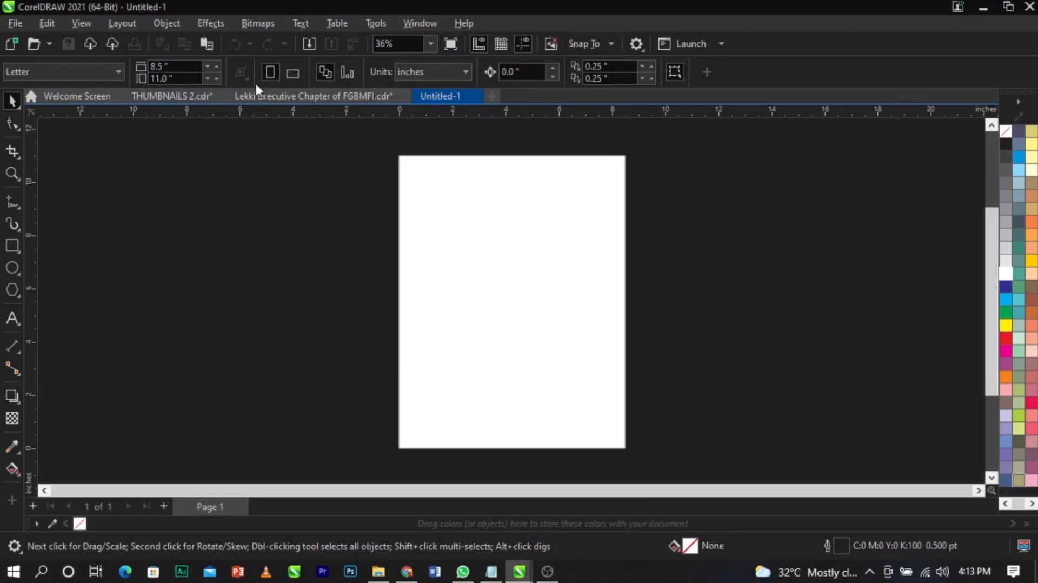
# - Keep inches as the unit, set the page to 7 × 7 inches, and fit it in view
pyautogui.click(439, 73)
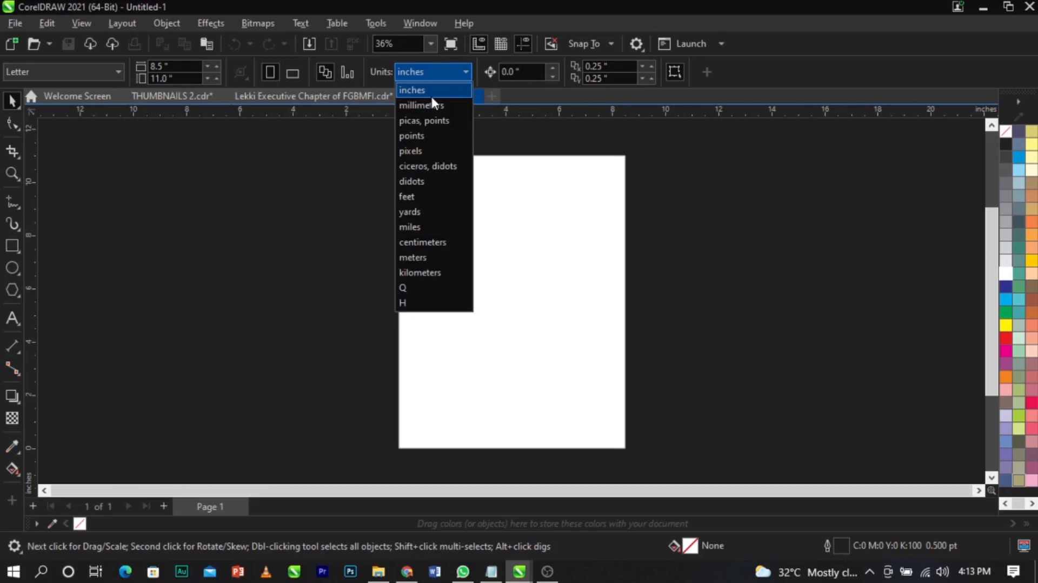
pyautogui.click(431, 94)
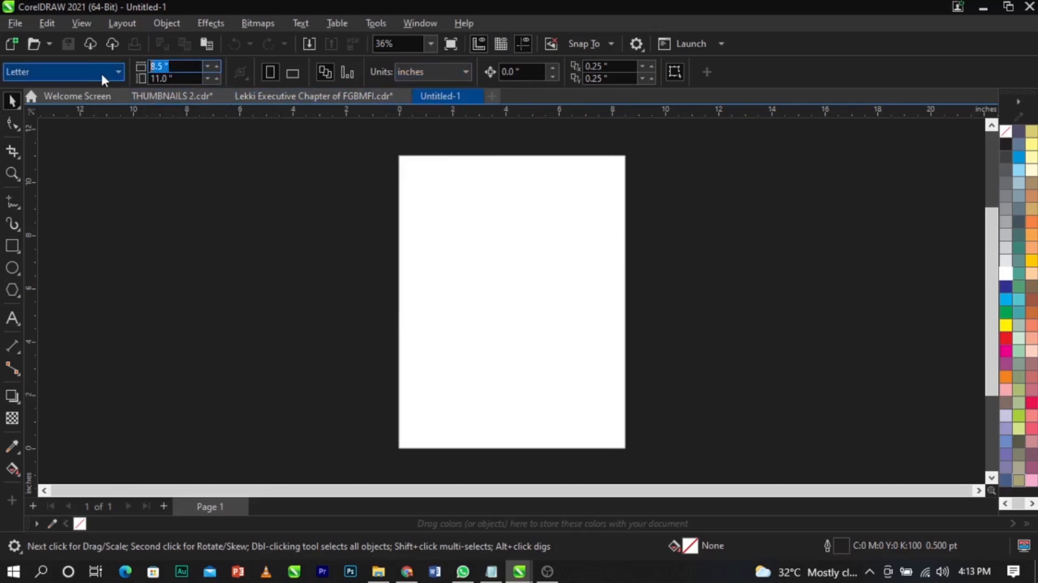
pyautogui.write('7')
pyautogui.press('Tab')
pyautogui.write('7')
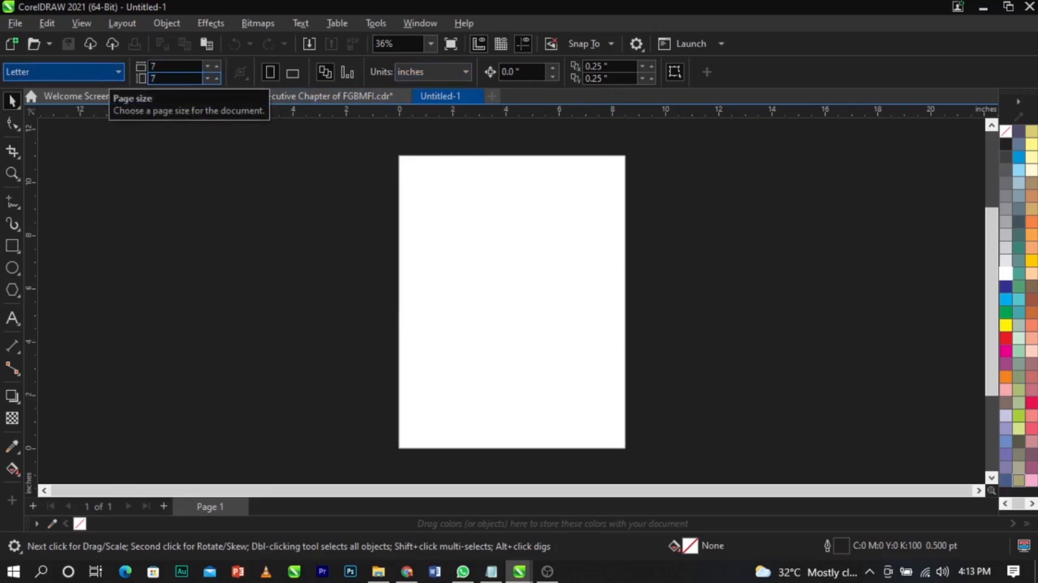
pyautogui.moveTo(171, 67); pyautogui.dragTo(137, 65)
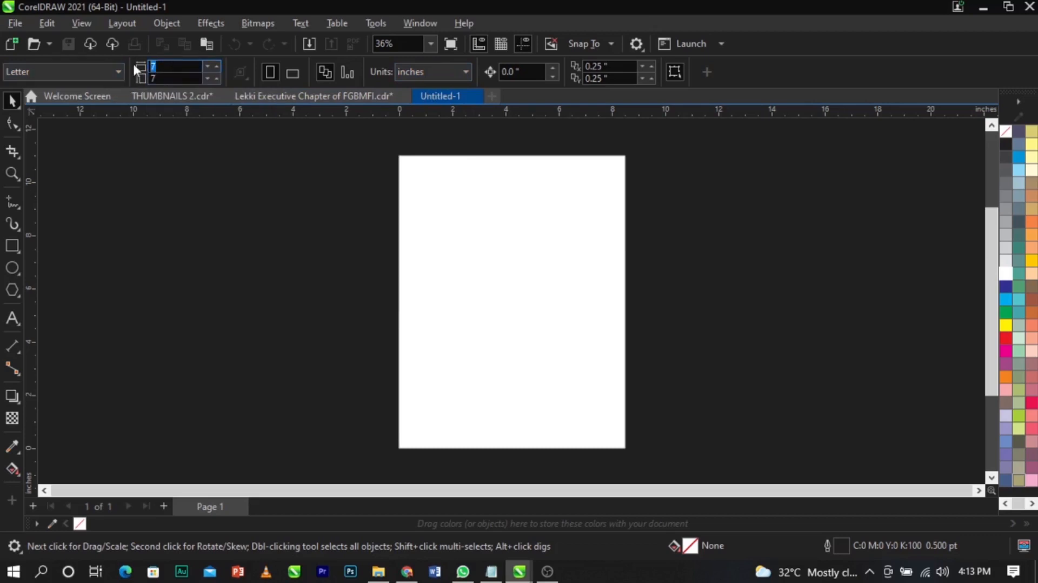
pyautogui.press('Tab')
pyautogui.press('Return')
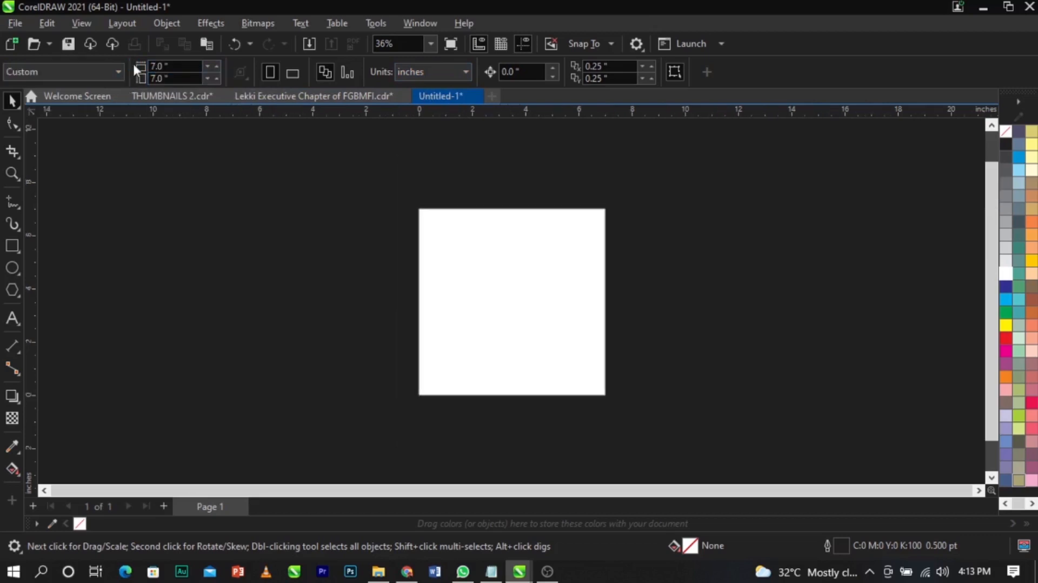
pyautogui.hotkey('shift', 'F4')
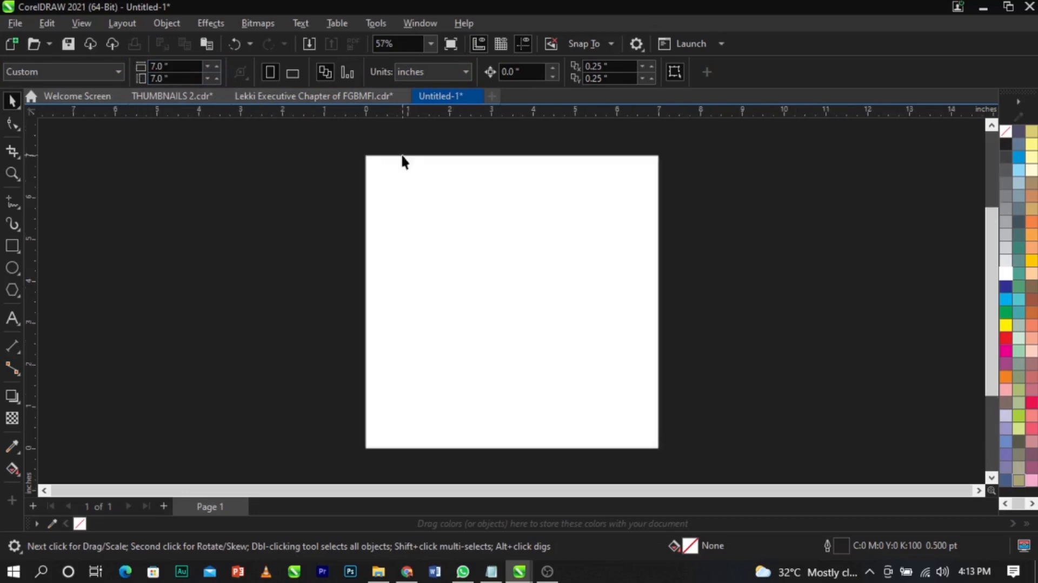
# - Draw a rectangle roughly over the whole page
pyautogui.click(6, 247)
pyautogui.moveTo(377, 162); pyautogui.dragTo(656, 441)
pyautogui.press('space')
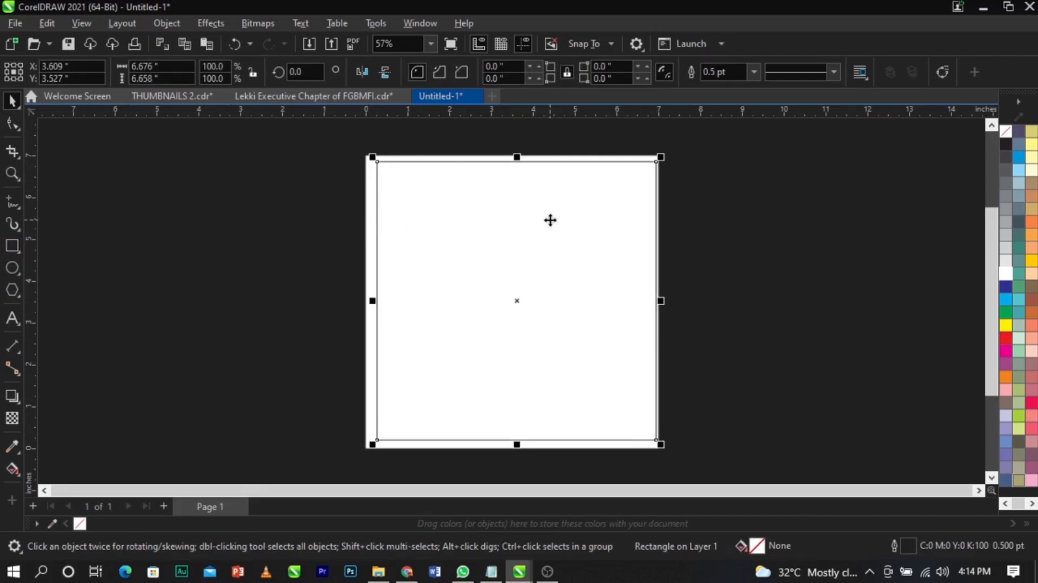
# - Size the rectangle to 7 × 7 inches and centre it on the page
pyautogui.click(157, 66)
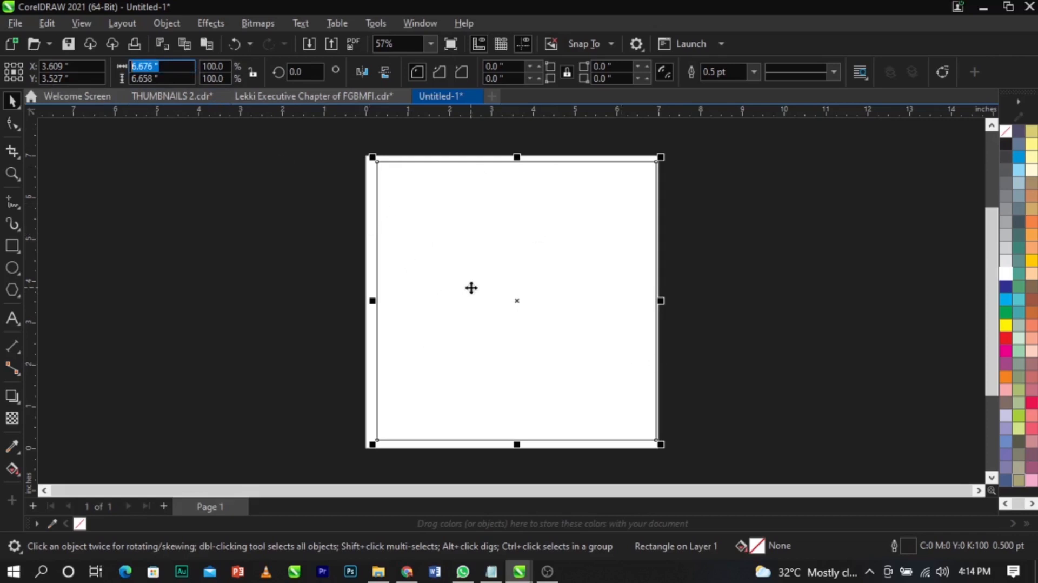
pyautogui.write('7')
pyautogui.press('Tab')
pyautogui.write('7')
pyautogui.press('Return')
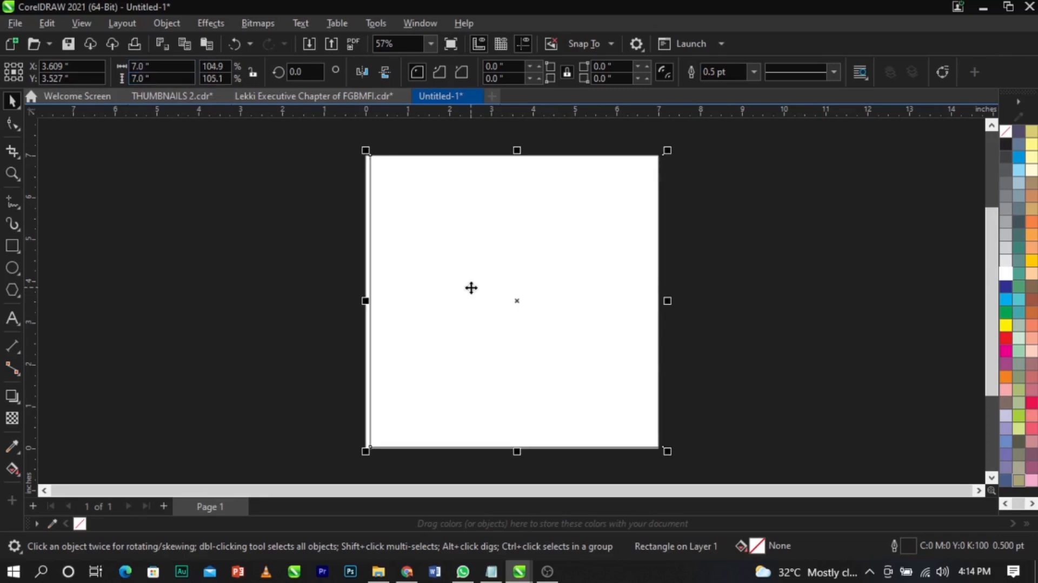
pyautogui.press('p')
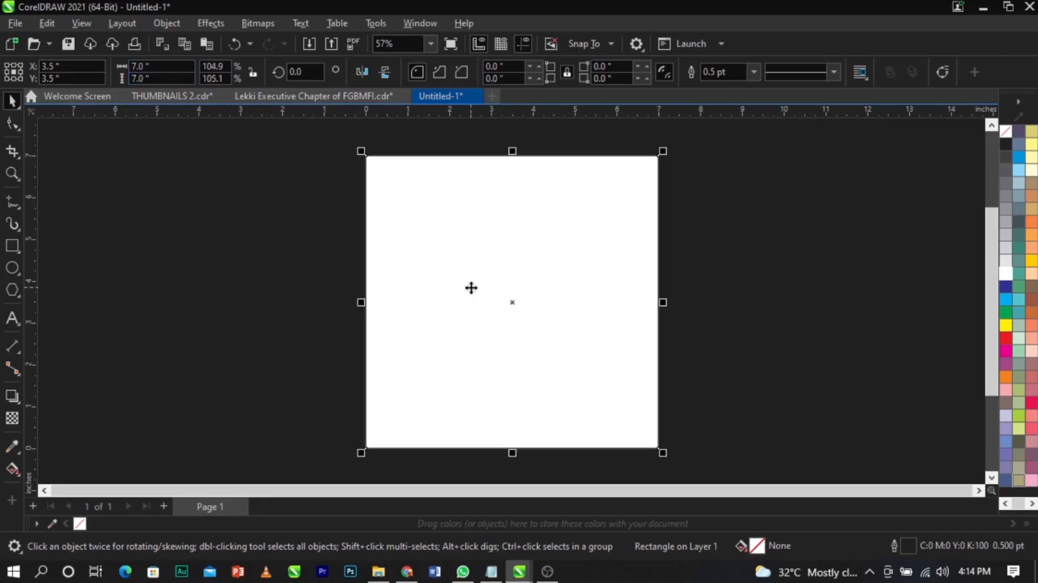
pyautogui.moveTo(471, 287); pyautogui.dragTo(460, 290)
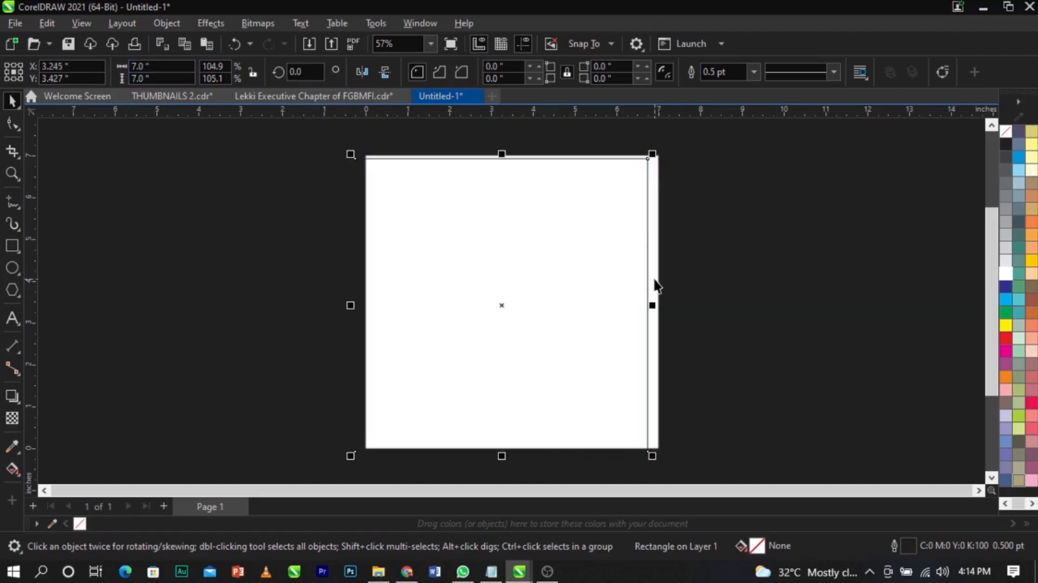
pyautogui.hotkey('ctrl', 'z')
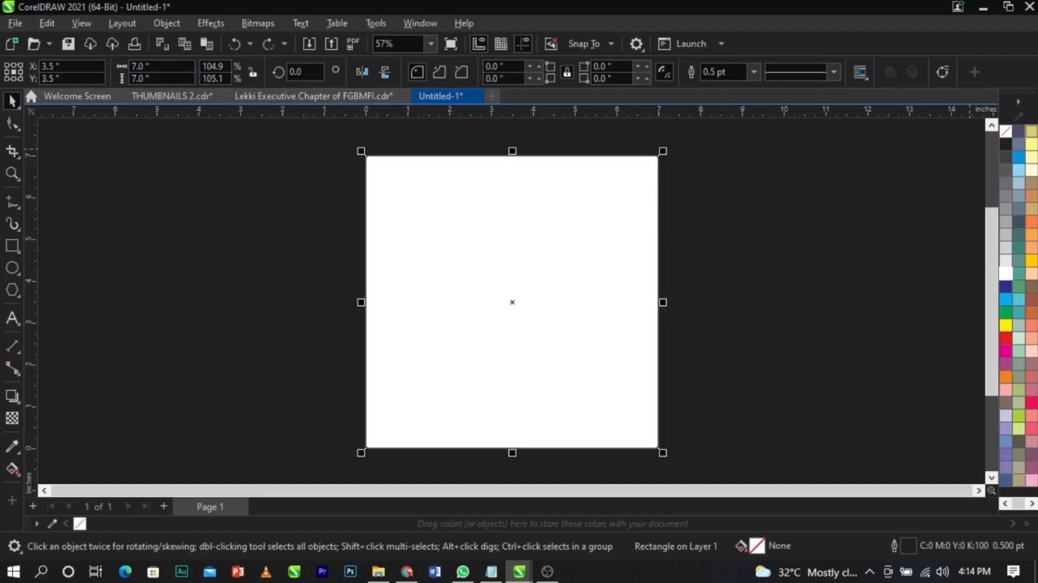
# - Set the page rectangle's outline colour to No Color
pyautogui.rightClick(1005, 135)
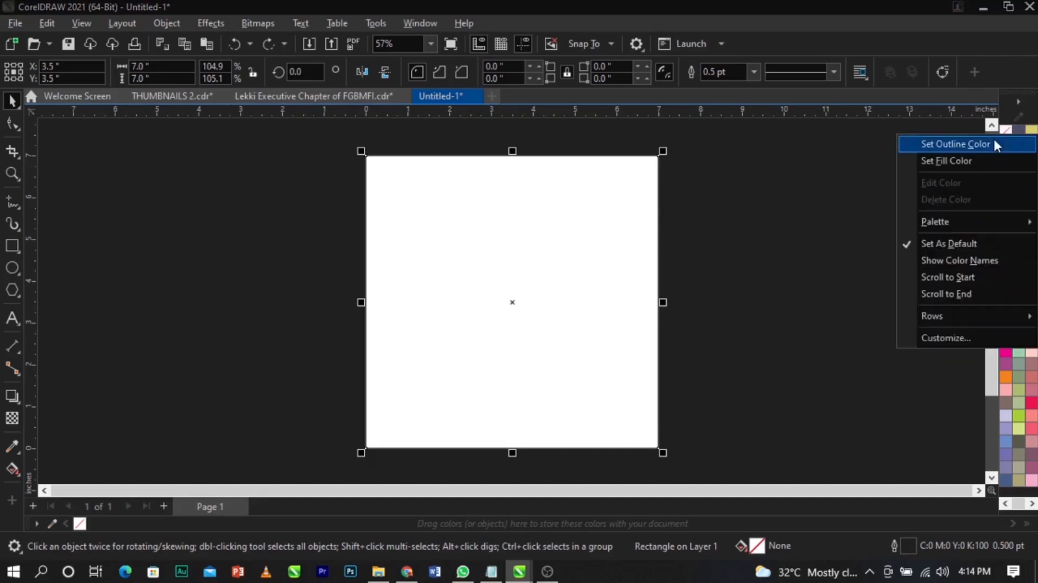
pyautogui.click(994, 144)
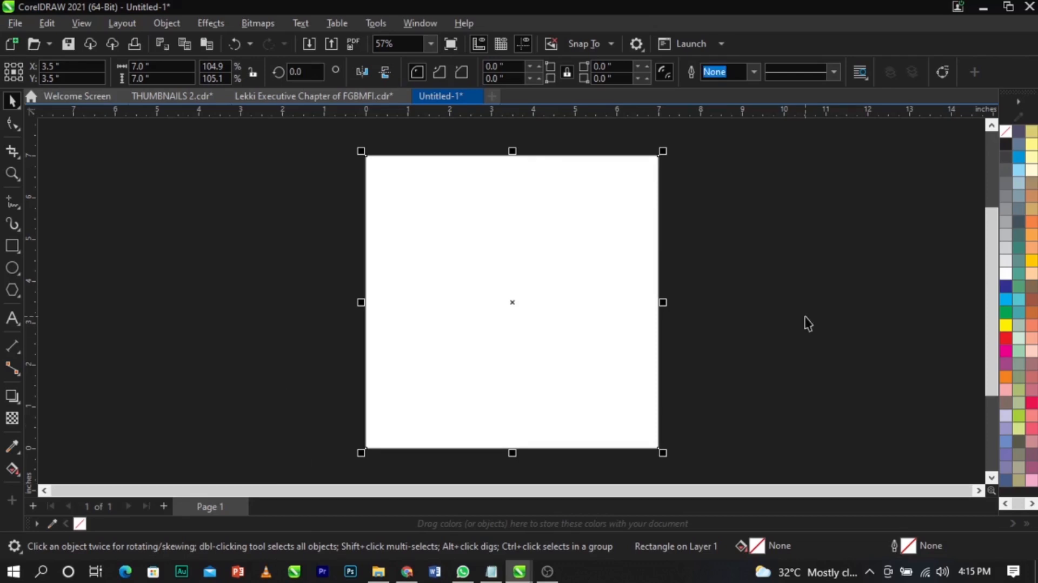
pyautogui.rightClick(806, 321)
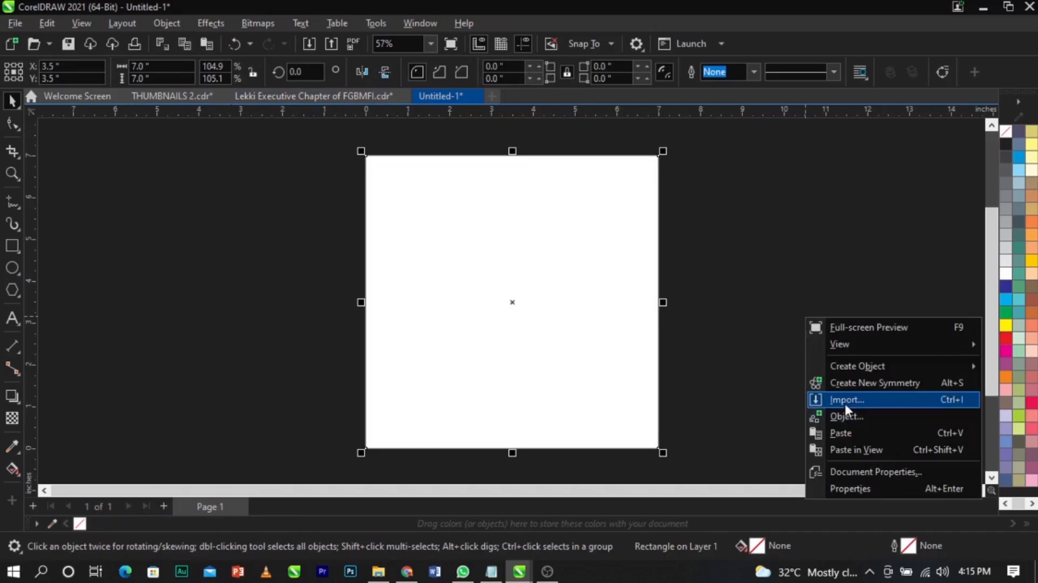
# - Start an import and browse to Documents > YOUTUBE VIDEOS > MEETING
pyautogui.click(745, 303)
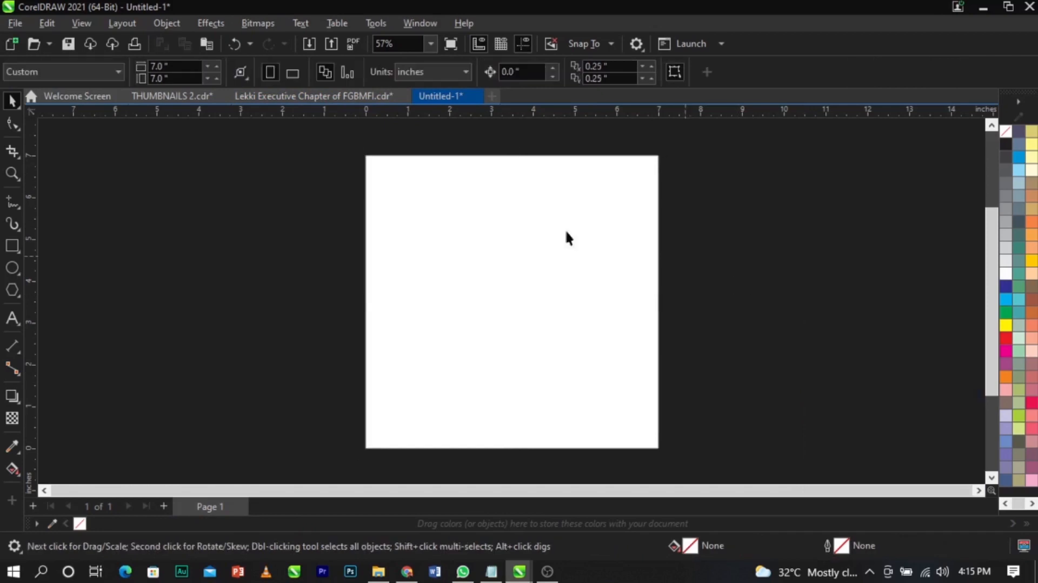
pyautogui.click(11, 24)
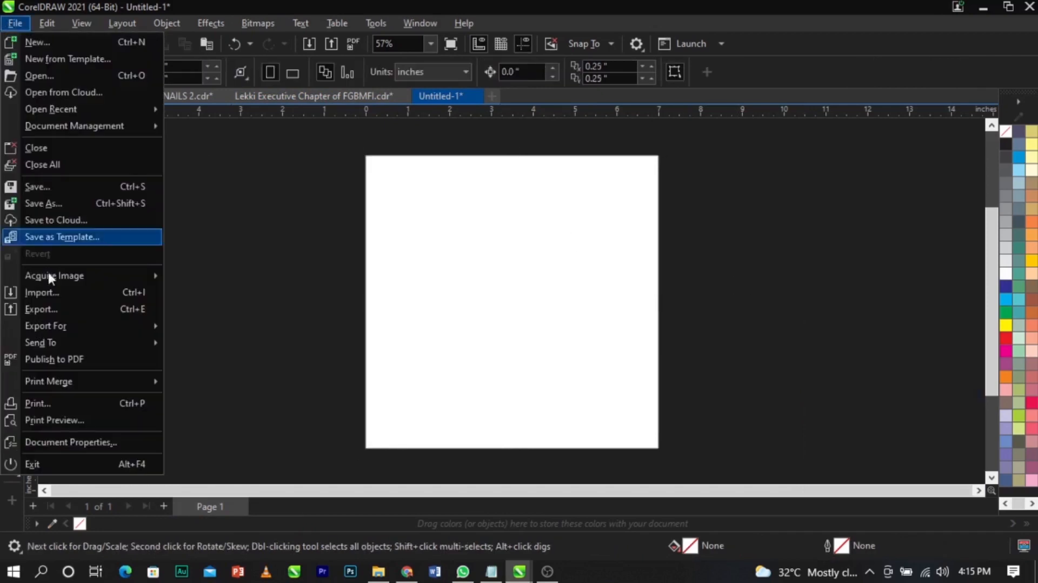
pyautogui.click(67, 296)
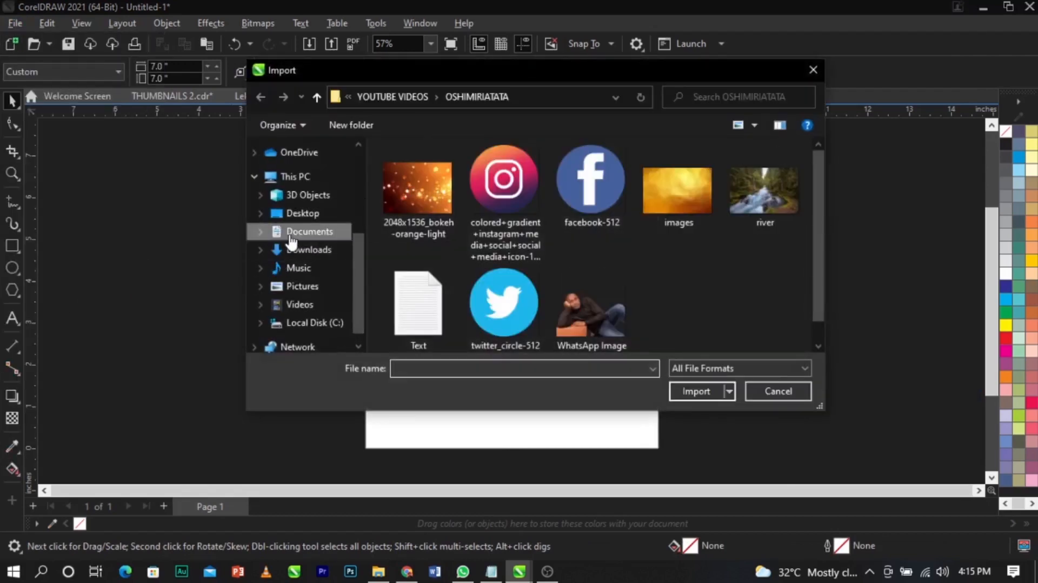
pyautogui.click(290, 234)
pyautogui.doubleClick(581, 274)
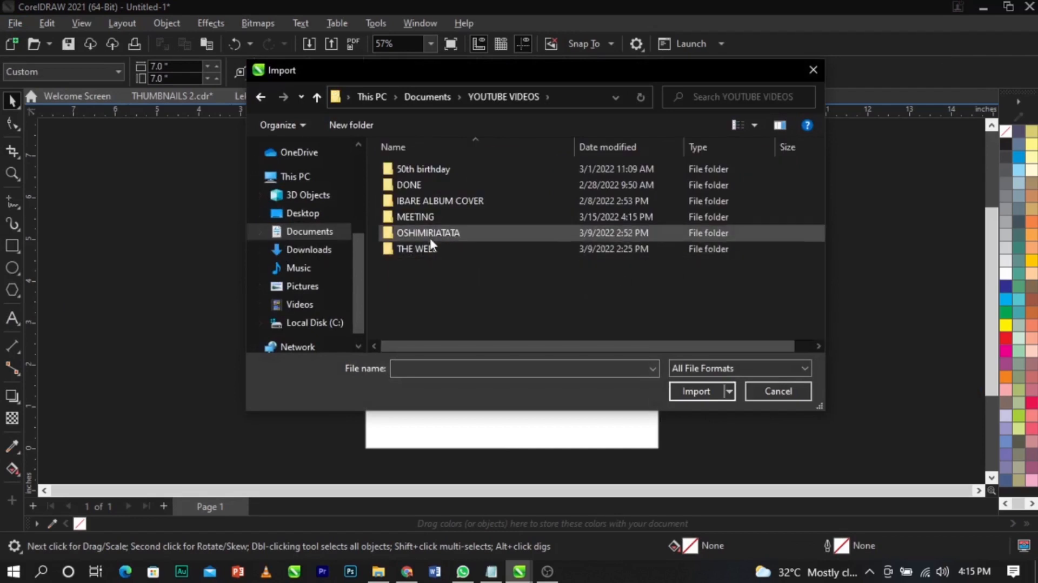
pyautogui.doubleClick(439, 220)
# - Select the alarm clock, BG, grey background, speaker photo, logo and Zoom images and import them
pyautogui.click(417, 184)
pyautogui.keyDown('ctrl'); pyautogui.click(512, 199); pyautogui.keyUp('ctrl')
pyautogui.keyDown('ctrl'); pyautogui.click(595, 183); pyautogui.keyUp('ctrl')
pyautogui.keyDown('ctrl'); pyautogui.click(685, 190); pyautogui.keyUp('ctrl')
pyautogui.keyDown('ctrl'); pyautogui.click(773, 186); pyautogui.keyUp('ctrl')
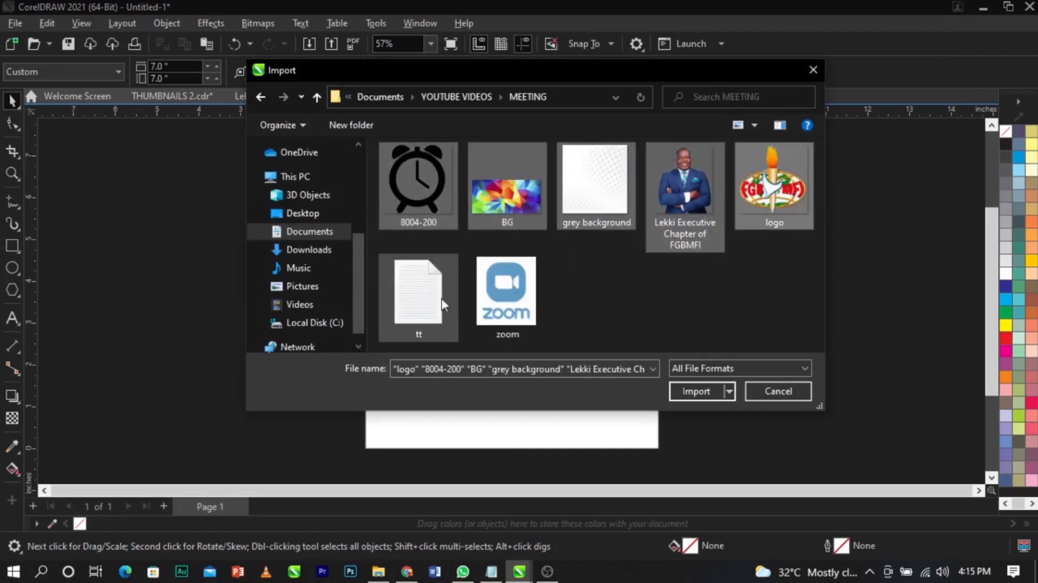
pyautogui.keyDown('ctrl'); pyautogui.click(508, 297); pyautogui.keyUp('ctrl')
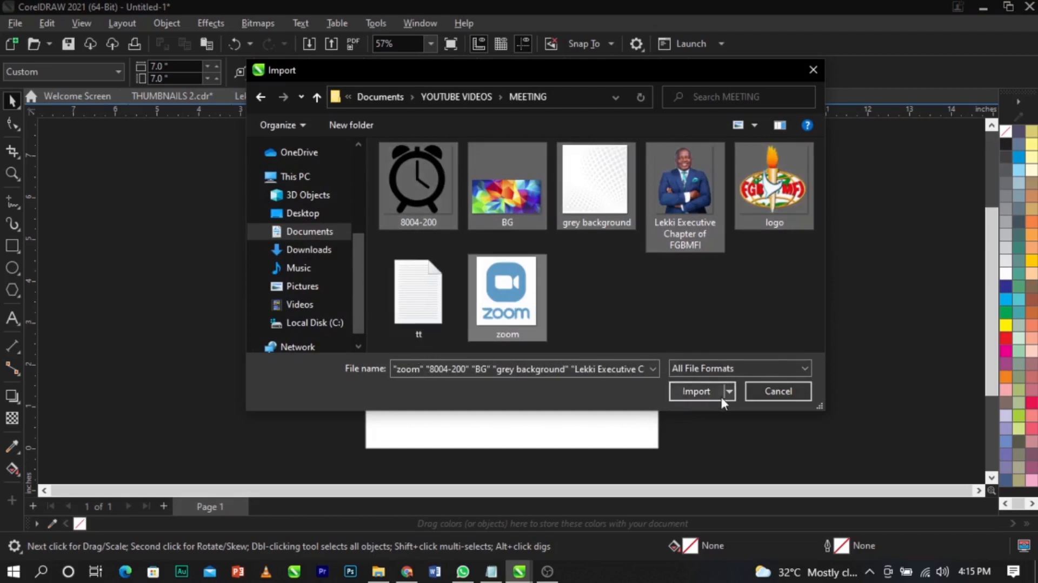
pyautogui.click(706, 396)
# - Place the six imported images left of the page, with the Zoom logo at a smaller size
pyautogui.click(130, 179)
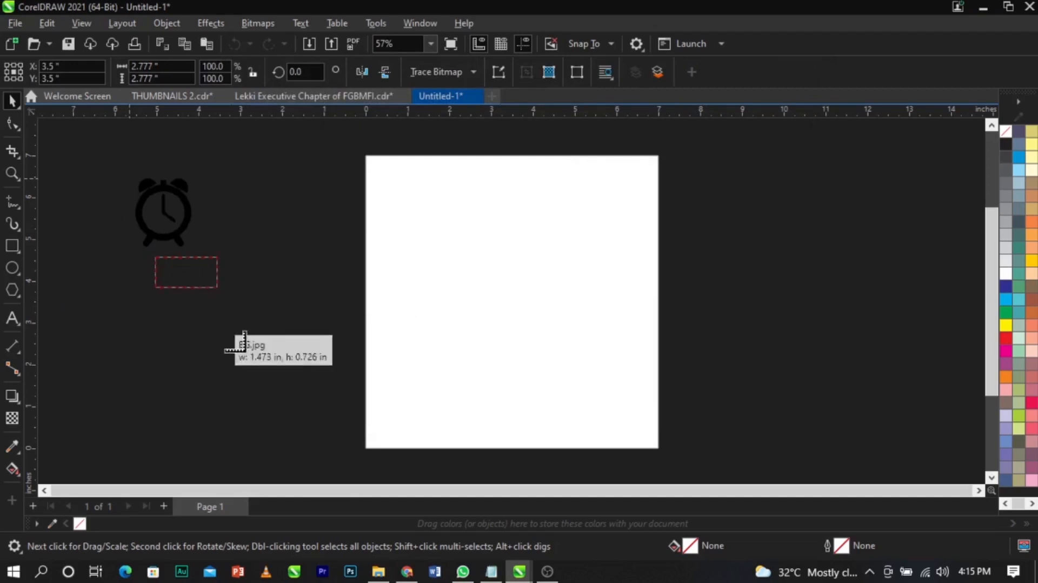
pyautogui.click(155, 257)
pyautogui.click(102, 279)
pyautogui.click(106, 335)
pyautogui.click(168, 341)
pyautogui.moveTo(167, 324); pyautogui.dragTo(225, 389)
pyautogui.moveTo(198, 356); pyautogui.dragTo(234, 401)
pyautogui.click(286, 312)
pyautogui.moveTo(208, 292); pyautogui.dragTo(229, 302)
pyautogui.click(741, 352)
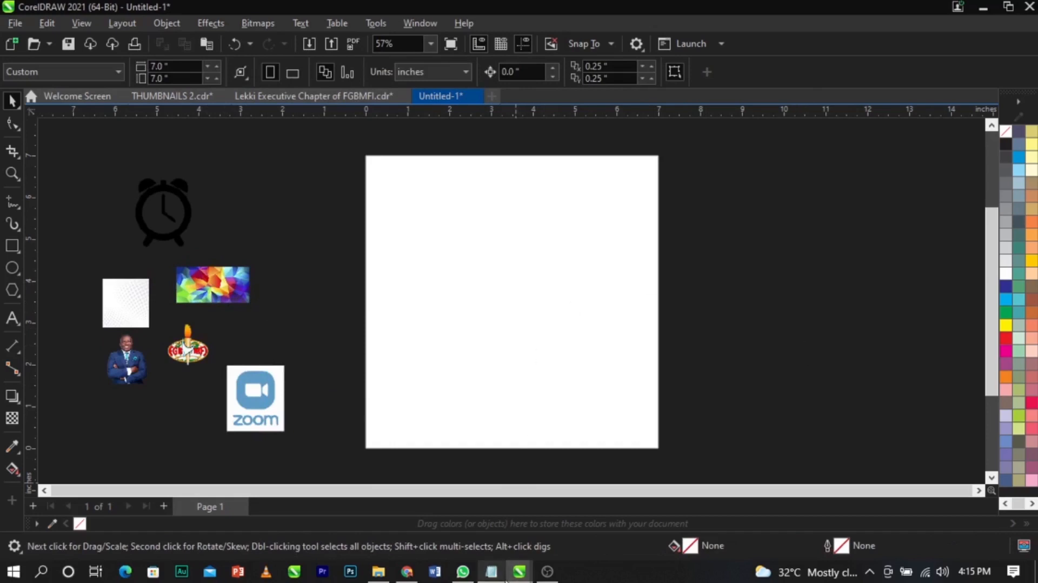
pyautogui.click(491, 571)
# - Copy the meeting notes from Notepad and paste them as a text block right of the page
pyautogui.click(730, 394)
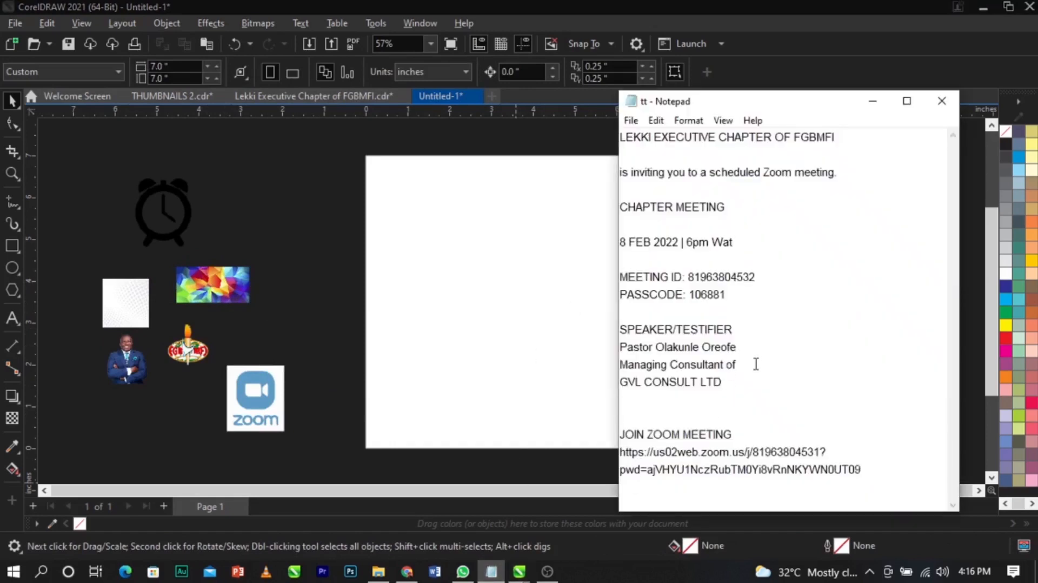
pyautogui.hotkey('ctrl', 'a')
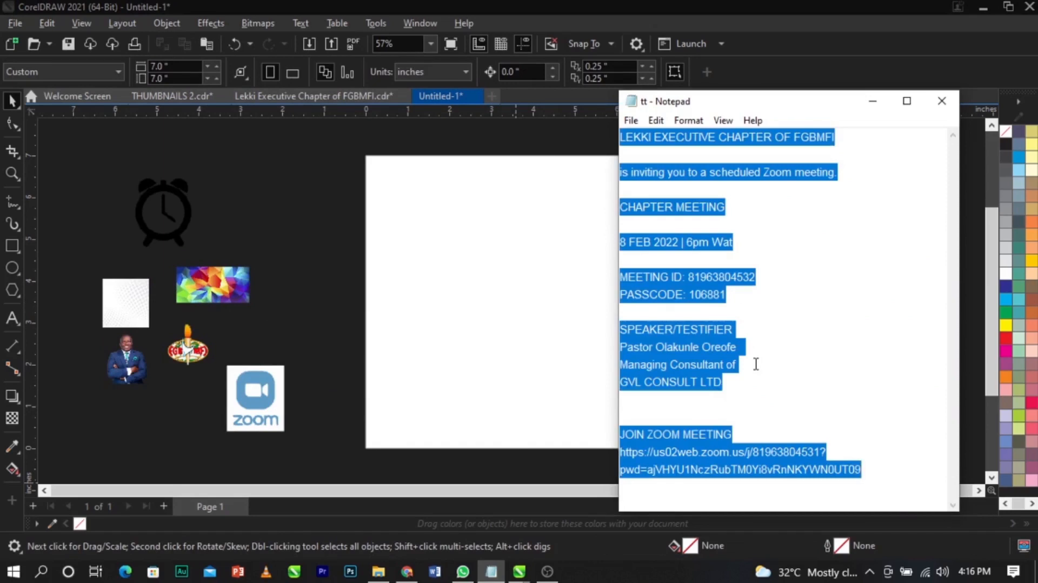
pyautogui.click(343, 293)
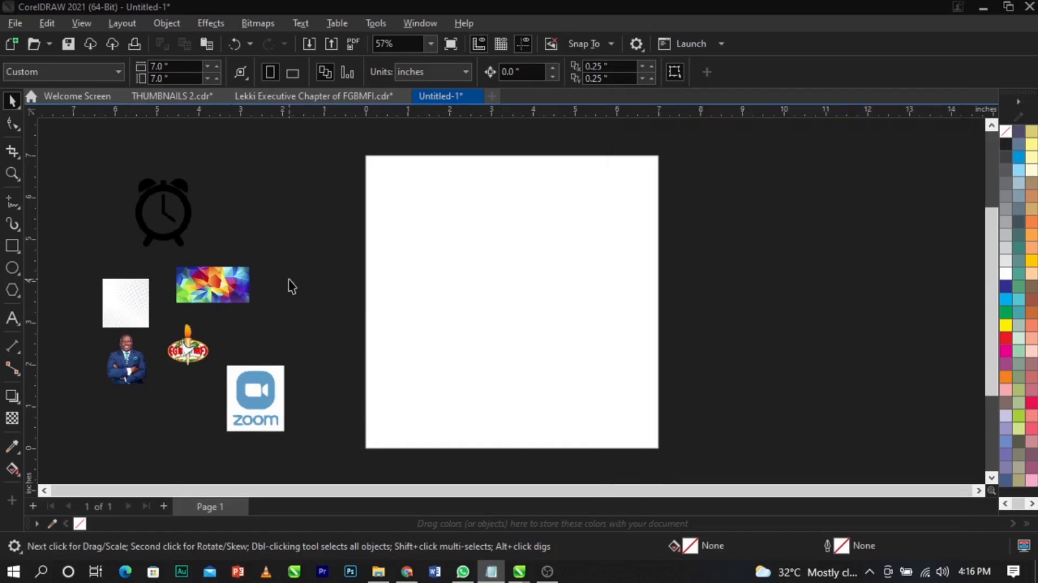
pyautogui.click(6, 318)
pyautogui.click(753, 252)
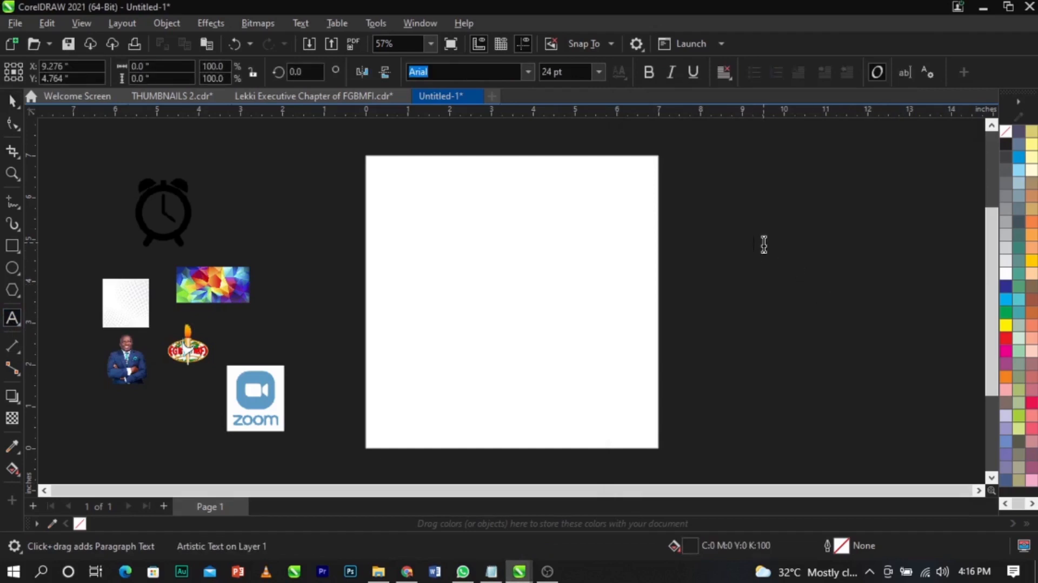
pyautogui.hotkey('ctrl', 'v')
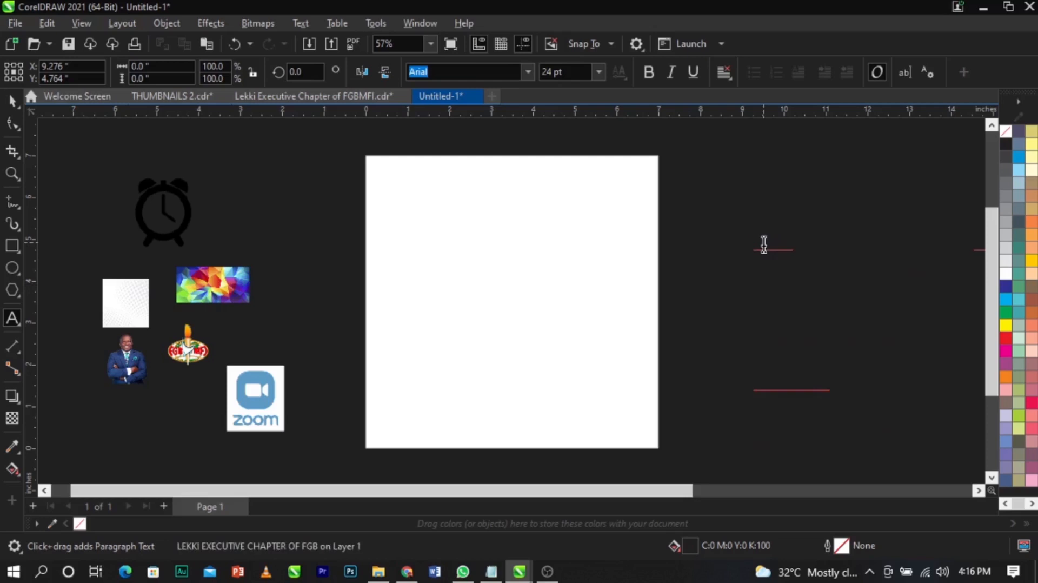
pyautogui.hotkey('ctrl', 'space')
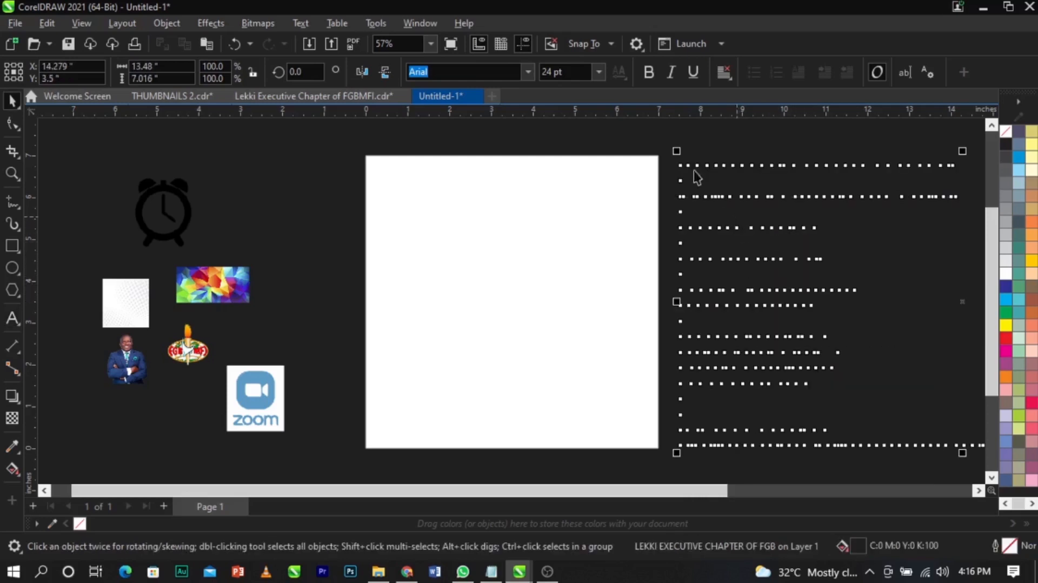
# - Scale the invitation text down, colour it white, and position it beside the page
pyautogui.moveTo(676, 150); pyautogui.dragTo(712, 243)
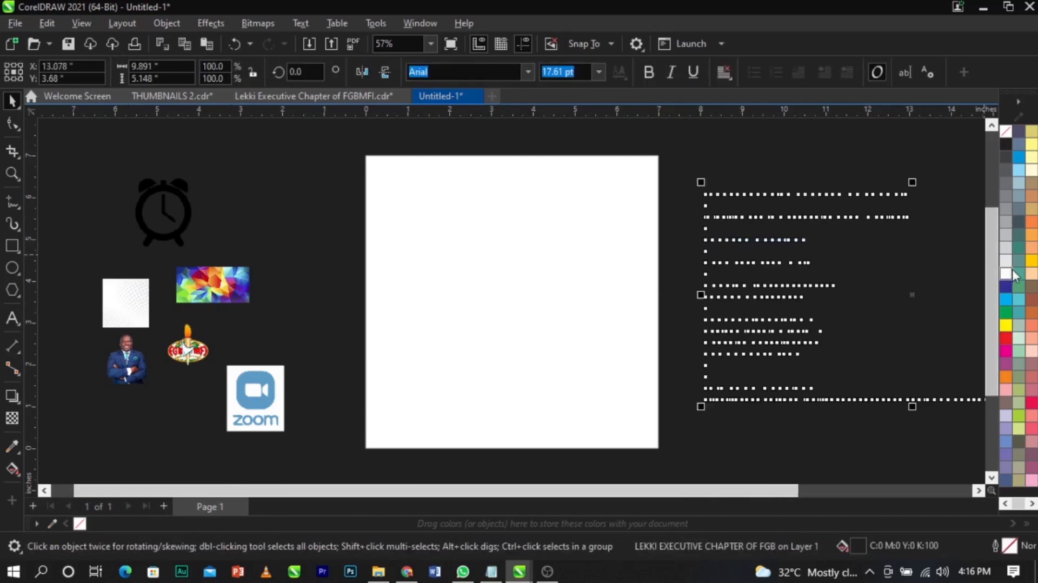
pyautogui.click(1010, 273)
pyautogui.moveTo(855, 223); pyautogui.dragTo(839, 221)
pyautogui.click(871, 257)
pyautogui.click(546, 223)
pyautogui.click(301, 184)
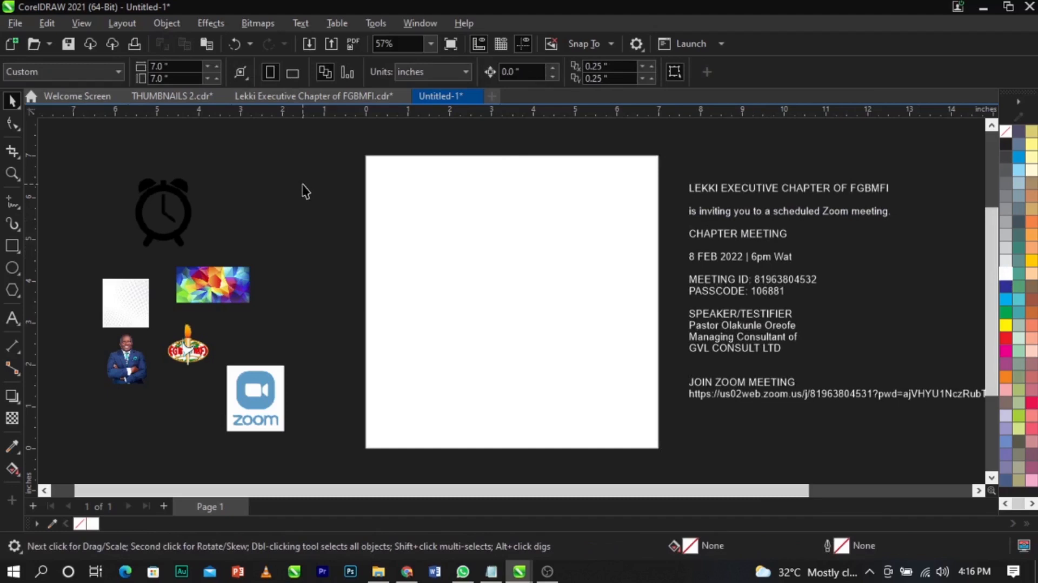
# - Drag the torch logo onto the page's top-left corner and shrink it
pyautogui.moveTo(187, 354); pyautogui.dragTo(413, 199)
pyautogui.scroll(2, 413, 199)
pyautogui.moveTo(453, 242); pyautogui.dragTo(441, 226)
pyautogui.moveTo(407, 195); pyautogui.dragTo(462, 232)
pyautogui.scroll(-2, 450, 209)
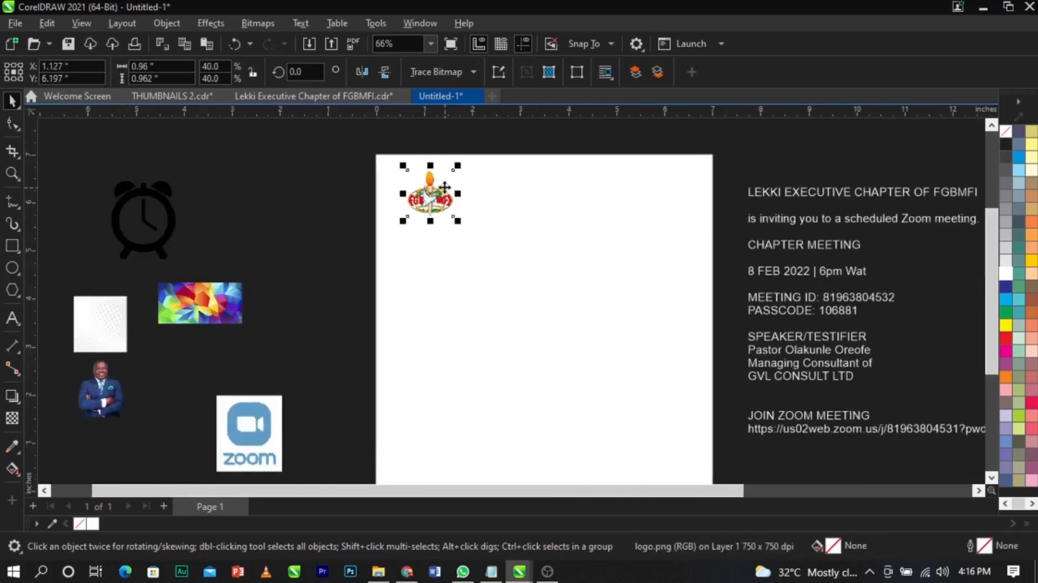
pyautogui.scroll(-1, 444, 188)
pyautogui.press('F2')
pyautogui.moveTo(373, 167); pyautogui.dragTo(505, 238)
pyautogui.moveTo(403, 263); pyautogui.dragTo(406, 268)
# - Move the resized logo off the page, just outside its top-left corner
pyautogui.scroll(-4, 437, 203)
pyautogui.press('F2')
pyautogui.moveTo(365, 168); pyautogui.dragTo(675, 476)
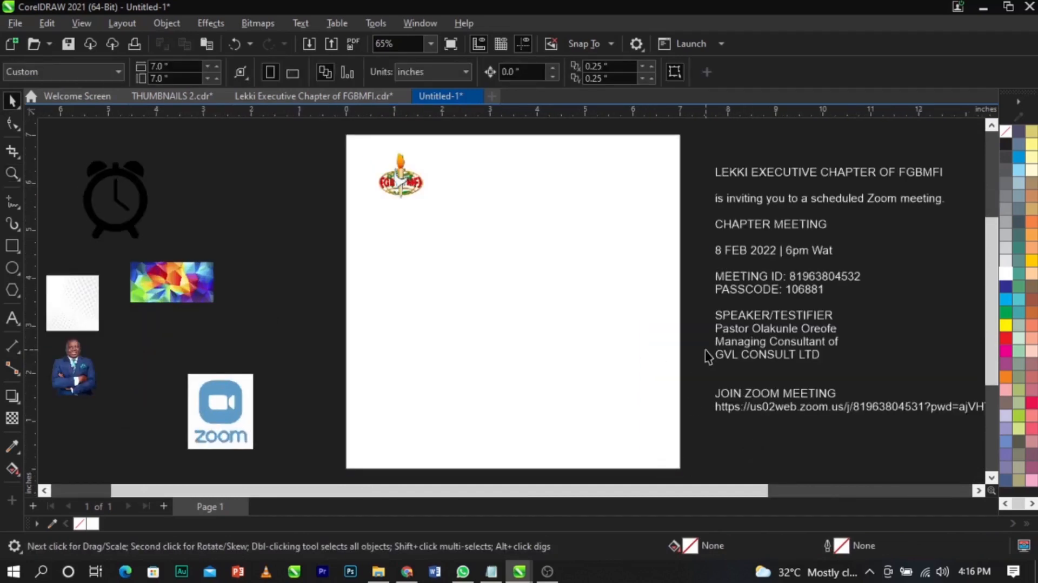
pyautogui.moveTo(398, 178); pyautogui.dragTo(289, 194)
pyautogui.press('z')
pyautogui.moveTo(353, 145); pyautogui.dragTo(513, 225)
pyautogui.press('space')
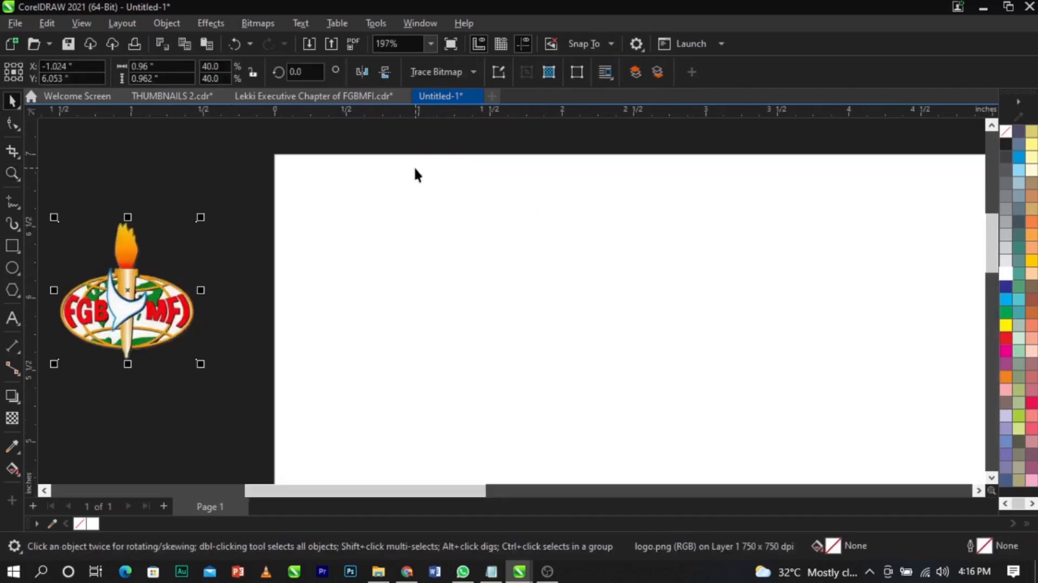
# - Draw a small black-outlined helper square sized 0.4 × 0.4 inches
pyautogui.click(12, 246)
pyautogui.moveTo(307, 173); pyautogui.dragTo(404, 271)
pyautogui.press('space')
pyautogui.rightClick(1006, 144)
pyautogui.click(946, 148)
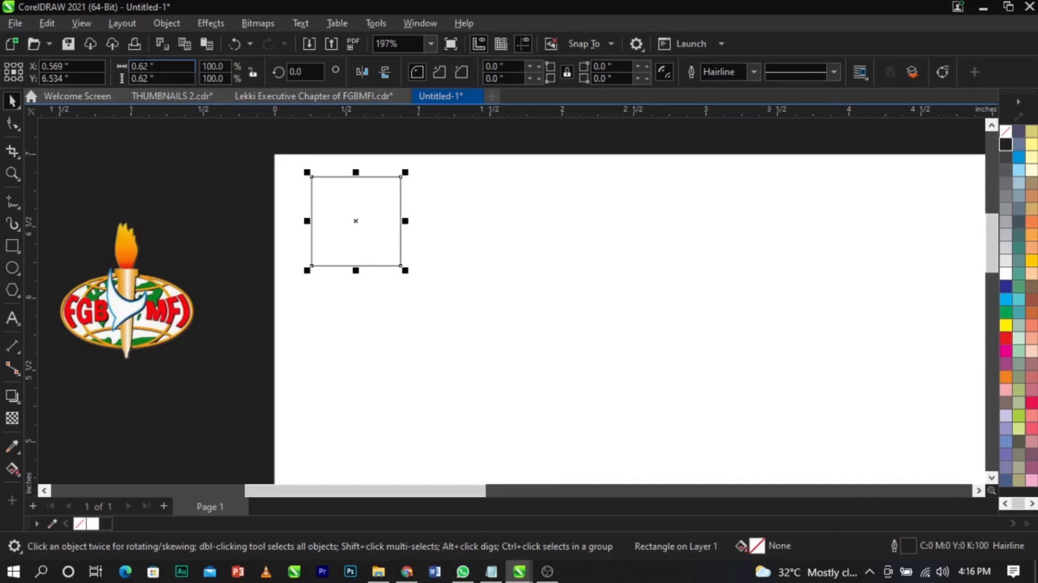
pyautogui.click(146, 65)
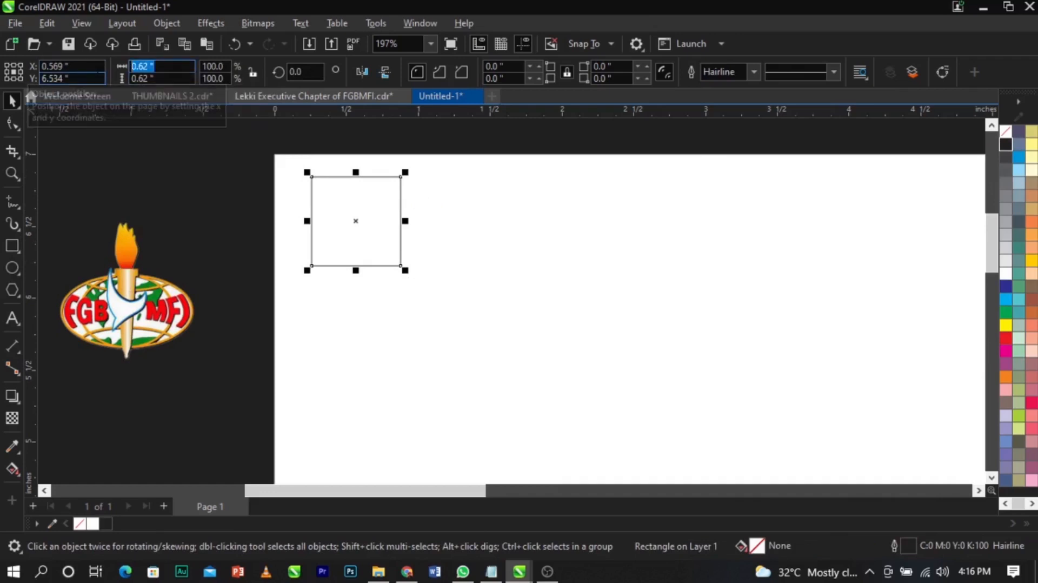
pyautogui.write('0.4')
pyautogui.press('Tab')
pyautogui.write('0.4')
pyautogui.press('Return')
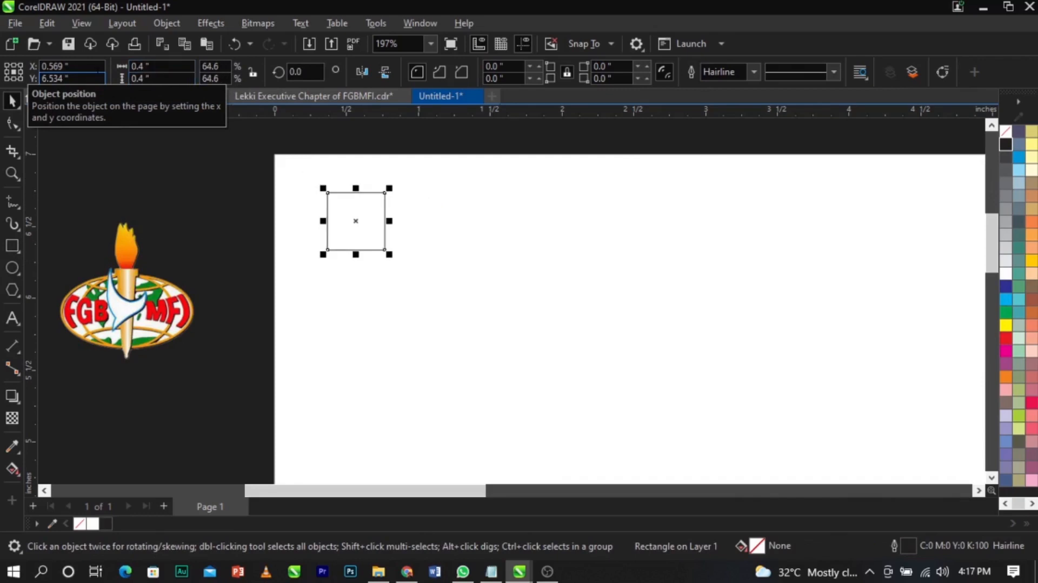
# - Align the square to the page's top-left corner and add guides along its bottom and right edges
pyautogui.hotkey('ctrl', 'a')
pyautogui.press('t')
pyautogui.press('l')
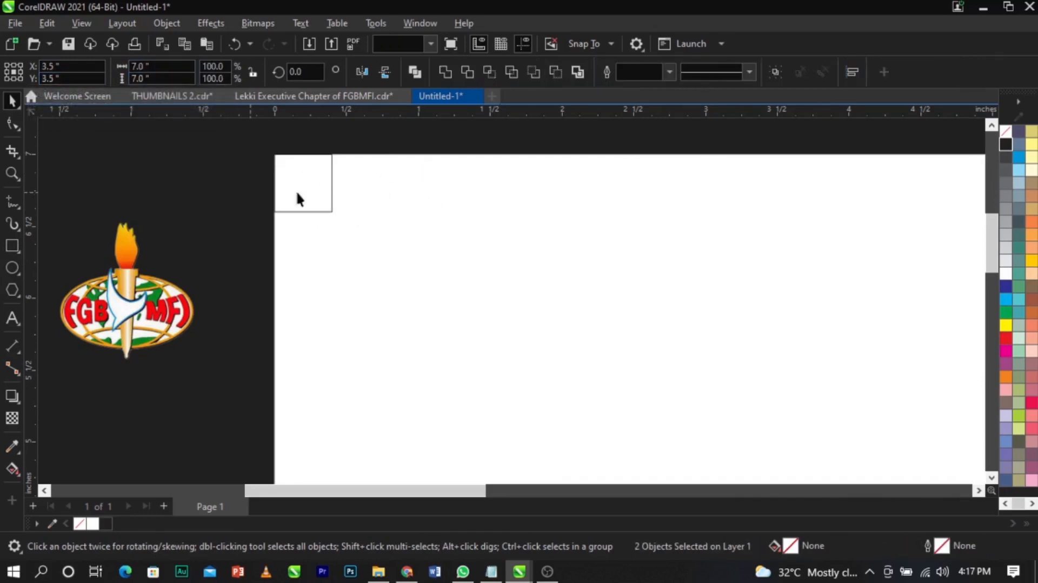
pyautogui.click(250, 193)
pyautogui.scroll(-1, 401, 167)
pyautogui.press('z')
pyautogui.moveTo(318, 156); pyautogui.dragTo(404, 194)
pyautogui.press('space')
pyautogui.moveTo(436, 115); pyautogui.dragTo(487, 457)
pyautogui.moveTo(44, 345); pyautogui.dragTo(568, 381)
# - Move the square to the page's bottom-left corner and add a guide along its top edge
pyautogui.scroll(-2, 422, 187)
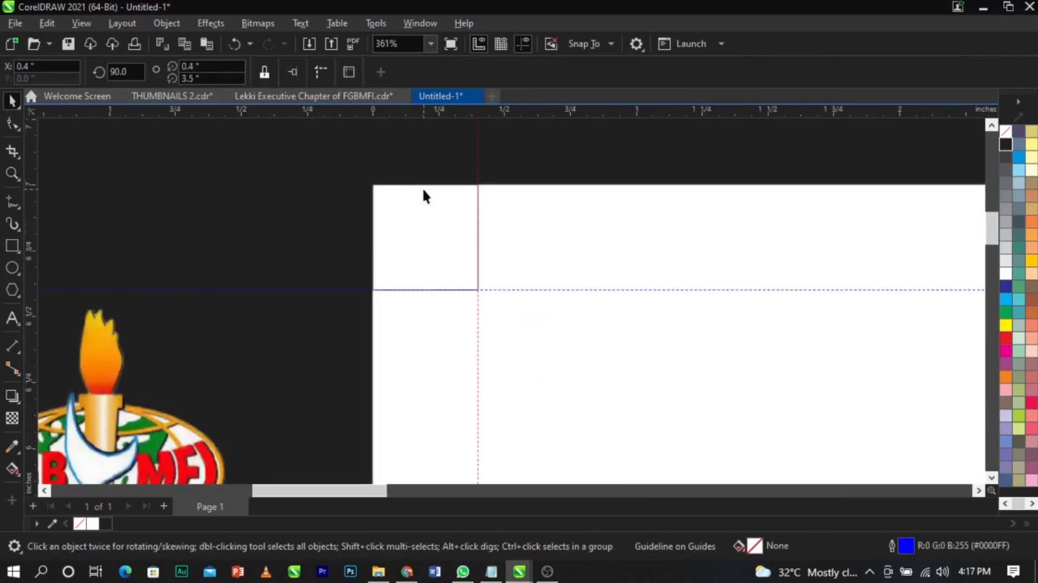
pyautogui.scroll(-3, 422, 188)
pyautogui.click(430, 206)
pyautogui.keyDown('shift'); pyautogui.click(467, 234); pyautogui.keyUp('shift')
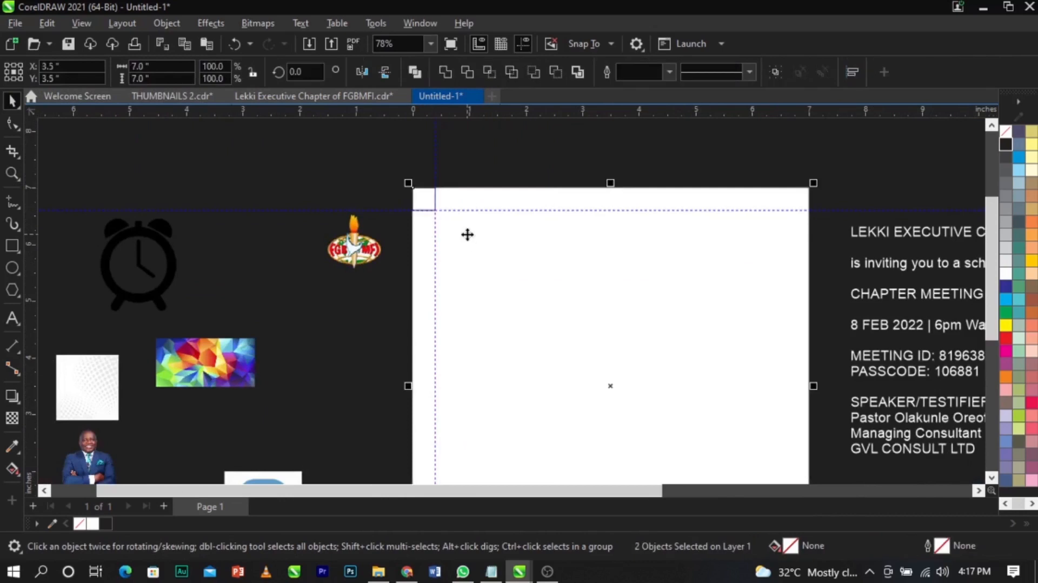
pyautogui.scroll(-1, 459, 232)
pyautogui.press('z')
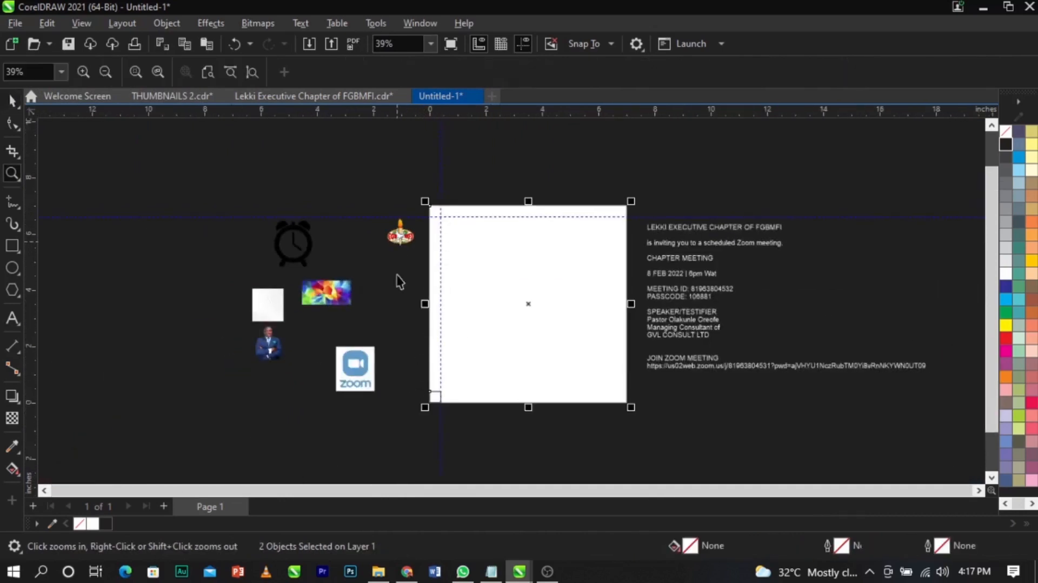
pyautogui.press('space')
pyautogui.click(425, 418)
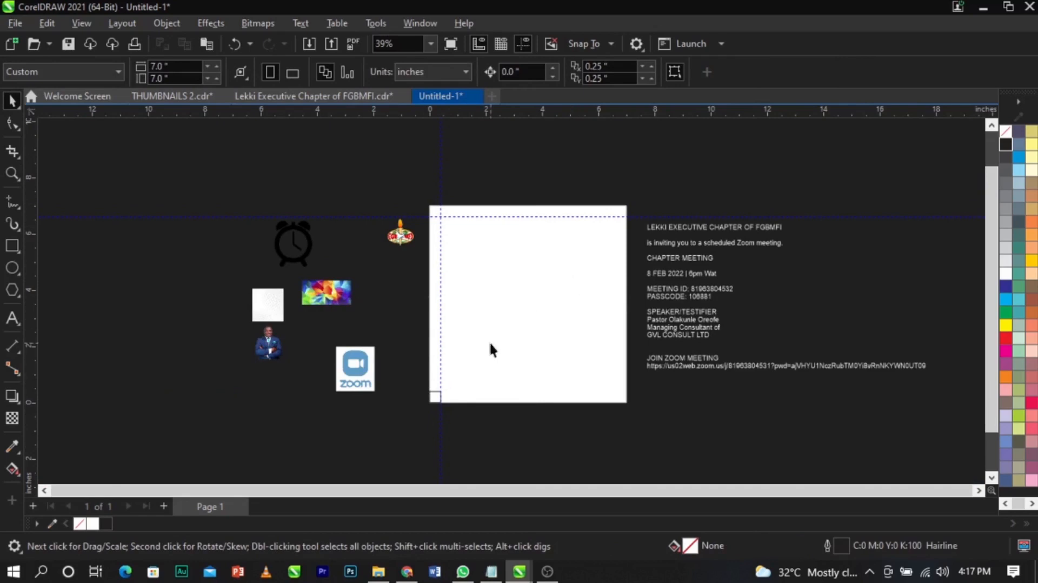
pyautogui.scroll(4, 427, 413)
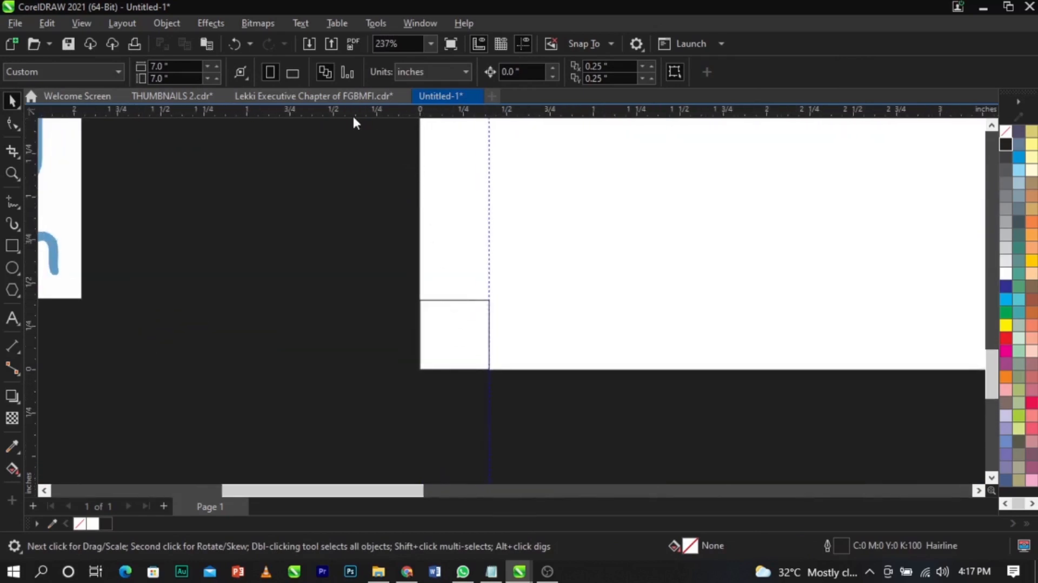
pyautogui.moveTo(355, 115); pyautogui.dragTo(386, 282)
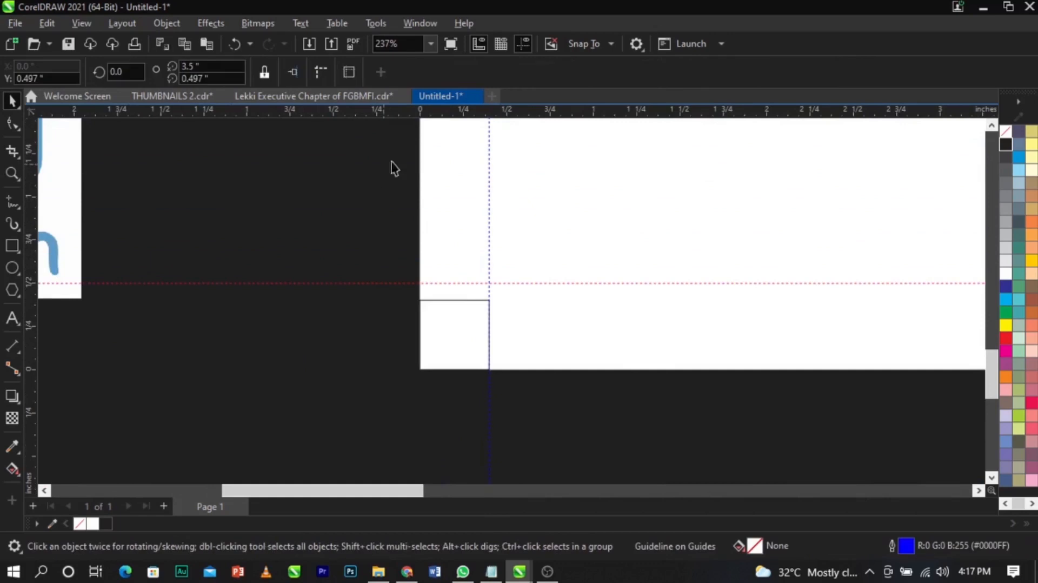
pyautogui.scroll(2, 466, 307)
pyautogui.moveTo(469, 256); pyautogui.dragTo(475, 289)
# - Align the square to the page's right edge, guide its left edge, then delete the square
pyautogui.click(444, 346)
pyautogui.scroll(-6, 445, 346)
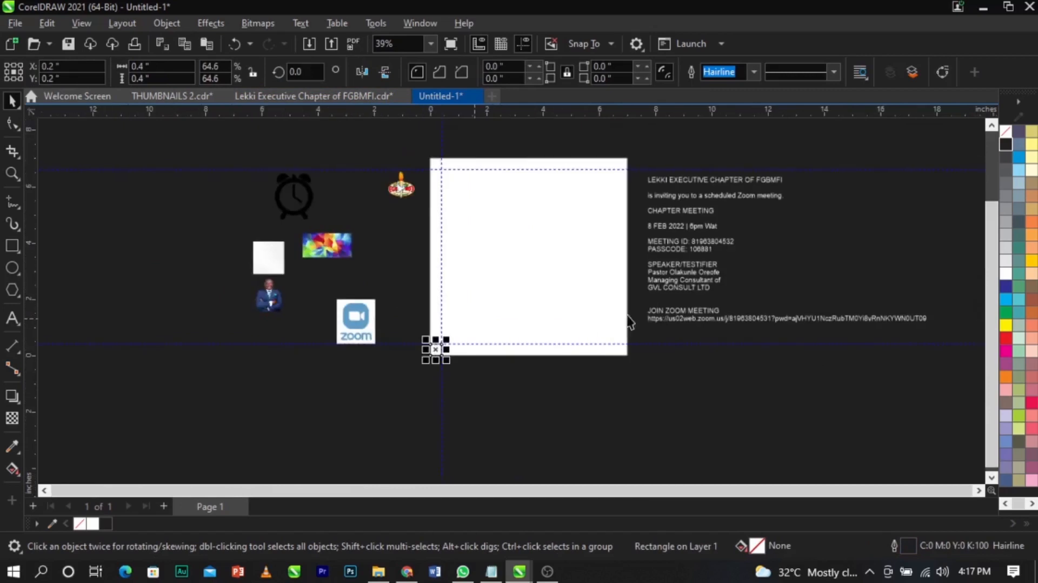
pyautogui.keyDown('shift'); pyautogui.click(554, 299); pyautogui.keyUp('shift')
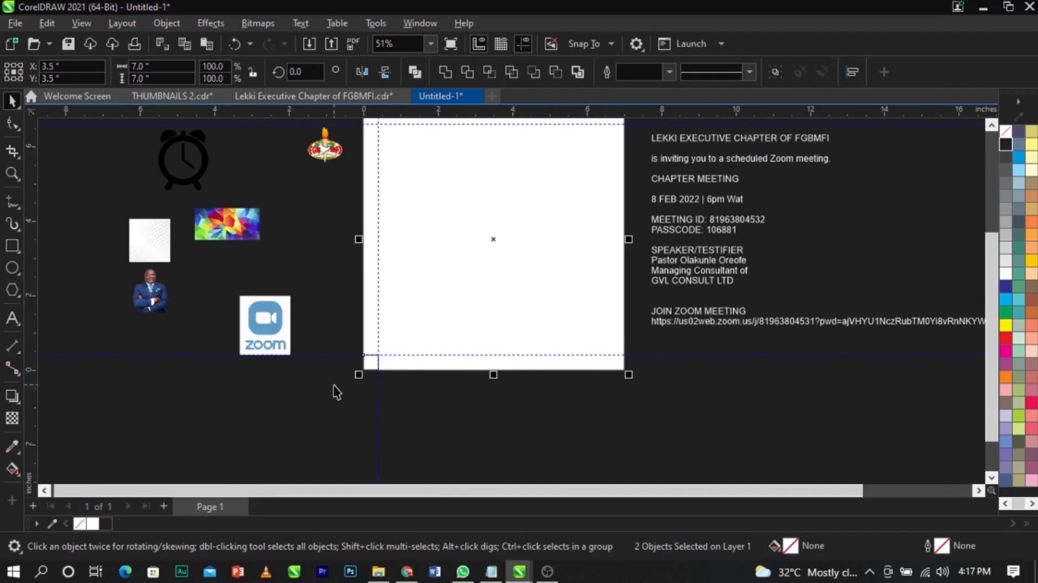
pyautogui.moveTo(436, 288); pyautogui.dragTo(460, 310)
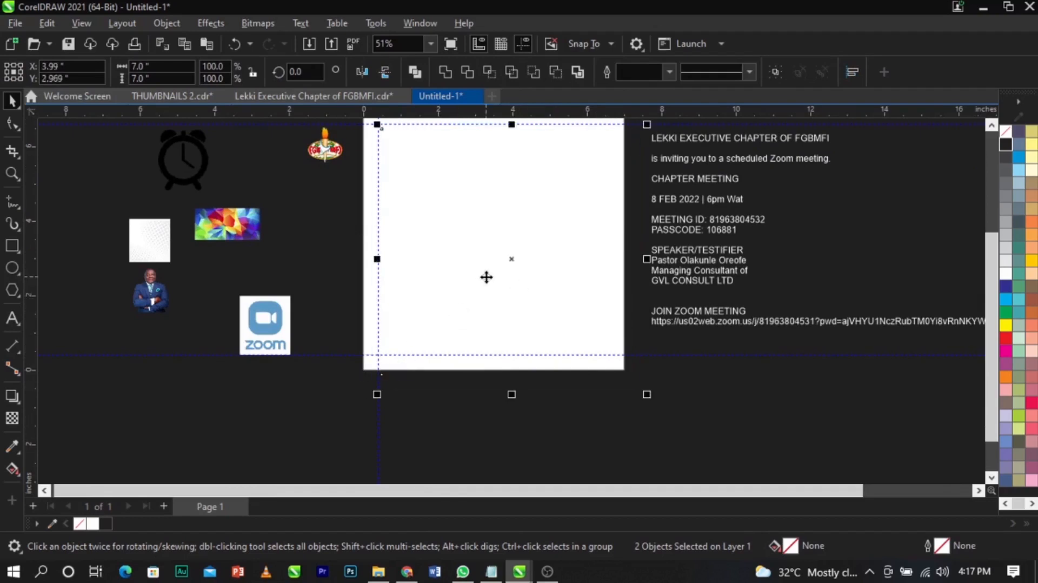
pyautogui.hotkey('ctrl', 'z')
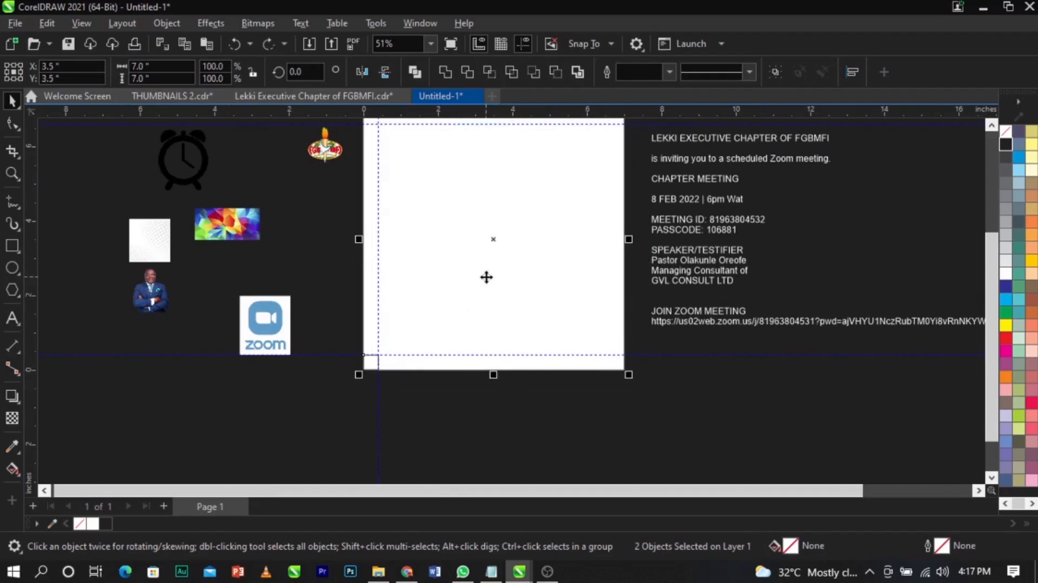
pyautogui.press('r')
pyautogui.scroll(4, 636, 400)
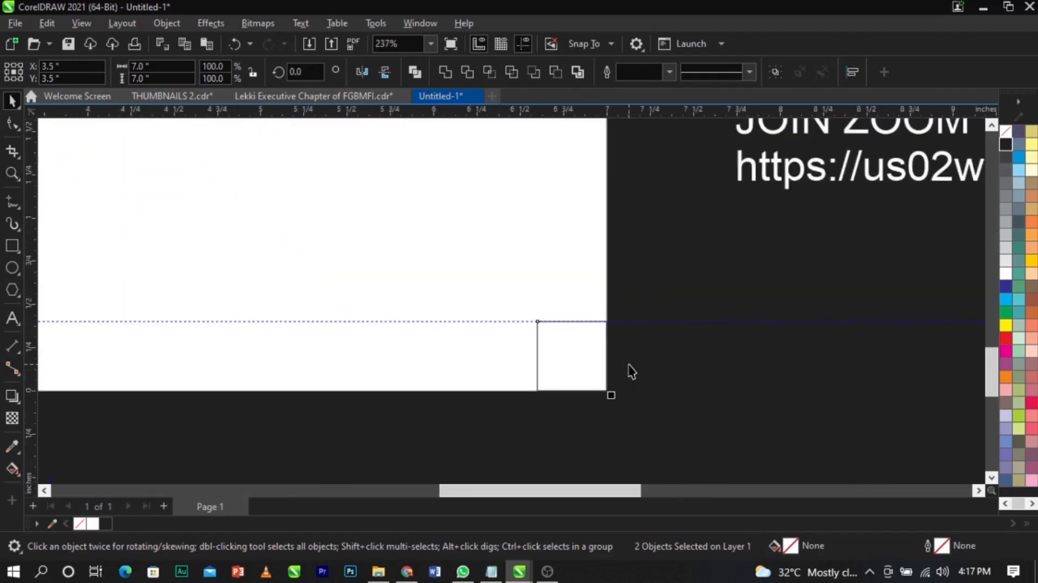
pyautogui.moveTo(38, 350); pyautogui.dragTo(537, 348)
pyautogui.scroll(-5, 595, 368)
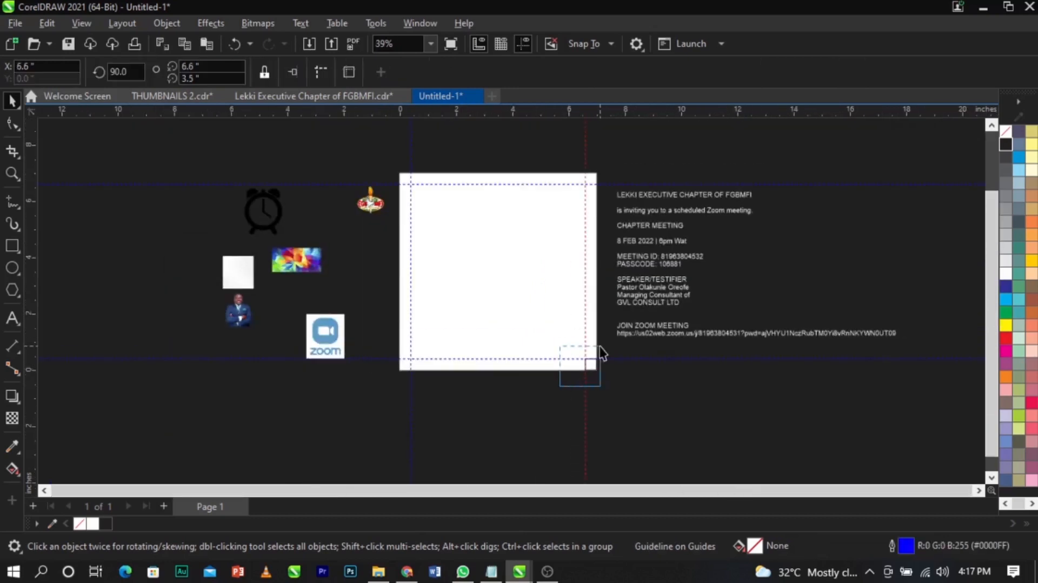
pyautogui.click(592, 364)
pyautogui.press('Delete')
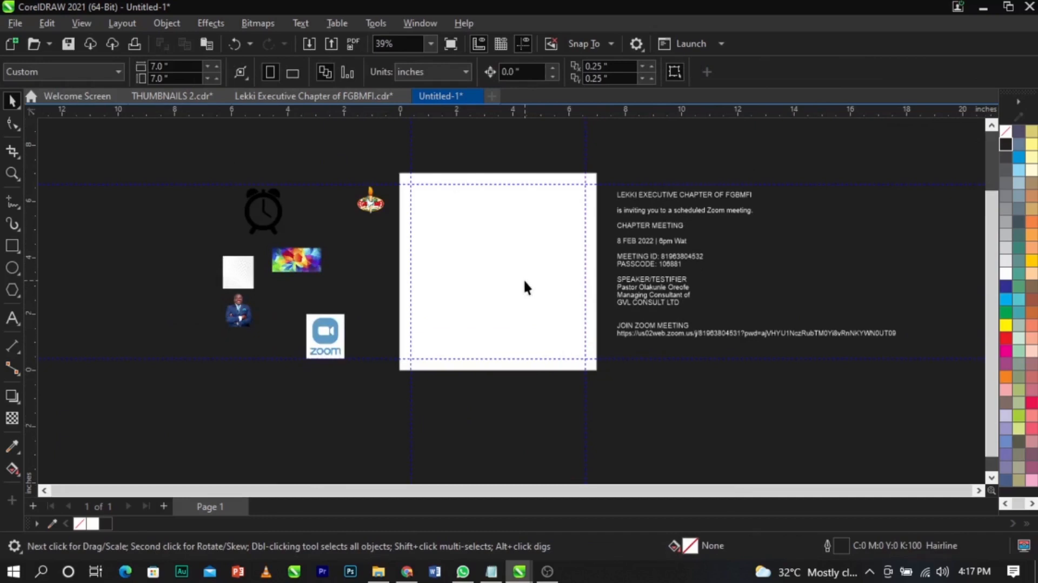
# - Place the FGBMFI logo in the page's top-left margin corner, slightly reduced
pyautogui.scroll(2, 668, 393)
pyautogui.click(558, 337)
pyautogui.click(596, 336)
pyautogui.scroll(-3, 688, 284)
pyautogui.scroll(4, 572, 248)
pyautogui.scroll(3, 445, 180)
pyautogui.moveTo(145, 266); pyautogui.dragTo(293, 247)
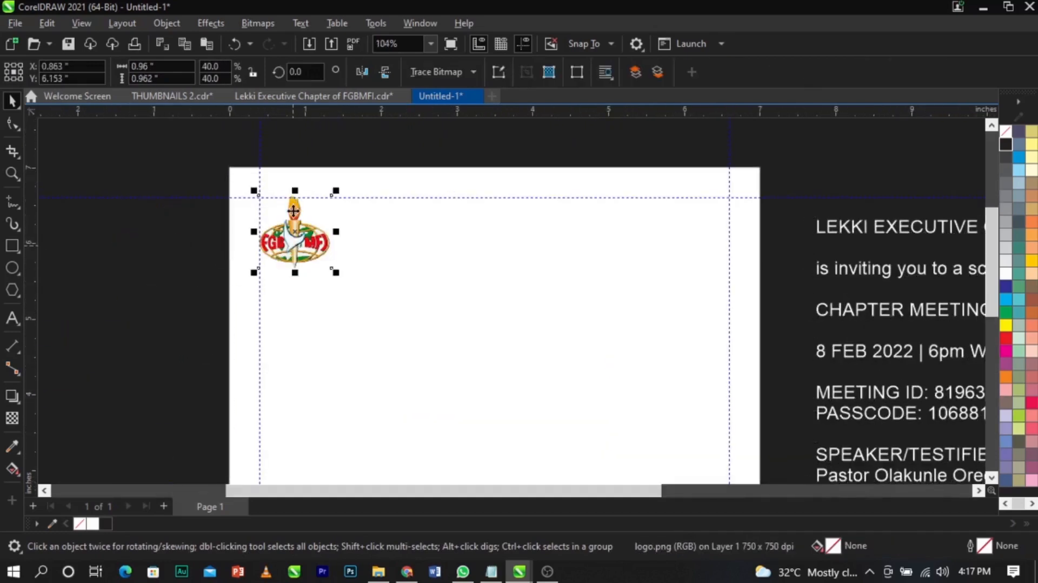
pyautogui.scroll(2, 294, 248)
pyautogui.moveTo(366, 324); pyautogui.dragTo(350, 310)
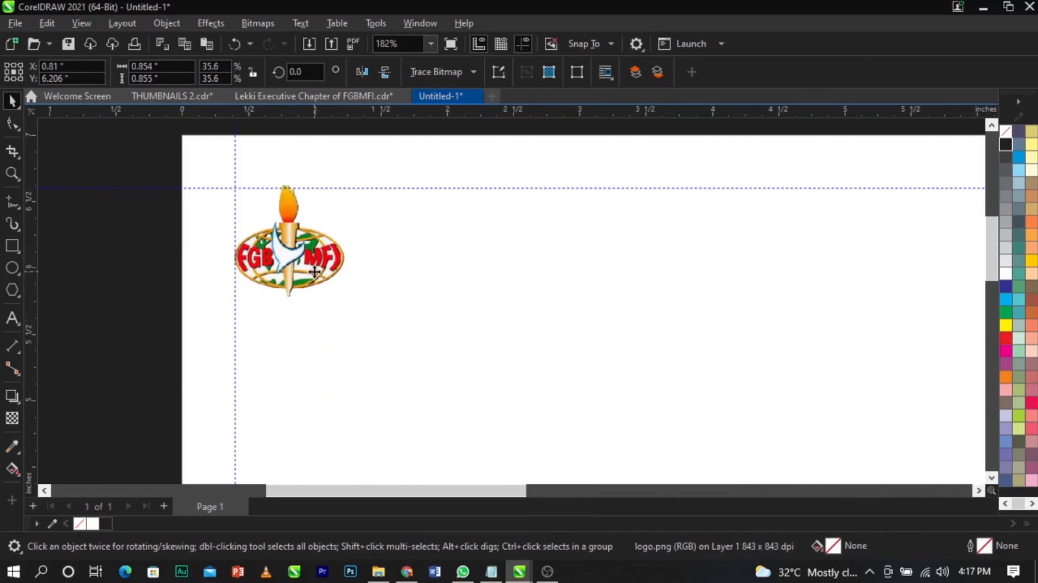
pyautogui.moveTo(315, 273); pyautogui.dragTo(316, 278)
pyautogui.scroll(-5, 325, 194)
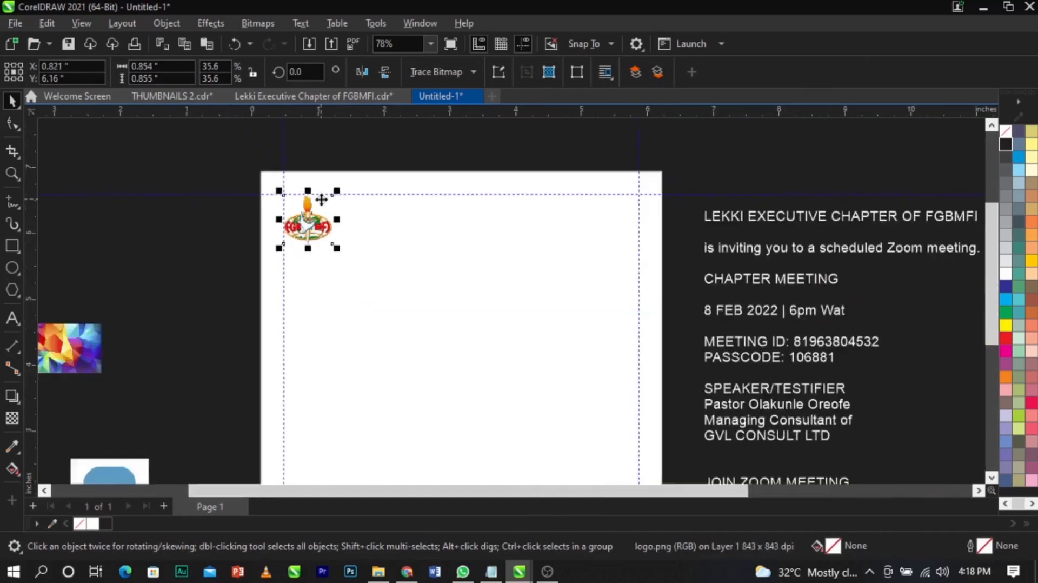
pyautogui.click(328, 178)
# - Move the 'LEKKI EXECUTIVE CHAPTER OF FGBMFI' line beside the logo as black text
pyautogui.press('F2')
pyautogui.moveTo(241, 171); pyautogui.dragTo(771, 339)
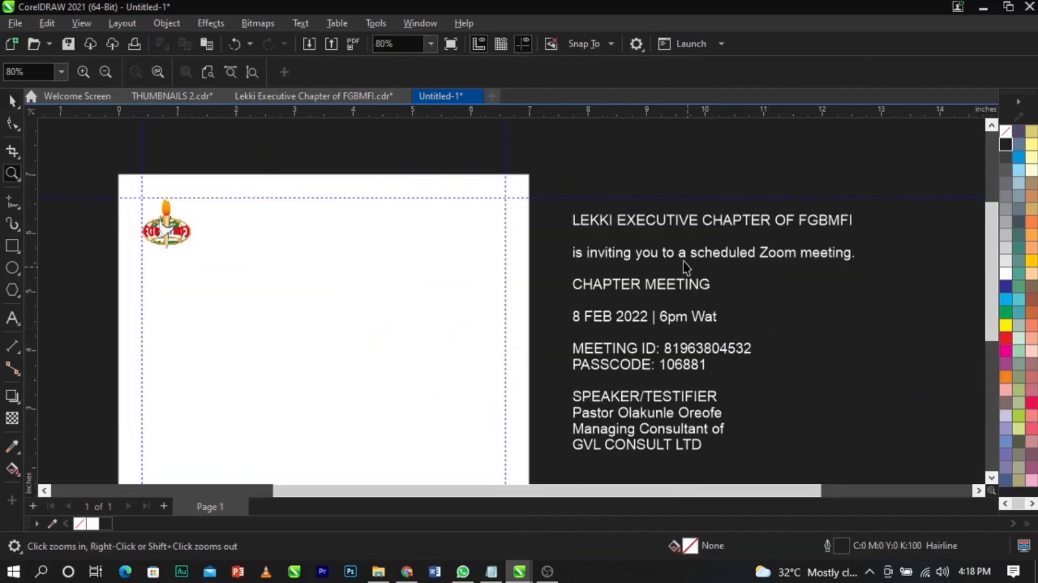
pyautogui.click(669, 225)
pyautogui.doubleClick(593, 222)
pyautogui.moveTo(575, 220); pyautogui.dragTo(859, 218)
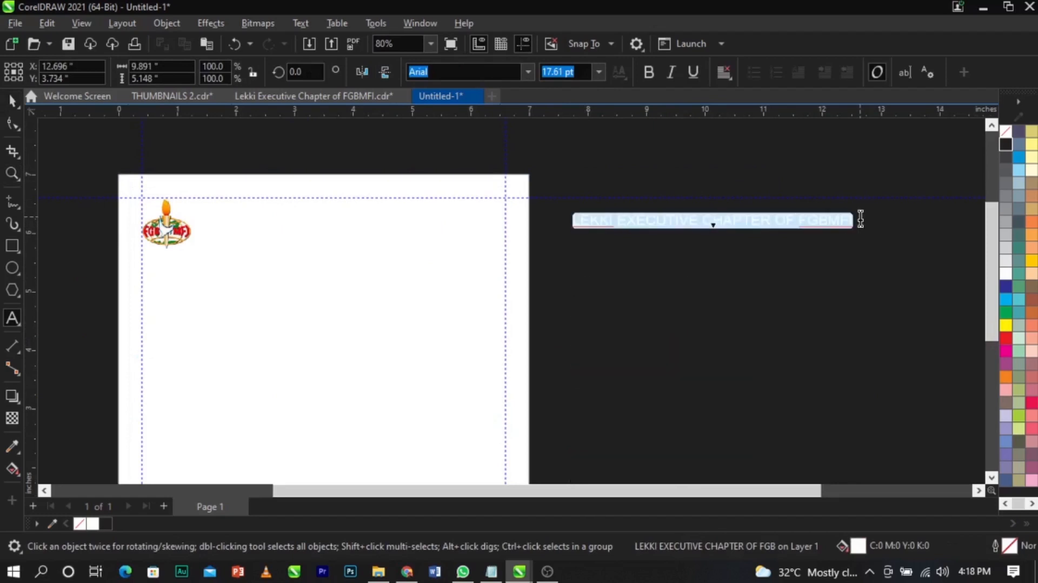
pyautogui.hotkey('ctrl', 'x')
pyautogui.click(220, 225)
pyautogui.hotkey('ctrl', 'v')
pyautogui.hotkey('ctrl', 'space')
pyautogui.scroll(-1, 1029, 342)
pyautogui.click(1030, 339)
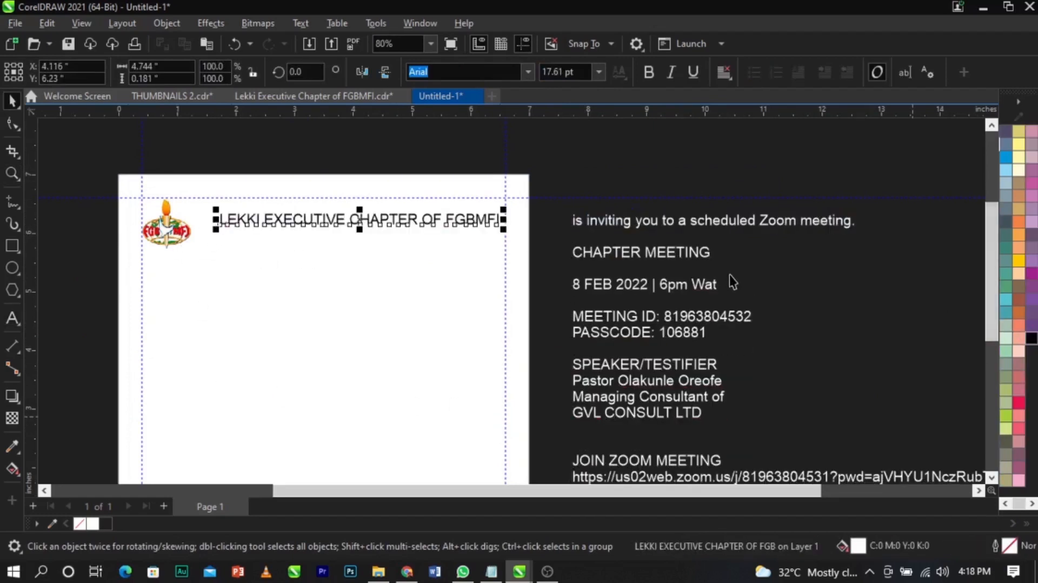
pyautogui.scroll(-1, 729, 274)
pyautogui.scroll(2, 368, 265)
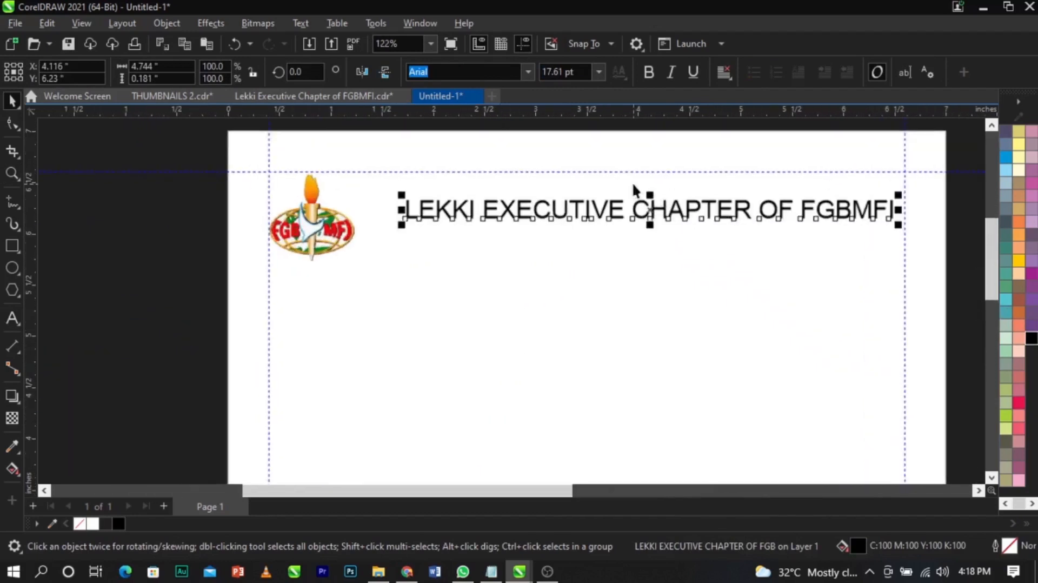
# - Break the heading onto two lines before CHAPTER and scale it down
pyautogui.doubleClick(650, 210)
pyautogui.press('Left')
pyautogui.press('Return')
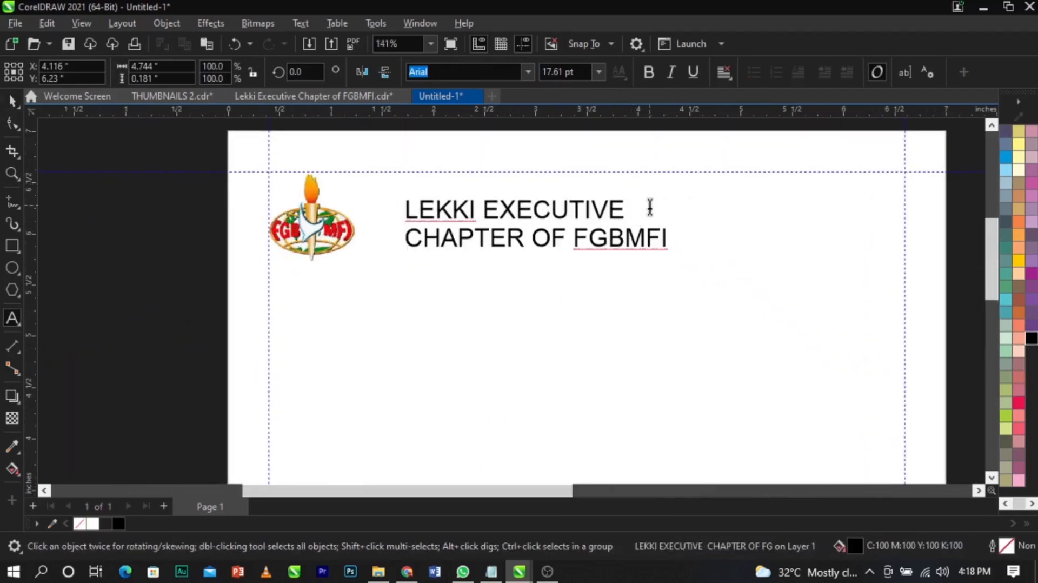
pyautogui.hotkey('ctrl', 'space')
pyautogui.moveTo(670, 252); pyautogui.dragTo(494, 248)
# - Scale the logo and heading together to about 94%
pyautogui.keyDown('shift'); pyautogui.click(305, 236); pyautogui.keyUp('shift')
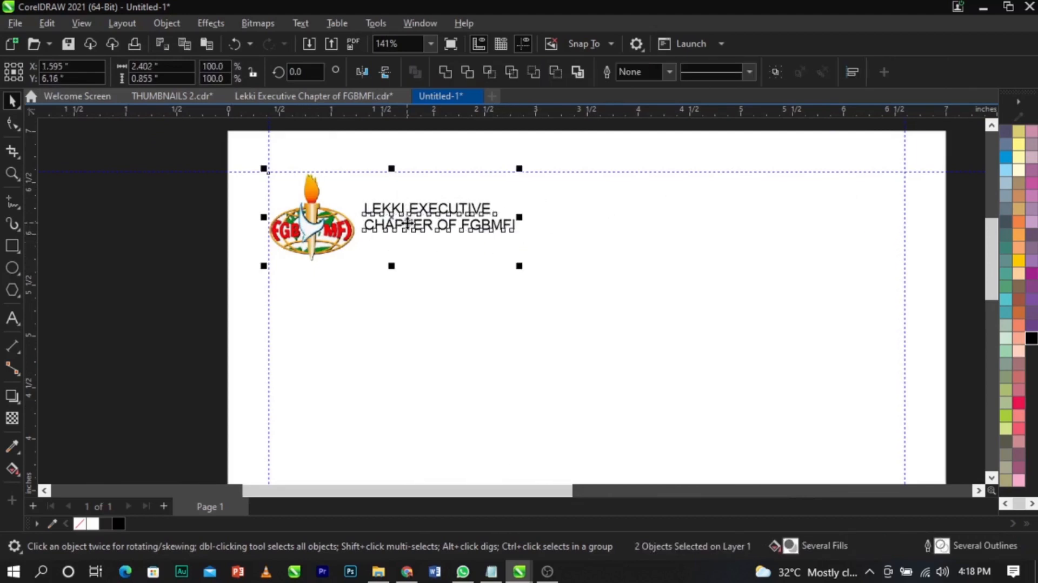
pyautogui.moveTo(519, 266); pyautogui.dragTo(505, 282)
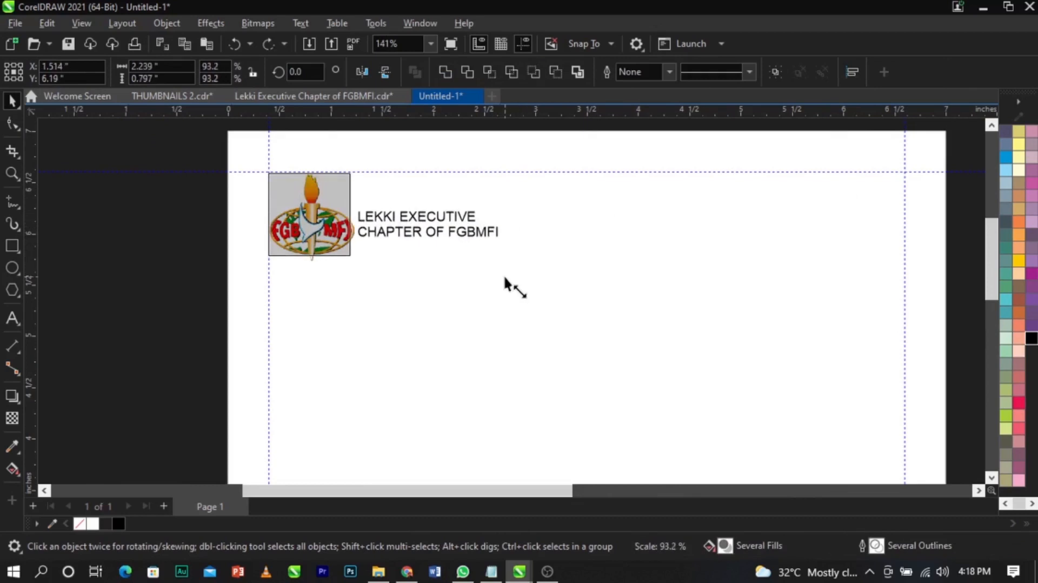
pyautogui.scroll(-2, 335, 151)
pyautogui.click(644, 147)
pyautogui.scroll(-1, 638, 148)
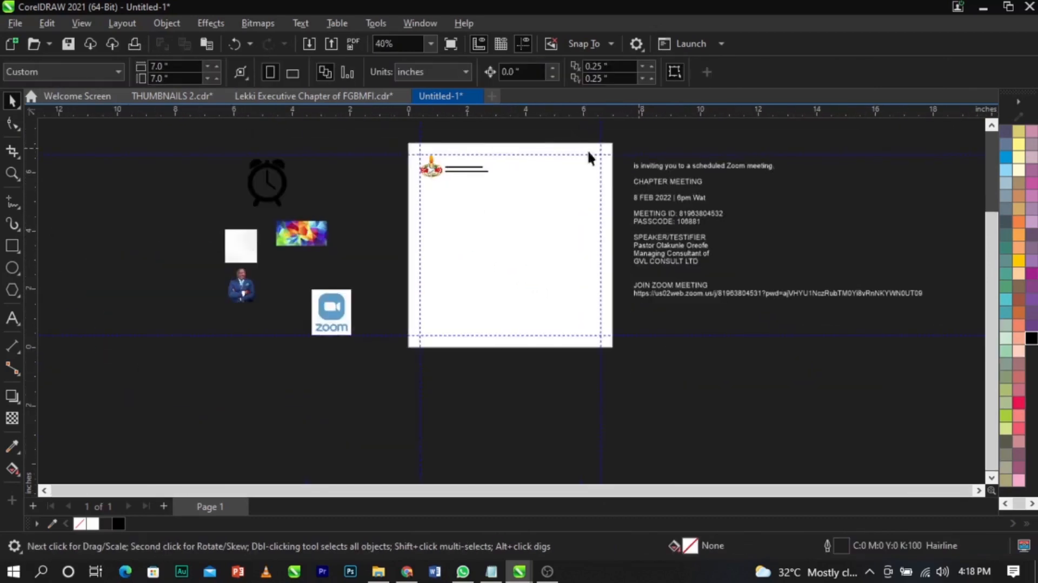
# - Bring the grey halftone image onto the page, enlarged to about 41%
pyautogui.press('z')
pyautogui.moveTo(392, 137); pyautogui.dragTo(673, 364)
pyautogui.moveTo(61, 316); pyautogui.dragTo(555, 430)
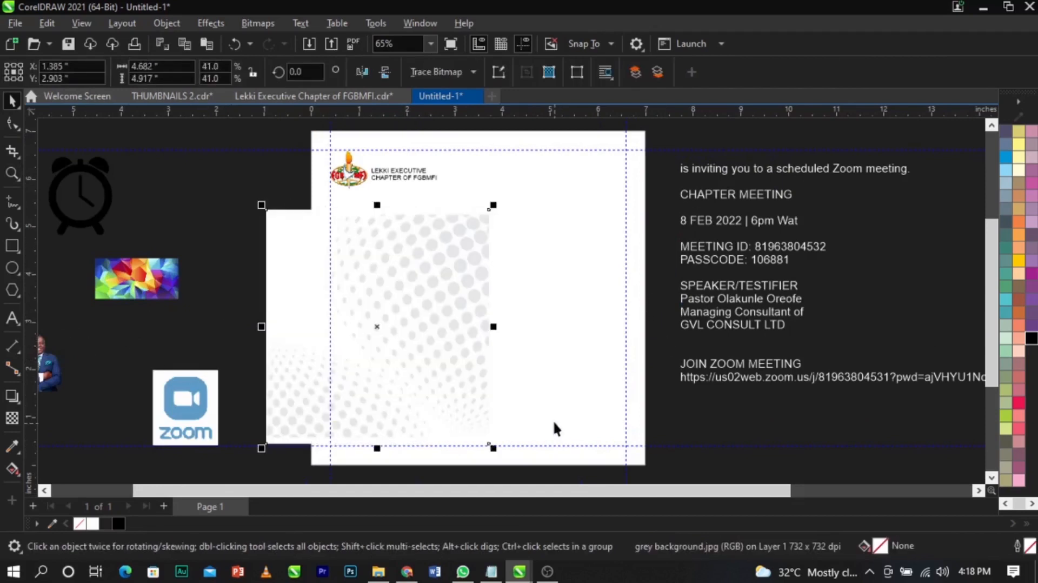
pyautogui.moveTo(469, 326)
pyautogui.mouseDown()
pyautogui.moveTo(474, 297)
pyautogui.moveTo(478, 313)
pyautogui.mouseUp()
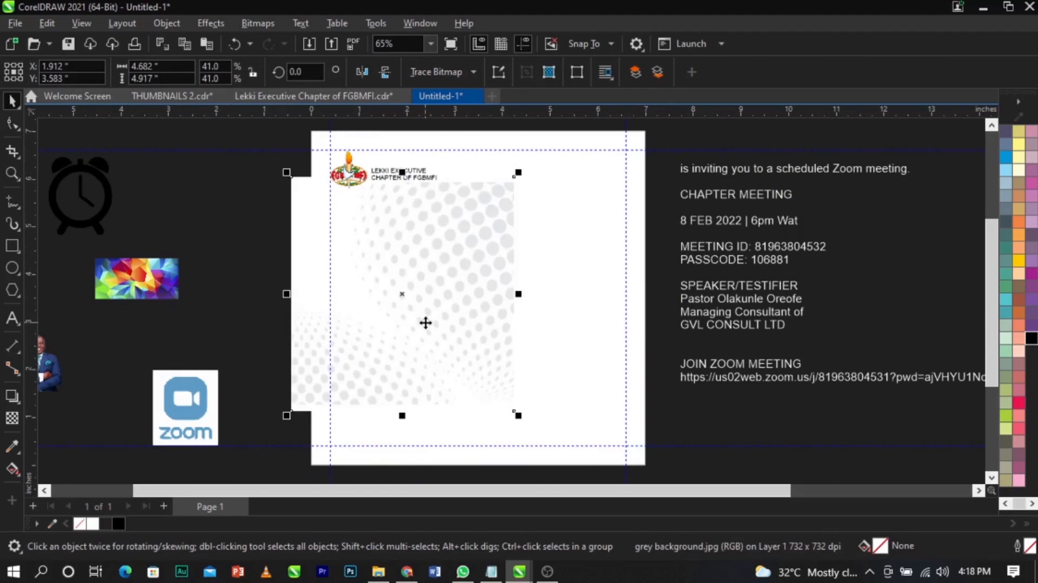
# - PowerClip the halftone inside the white square page frame
pyautogui.click(456, 297)
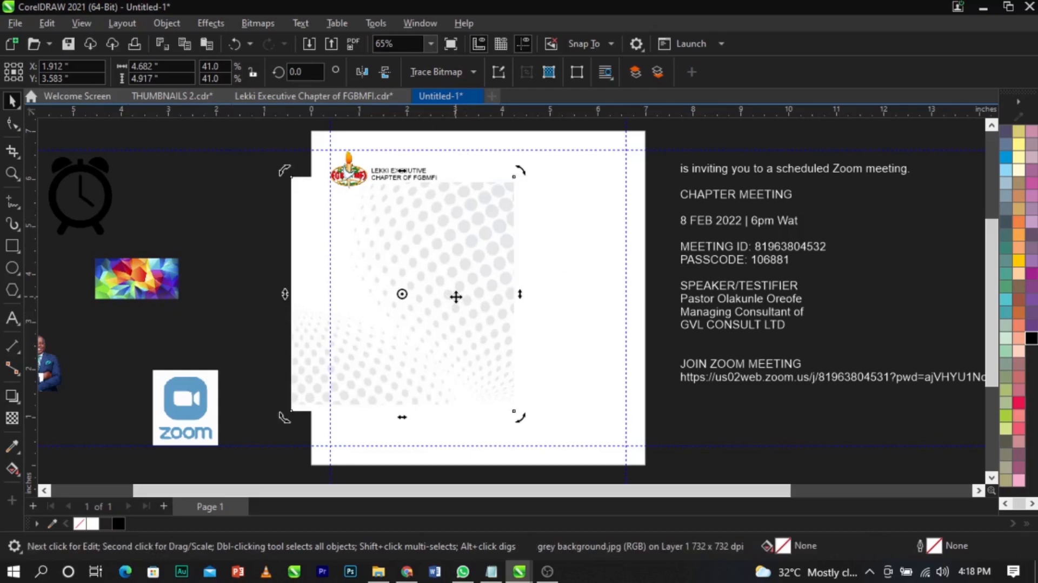
pyautogui.rightClick(456, 296)
pyautogui.click(484, 327)
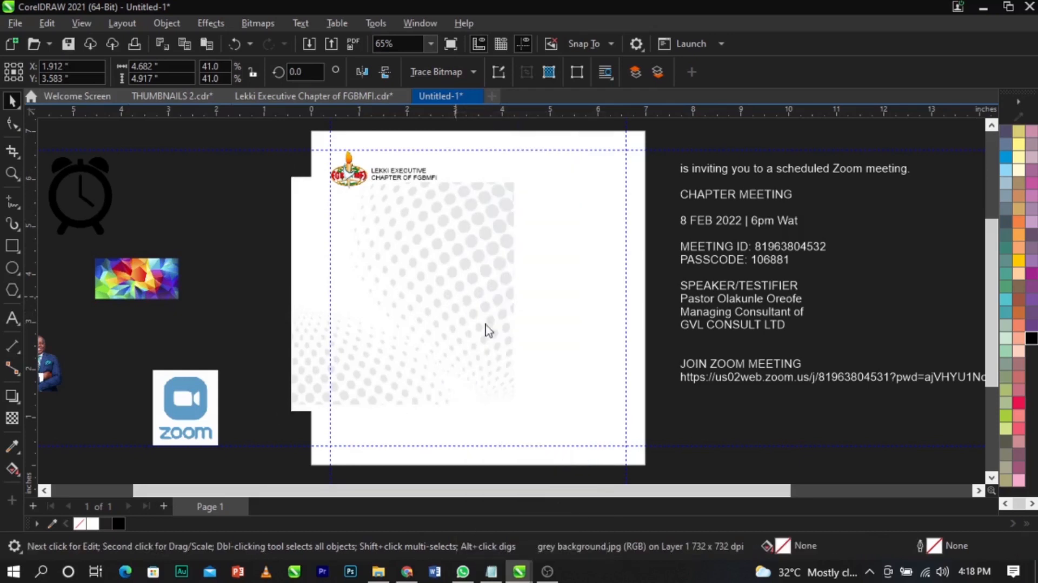
pyautogui.click(535, 248)
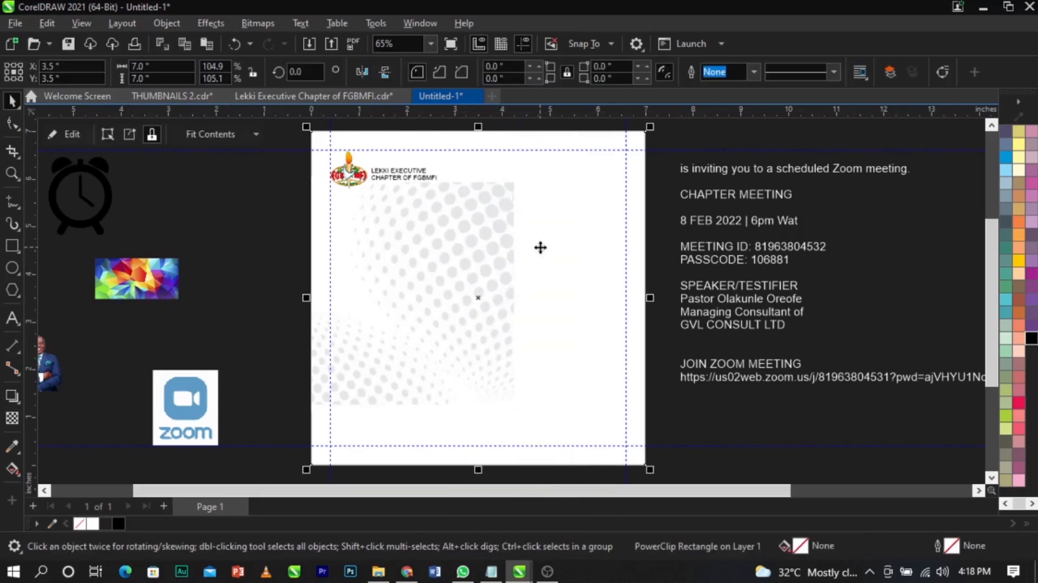
# - Edit the PowerClip contents and move the halftone toward the frame's top-right
pyautogui.rightClick(541, 247)
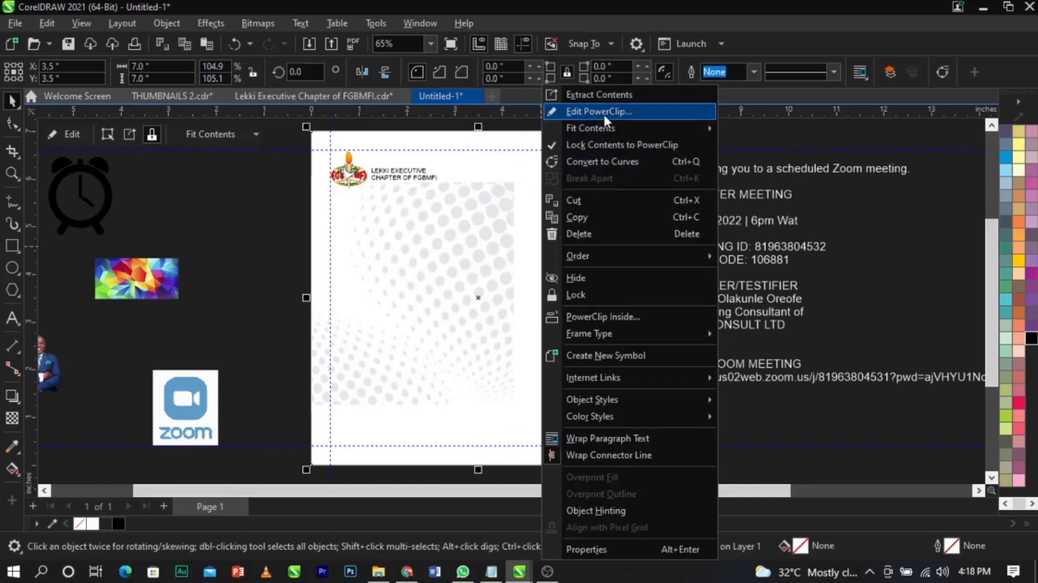
pyautogui.click(641, 110)
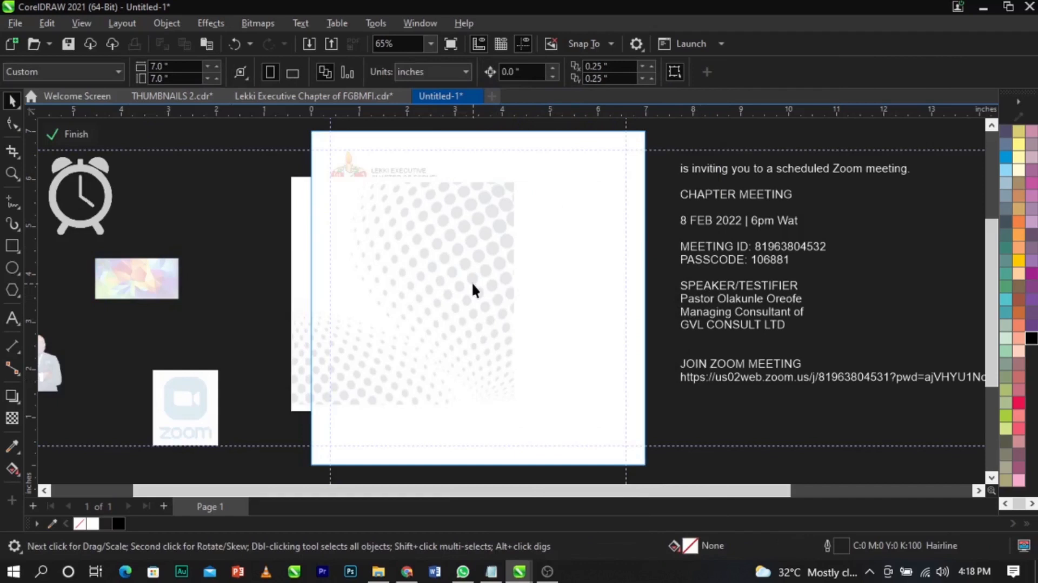
pyautogui.moveTo(468, 295); pyautogui.dragTo(643, 268)
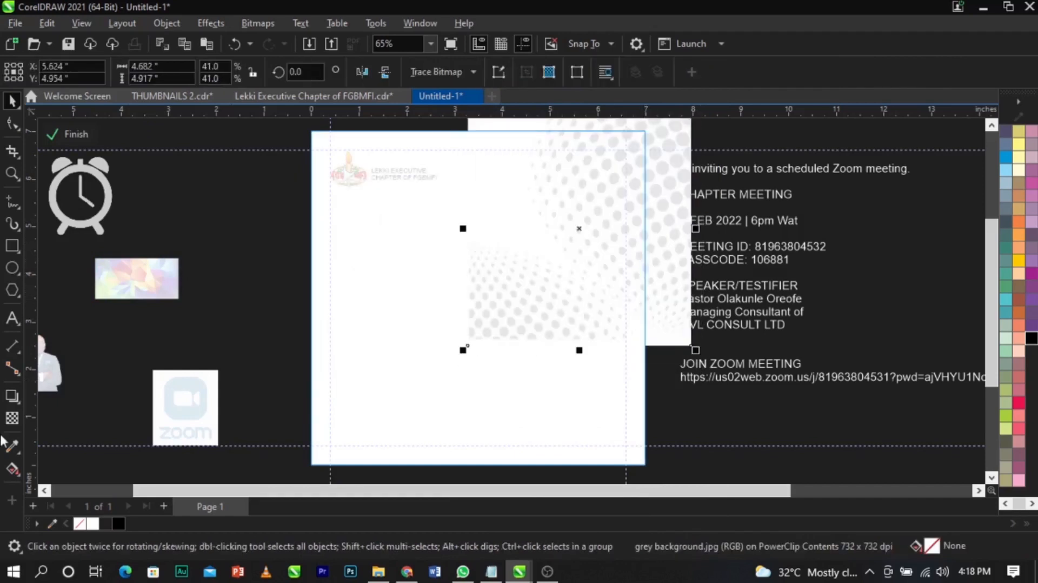
pyautogui.scroll(3, 606, 333)
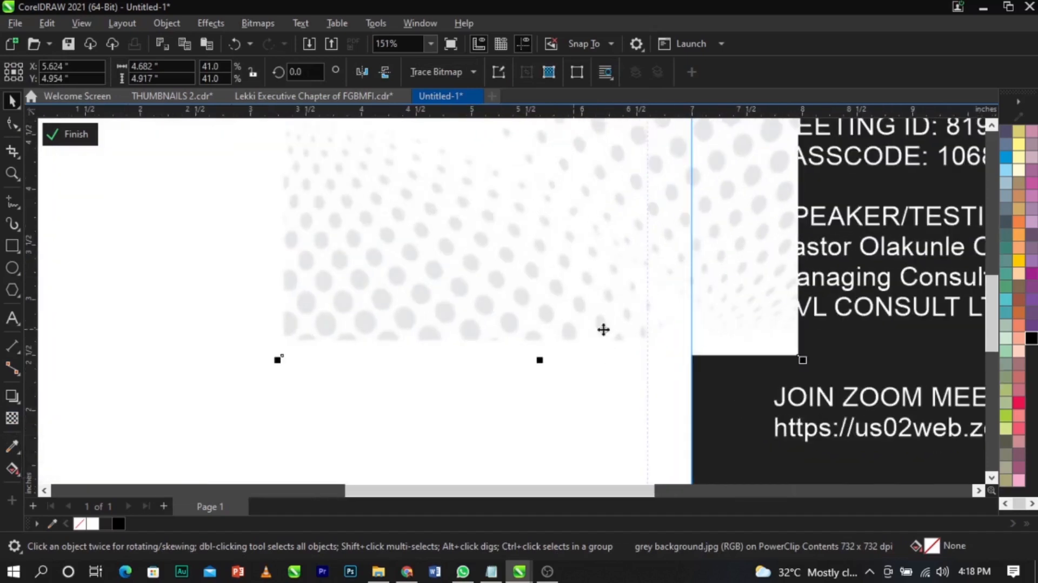
pyautogui.scroll(-3, 580, 368)
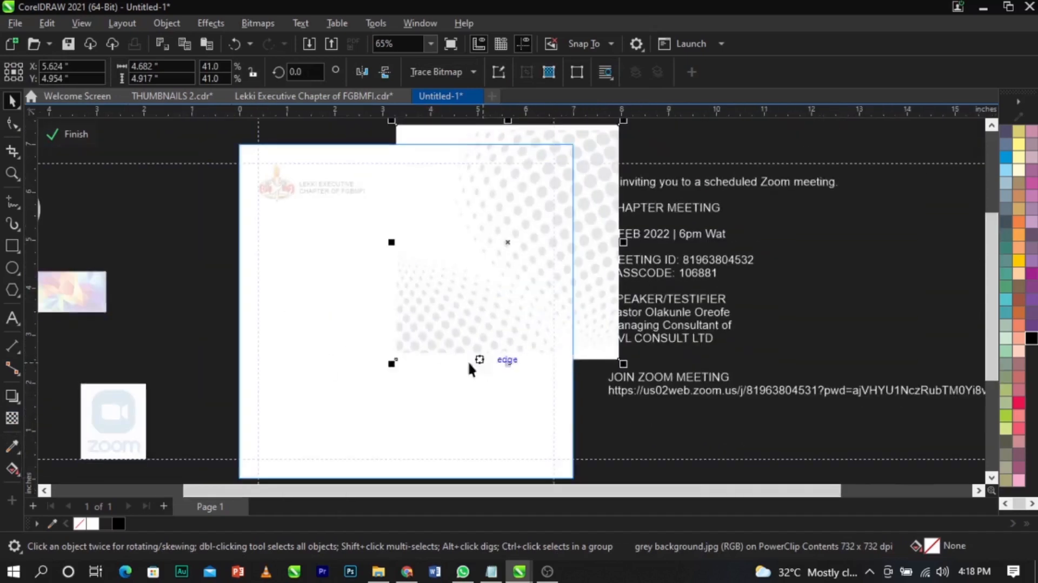
# - Apply a vertical linear transparency fading the halftone toward the bottom
pyautogui.click(15, 423)
pyautogui.moveTo(488, 250); pyautogui.dragTo(489, 322)
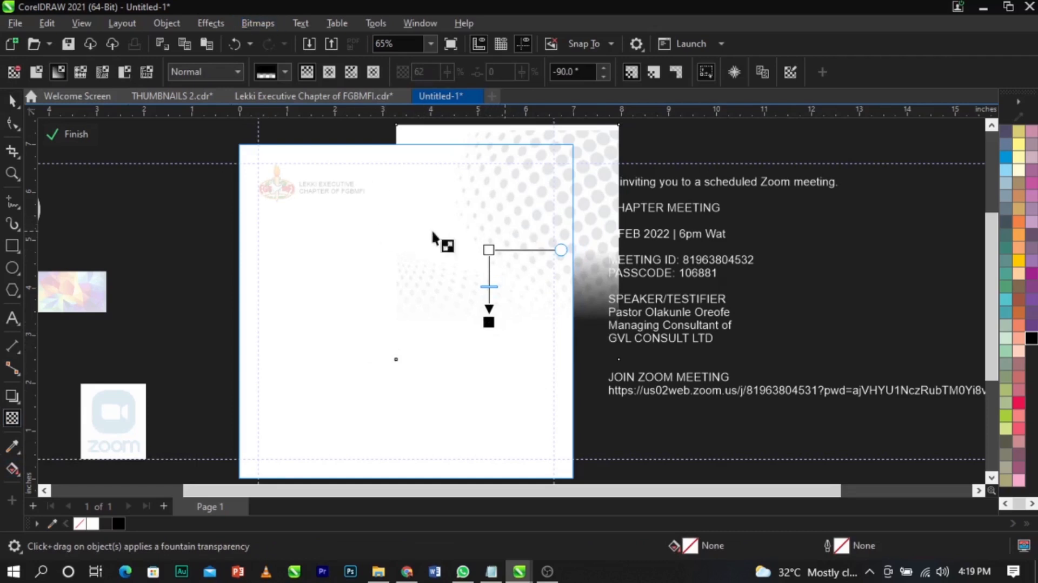
pyautogui.moveTo(493, 206); pyautogui.dragTo(608, 210)
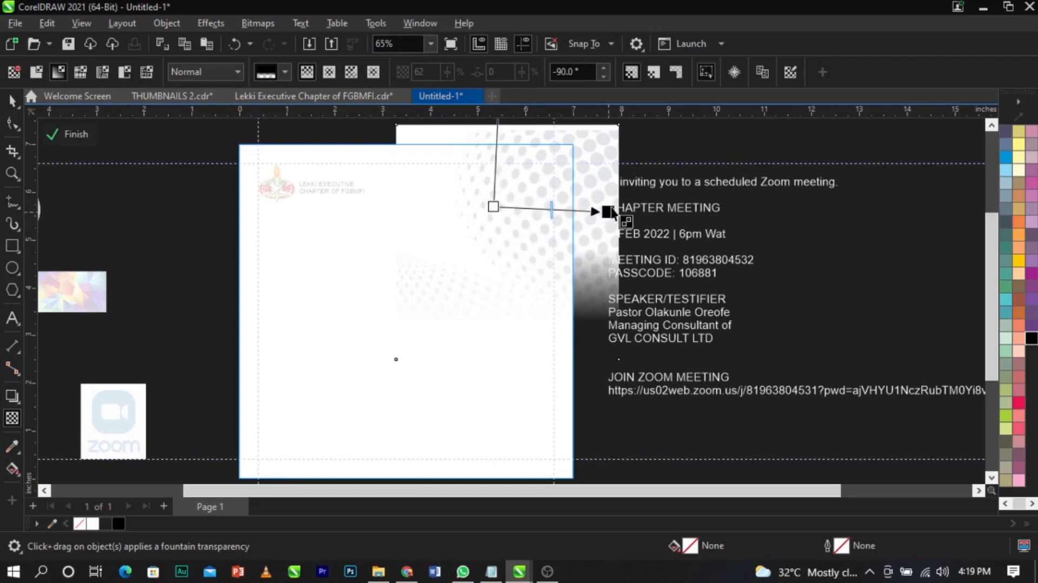
pyautogui.hotkey('ctrl', 'z')
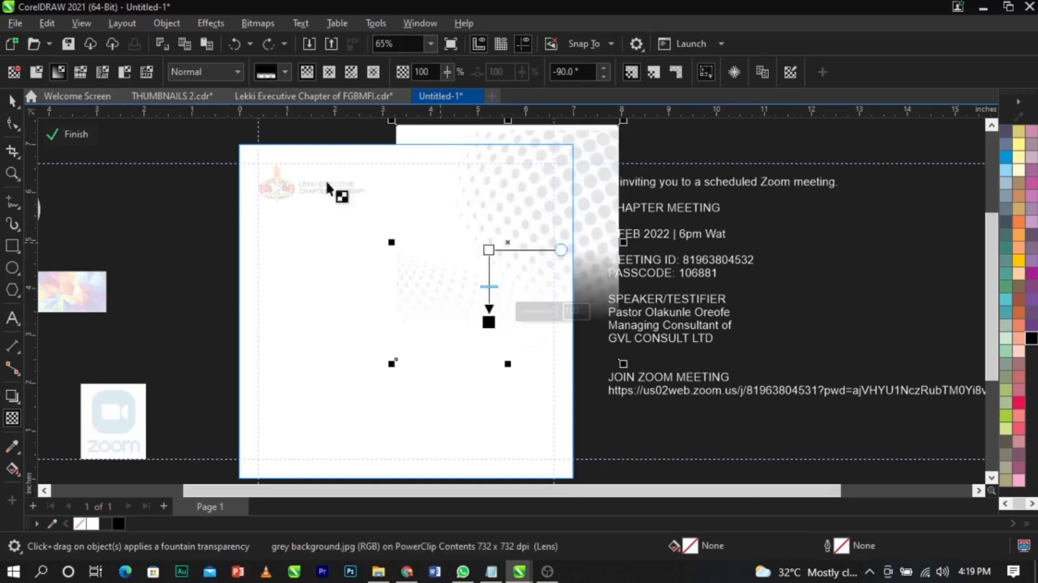
pyautogui.click(254, 23)
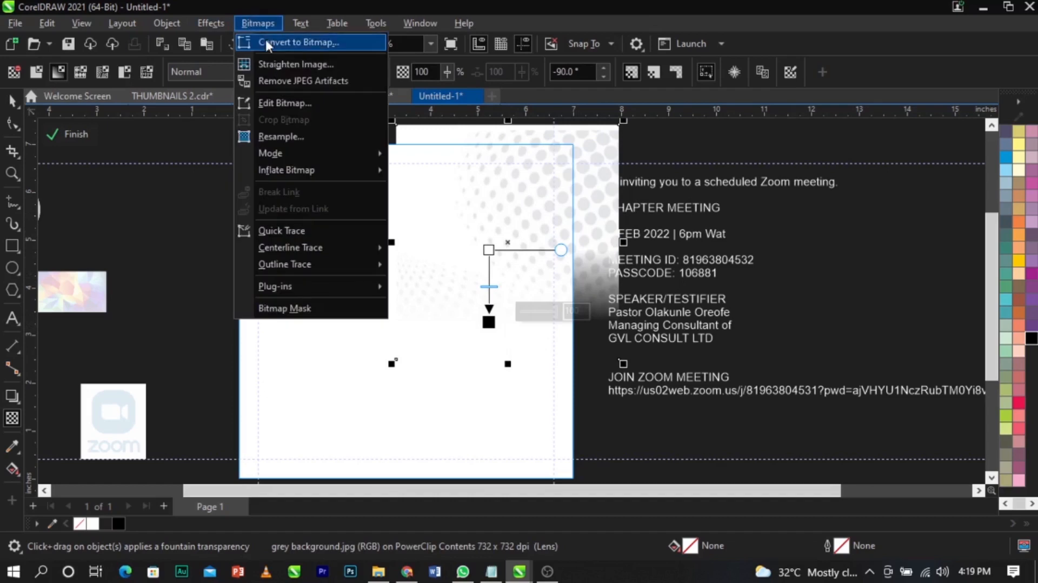
# - Convert the halftone to a 300 dpi RGB (24-bit) bitmap, then fade it leftward with a horizontal transparency
pyautogui.click(265, 39)
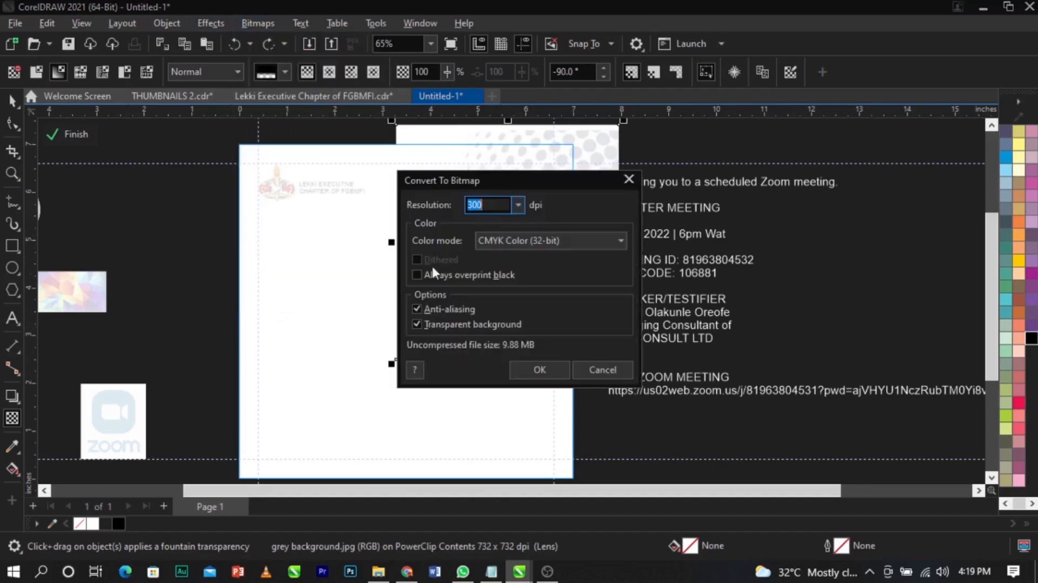
pyautogui.click(505, 240)
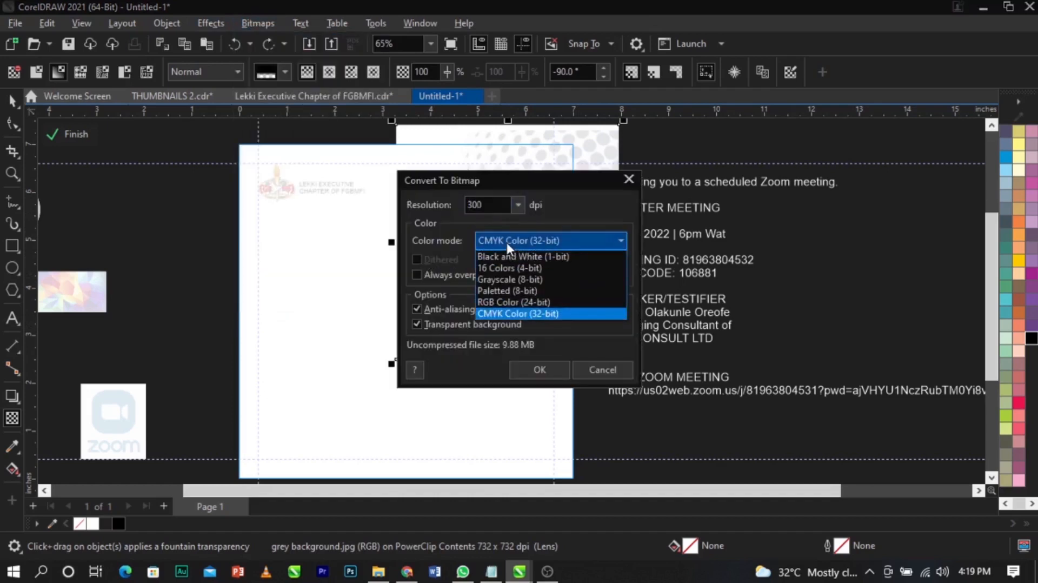
pyautogui.click(508, 302)
pyautogui.doubleClick(508, 206)
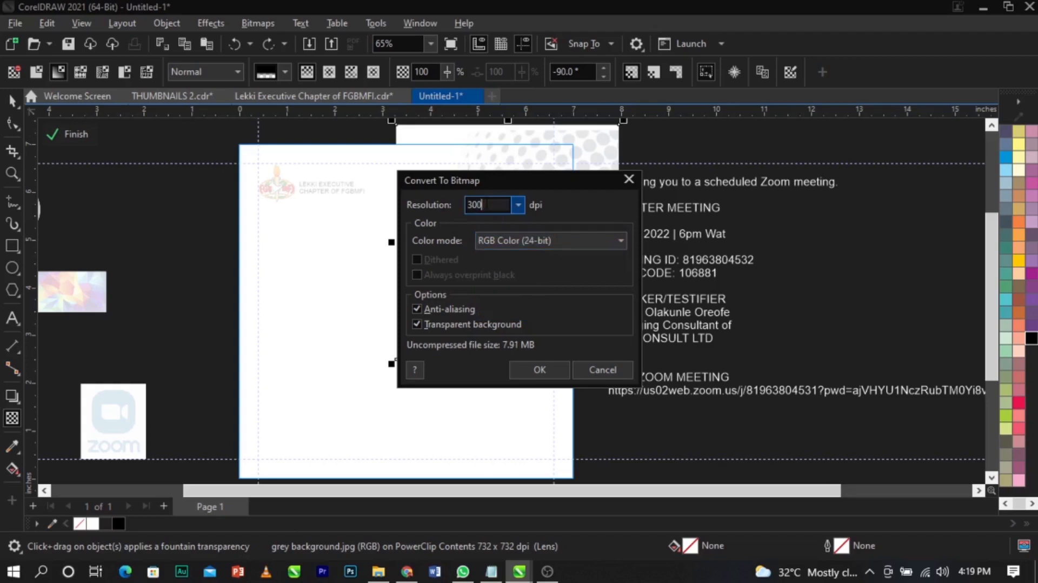
pyautogui.click(539, 369)
pyautogui.moveTo(483, 224); pyautogui.dragTo(416, 222)
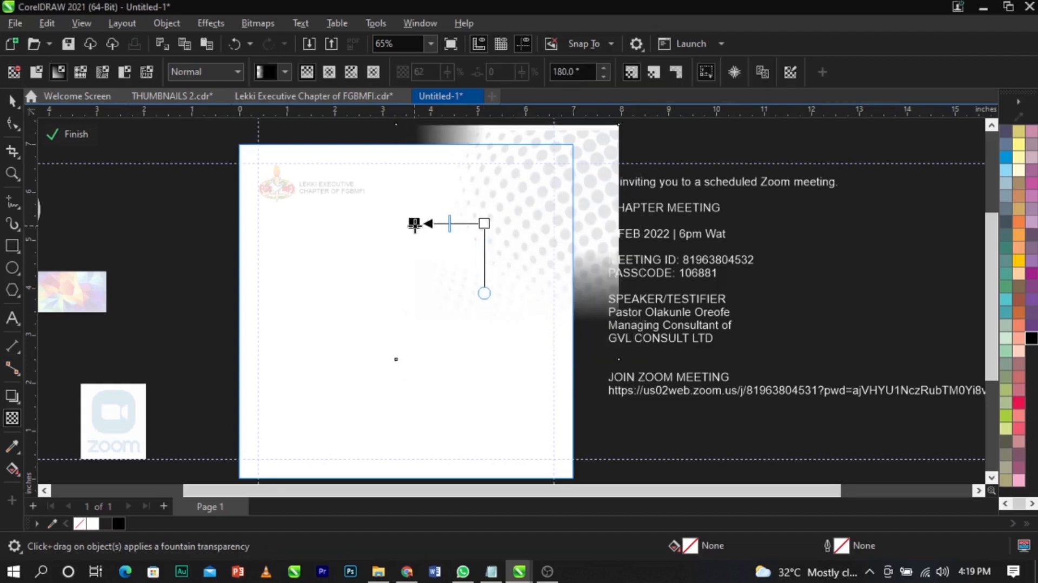
# - Make the gradient's end node partly transparent and finish editing the PowerClip contents
pyautogui.press('space')
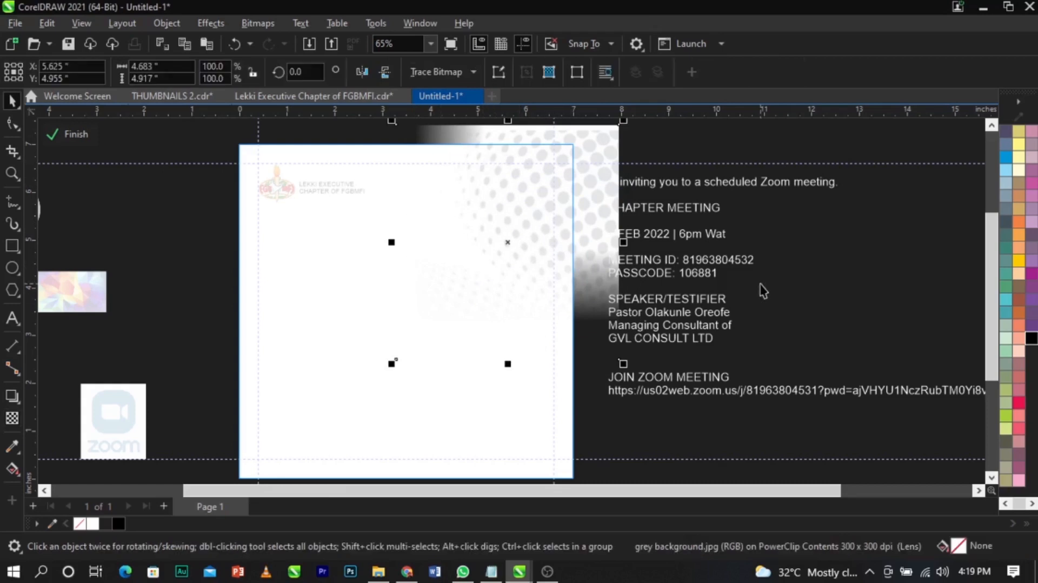
pyautogui.click(12, 419)
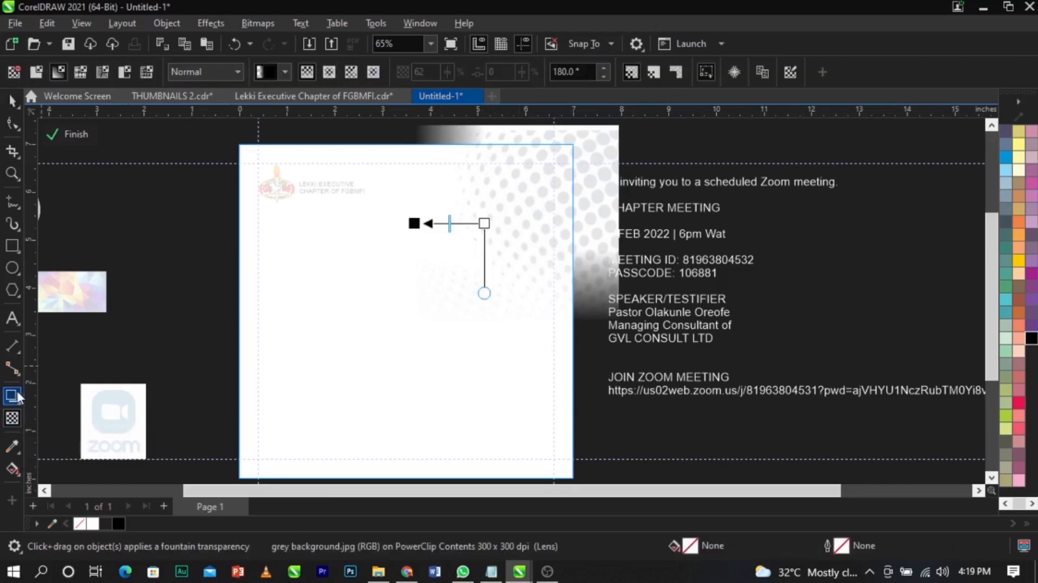
pyautogui.click(484, 224)
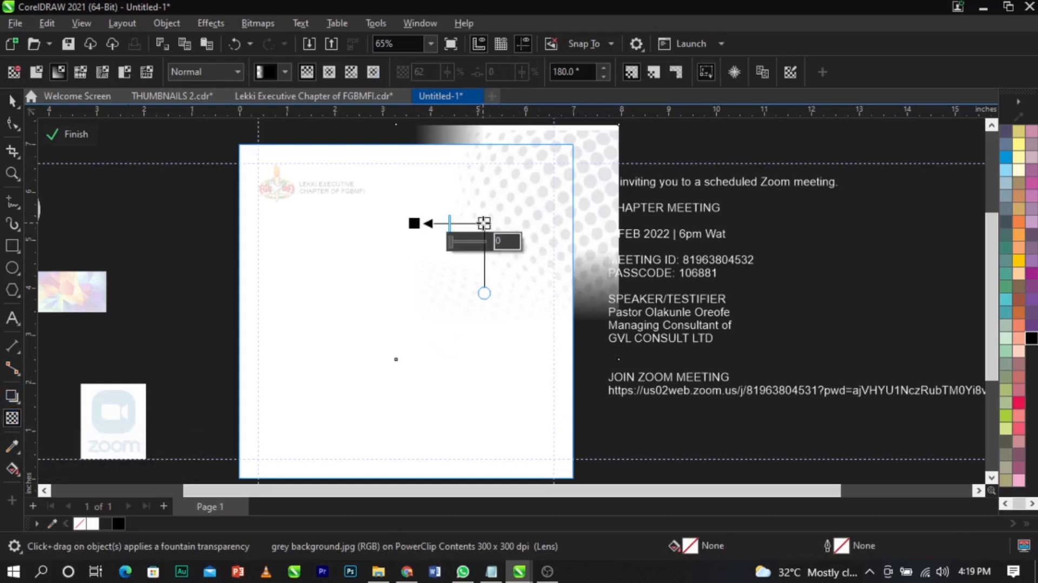
pyautogui.moveTo(450, 241); pyautogui.dragTo(471, 247)
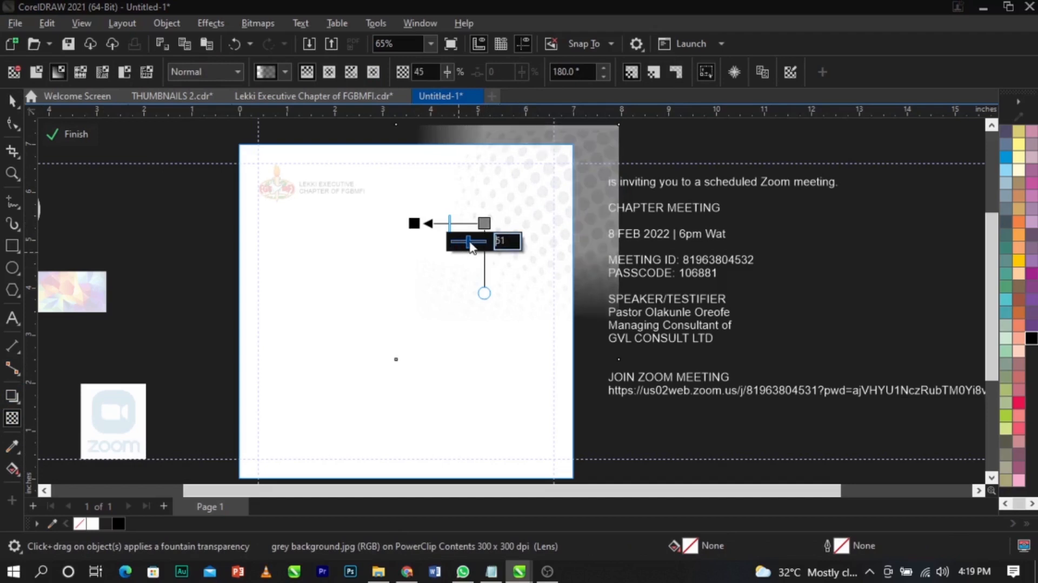
pyautogui.click(75, 134)
pyautogui.press('space')
pyautogui.press('Escape')
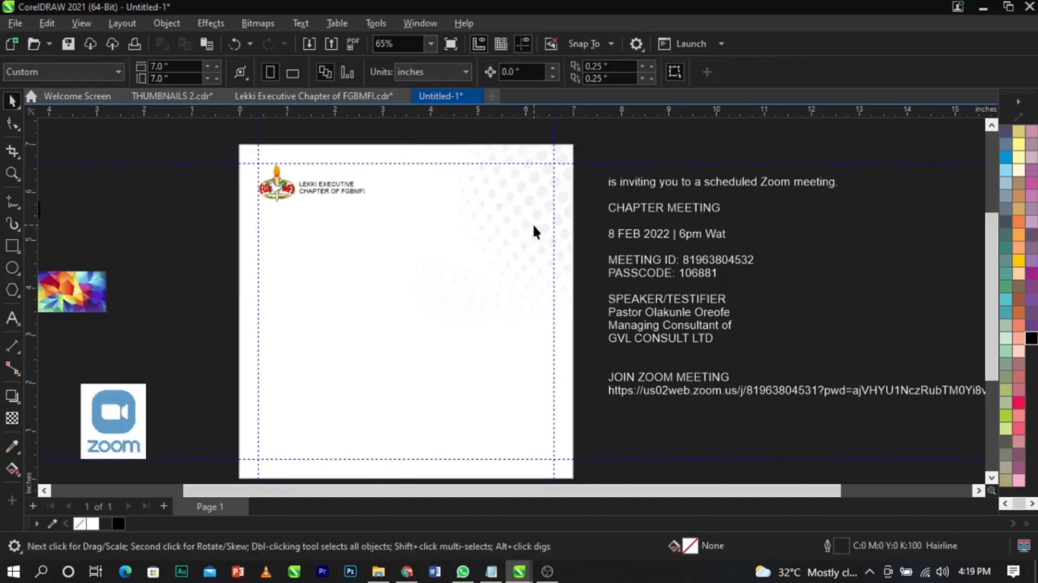
# - Mirror the grey background horizontally inside the frame and shift it slightly left
pyautogui.doubleClick(533, 223)
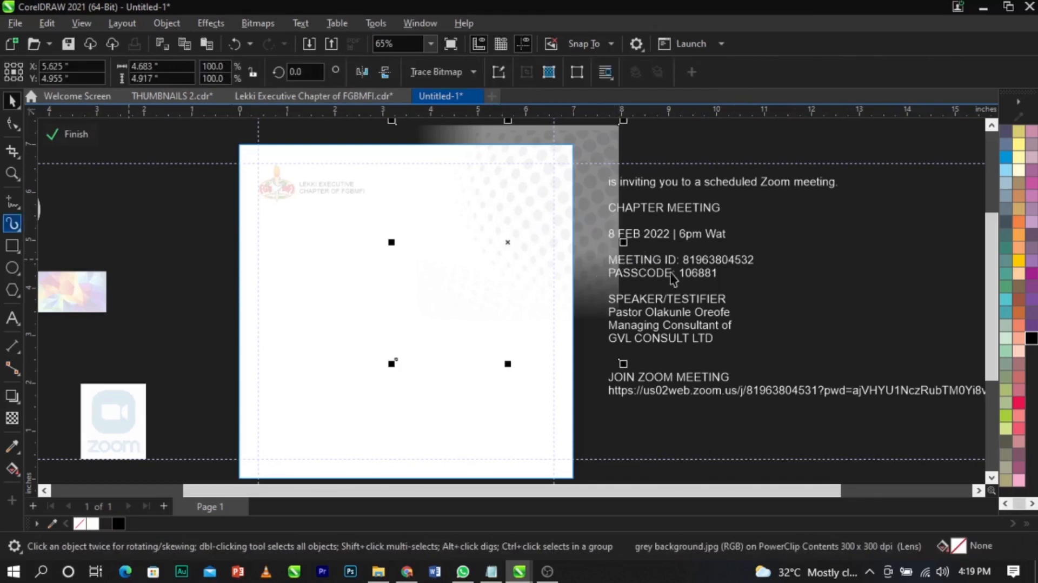
pyautogui.click(715, 242)
pyautogui.click(593, 252)
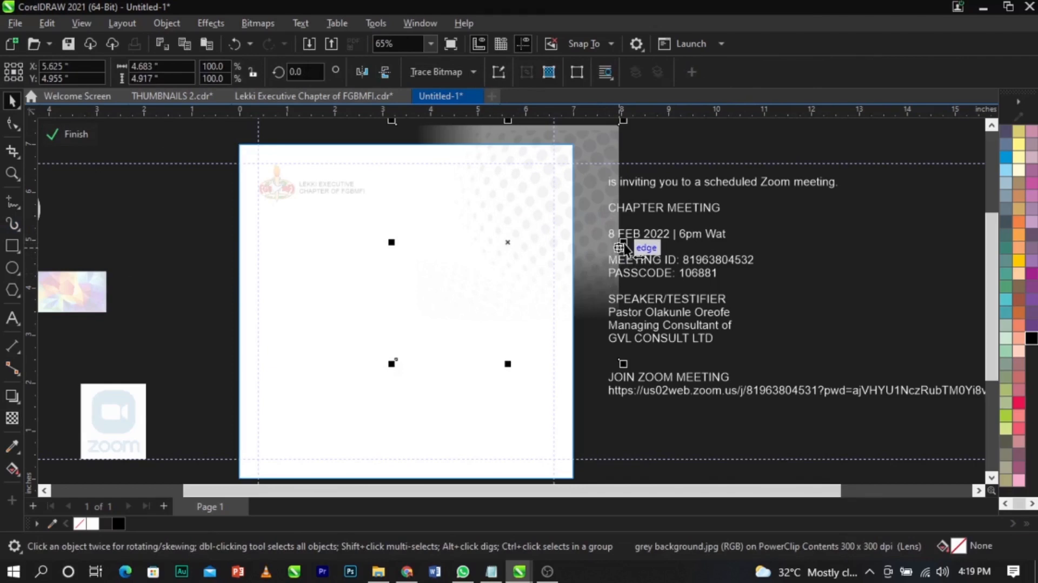
pyautogui.scroll(2, 577, 273)
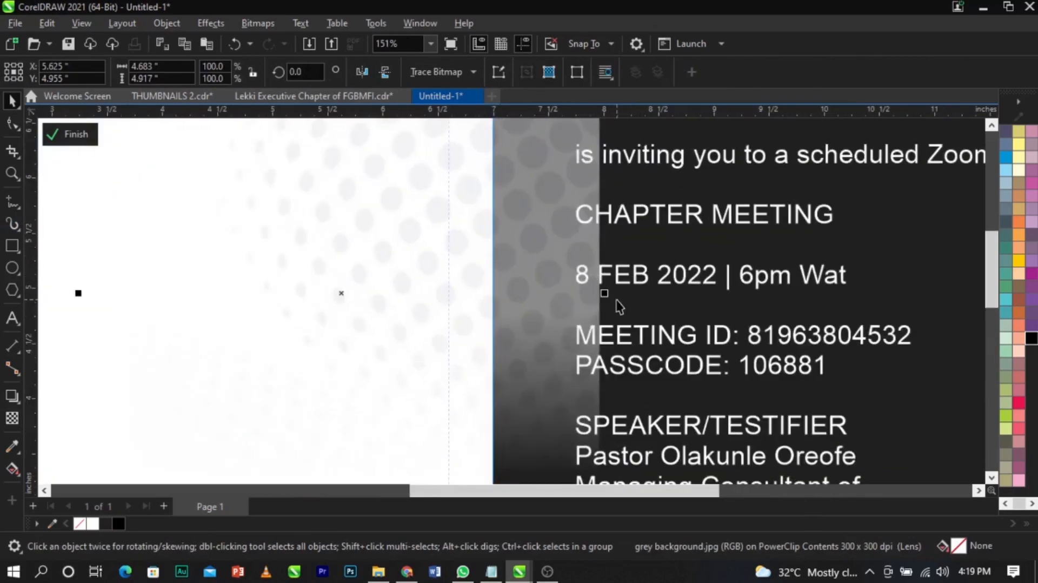
pyautogui.scroll(-2, 611, 295)
pyautogui.moveTo(641, 284); pyautogui.dragTo(226, 304)
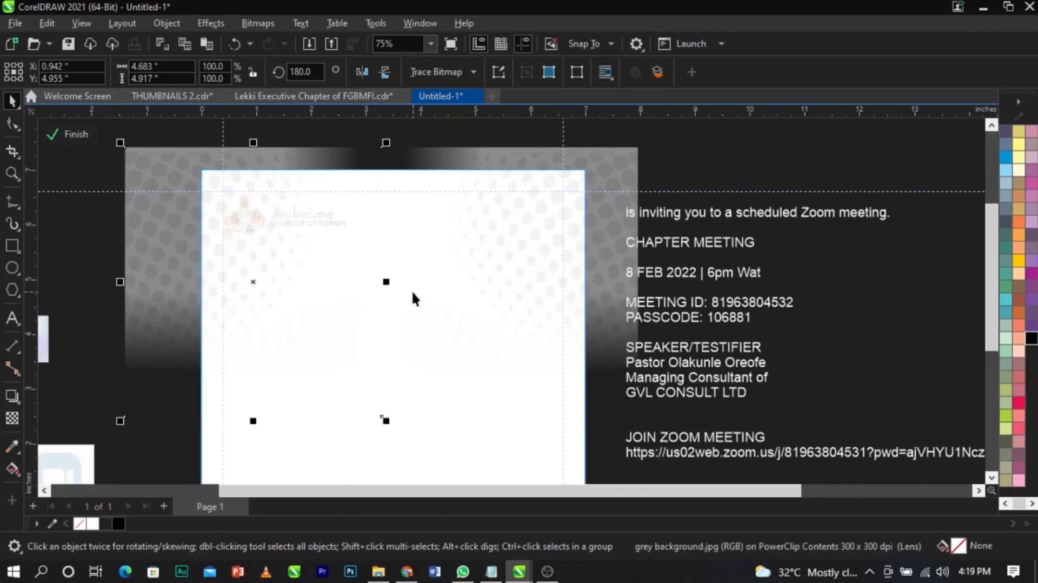
pyautogui.hotkey('ctrl', 'z')
pyautogui.moveTo(616, 280); pyautogui.dragTo(380, 288)
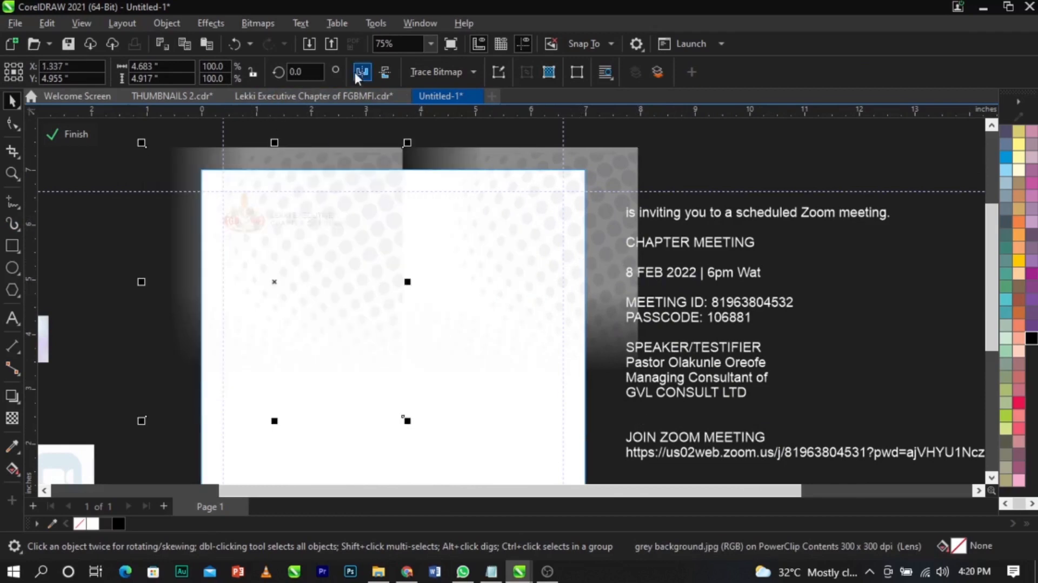
pyautogui.click(371, 67)
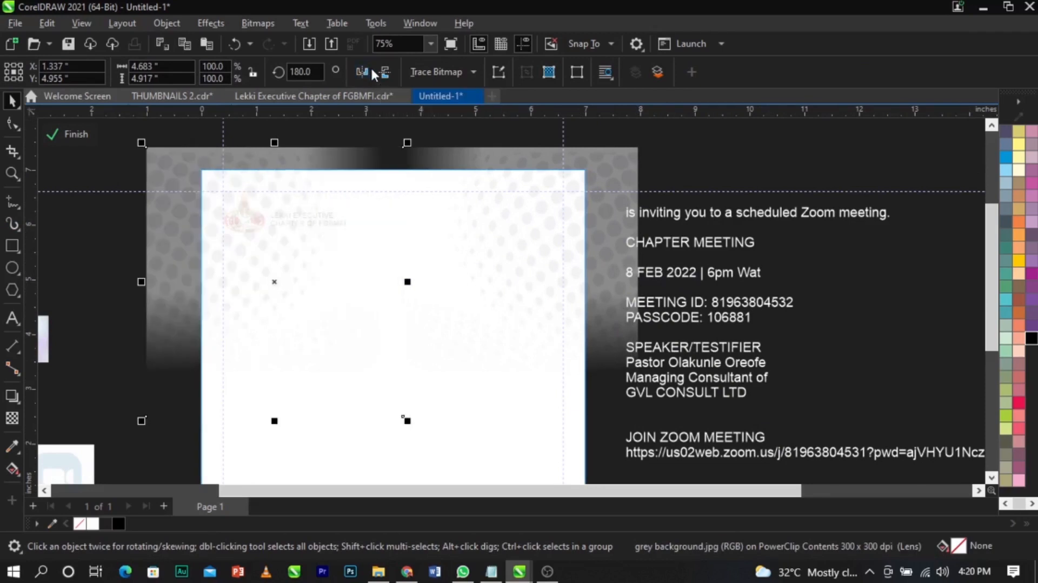
pyautogui.moveTo(321, 262); pyautogui.dragTo(308, 260)
pyautogui.click(864, 312)
pyautogui.scroll(-1, 521, 226)
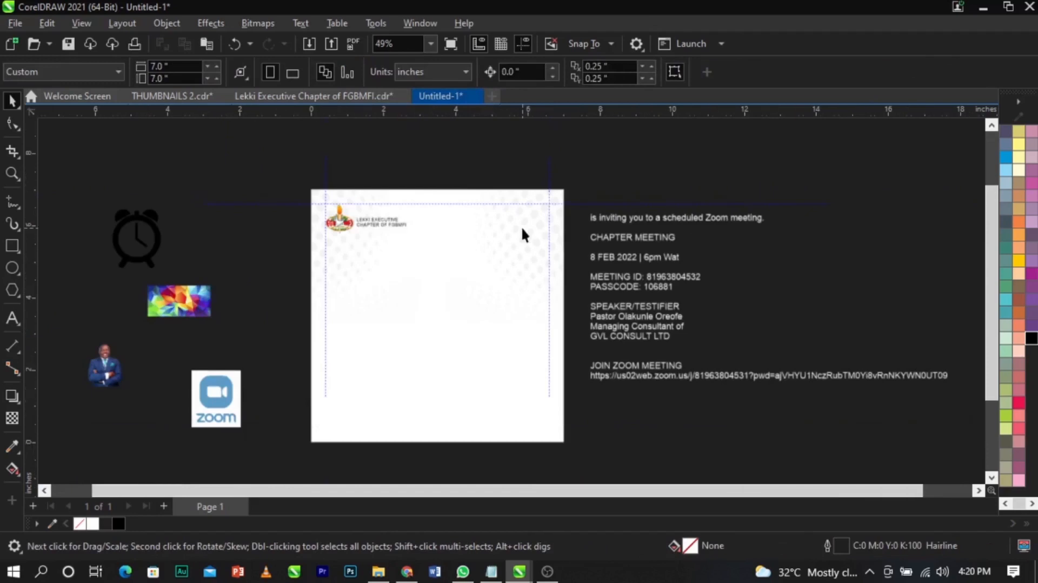
# - Cut the 'is inviting you to a scheduled Zoom meeting.' line from the side text onto the page
pyautogui.press('F2')
pyautogui.moveTo(292, 170); pyautogui.dragTo(570, 451)
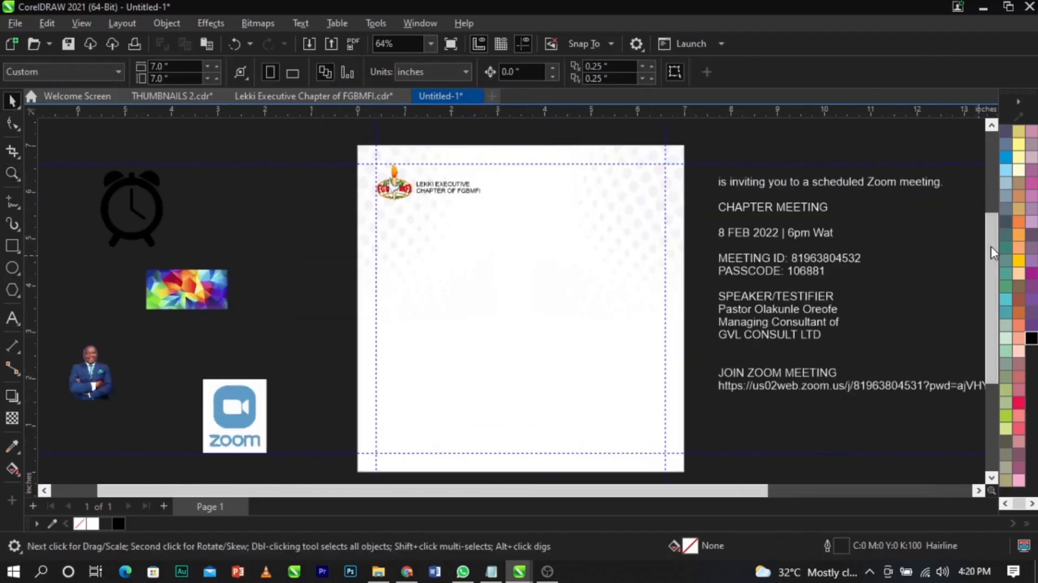
pyautogui.click(858, 193)
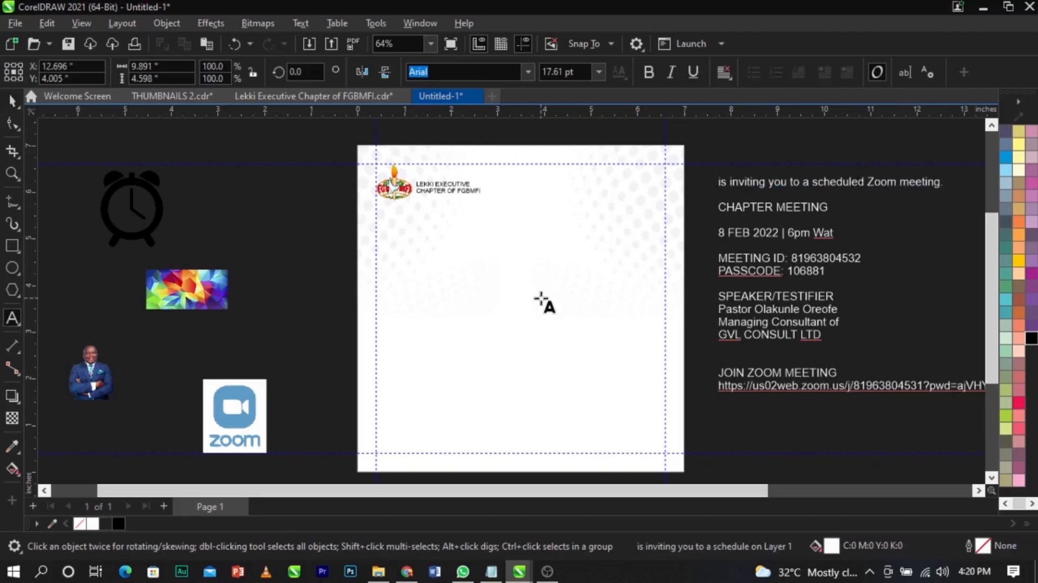
pyautogui.doubleClick(924, 181)
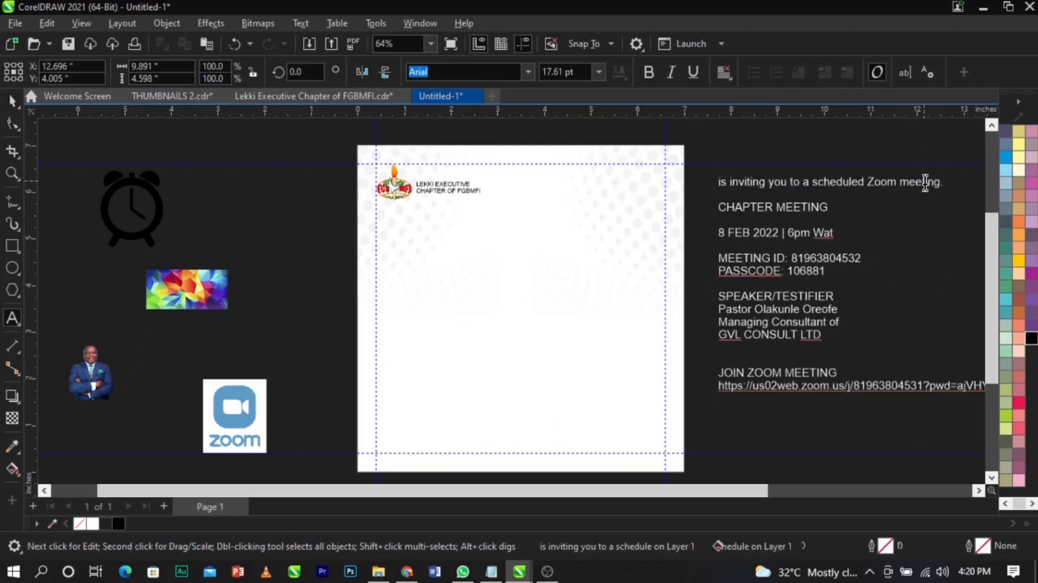
pyautogui.moveTo(953, 183); pyautogui.dragTo(710, 187)
pyautogui.hotkey('ctrl', 'x')
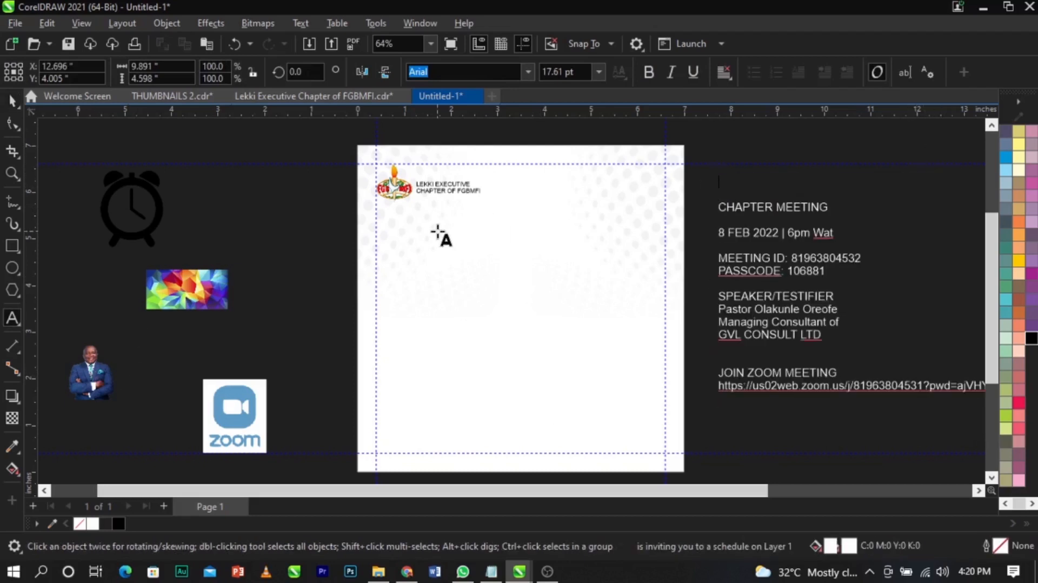
pyautogui.click(436, 232)
pyautogui.hotkey('ctrl', 'v')
# - Shrink the invitation line to about 9.365 pt and make it italic
pyautogui.scroll(2, 539, 213)
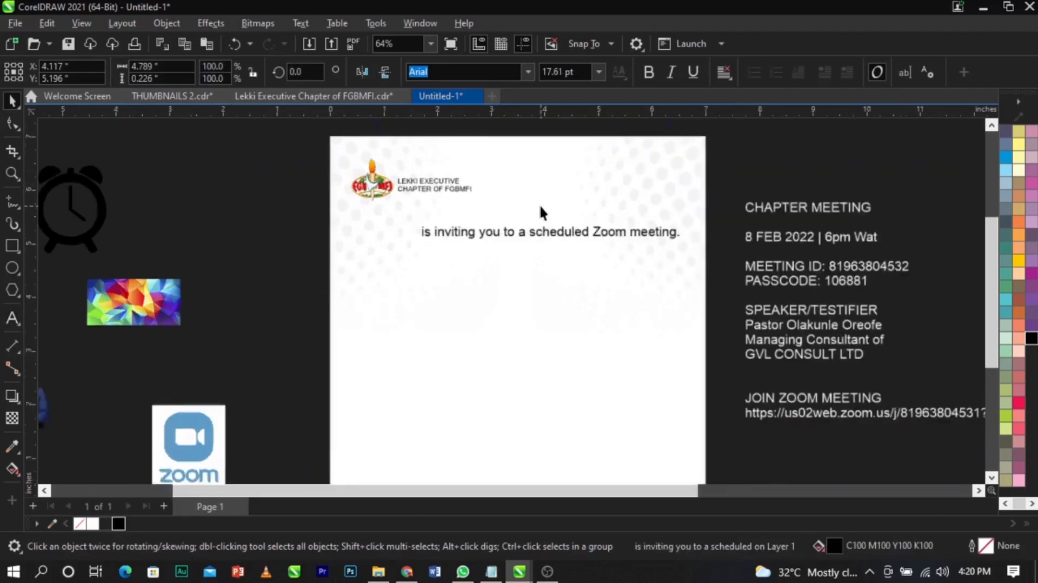
pyautogui.moveTo(730, 257); pyautogui.dragTo(504, 234)
pyautogui.click(669, 73)
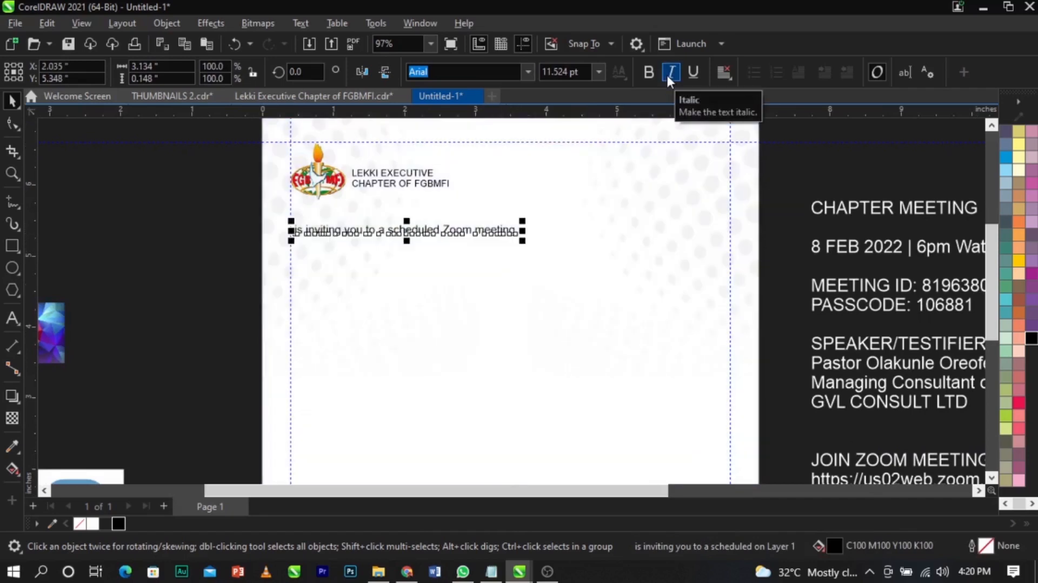
pyautogui.moveTo(524, 242); pyautogui.dragTo(483, 252)
# - Enlarge the logo and chapter name header together to about 116%
pyautogui.moveTo(234, 209); pyautogui.dragTo(532, 120)
pyautogui.moveTo(455, 212); pyautogui.dragTo(479, 222)
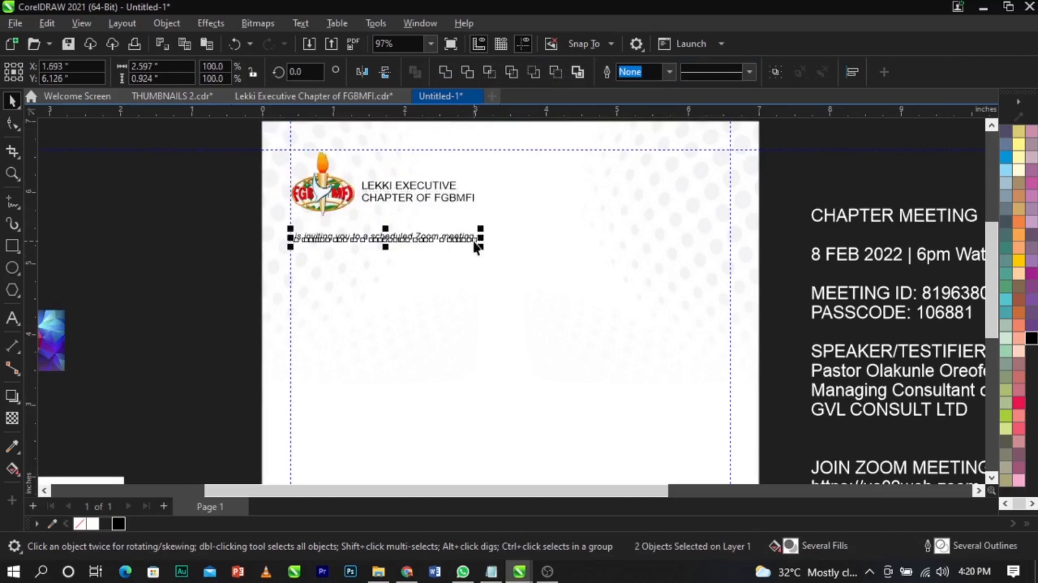
pyautogui.click(472, 238)
pyautogui.scroll(2, 474, 240)
pyautogui.scroll(-8, 473, 247)
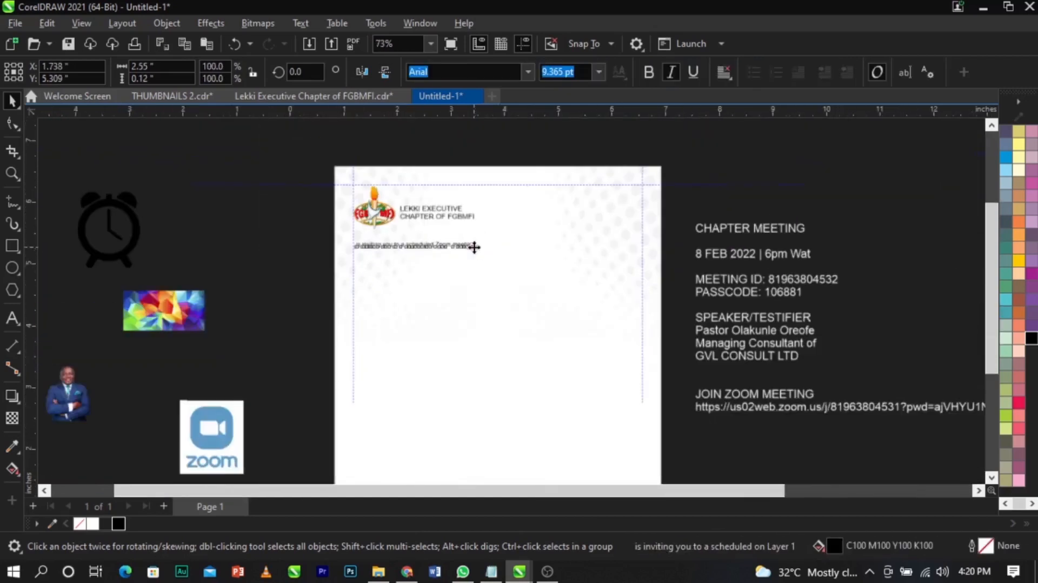
pyautogui.press('z')
pyautogui.click(436, 298)
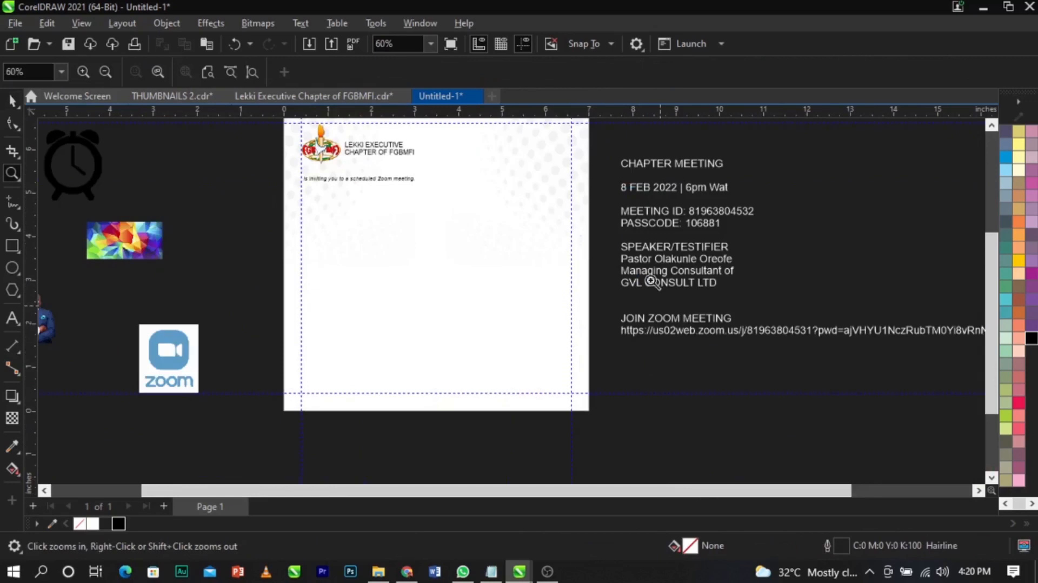
# - Drag the words CHAPTER MEETING out of the side text onto the middle of the page
pyautogui.press('space')
pyautogui.click(625, 165)
pyautogui.moveTo(623, 165); pyautogui.dragTo(746, 162)
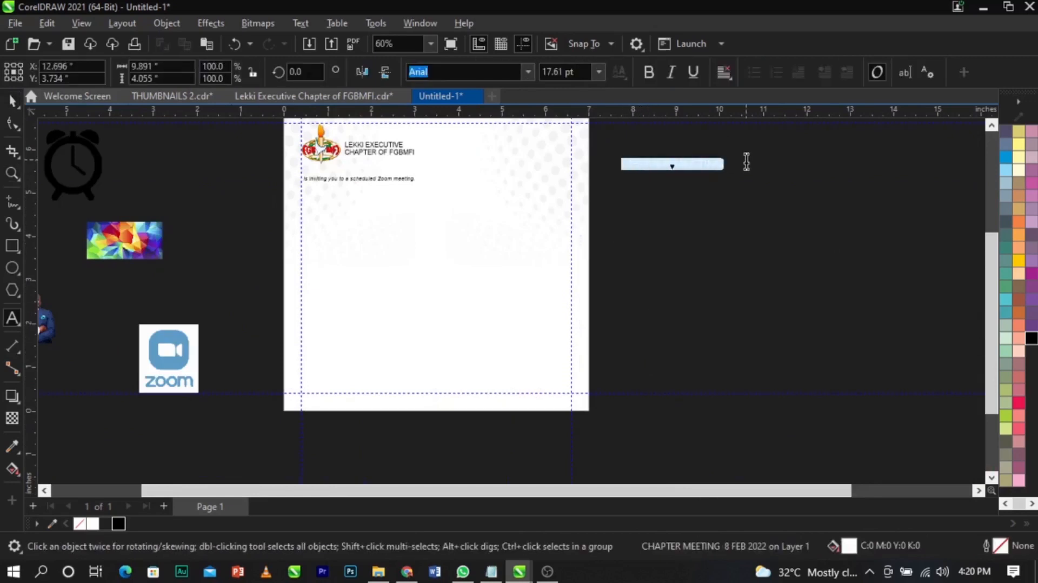
pyautogui.moveTo(639, 174); pyautogui.dragTo(394, 236)
pyautogui.press('space')
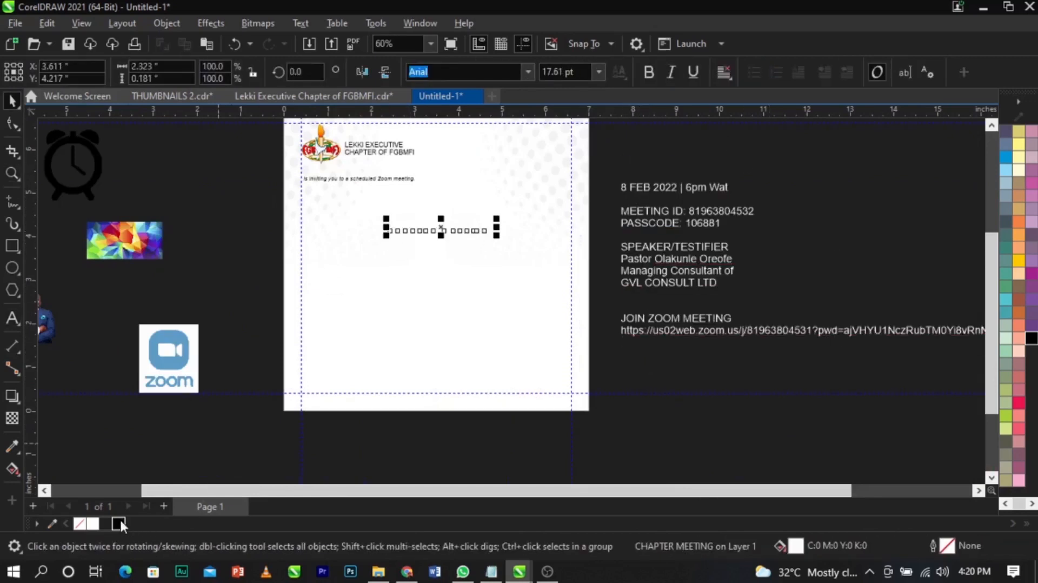
pyautogui.scroll(2, 394, 258)
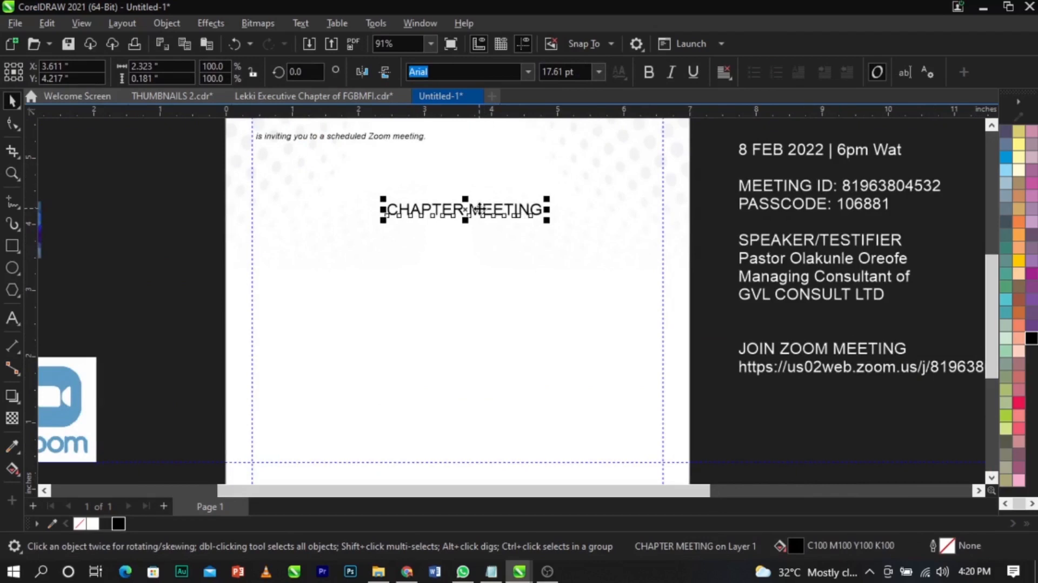
# - Set the CHAPTER MEETING title in Sequel Sans Book Head
pyautogui.click(490, 74)
pyautogui.write('seq')
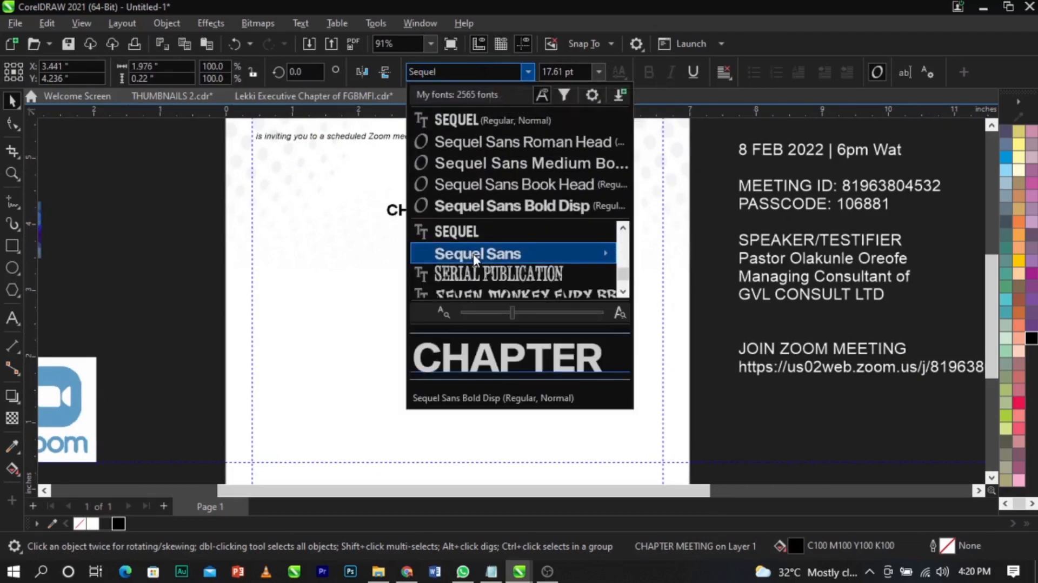
pyautogui.moveTo(461, 250)
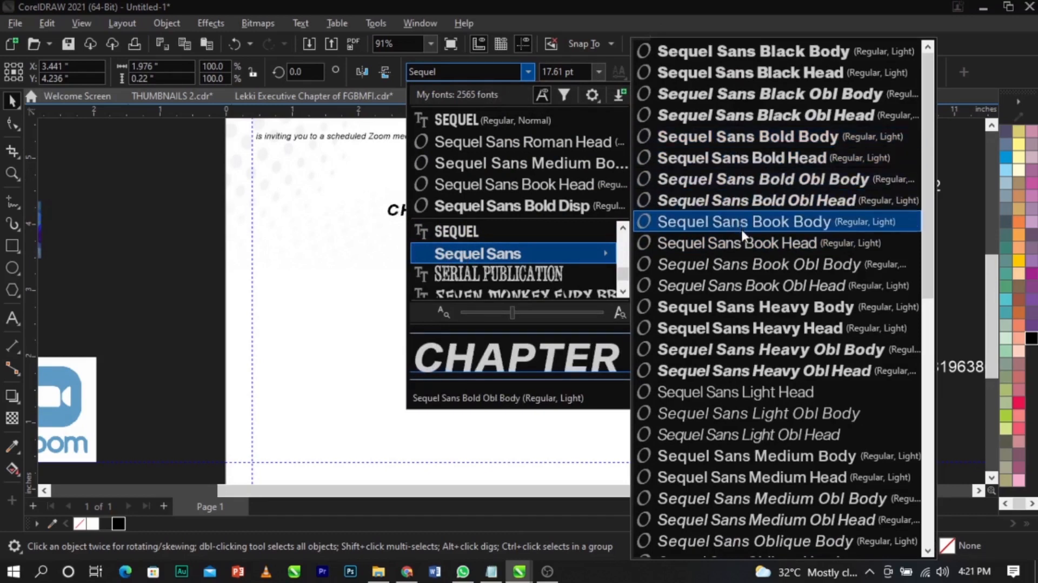
pyautogui.click(746, 245)
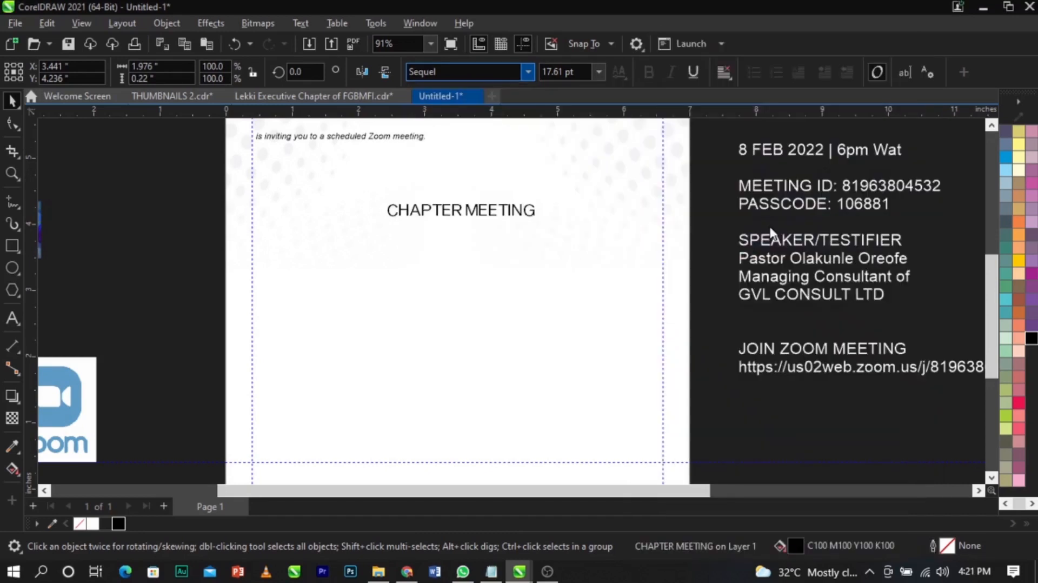
pyautogui.doubleClick(479, 215)
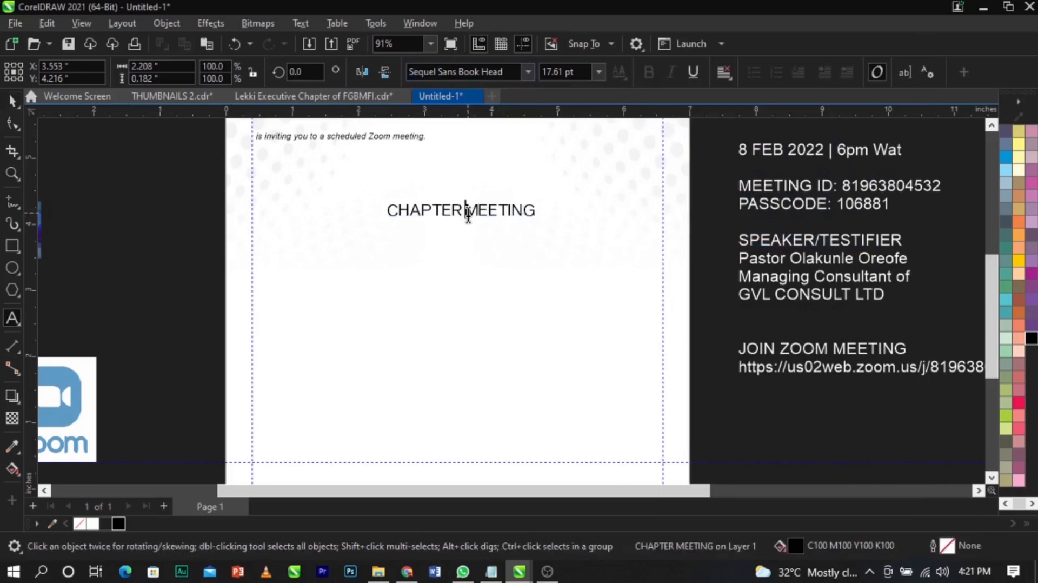
# - Split CHAPTER MEETING onto two lines, enlarge it at the page's left, and break it apart
pyautogui.press('Return')
pyautogui.moveTo(465, 244); pyautogui.dragTo(596, 307)
pyautogui.moveTo(563, 273); pyautogui.dragTo(402, 214)
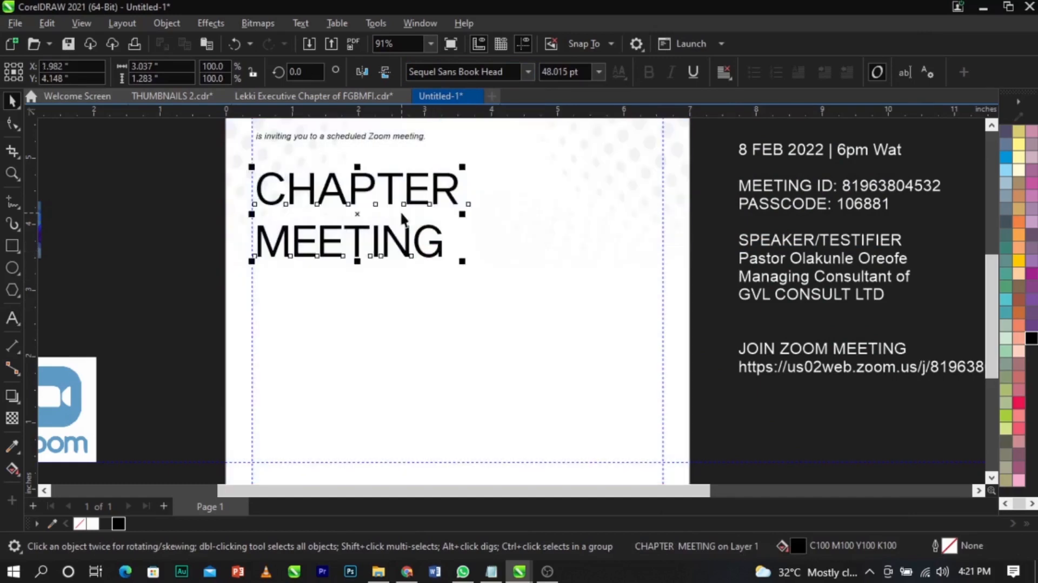
pyautogui.hotkey('ctrl', 'k')
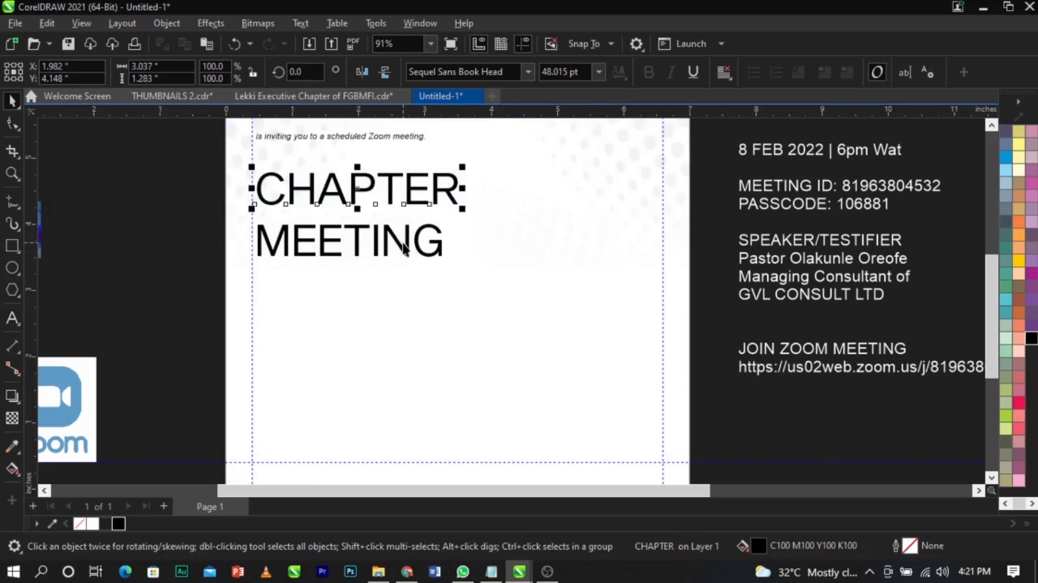
# - Tuck MEETING up under CHAPTER and shrink CHAPTER slightly to match
pyautogui.moveTo(405, 249); pyautogui.dragTo(405, 234)
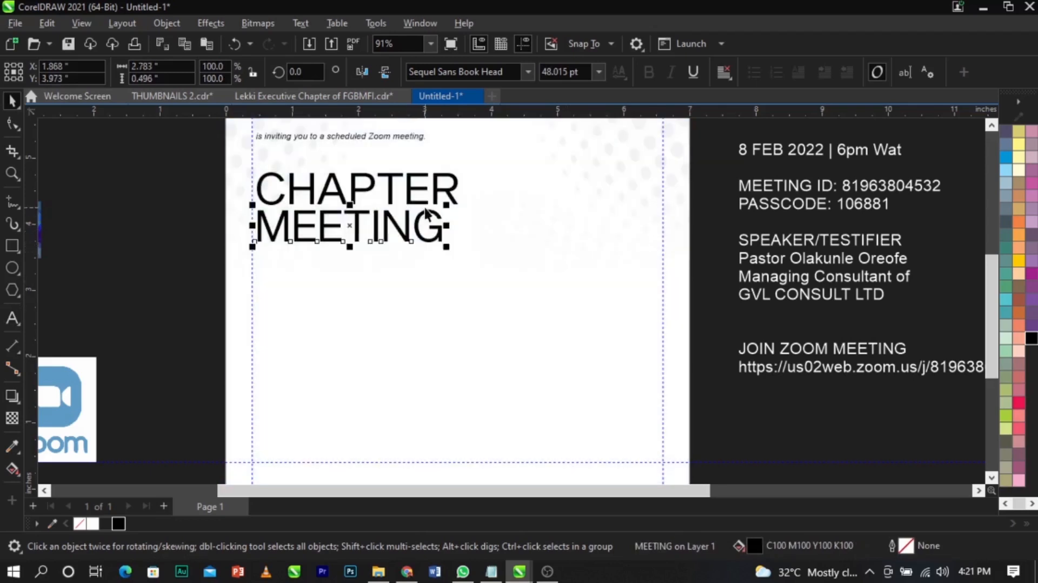
pyautogui.click(430, 204)
pyautogui.moveTo(463, 210); pyautogui.dragTo(417, 203)
pyautogui.click(437, 232)
pyautogui.click(415, 194)
pyautogui.scroll(1, 416, 194)
pyautogui.keyDown('shift'); pyautogui.click(466, 263); pyautogui.keyUp('shift')
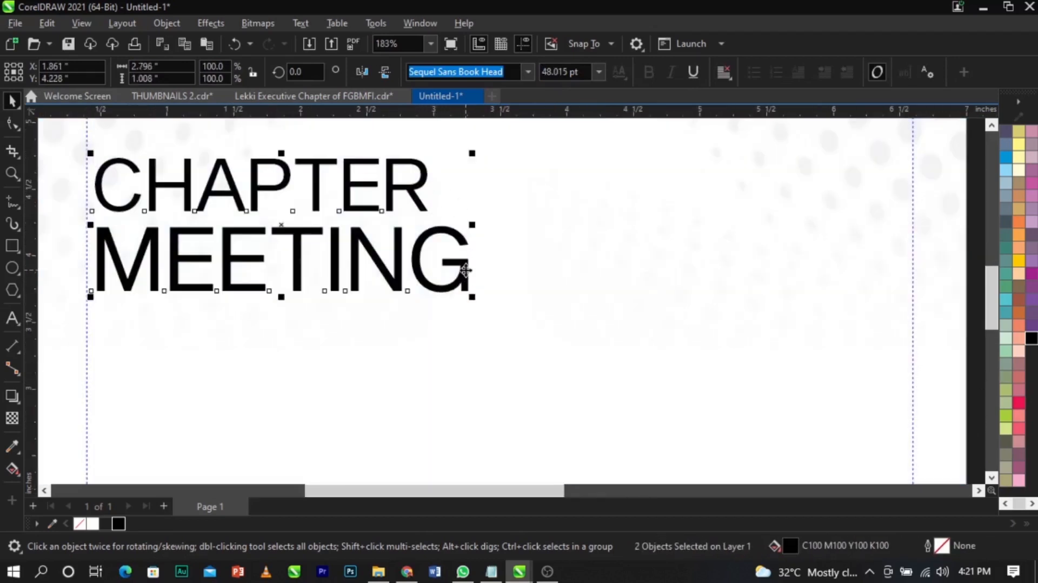
pyautogui.scroll(-2, 463, 273)
# - Scale both title lines to about 115% and nudge them up under the invitation line
pyautogui.moveTo(472, 286); pyautogui.dragTo(494, 295)
pyautogui.scroll(1, 447, 256)
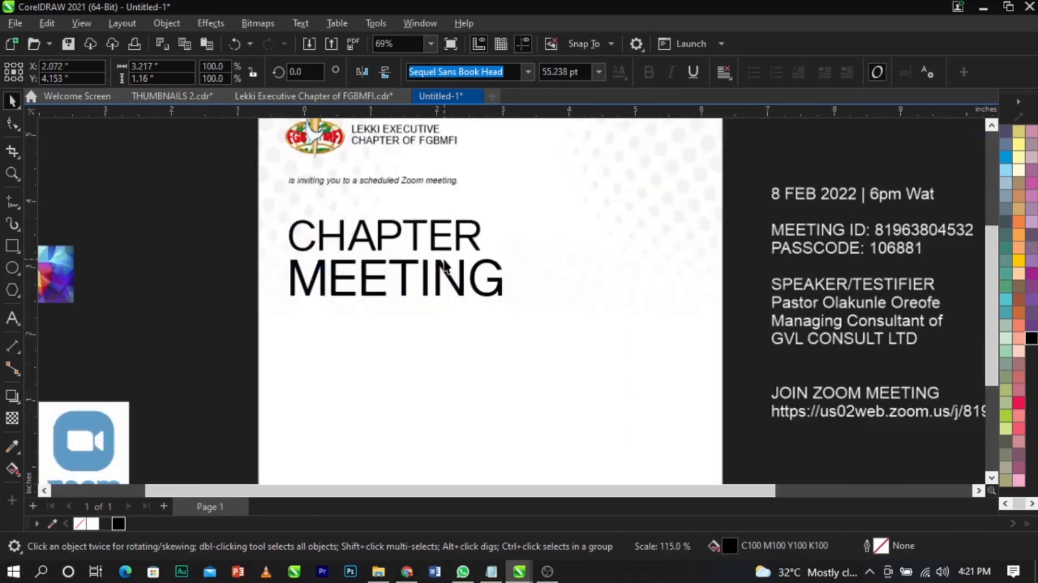
pyautogui.moveTo(449, 231); pyautogui.dragTo(449, 227)
pyautogui.keyDown('shift'); pyautogui.click(346, 182); pyautogui.keyUp('shift')
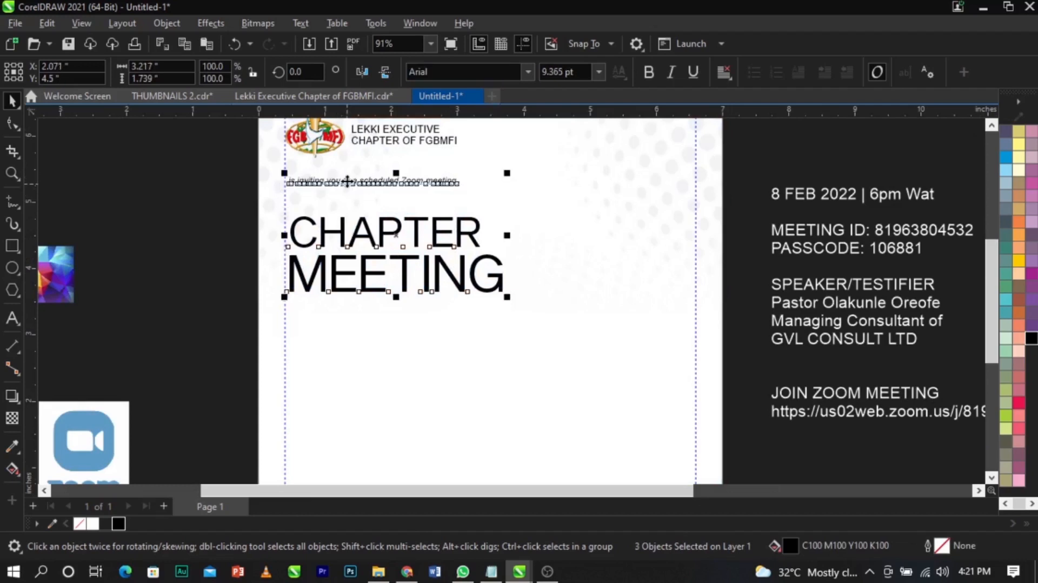
pyautogui.click(214, 280)
pyautogui.press('F2')
pyautogui.moveTo(216, 153); pyautogui.dragTo(778, 396)
pyautogui.click(516, 311)
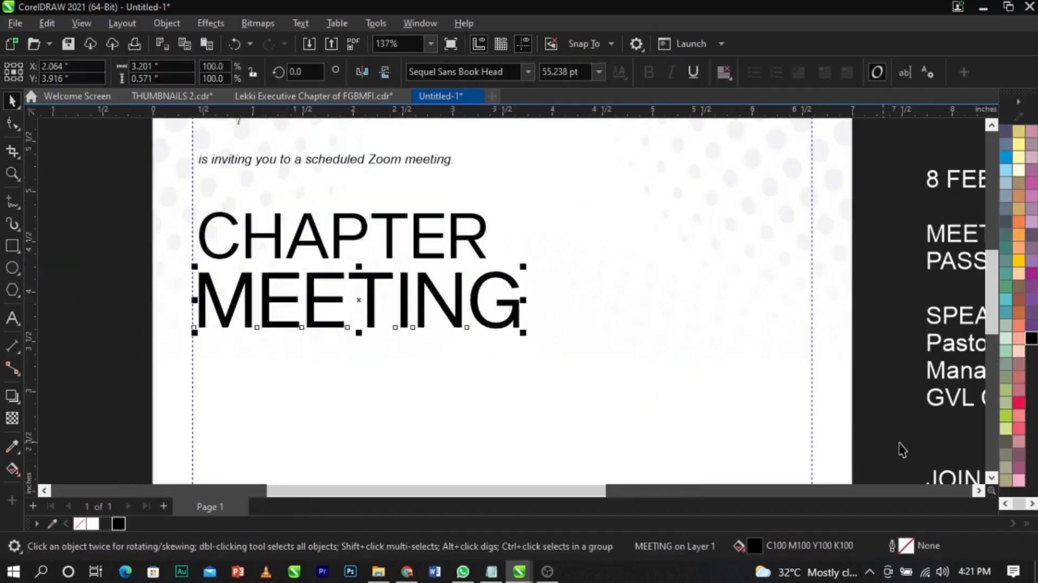
# - Fill the word MEETING with olive green, RGB 132/148/12 (#84940C), in Edit Fill
pyautogui.doubleClick(755, 545)
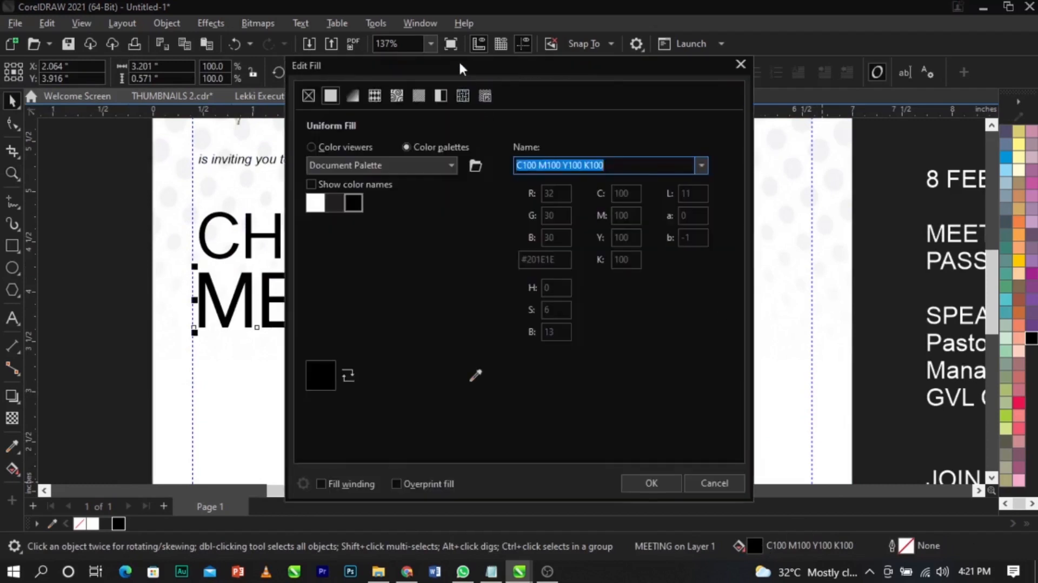
pyautogui.moveTo(460, 63); pyautogui.dragTo(725, 85)
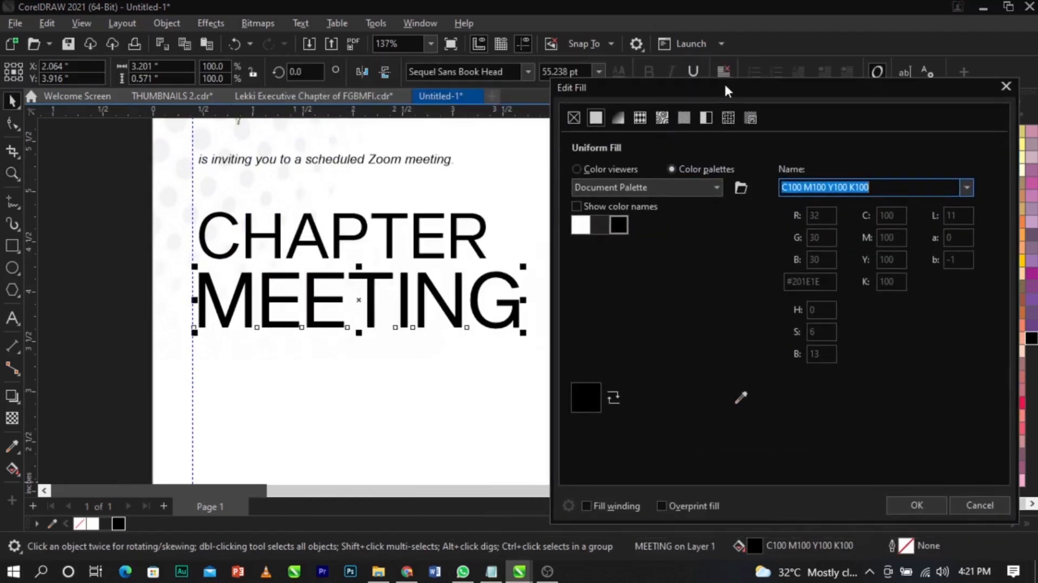
pyautogui.click(607, 169)
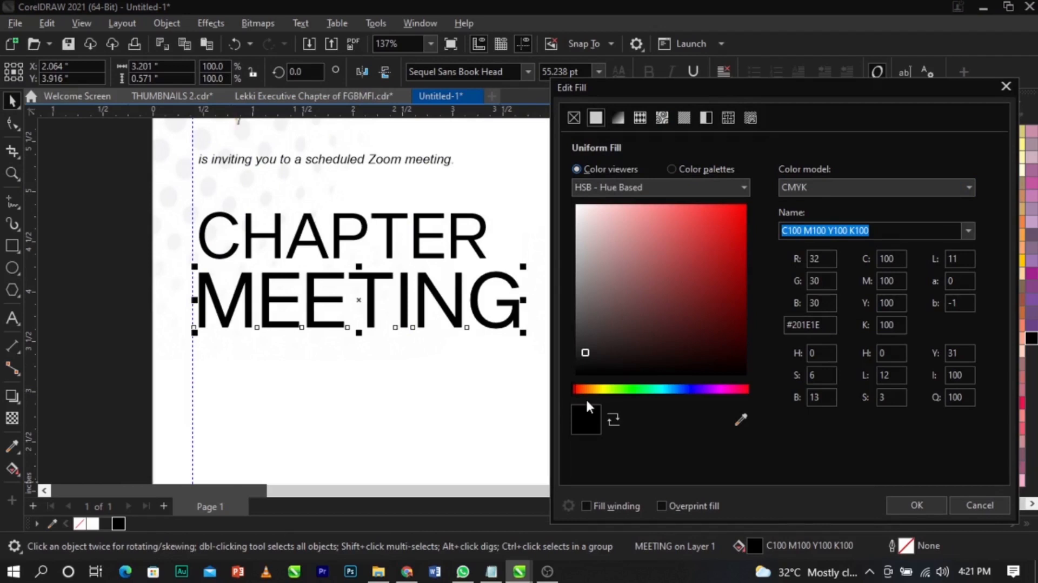
pyautogui.moveTo(574, 389); pyautogui.dragTo(608, 394)
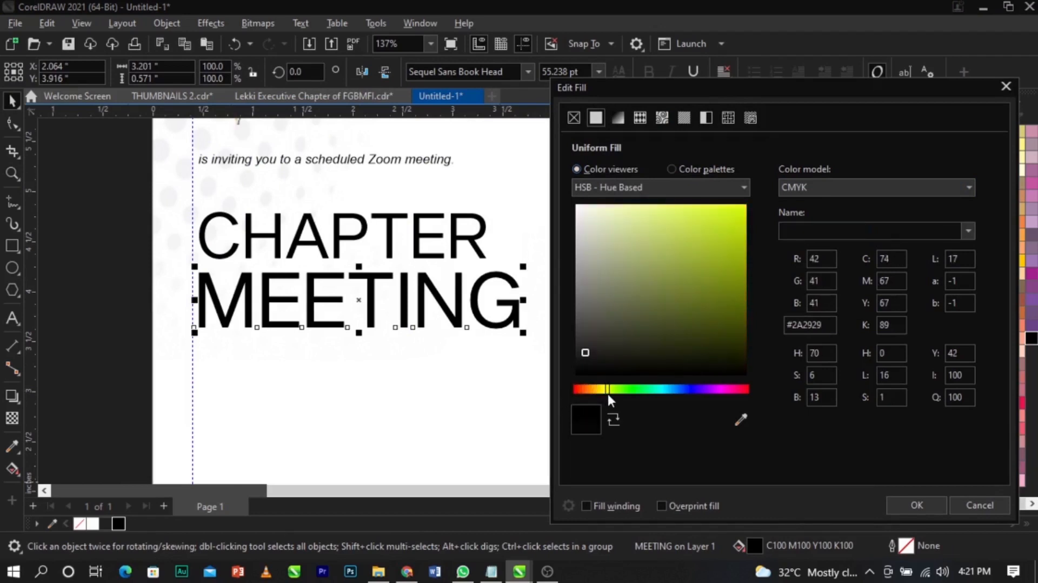
pyautogui.click(845, 187)
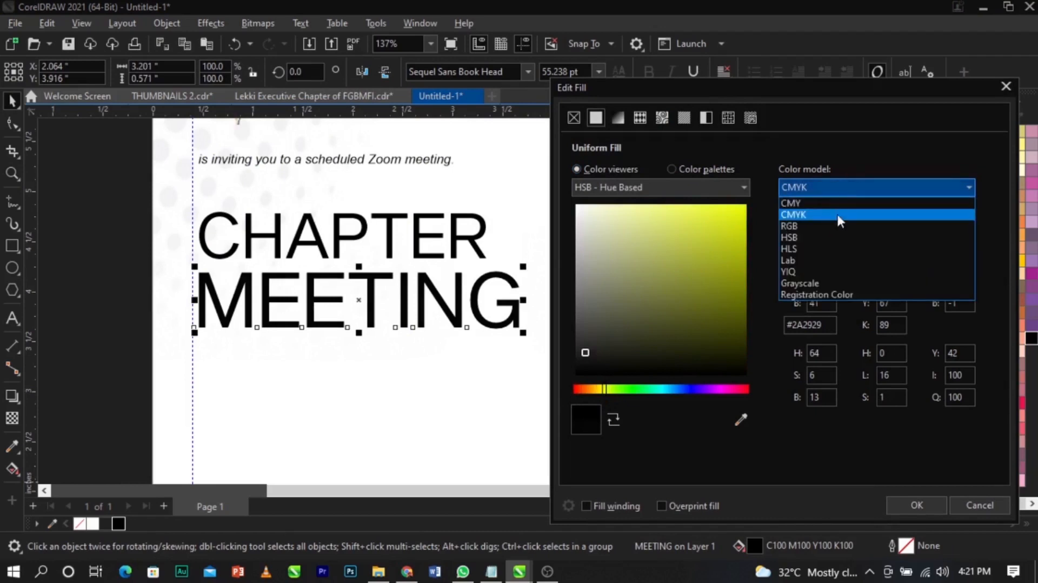
pyautogui.click(840, 232)
pyautogui.moveTo(595, 391); pyautogui.dragTo(605, 393)
pyautogui.moveTo(724, 274)
pyautogui.mouseDown()
pyautogui.moveTo(732, 289)
pyautogui.moveTo(732, 277)
pyautogui.mouseUp()
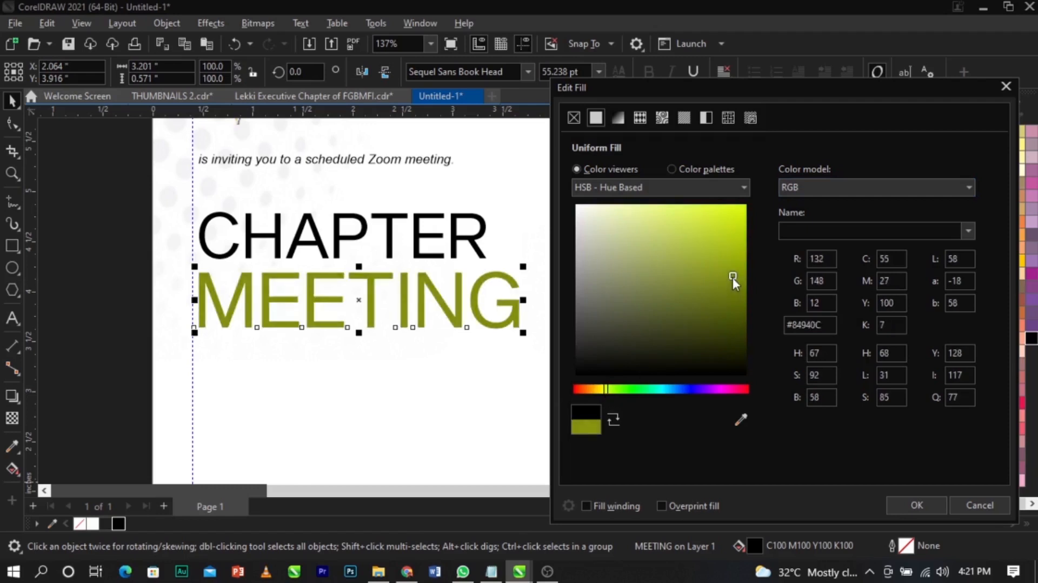
pyautogui.click(901, 502)
pyautogui.scroll(-3, 495, 241)
pyautogui.click(489, 238)
pyautogui.scroll(-2, 490, 238)
pyautogui.scroll(1, 540, 314)
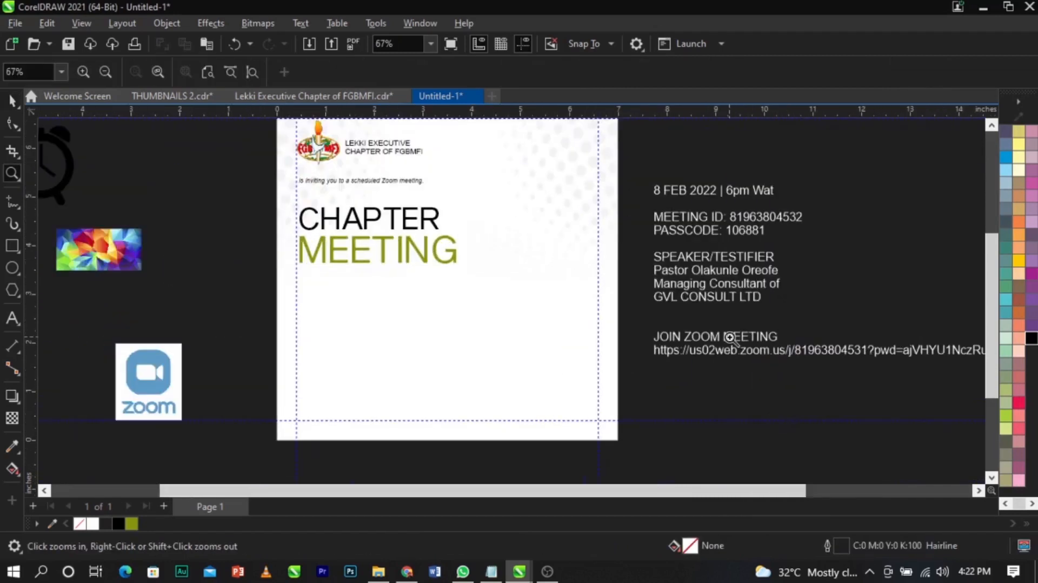
# - Shrink the CHAPTER MEETING title text slightly
pyautogui.click(453, 265)
pyautogui.scroll(2, 453, 265)
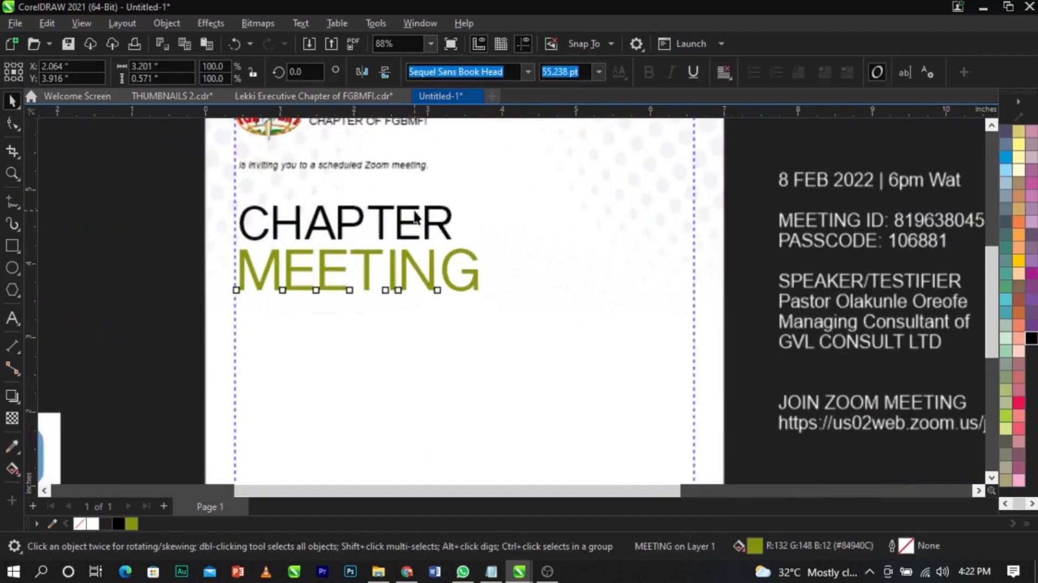
pyautogui.moveTo(483, 296); pyautogui.dragTo(480, 299)
pyautogui.click(170, 286)
pyautogui.scroll(-2, 550, 258)
pyautogui.click(361, 245)
pyautogui.click(329, 236)
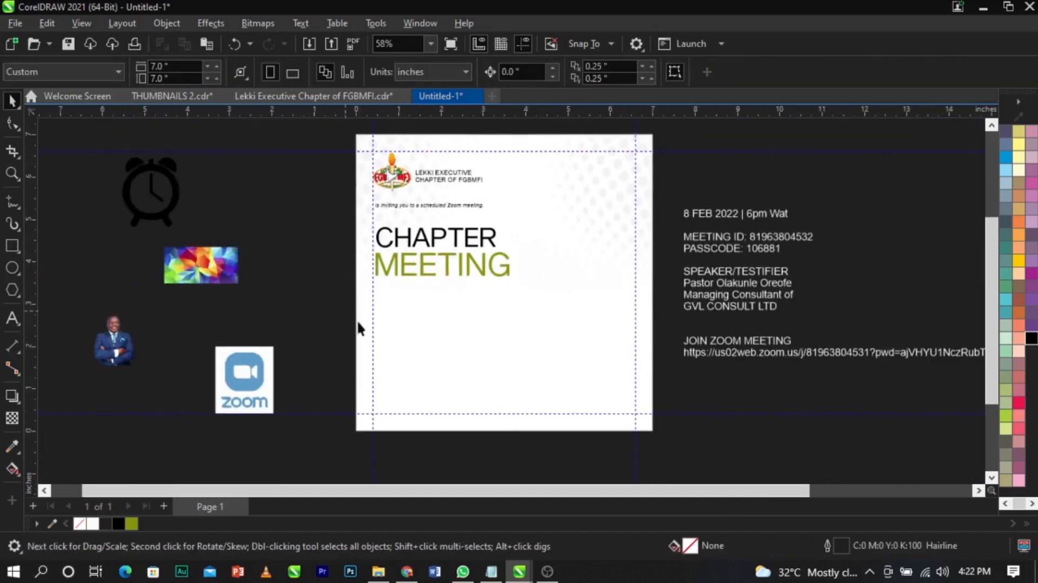
# - Draw a rectangular photo frame to the right of the title, beside MEETING
pyautogui.click(16, 244)
pyautogui.moveTo(537, 269)
pyautogui.mouseDown()
pyautogui.moveTo(598, 360)
pyautogui.moveTo(626, 377)
pyautogui.mouseUp()
pyautogui.press('space')
pyautogui.moveTo(596, 306); pyautogui.dragTo(594, 286)
# - Align a horizontal guide with the top of MEETING and snap the frame's top to it
pyautogui.scroll(2, 563, 255)
pyautogui.moveTo(551, 115); pyautogui.dragTo(562, 250)
pyautogui.scroll(3, 502, 255)
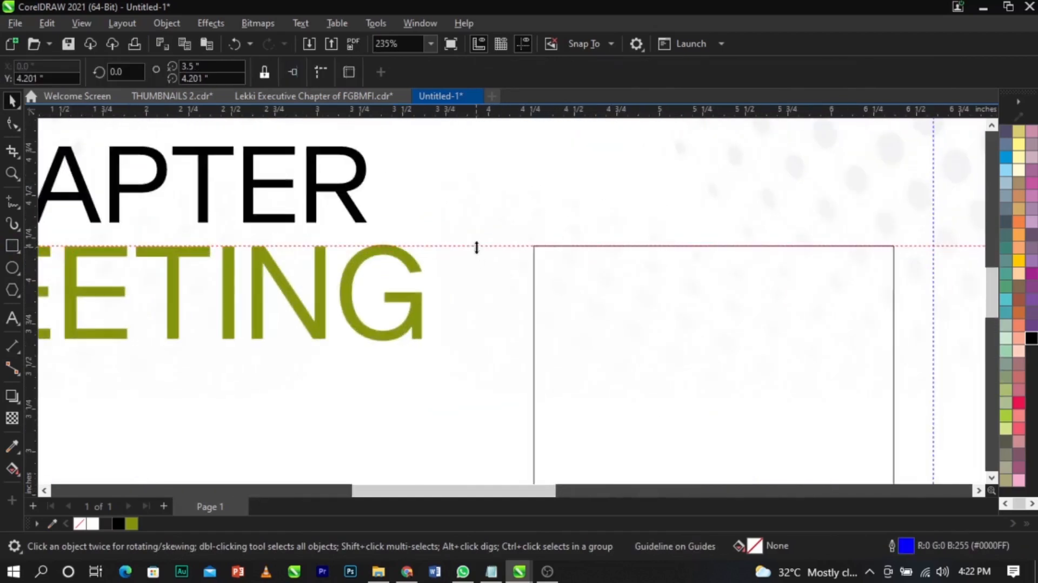
pyautogui.scroll(4, 476, 247)
pyautogui.click(399, 239)
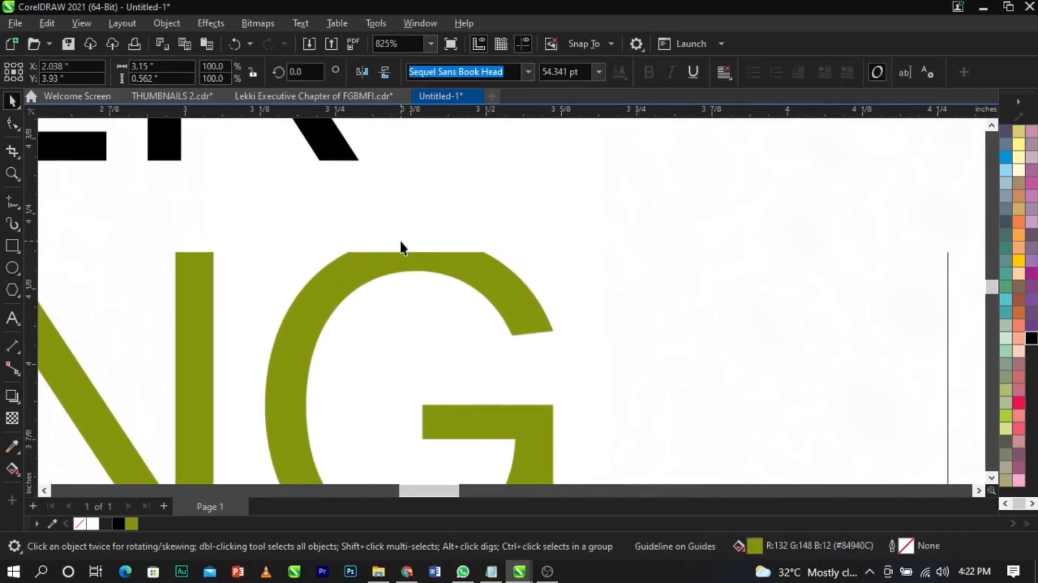
pyautogui.click(541, 243)
pyautogui.moveTo(541, 239); pyautogui.dragTo(540, 238)
pyautogui.scroll(-2, 439, 227)
pyautogui.click(743, 244)
pyautogui.scroll(3, 742, 245)
pyautogui.moveTo(742, 245); pyautogui.dragTo(741, 236)
pyautogui.scroll(-6, 608, 199)
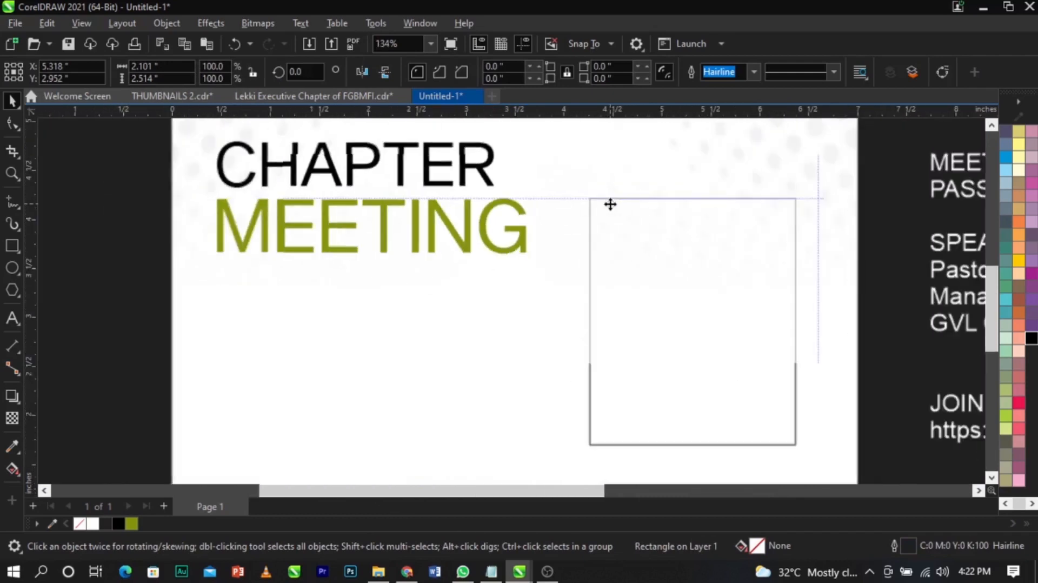
pyautogui.scroll(-2, 610, 204)
# - Fine-tune the frame's position beside the title
pyautogui.press('z')
pyautogui.scroll(-1, 475, 235)
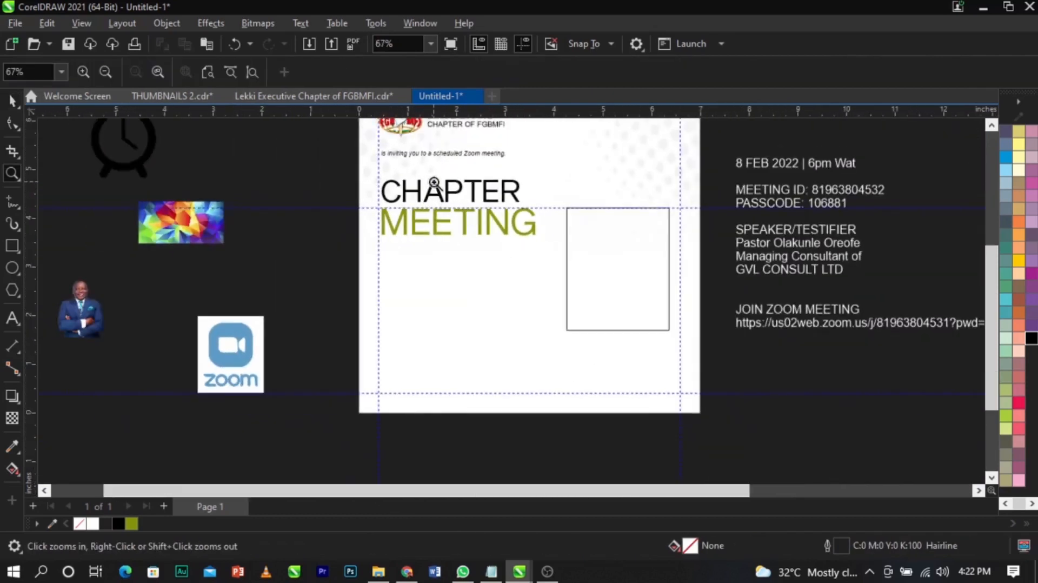
pyautogui.moveTo(435, 186); pyautogui.dragTo(773, 352)
pyautogui.press('space')
pyautogui.moveTo(523, 287); pyautogui.dragTo(547, 277)
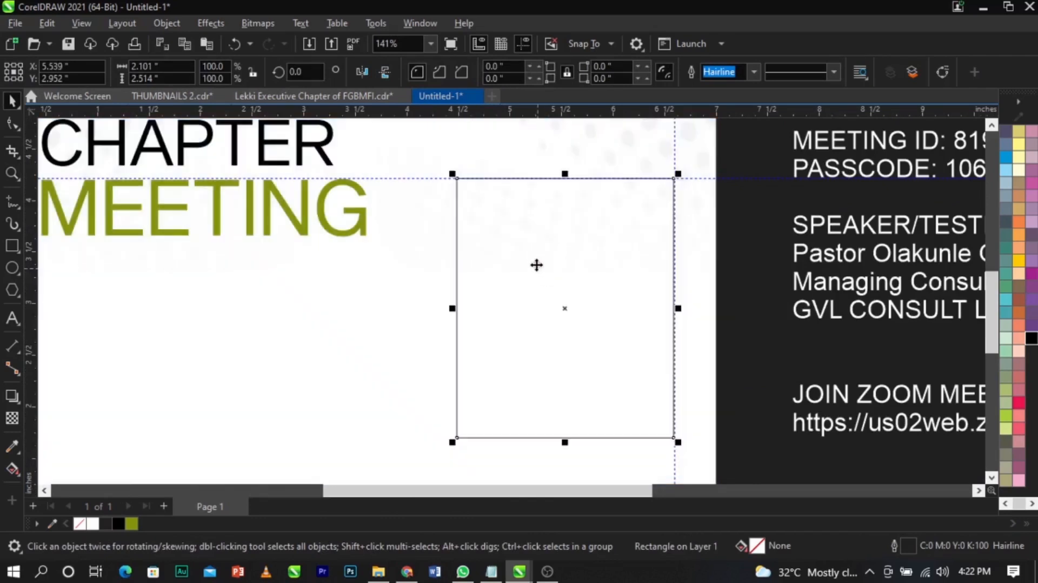
pyautogui.scroll(-3, 536, 265)
# - Bring the speaker photo onto the page, just below MEETING
pyautogui.press('z')
pyautogui.moveTo(200, 166); pyautogui.dragTo(734, 366)
pyautogui.press('space')
pyautogui.scroll(-2, 442, 272)
pyautogui.scroll(-2, 226, 324)
pyautogui.moveTo(69, 349); pyautogui.dragTo(355, 295)
pyautogui.press('z')
pyautogui.moveTo(241, 226); pyautogui.dragTo(650, 402)
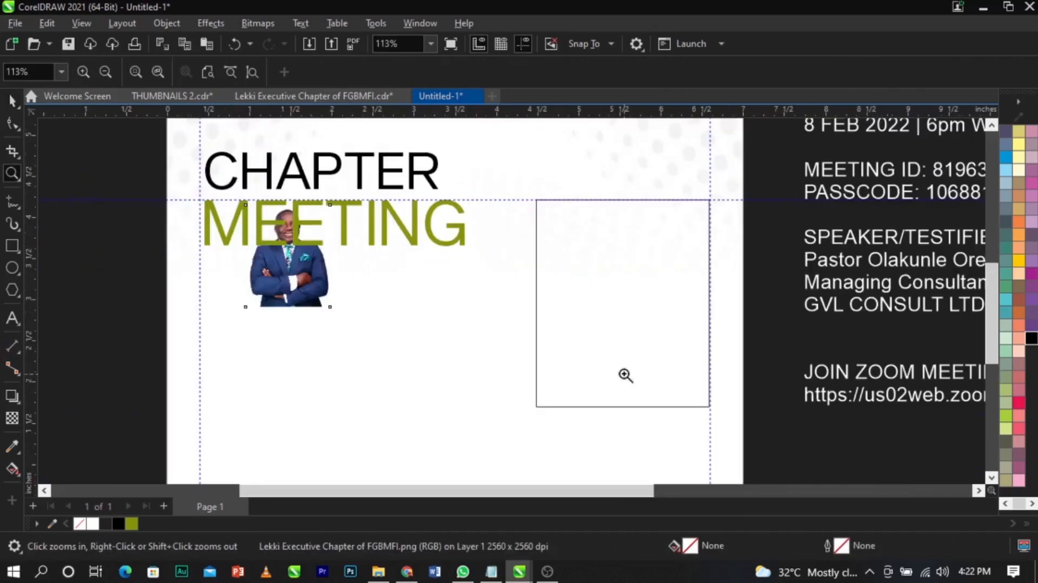
pyautogui.press('space')
pyautogui.moveTo(310, 271); pyautogui.dragTo(414, 347)
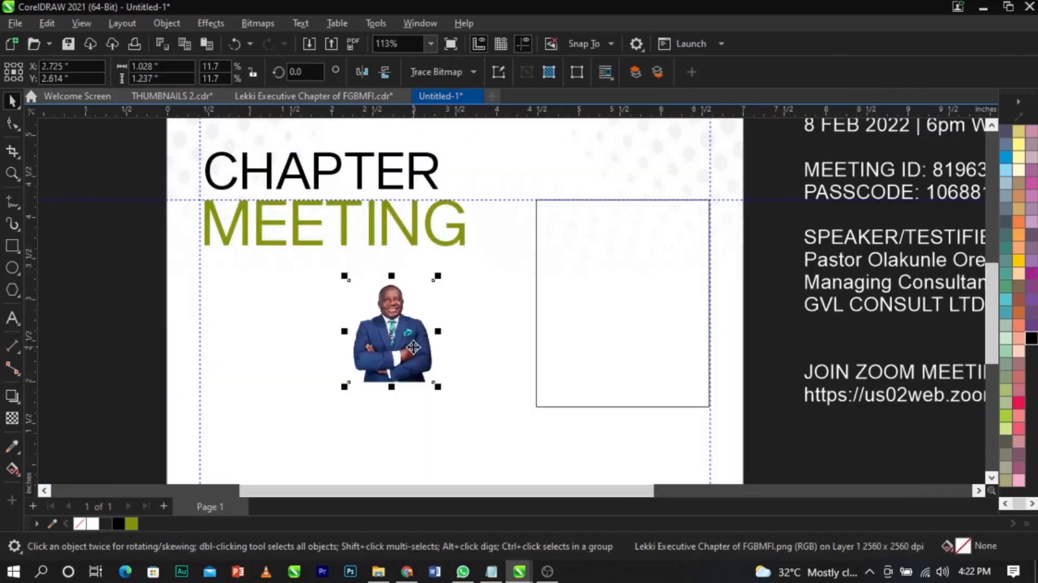
# - PowerClip the speaker photo inside the empty rectangle frame
pyautogui.click(642, 306)
pyautogui.rightClick(417, 337)
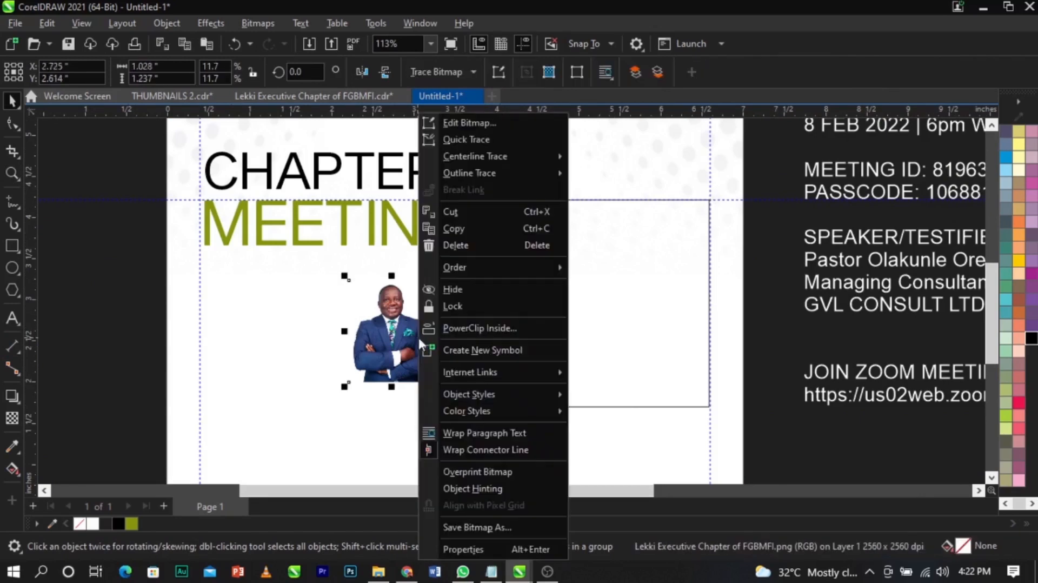
pyautogui.click(486, 326)
pyautogui.click(581, 314)
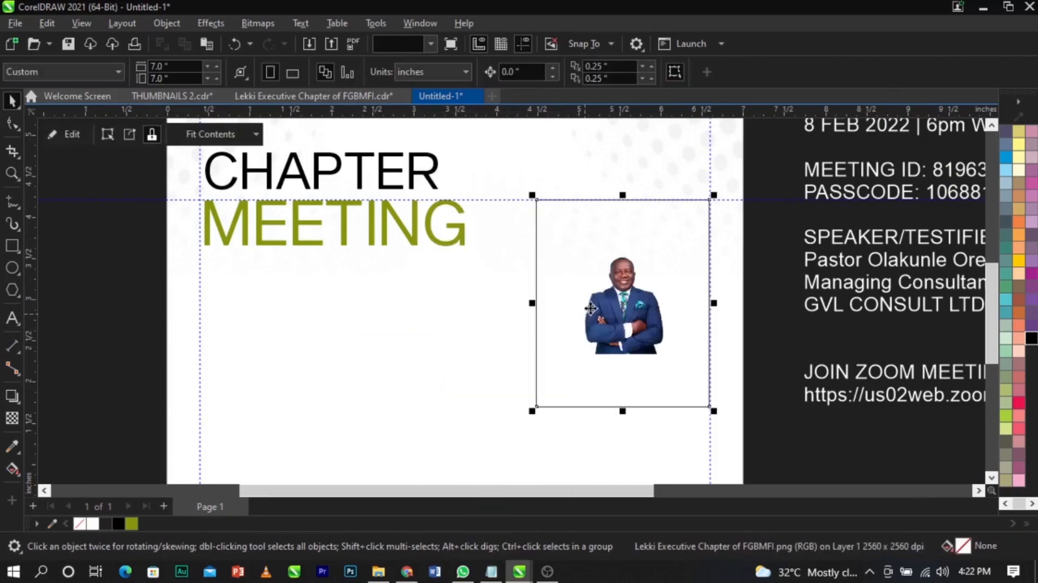
# - Enlarge the clipped photo to about 38% and shift it down for a head-and-shoulders crop
pyautogui.rightClick(603, 309)
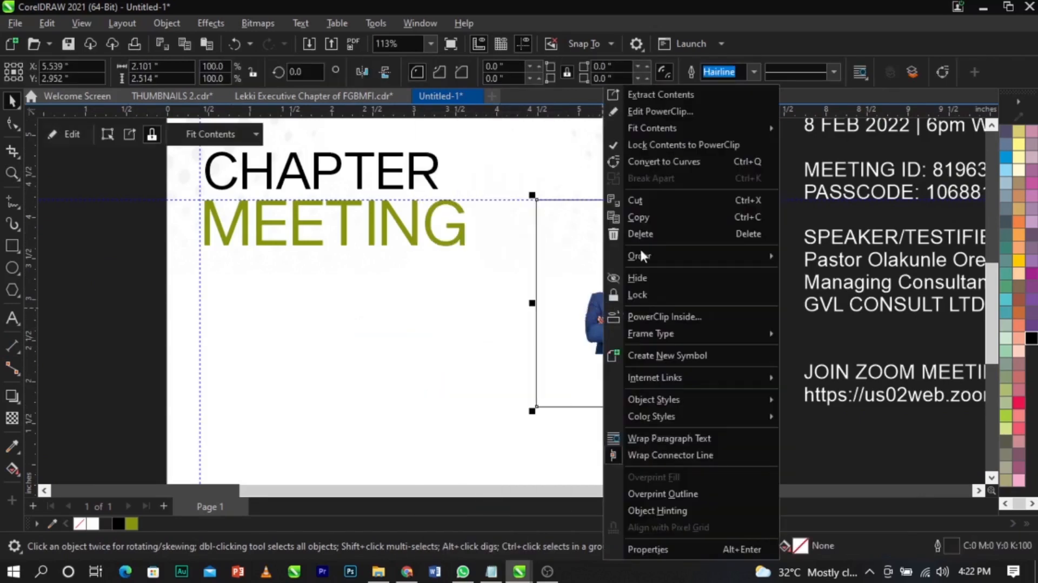
pyautogui.click(655, 112)
pyautogui.click(622, 331)
pyautogui.moveTo(670, 249); pyautogui.dragTo(763, 192)
pyautogui.moveTo(734, 261); pyautogui.dragTo(741, 262)
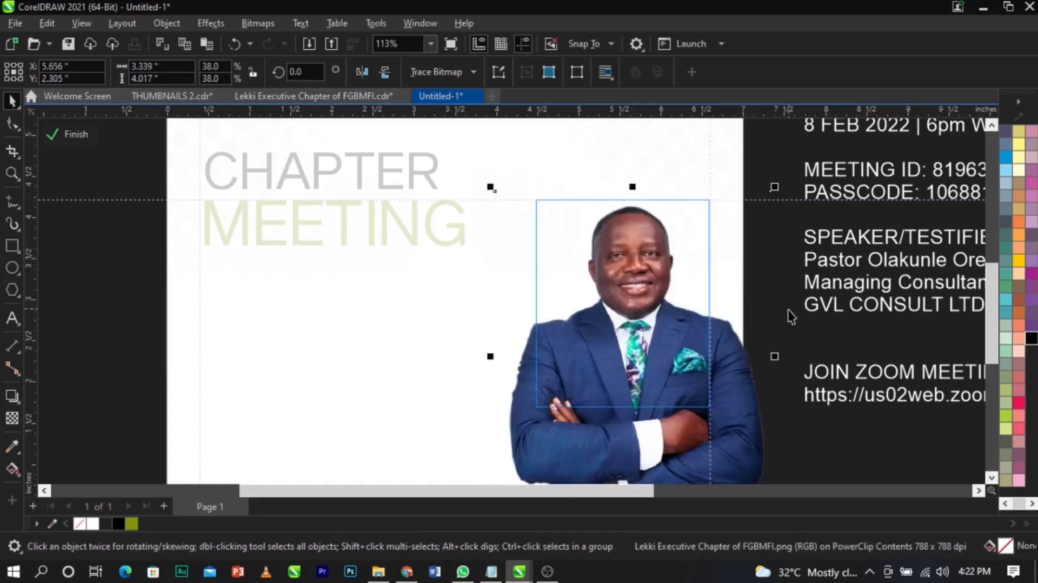
pyautogui.click(75, 135)
pyautogui.press('Escape')
# - Nudge the photo's position slightly within the frame
pyautogui.scroll(-5, 539, 241)
pyautogui.scroll(4, 573, 268)
pyautogui.doubleClick(598, 247)
pyautogui.scroll(4, 597, 244)
pyautogui.moveTo(593, 271); pyautogui.dragTo(584, 273)
pyautogui.click(73, 134)
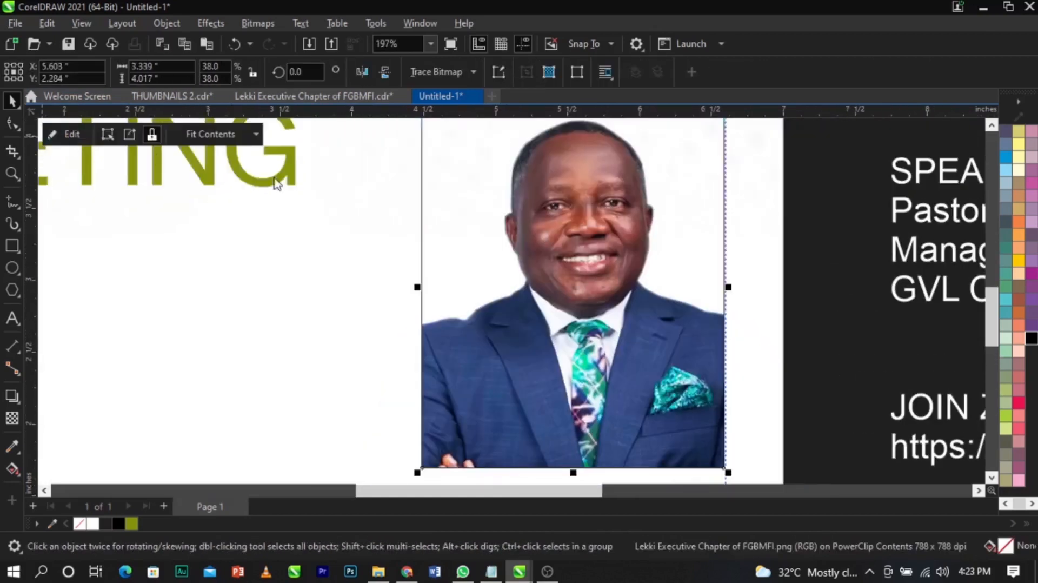
# - Fill the photo frame with olive green from the palette
pyautogui.scroll(-5, 487, 216)
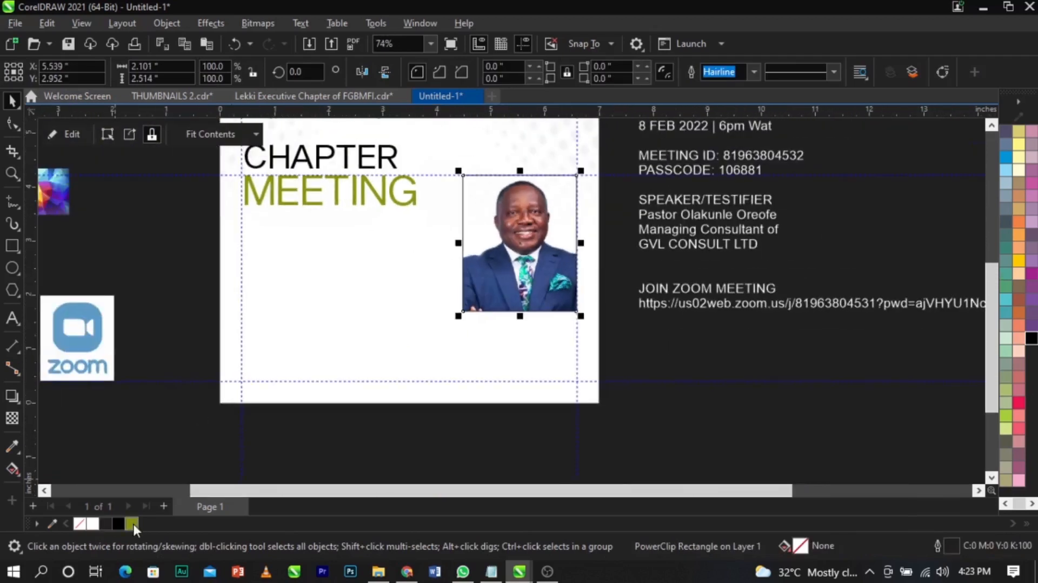
pyautogui.click(131, 523)
pyautogui.scroll(-3, 551, 346)
# - Lighten the photo frame's fill to yellow-green #B9BF13 (RGB 185/191/19) in Edit Fill
pyautogui.click(12, 173)
pyautogui.click(441, 229)
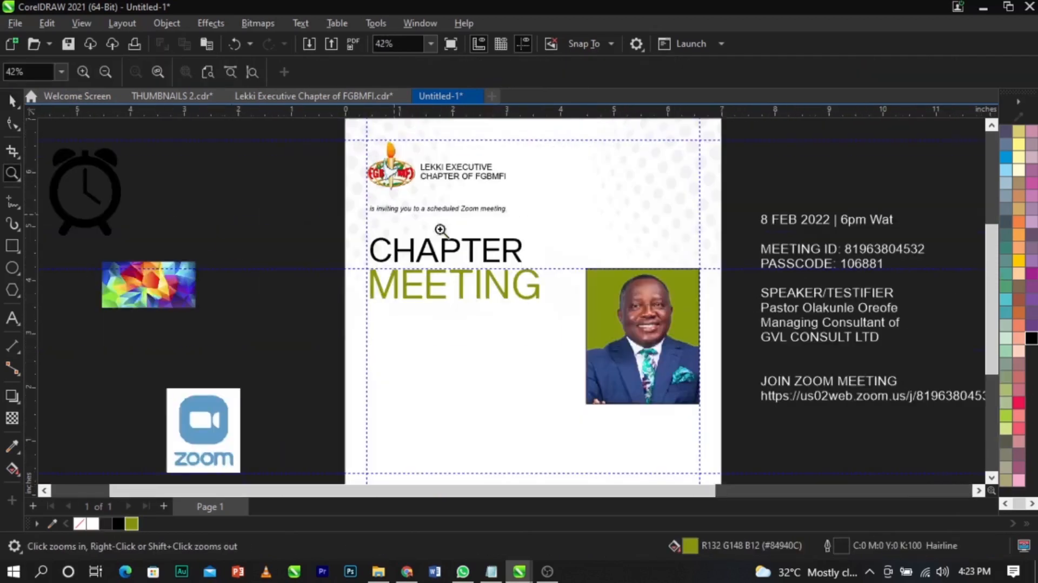
pyautogui.press('space')
pyautogui.click(611, 348)
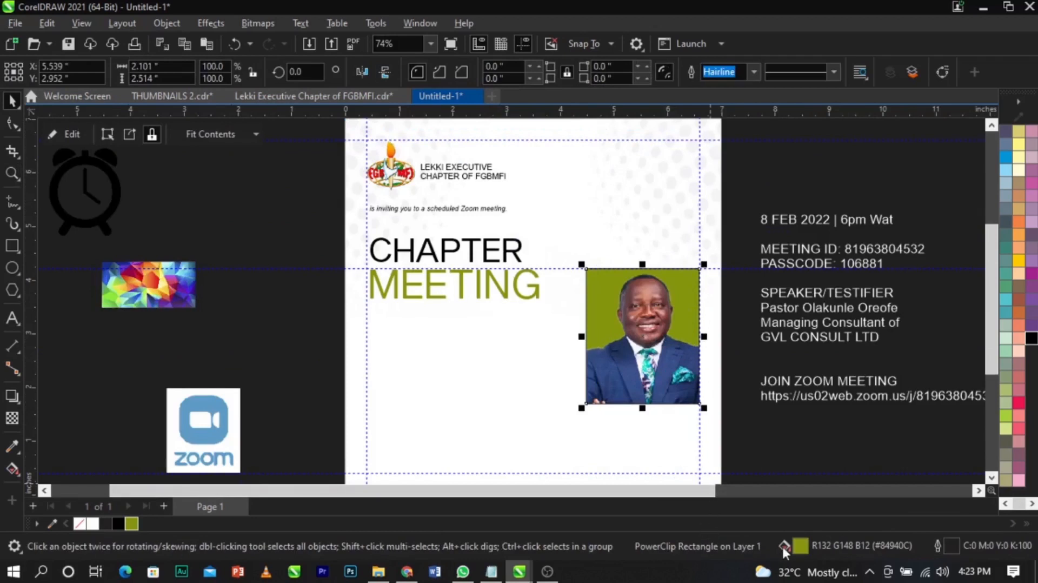
pyautogui.doubleClick(800, 548)
pyautogui.moveTo(445, 69); pyautogui.dragTo(885, 102)
pyautogui.click(803, 177)
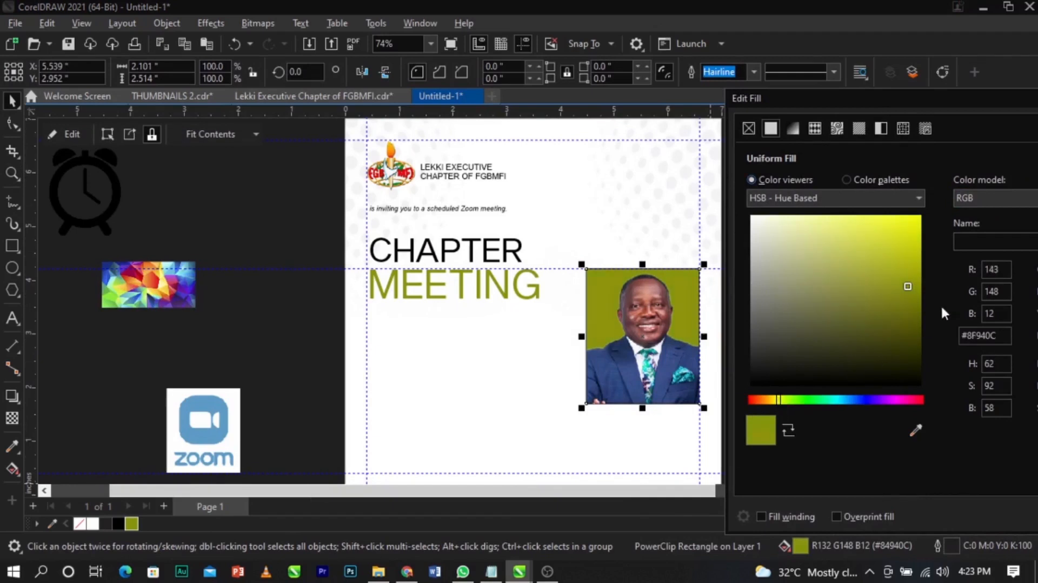
pyautogui.moveTo(915, 284); pyautogui.dragTo(907, 257)
pyautogui.moveTo(869, 97); pyautogui.dragTo(635, 89)
pyautogui.click(857, 508)
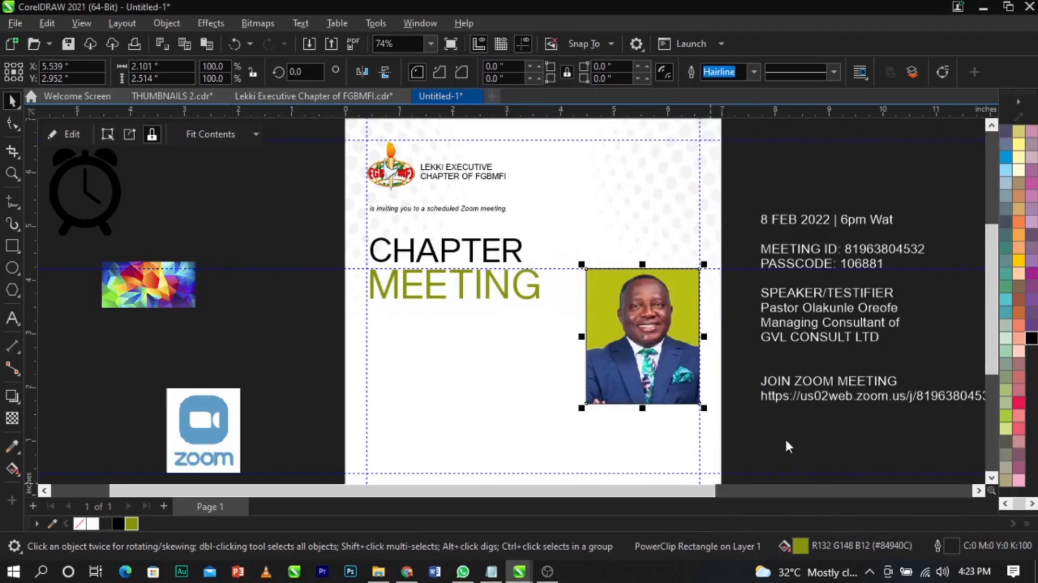
# - Give MEETING the same #B9BF13 yellow-green as the photo frame
pyautogui.click(532, 298)
pyautogui.click(145, 524)
pyautogui.click(301, 319)
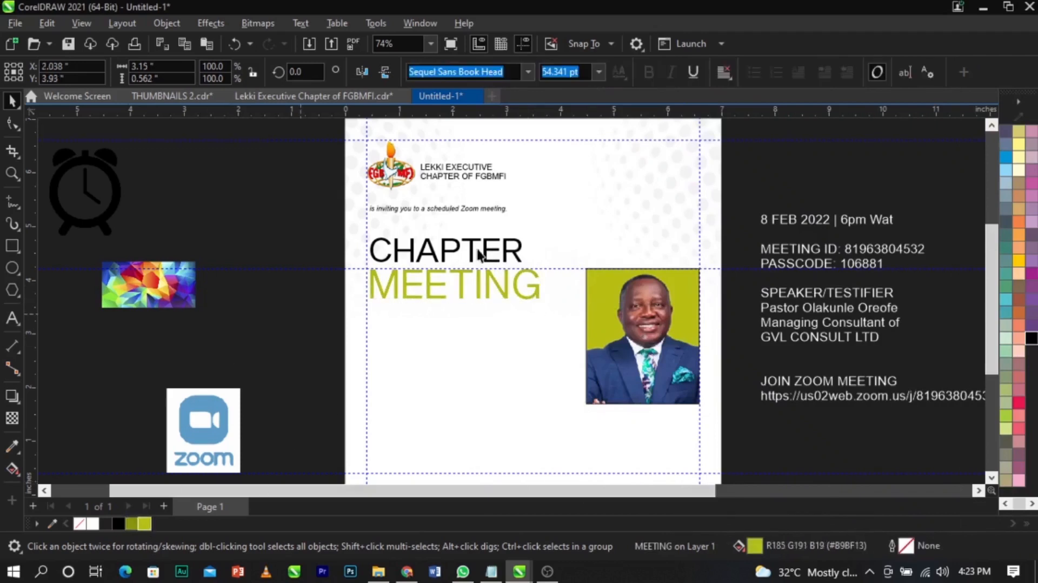
pyautogui.press('F4')
pyautogui.press('z')
pyautogui.moveTo(396, 169); pyautogui.dragTo(725, 465)
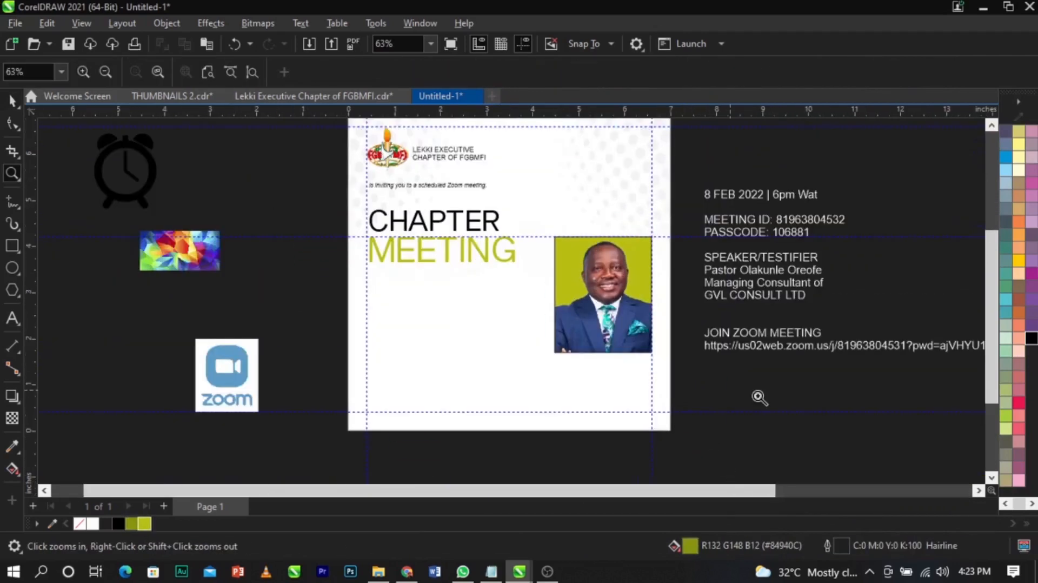
pyautogui.press('space')
# - Remove the photo frame's outline
pyautogui.click(586, 322)
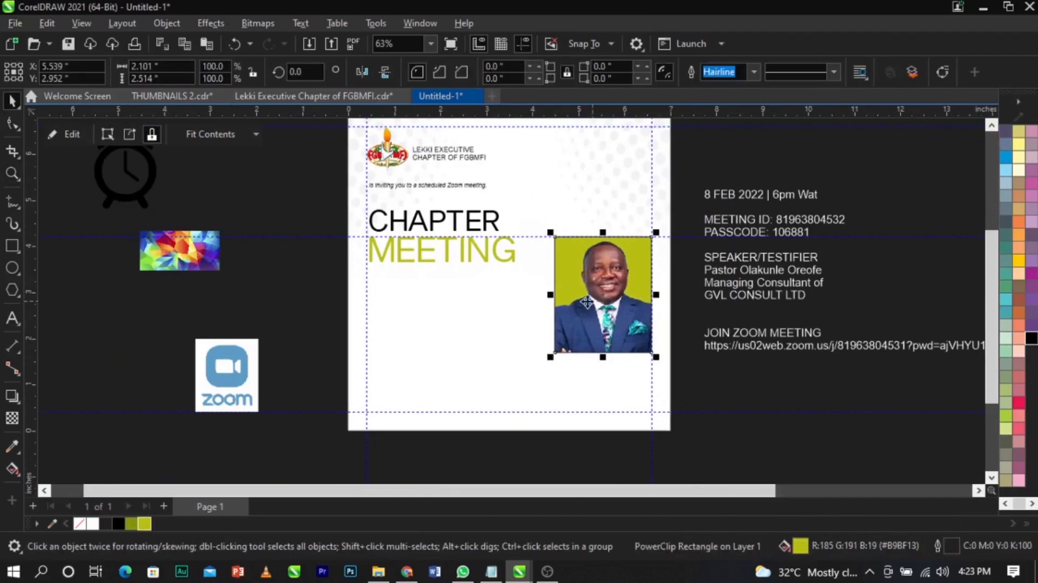
pyautogui.scroll(5, 1019, 167)
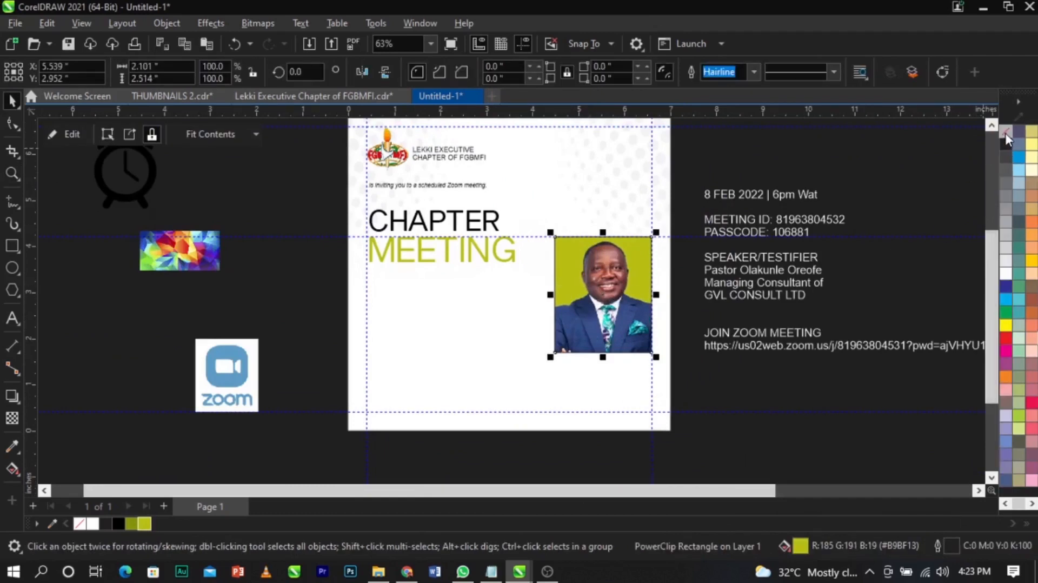
pyautogui.rightClick(1005, 132)
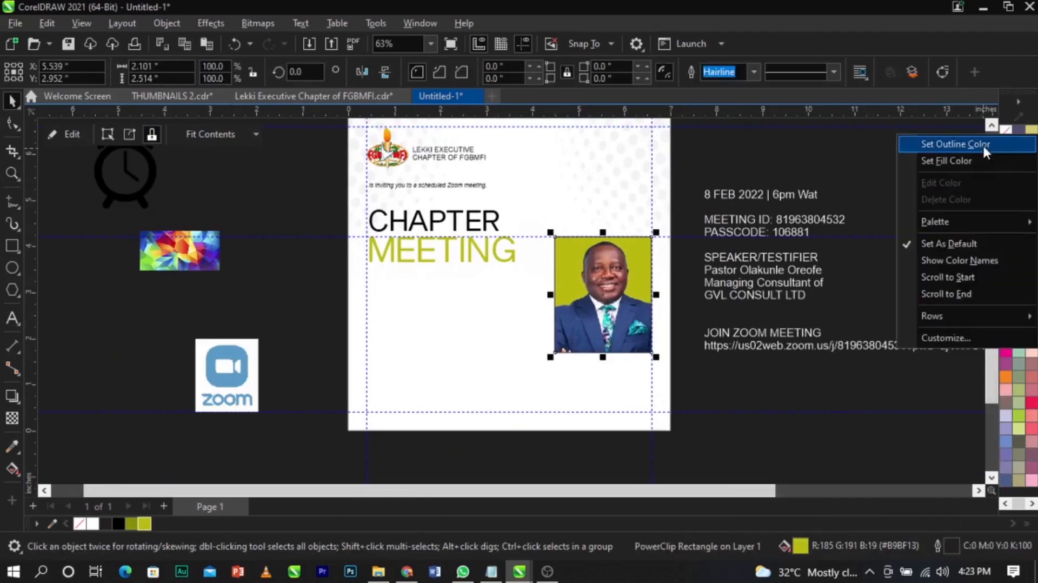
pyautogui.click(982, 144)
# - Remove the date line from the right-hand side text block
pyautogui.press('z')
pyautogui.moveTo(106, 176); pyautogui.dragTo(777, 457)
pyautogui.press('space')
pyautogui.scroll(-3, 675, 281)
pyautogui.scroll(1, 705, 203)
pyautogui.doubleClick(706, 207)
pyautogui.hotkey('shift', 'End')
pyautogui.hotkey('ctrl', 'c')
pyautogui.press('Delete')
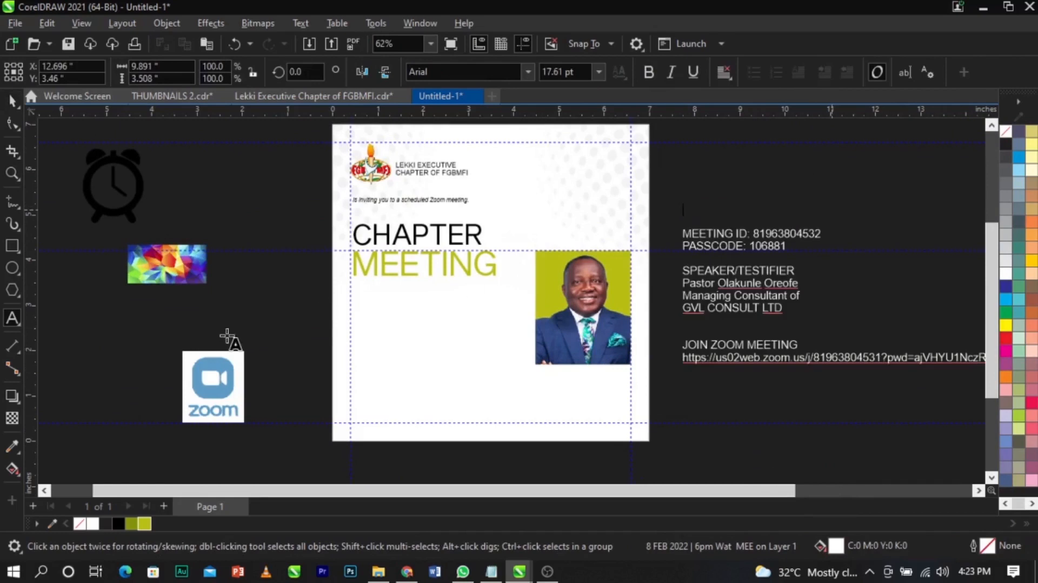
# - Paste the date line onto the page below MEETING as black text
pyautogui.click(365, 307)
pyautogui.hotkey('ctrl', 'v')
pyautogui.hotkey('ctrl', 'space')
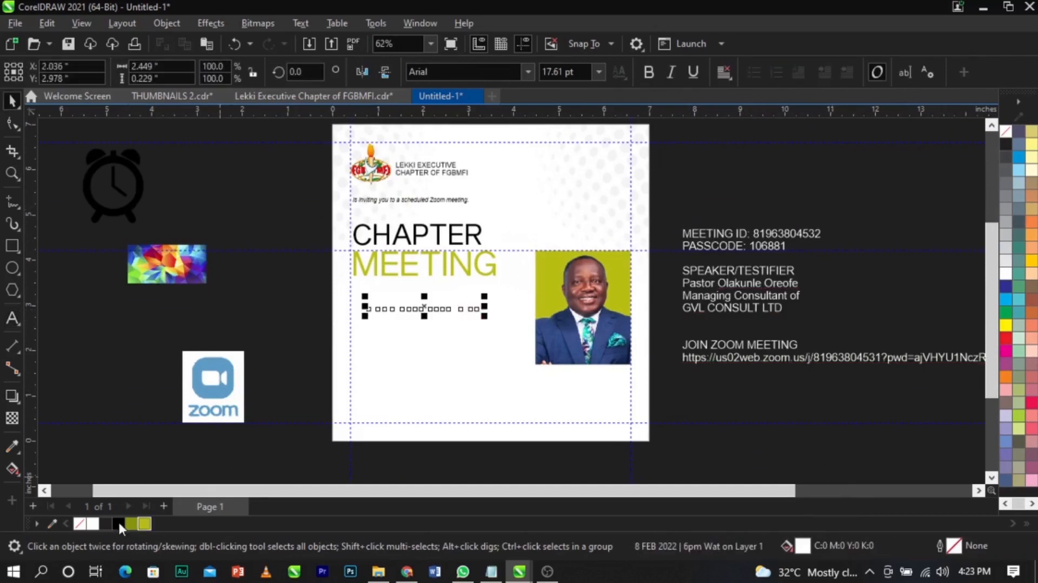
pyautogui.click(118, 523)
pyautogui.press('z')
pyautogui.moveTo(213, 193); pyautogui.dragTo(622, 416)
pyautogui.press('space')
pyautogui.scroll(1, 528, 293)
pyautogui.click(538, 314)
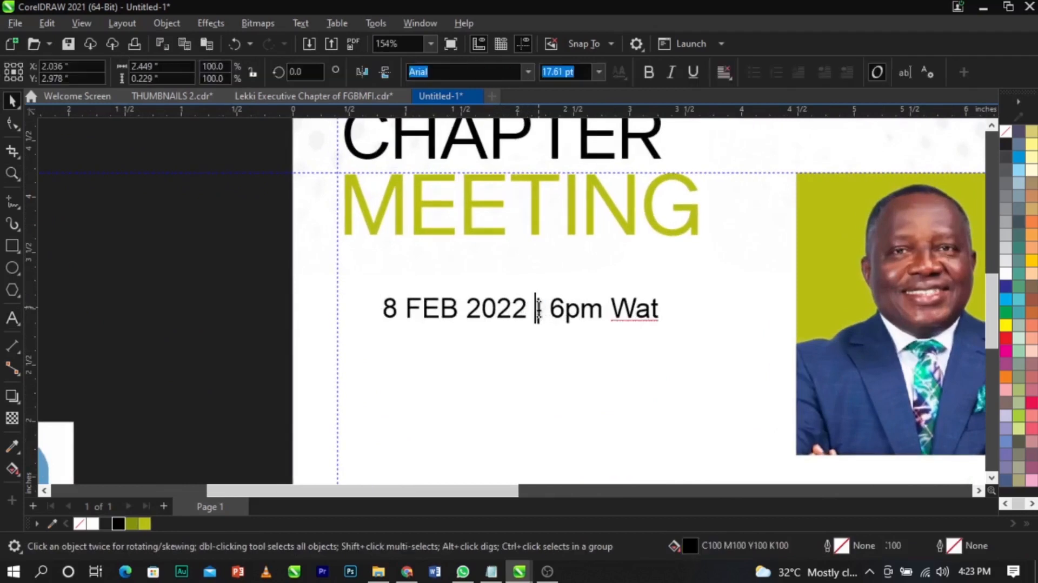
# - Split '8 FEB 2022' off as its own text and move '6pm Wat' further right
pyautogui.doubleClick(549, 309)
pyautogui.press('BackSpace')
pyautogui.press('BackSpace')
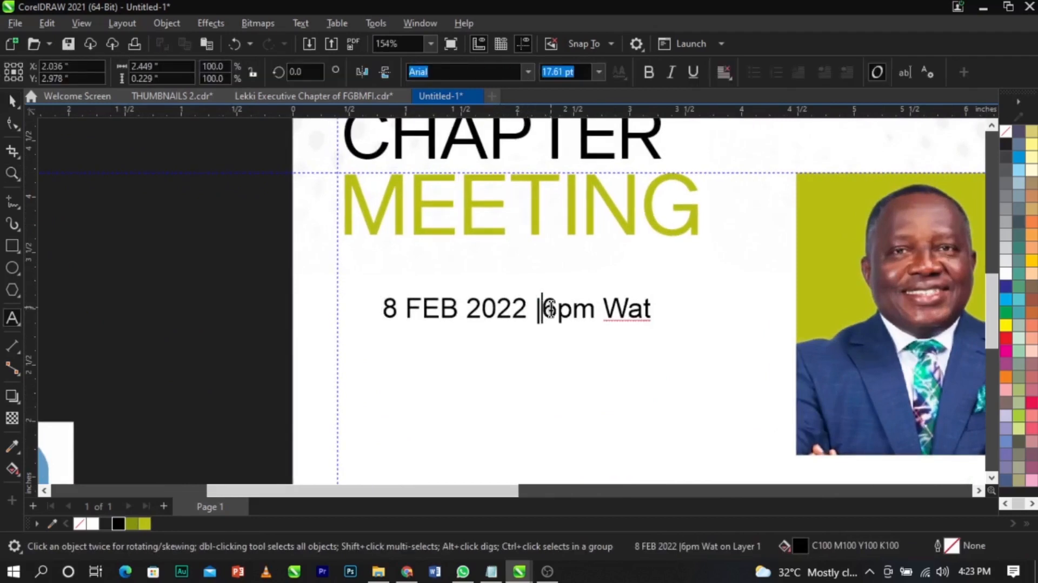
pyautogui.moveTo(519, 311); pyautogui.dragTo(372, 367)
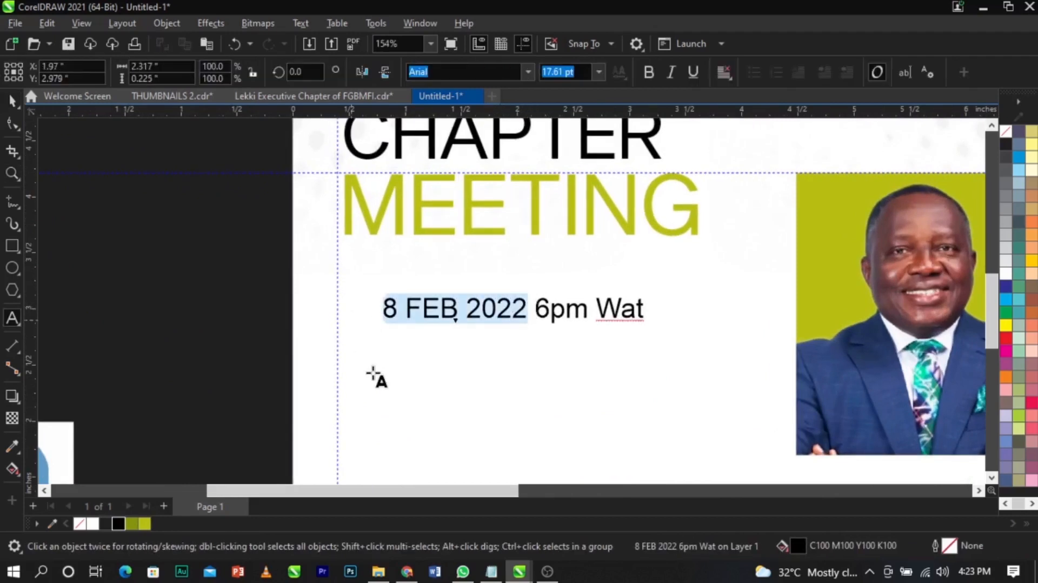
pyautogui.hotkey('ctrl', 'x')
pyautogui.click(373, 361)
pyautogui.hotkey('ctrl', 'v')
pyautogui.hotkey('ctrl', 'space')
pyautogui.moveTo(440, 320); pyautogui.dragTo(586, 336)
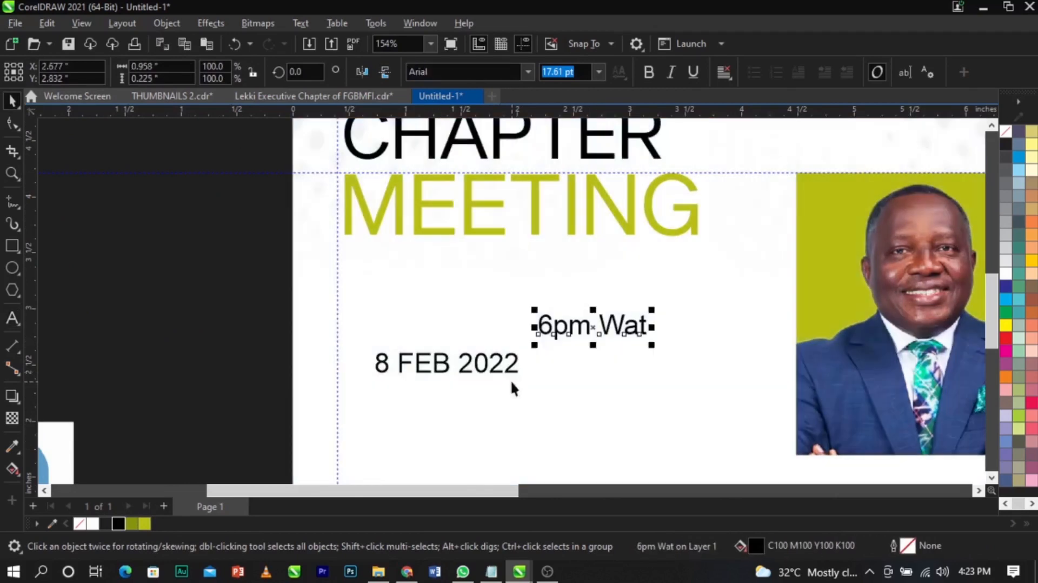
pyautogui.moveTo(513, 372); pyautogui.dragTo(501, 326)
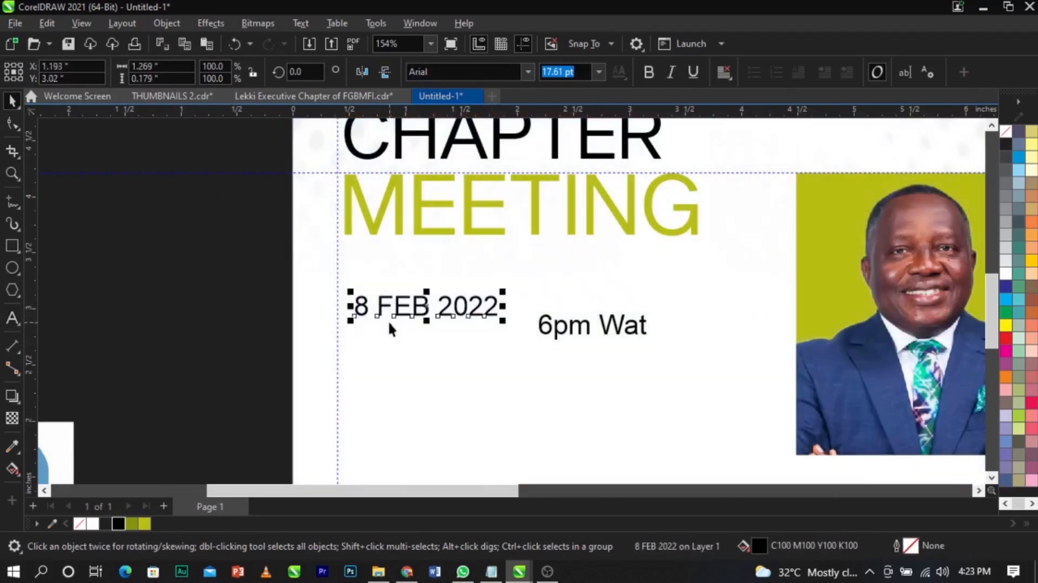
# - Put FEB 2022 on its own line and break it apart from the 8
pyautogui.doubleClick(383, 306)
pyautogui.press('Return')
pyautogui.hotkey('ctrl', 'space')
pyautogui.hotkey('ctrl', 'k')
pyautogui.moveTo(404, 335); pyautogui.dragTo(512, 372)
# - Set the 8 to Sequel Sans Book Head and enlarge it to about 66 pt
pyautogui.click(366, 309)
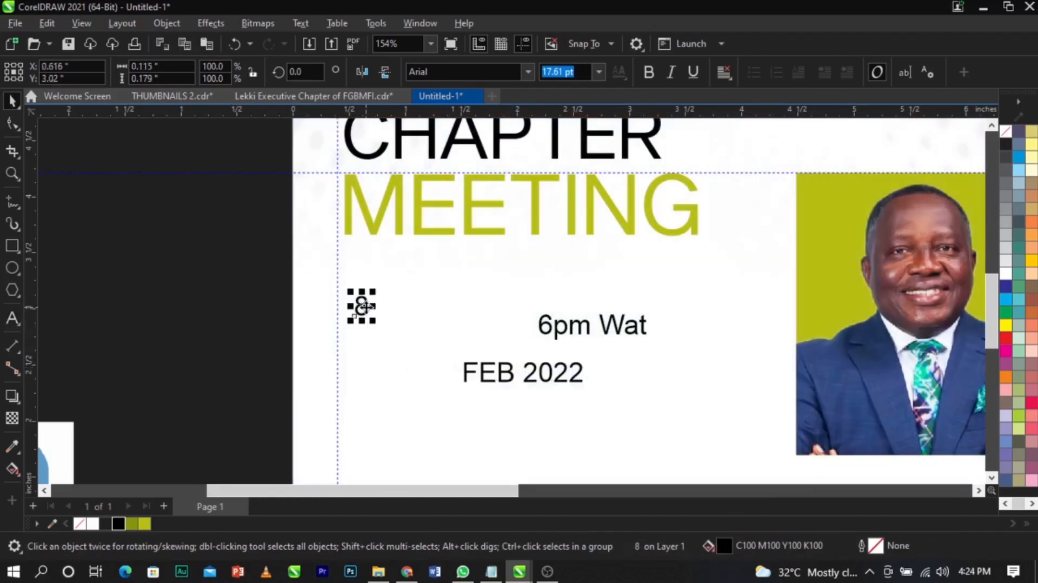
pyautogui.click(522, 73)
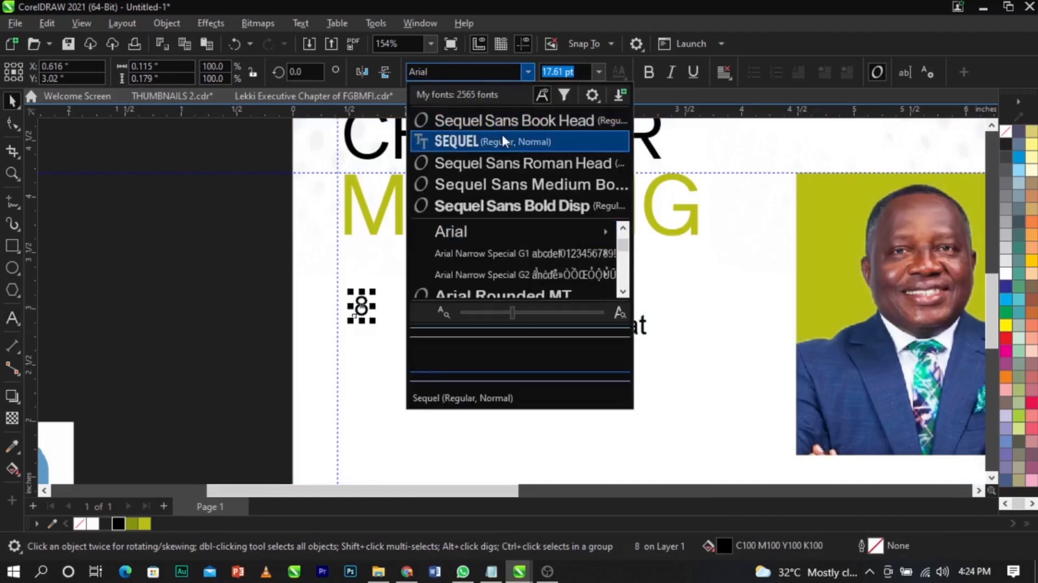
pyautogui.press('Escape')
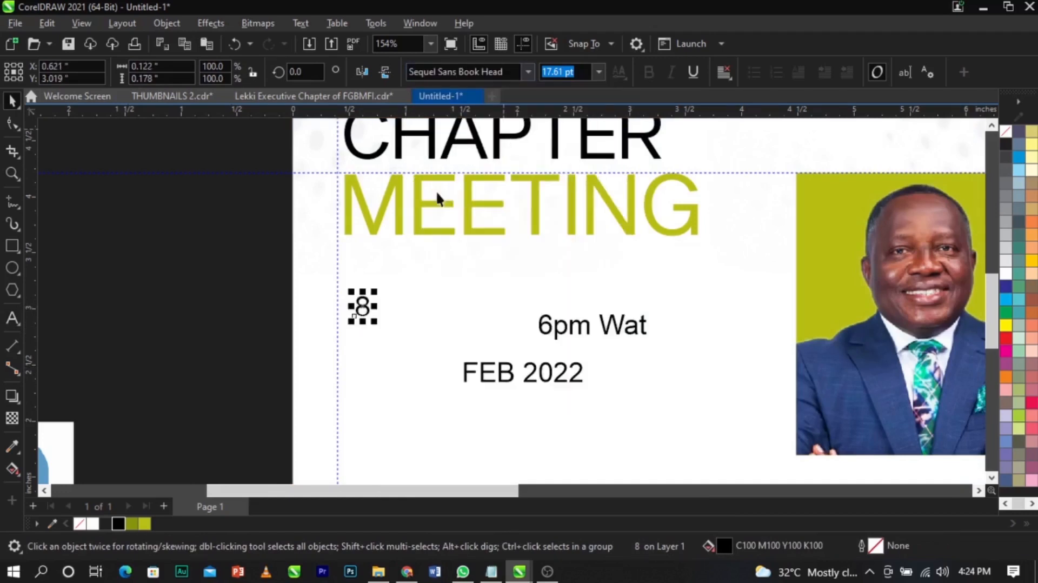
pyautogui.moveTo(374, 322); pyautogui.dragTo(407, 335)
pyautogui.scroll(1, 411, 357)
pyautogui.scroll(3, 443, 335)
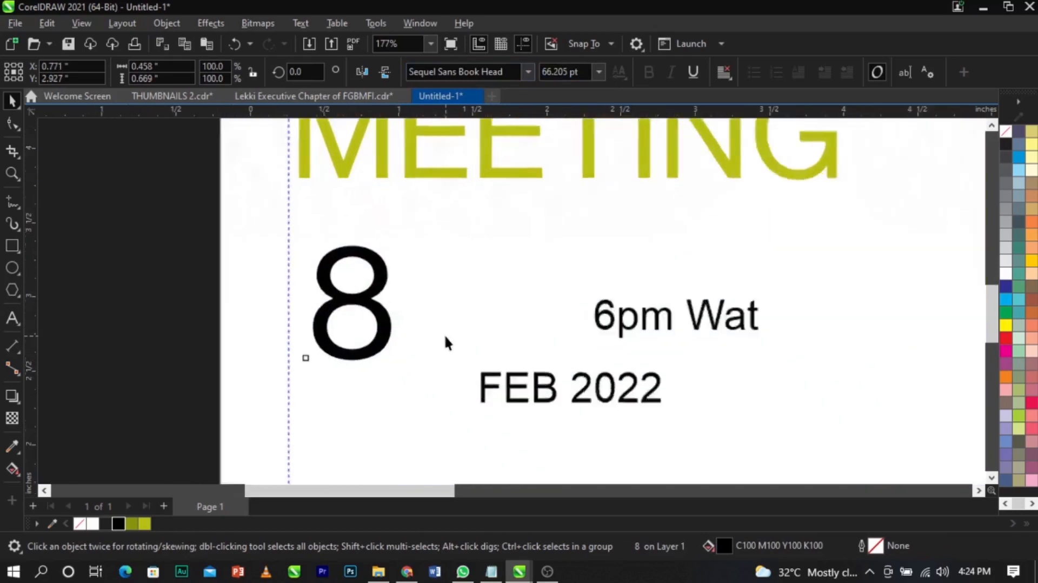
# - Move FEB 2022 beside the large 8 and break it so FEB sits over 2022
pyautogui.moveTo(516, 397); pyautogui.dragTo(456, 309)
pyautogui.doubleClick(455, 309)
pyautogui.click(541, 325)
pyautogui.press('Return')
pyautogui.hotkey('ctrl', 'space')
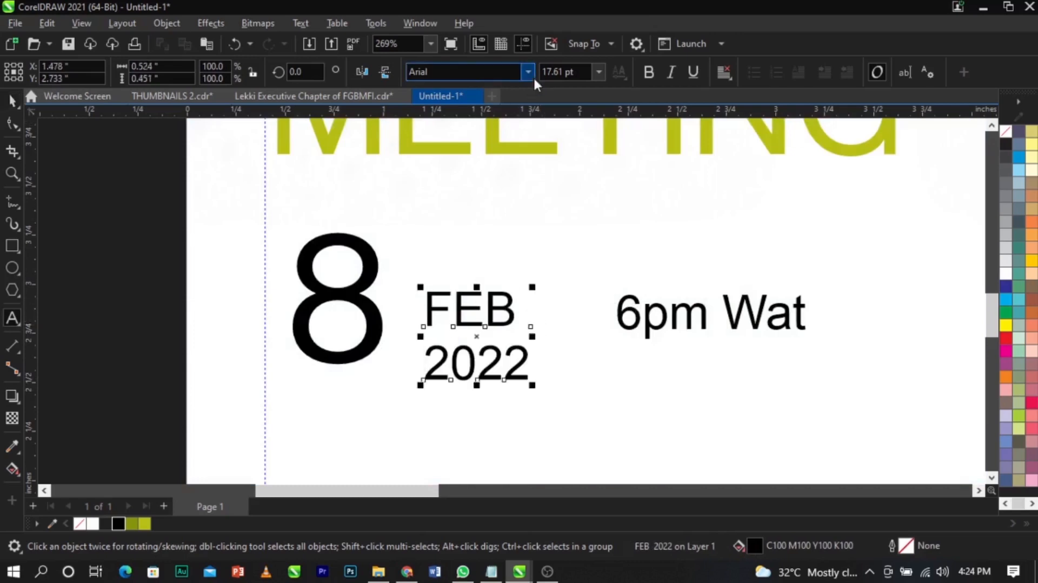
# - Set FEB 2022 in Sequel Sans Book Head, scale it down and tighten its line spacing
pyautogui.click(528, 71)
pyautogui.click(515, 121)
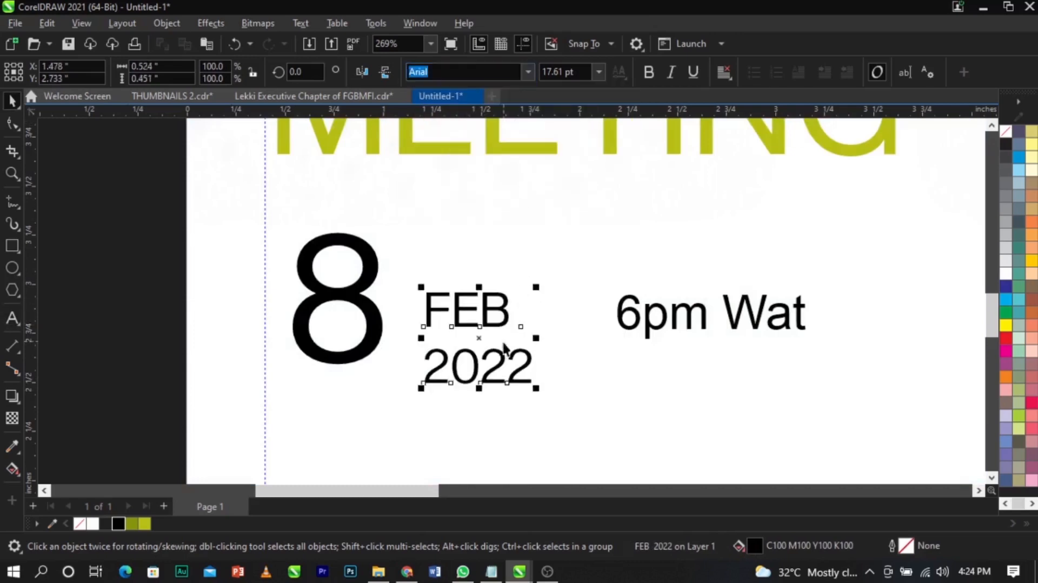
pyautogui.moveTo(536, 394); pyautogui.dragTo(517, 377)
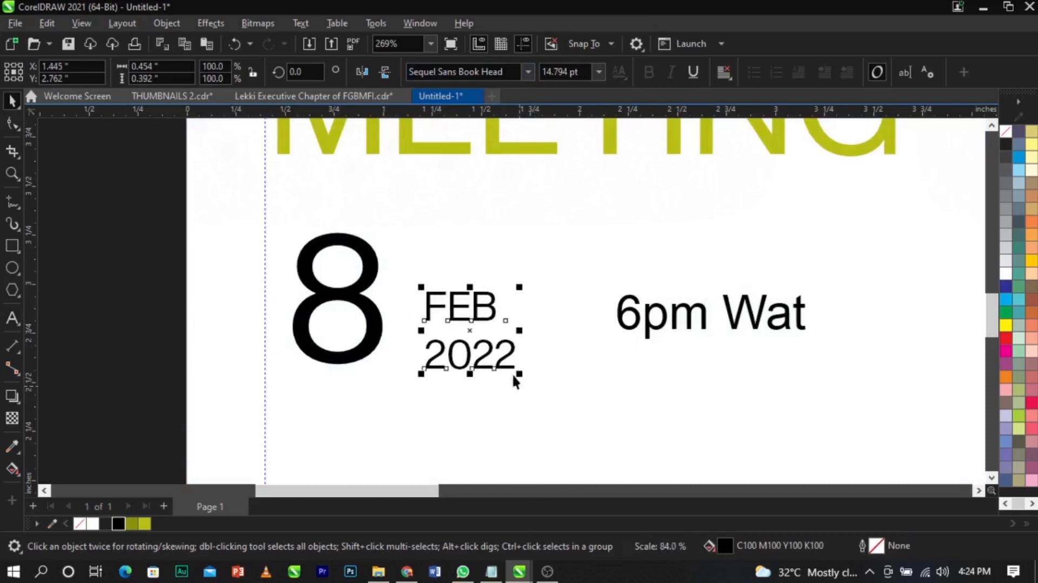
pyautogui.click(13, 127)
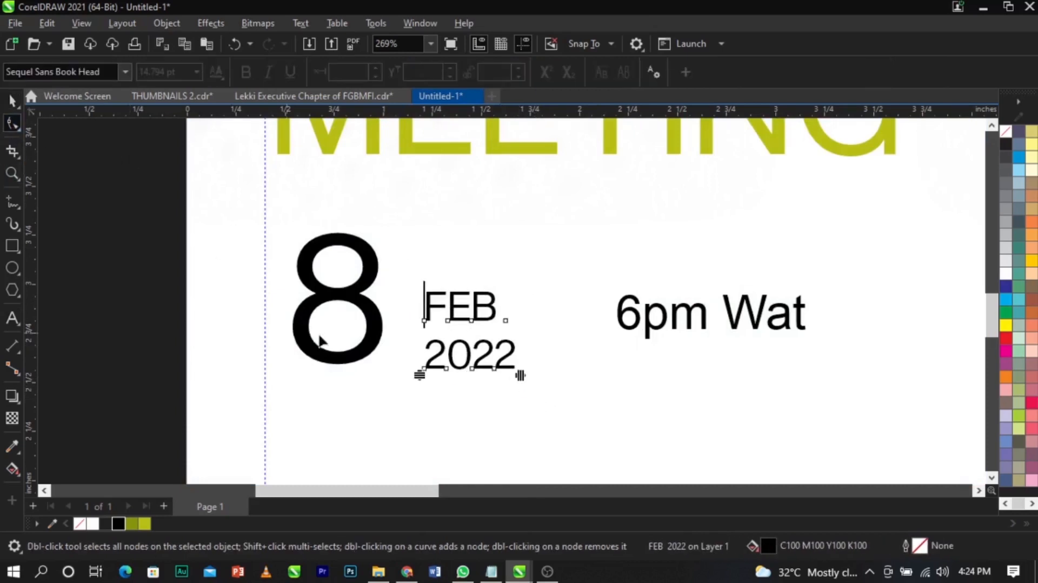
pyautogui.moveTo(421, 379); pyautogui.dragTo(438, 351)
pyautogui.press('space')
pyautogui.press('space')
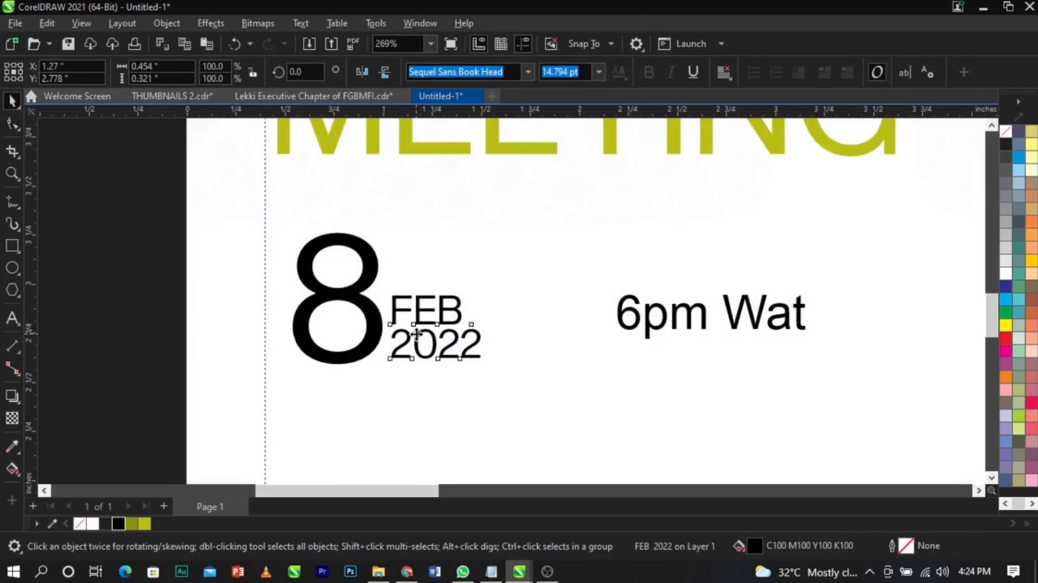
# - Bottom-align FEB 2022 with the 8, then begin a vertical divider line to its right
pyautogui.click(416, 334)
pyautogui.keyDown('shift'); pyautogui.click(346, 359); pyautogui.keyUp('shift')
pyautogui.press('b')
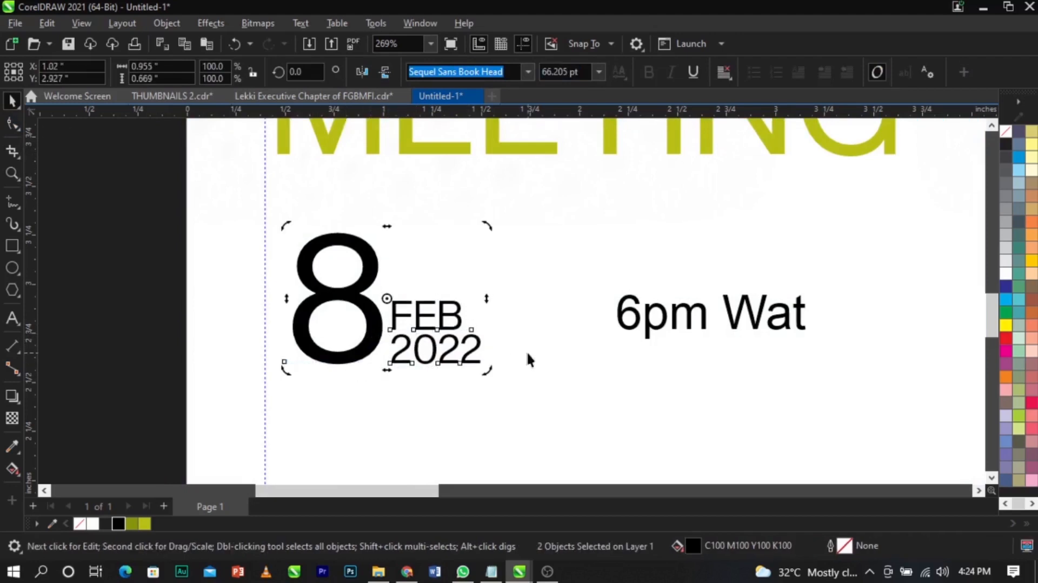
pyautogui.click(497, 348)
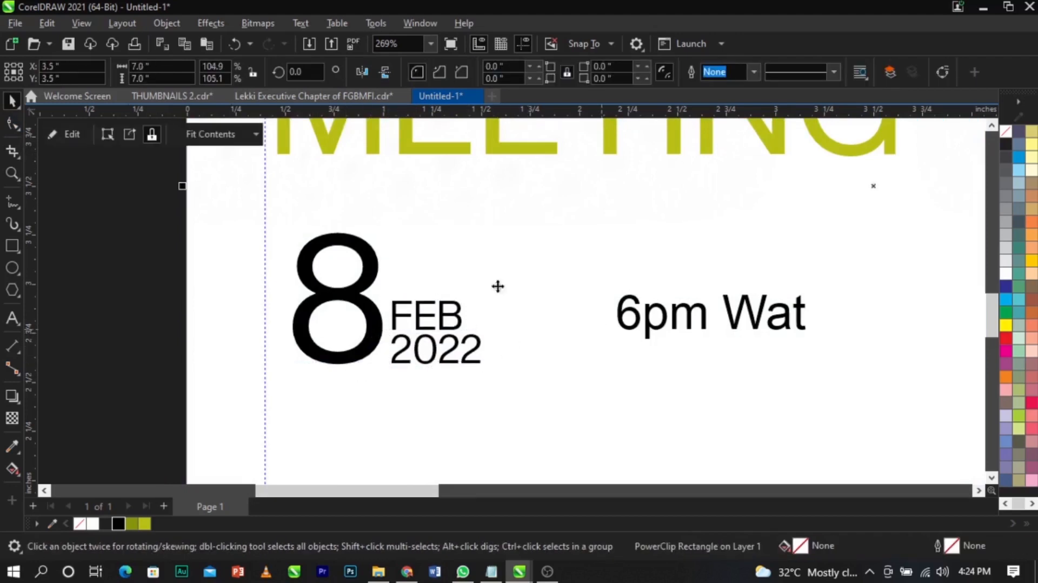
pyautogui.click(11, 206)
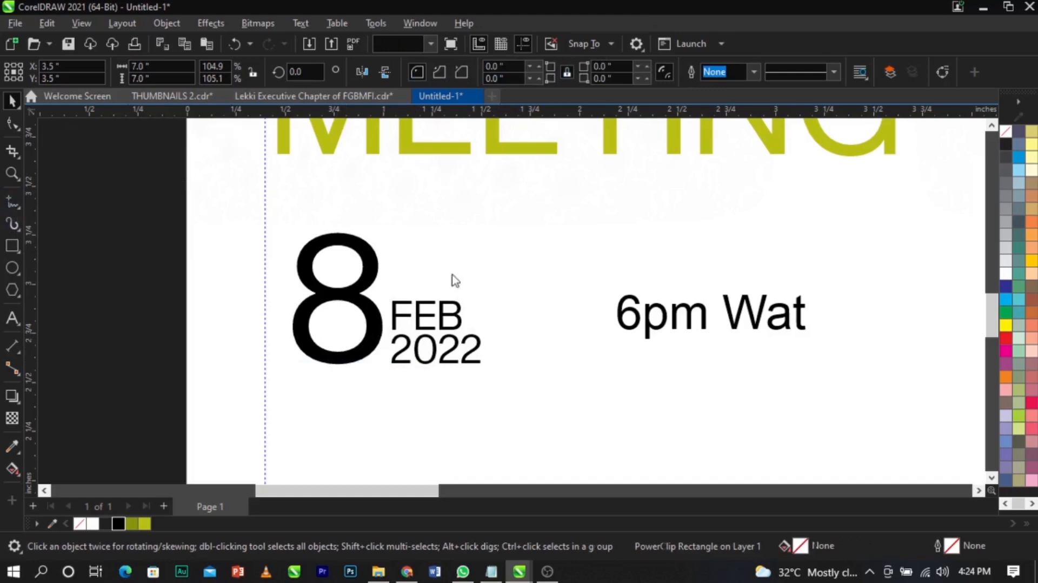
pyautogui.click(539, 237)
# - Finish the vertical divider line and give it a black outline
pyautogui.click(540, 359)
pyautogui.press('space')
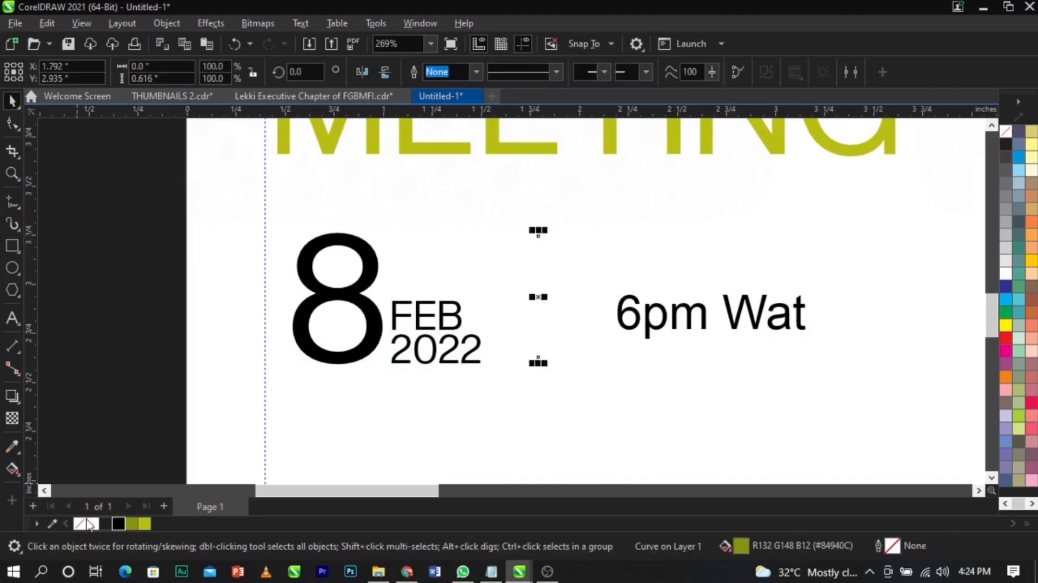
pyautogui.rightClick(115, 522)
pyautogui.click(199, 317)
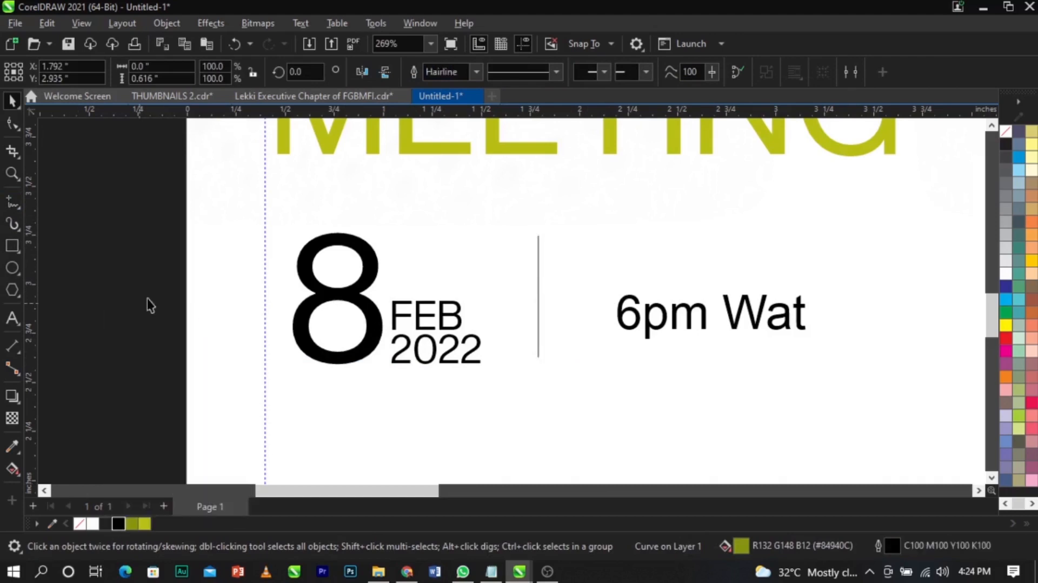
# - Move the old 6pm Wat text down below the date
pyautogui.scroll(-2, 342, 275)
pyautogui.scroll(-1, 341, 276)
pyautogui.moveTo(257, 226); pyautogui.dragTo(516, 322)
pyautogui.scroll(1, 548, 316)
pyautogui.hotkey('ctrl', 'z')
pyautogui.moveTo(204, 224); pyautogui.dragTo(509, 329)
pyautogui.click(481, 293)
pyautogui.scroll(1, 482, 293)
pyautogui.moveTo(452, 297); pyautogui.dragTo(451, 375)
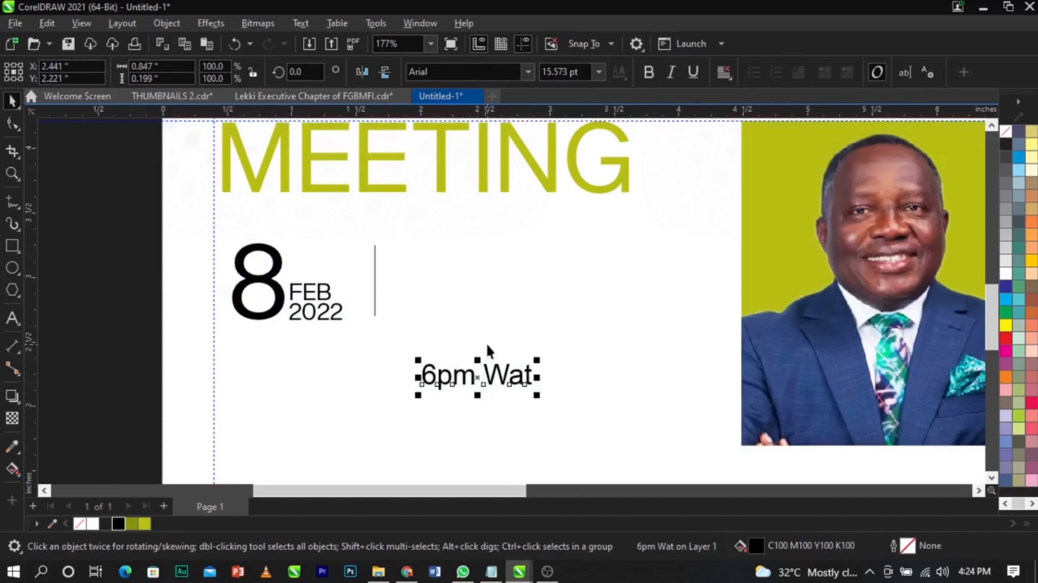
# - Duplicate the 8 FEB 2022 date to the right of the divider and change the 8 to 6
pyautogui.moveTo(123, 222); pyautogui.dragTo(512, 309)
pyautogui.click(655, 269)
pyautogui.doubleClick(464, 293)
pyautogui.hotkey('ctrl', 'a')
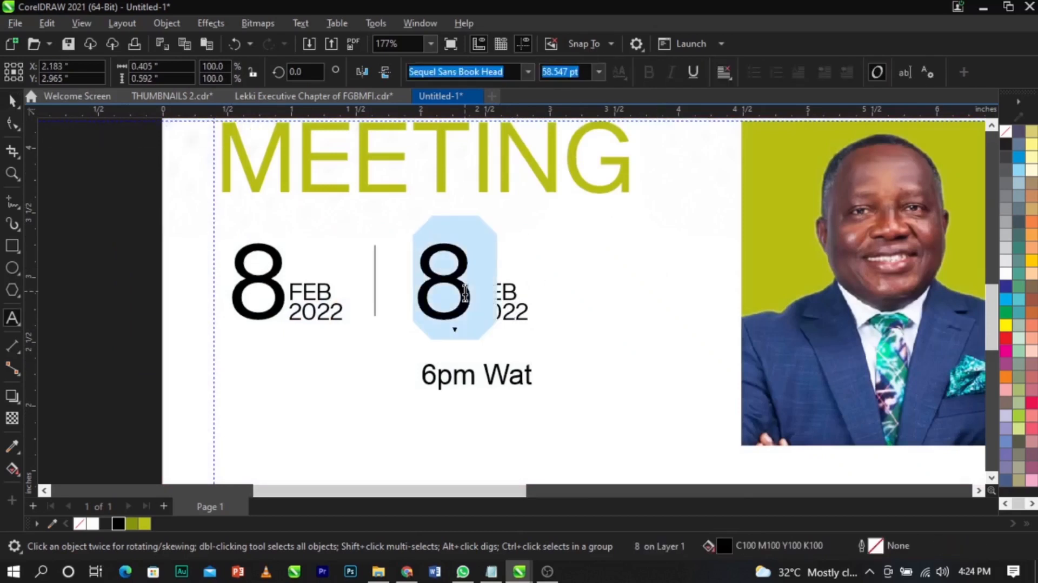
pyautogui.write('6')
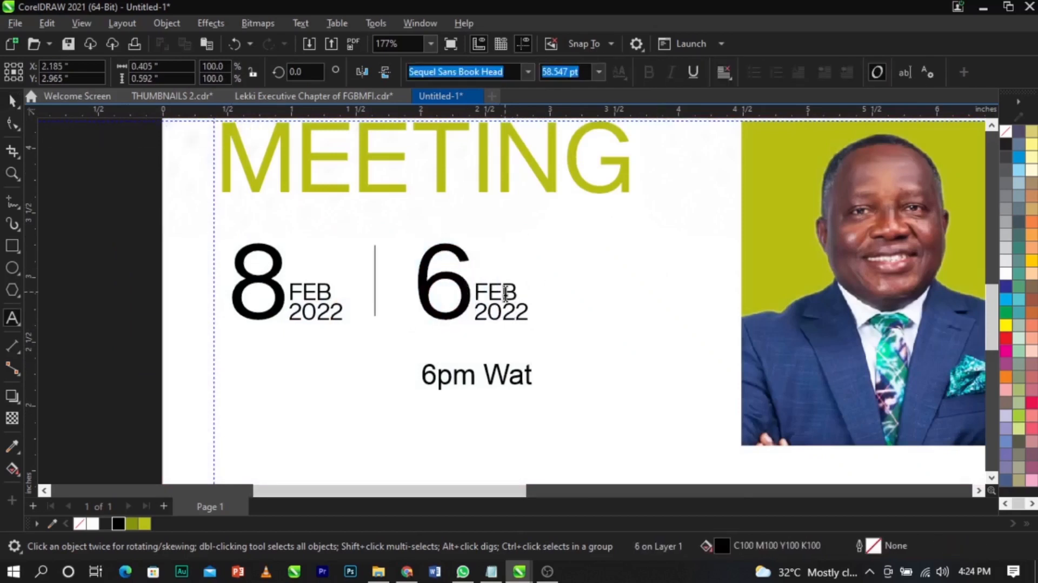
pyautogui.hotkey('ctrl', 'a')
pyautogui.write('6')
pyautogui.hotkey('ctrl', 'space')
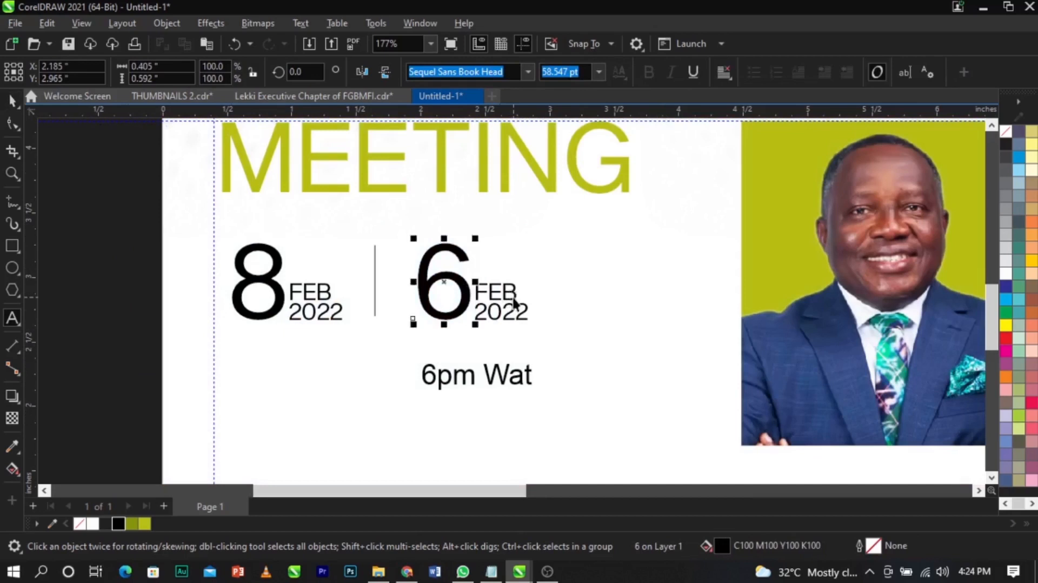
# - Edit the copied text so it reads PM stacked over WAT
pyautogui.doubleClick(514, 303)
pyautogui.moveTo(518, 292); pyautogui.dragTo(474, 292)
pyautogui.write('PM')
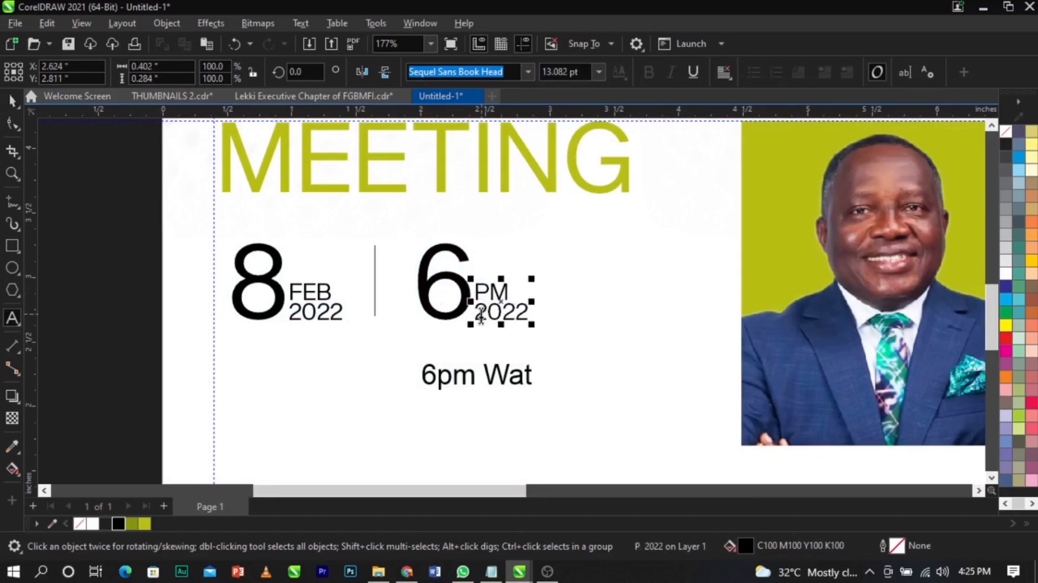
pyautogui.moveTo(480, 316); pyautogui.dragTo(543, 312)
pyautogui.write('WAT')
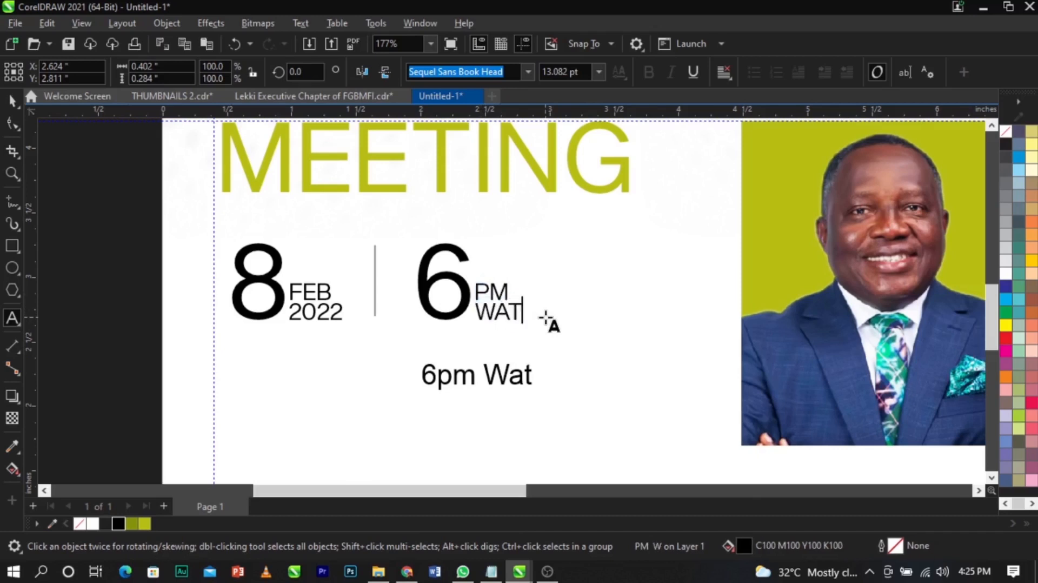
pyautogui.press('Escape')
# - Delete the old 6pm Wat text
pyautogui.click(505, 380)
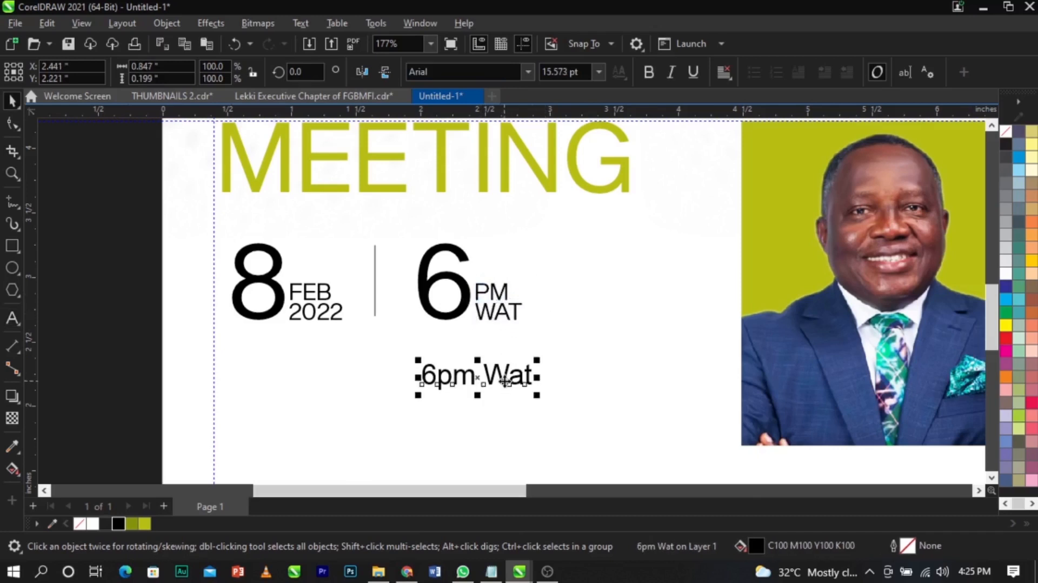
pyautogui.press('Delete')
pyautogui.scroll(3, 231, 257)
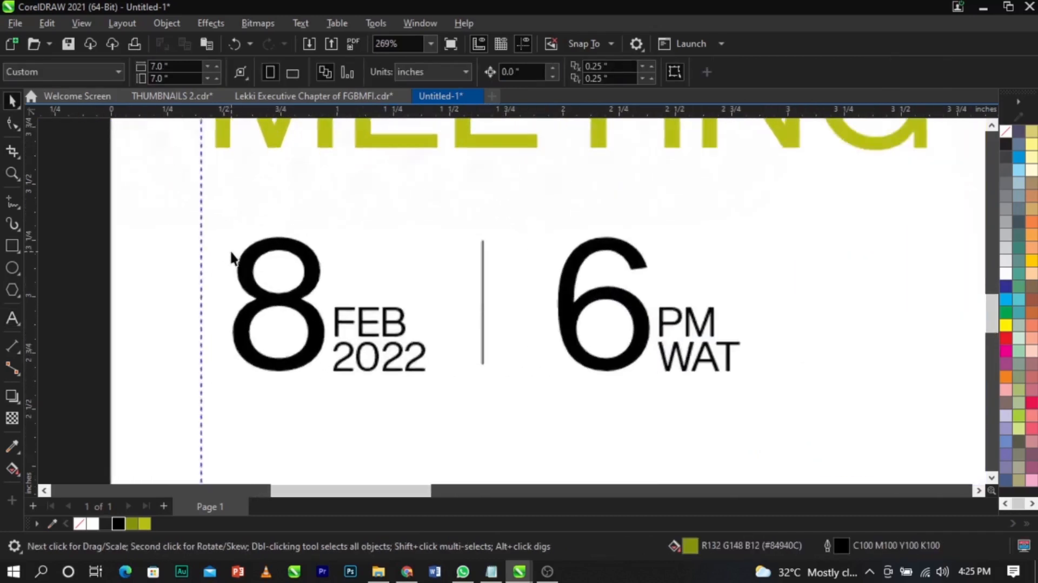
# - Draw an outline-free rectangle over the left of the 8 and widen it slightly
pyautogui.click(12, 246)
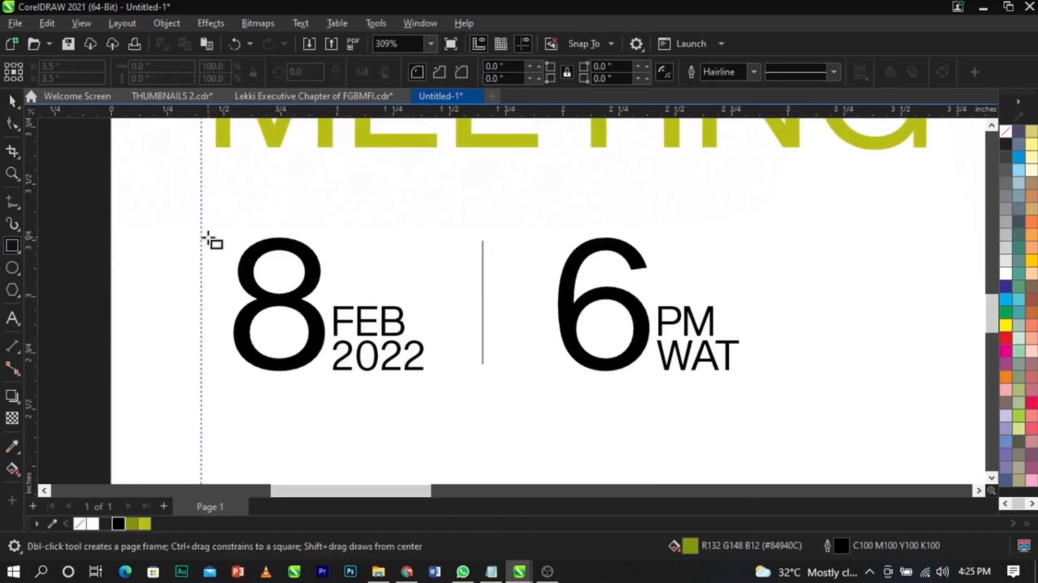
pyautogui.moveTo(213, 234); pyautogui.dragTo(302, 354)
pyautogui.press('space')
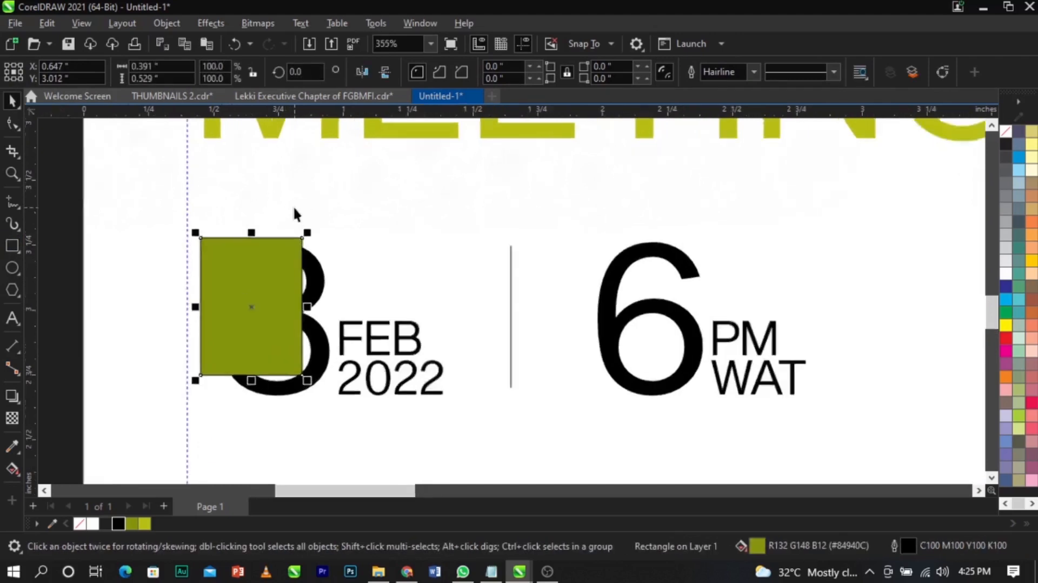
pyautogui.scroll(2, 292, 216)
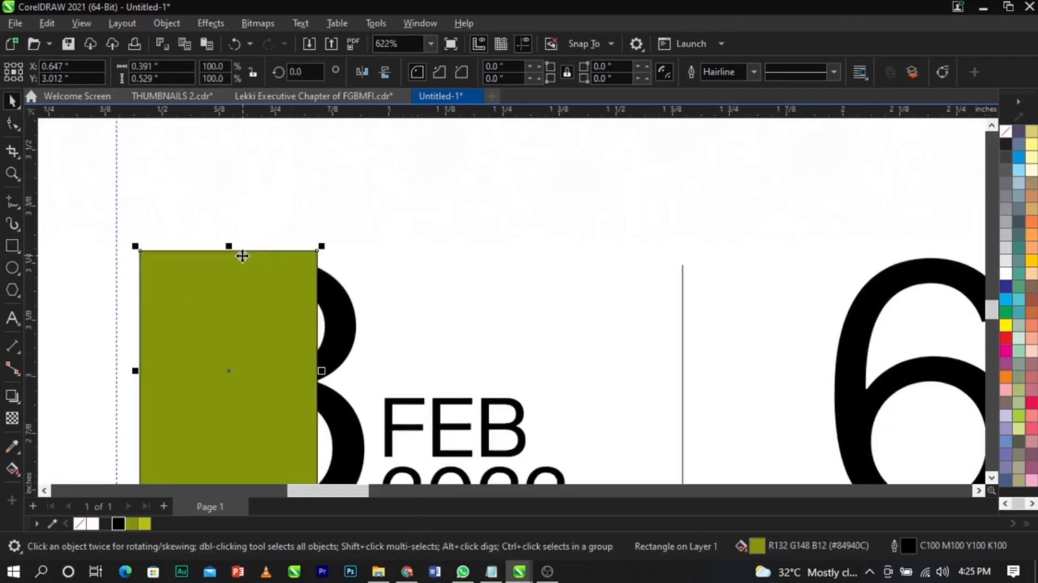
pyautogui.rightClick(1004, 133)
pyautogui.click(991, 139)
pyautogui.scroll(-1, 636, 199)
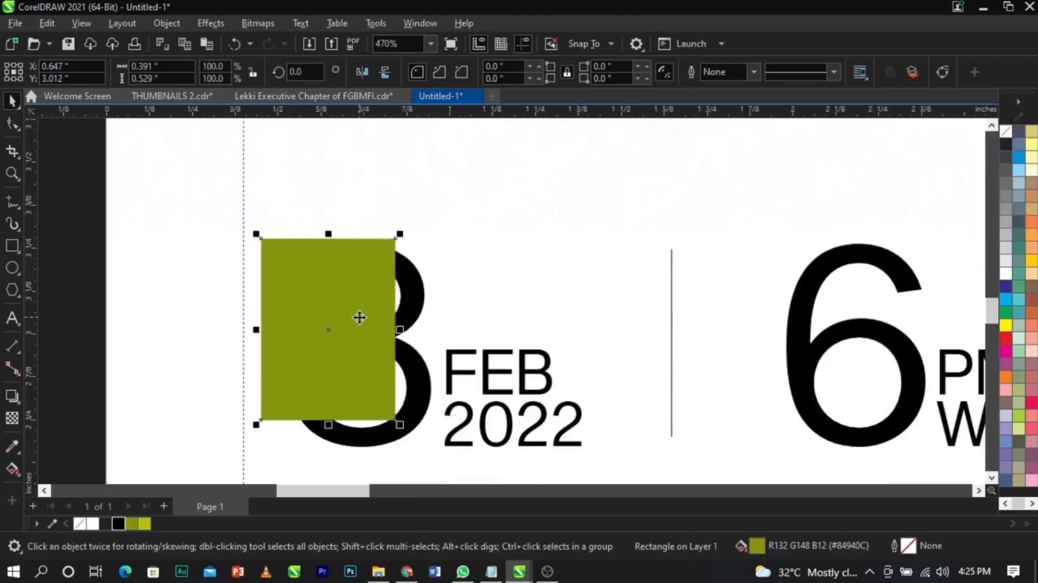
pyautogui.scroll(1, 360, 317)
pyautogui.moveTo(416, 335); pyautogui.dragTo(427, 343)
# - Bring the 8 in front of the green rectangle
pyautogui.click(444, 285)
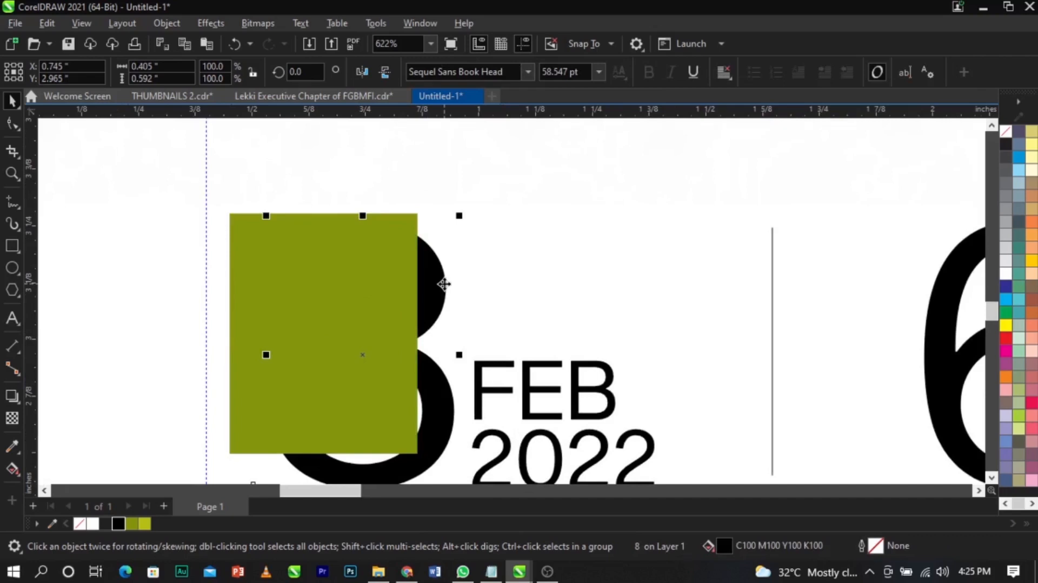
pyautogui.hotkey('shift', 'pageup')
pyautogui.scroll(-2, 443, 283)
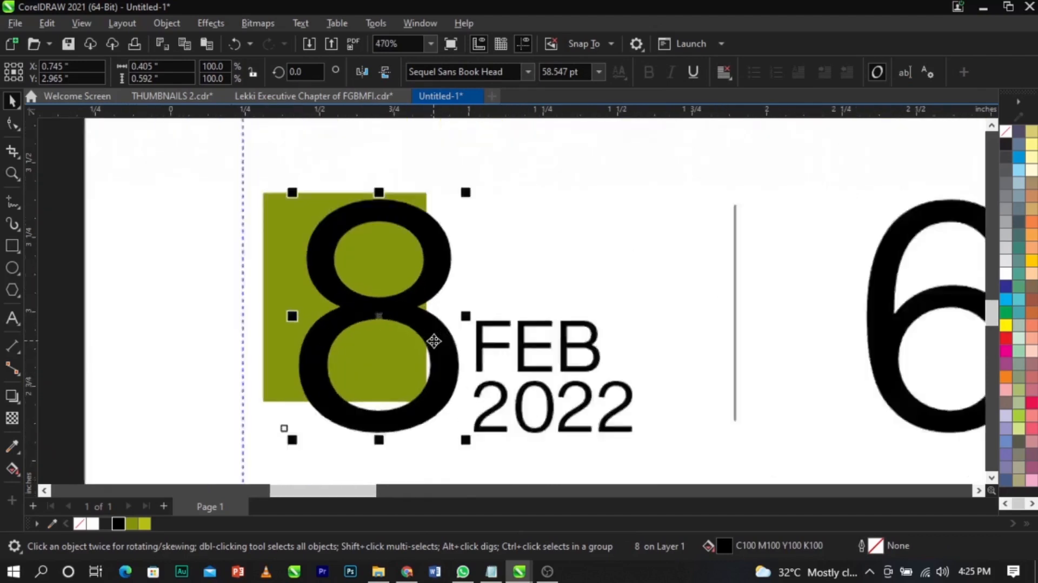
pyautogui.scroll(3, 433, 340)
# - Convert the olive block to curves so its nodes are editable
pyautogui.doubleClick(251, 242)
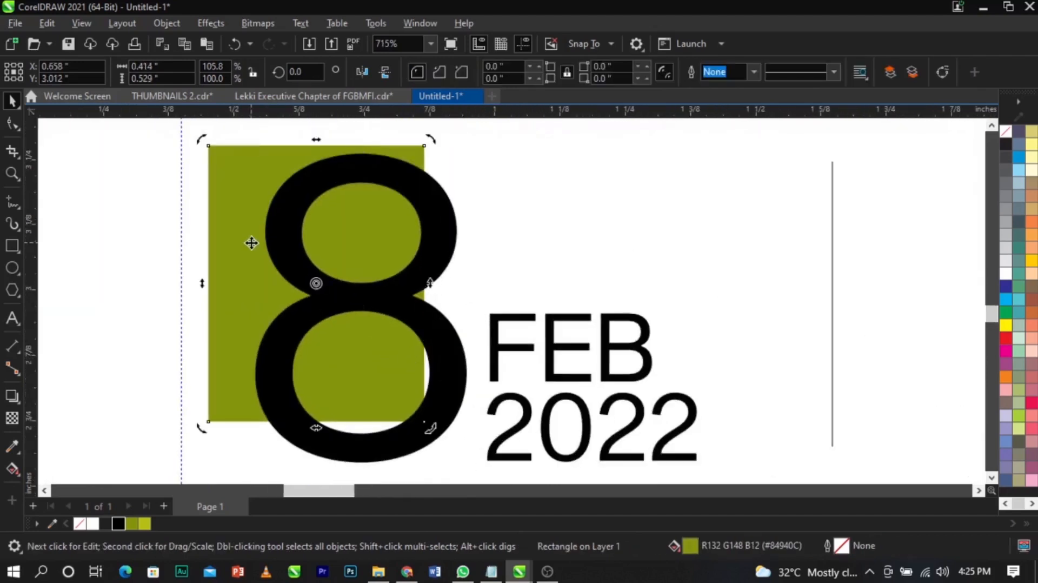
pyautogui.rightClick(233, 203)
pyautogui.click(293, 142)
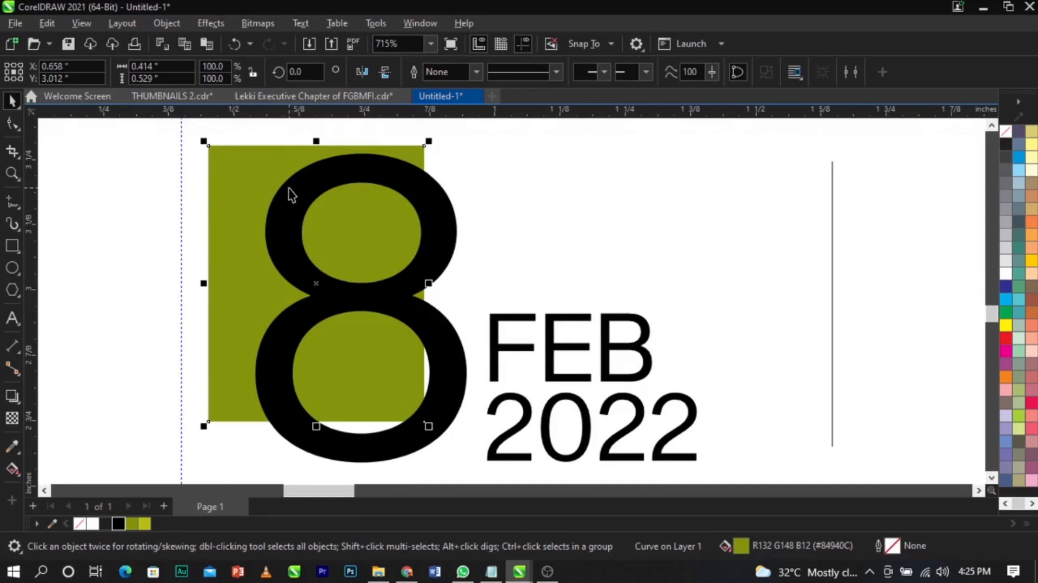
# - Add two nodes on the block's right edge and pull one left to notch it
pyautogui.click(12, 124)
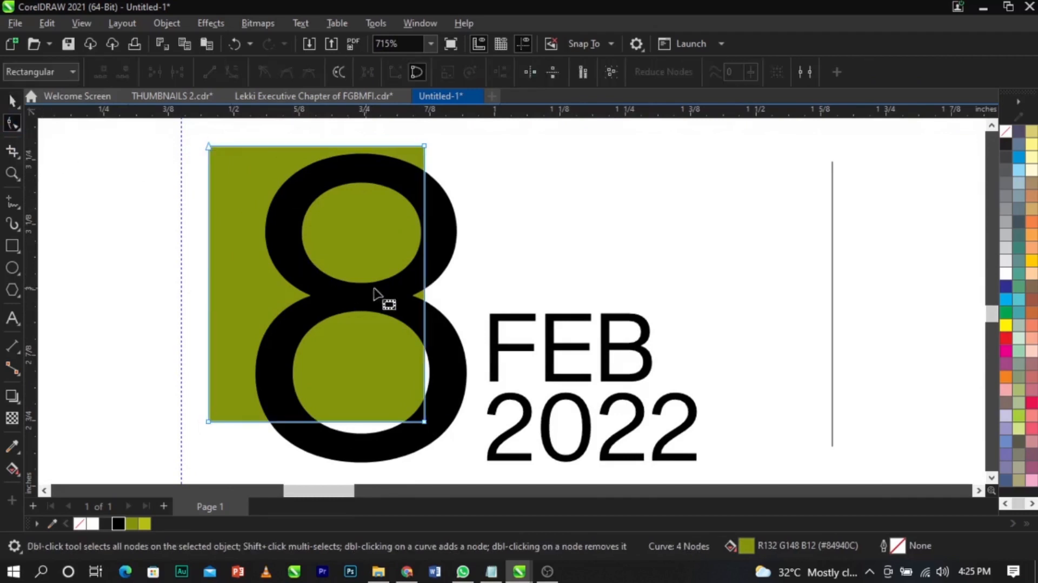
pyautogui.doubleClick(425, 299)
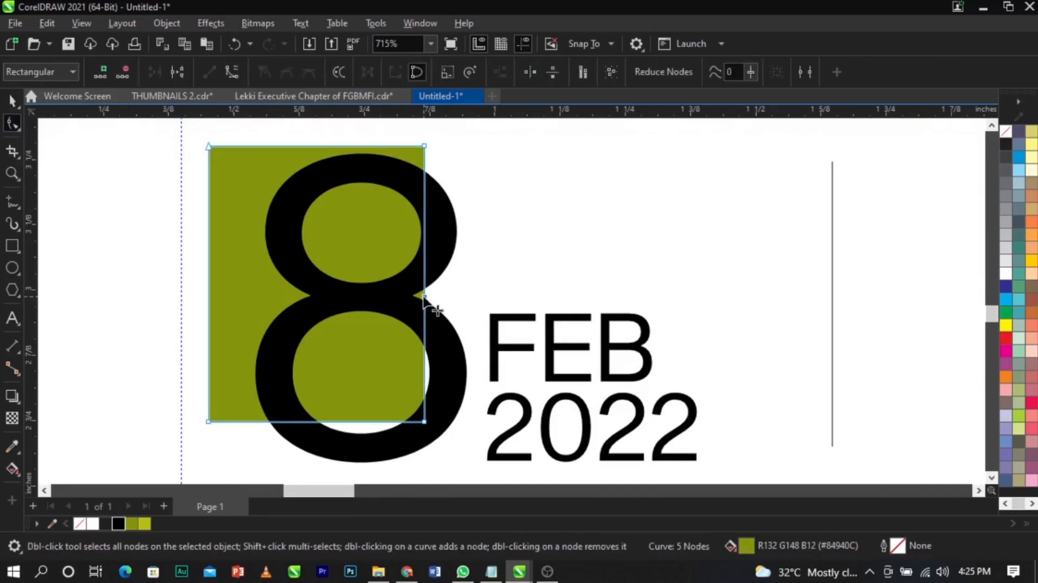
pyautogui.doubleClick(424, 322)
pyautogui.moveTo(425, 298); pyautogui.dragTo(377, 307)
pyautogui.scroll(2, 415, 294)
pyautogui.scroll(-1, 377, 307)
# - Zoom in on the 8 and shorten the olive block slightly from the bottom
pyautogui.press('space')
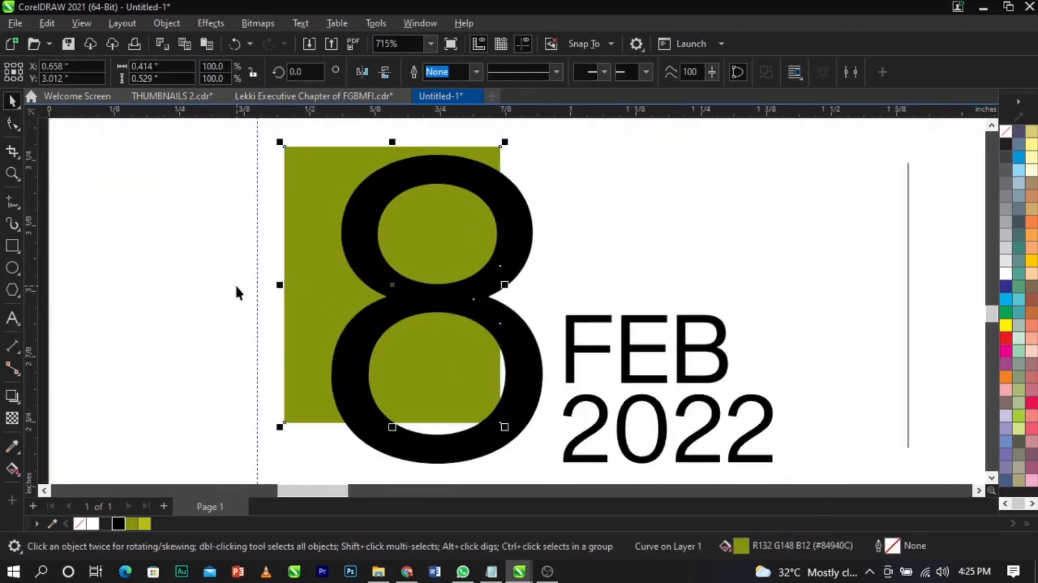
pyautogui.scroll(-1, 347, 314)
pyautogui.press('z')
pyautogui.moveTo(270, 246); pyautogui.dragTo(527, 419)
pyautogui.press('space')
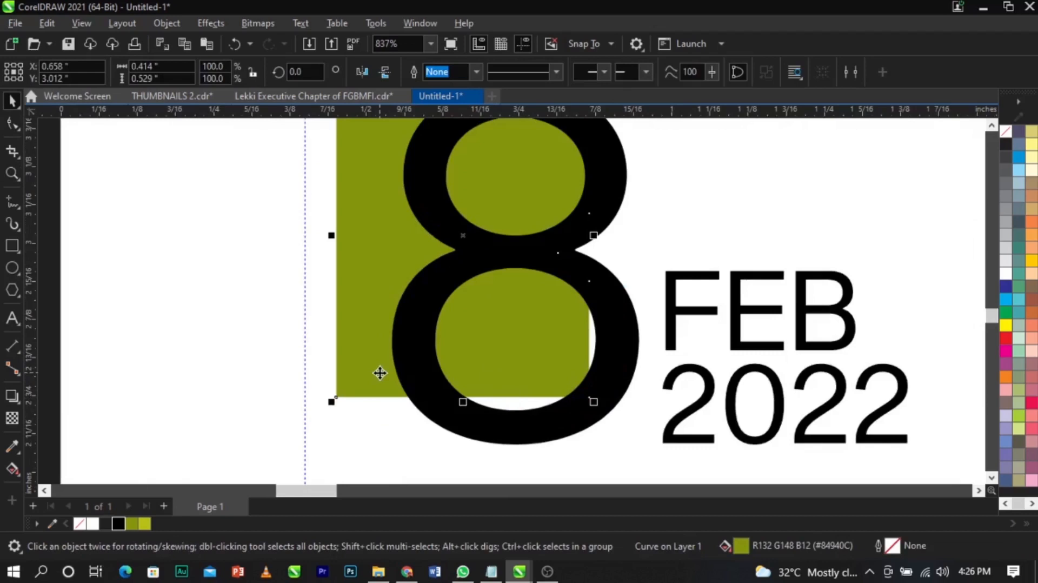
pyautogui.moveTo(463, 401); pyautogui.dragTo(463, 385)
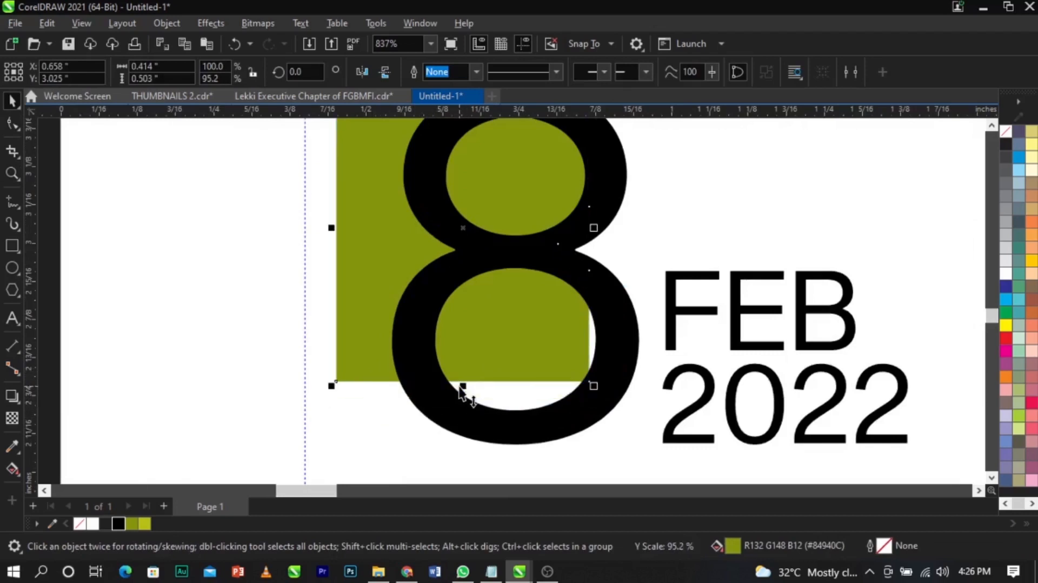
# - Draw a cyan ellipse over the 8's lower loop and nudge it into place
pyautogui.click(13, 269)
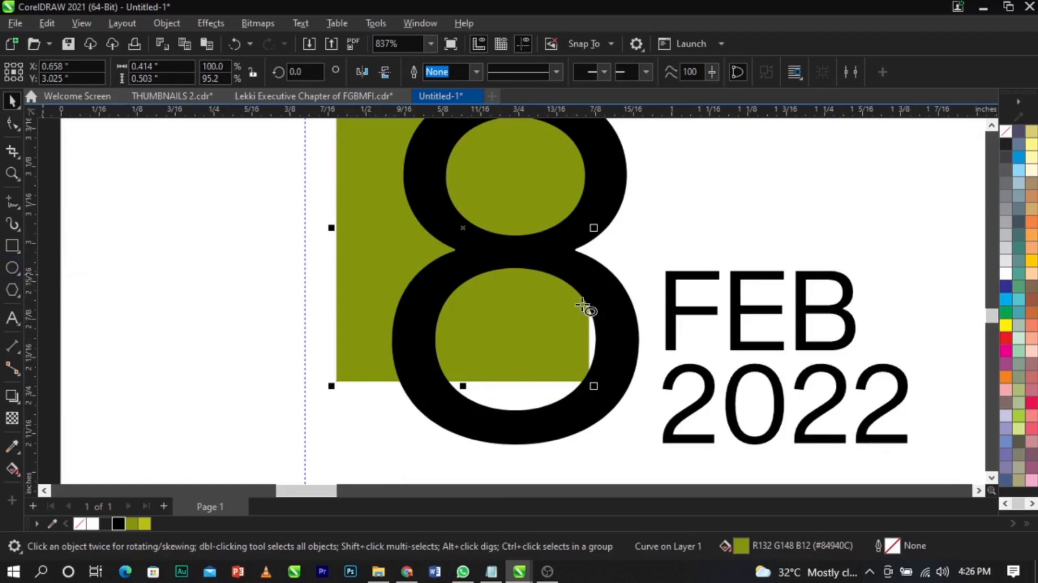
pyautogui.moveTo(432, 268); pyautogui.dragTo(605, 426)
pyautogui.press('space')
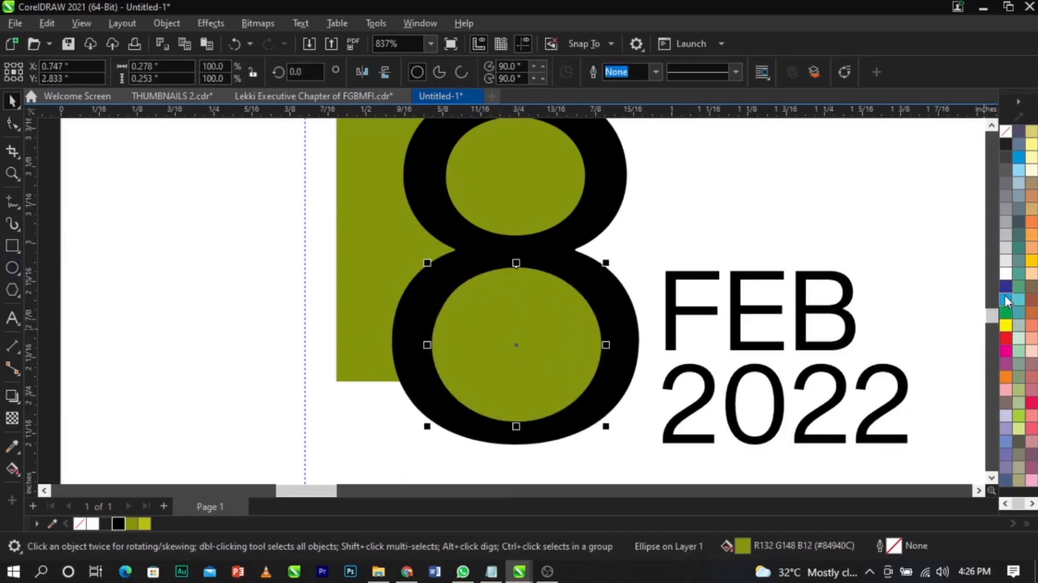
pyautogui.click(1005, 301)
pyautogui.moveTo(531, 355); pyautogui.dragTo(525, 347)
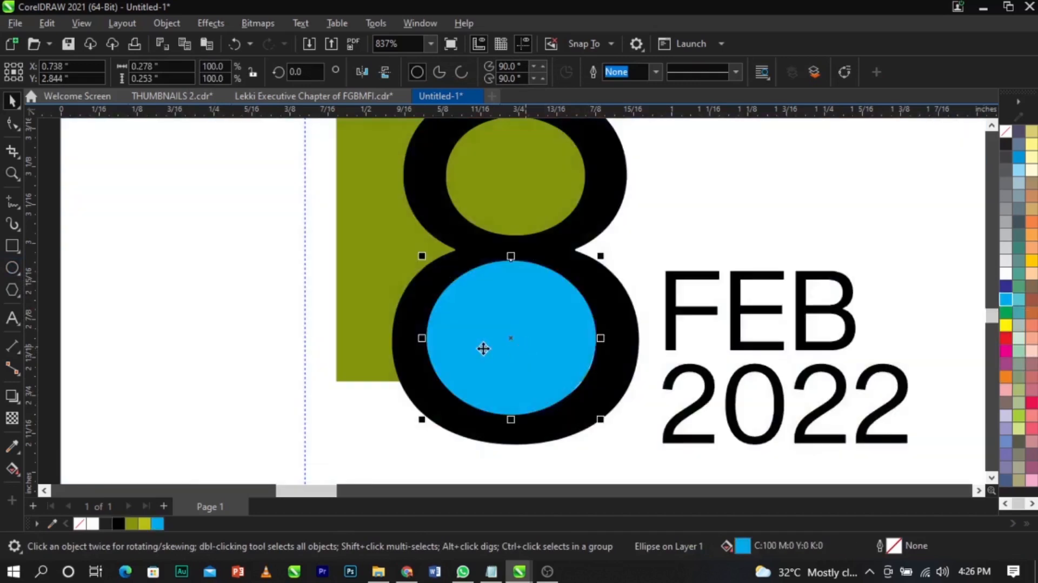
# - Enlarge the cyan ellipse slightly and keep it in front of the 8
pyautogui.scroll(-10, 516, 350)
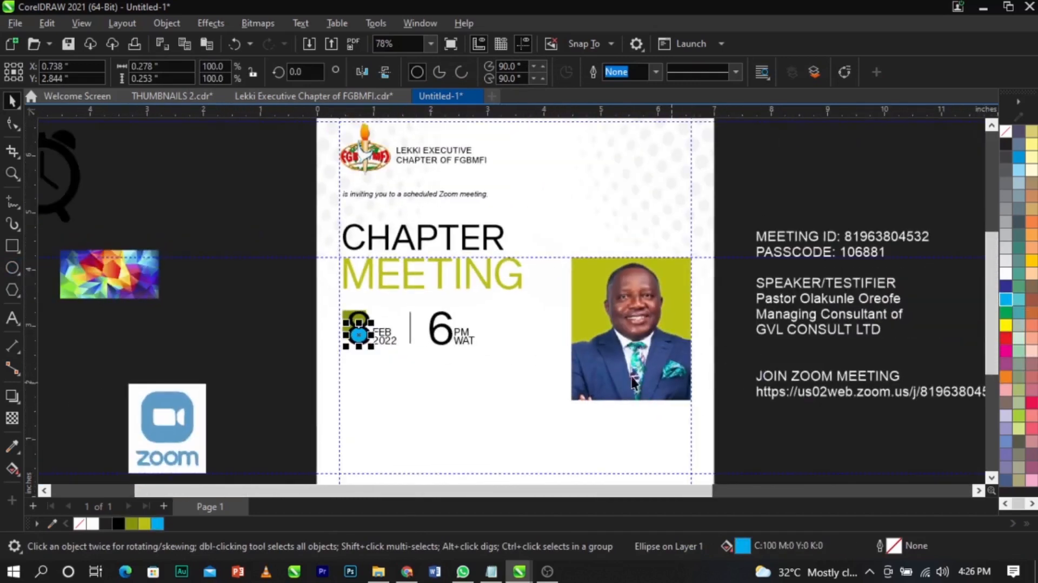
pyautogui.scroll(5, 632, 381)
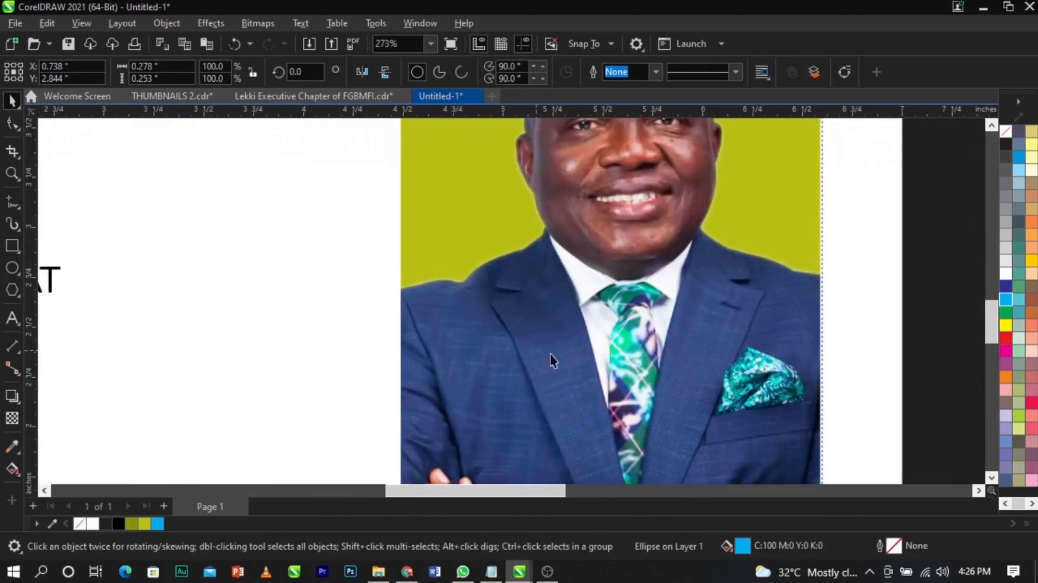
pyautogui.scroll(-3, 654, 404)
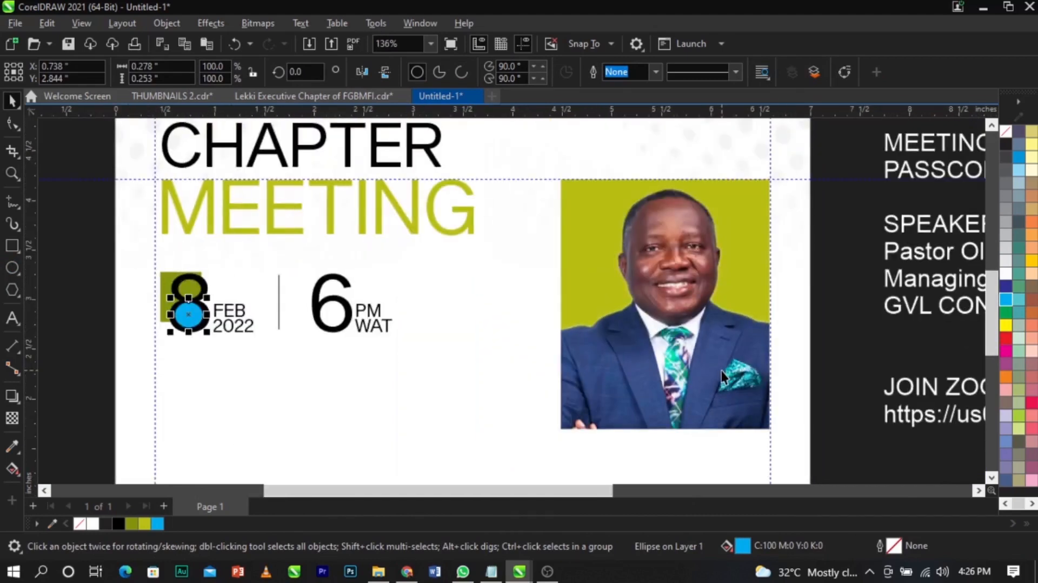
pyautogui.scroll(1, 173, 316)
pyautogui.scroll(4, 187, 314)
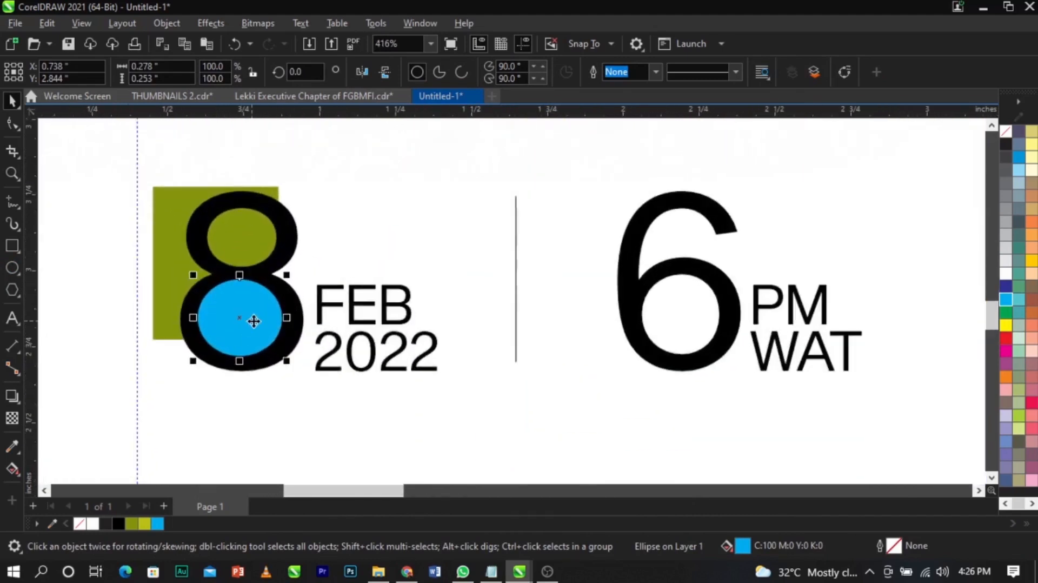
pyautogui.moveTo(308, 388); pyautogui.dragTo(313, 394)
pyautogui.scroll(-2, 460, 333)
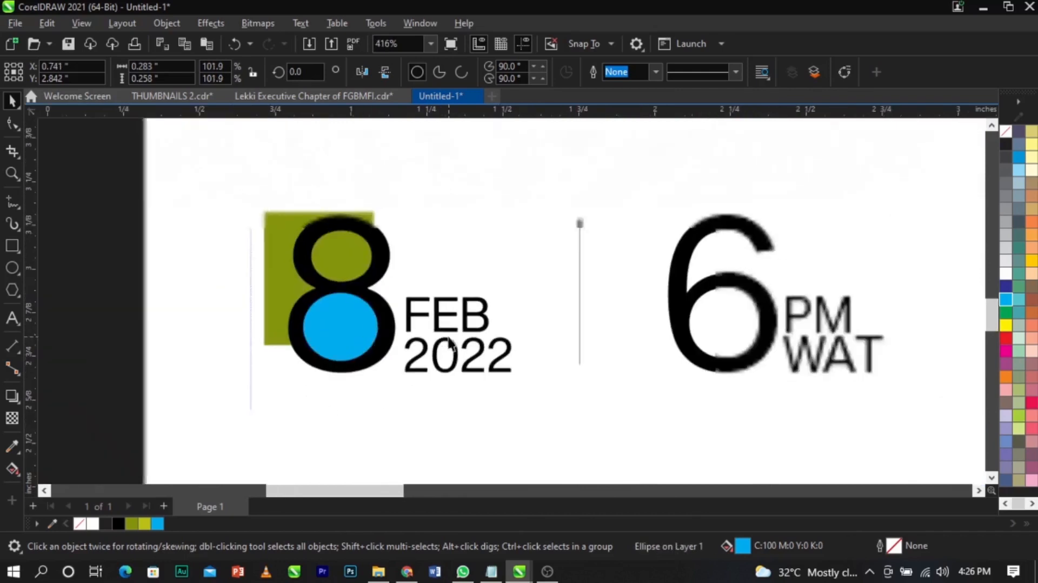
pyautogui.scroll(-2, 371, 306)
pyautogui.hotkey('shift', 'pagedown')
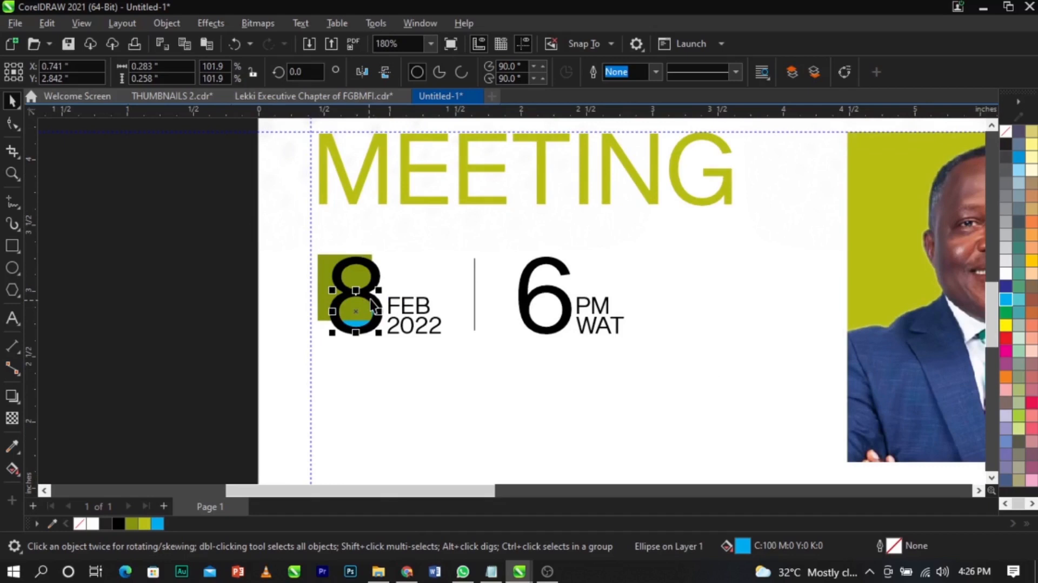
pyautogui.hotkey('shift', 'pageup')
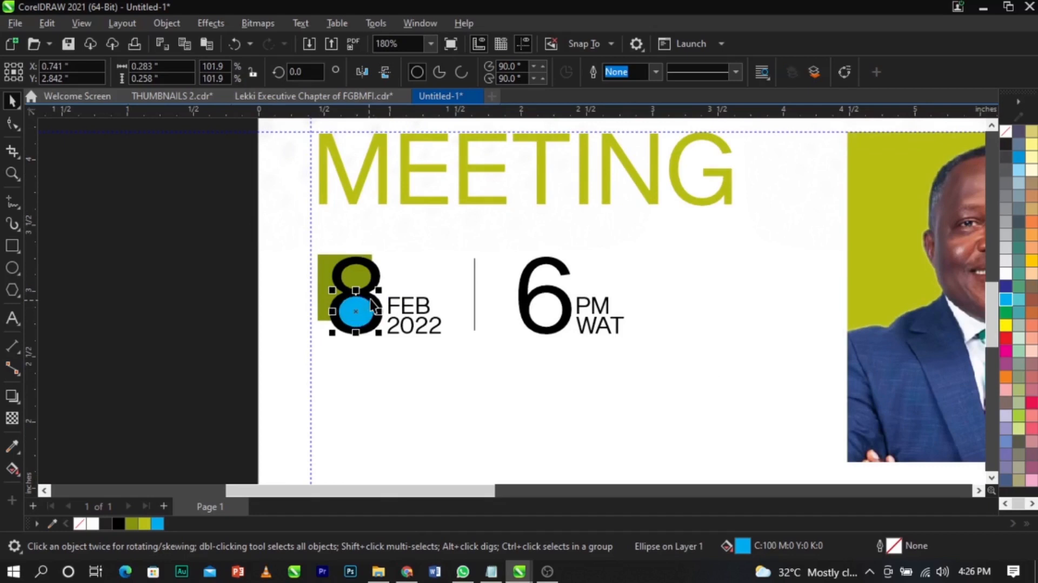
# - Recolour the olive block behind the 8 lime
pyautogui.click(223, 299)
pyautogui.scroll(-2, 255, 264)
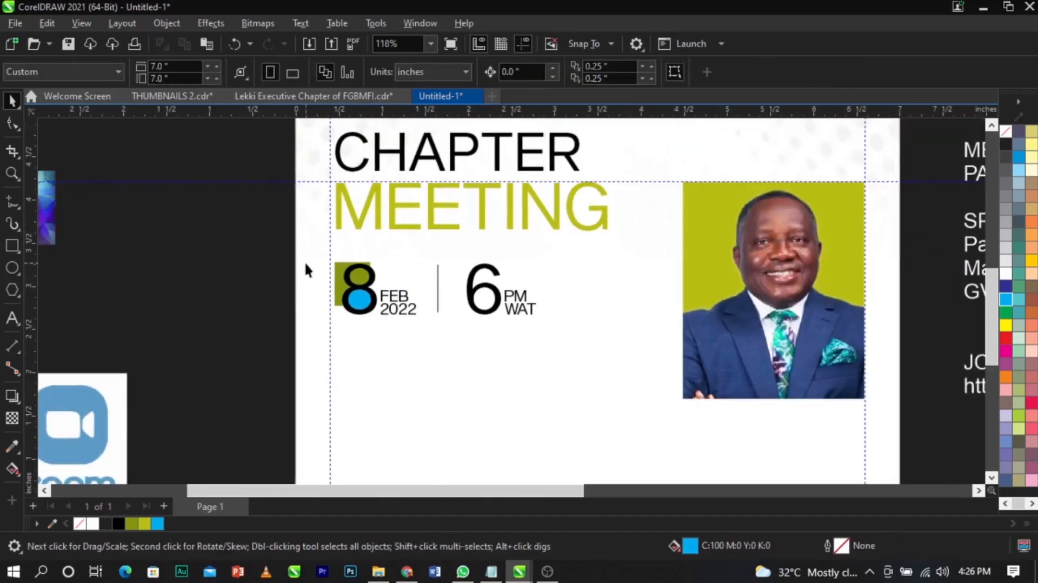
pyautogui.press('z')
pyautogui.moveTo(273, 202); pyautogui.dragTo(593, 348)
pyautogui.press('space')
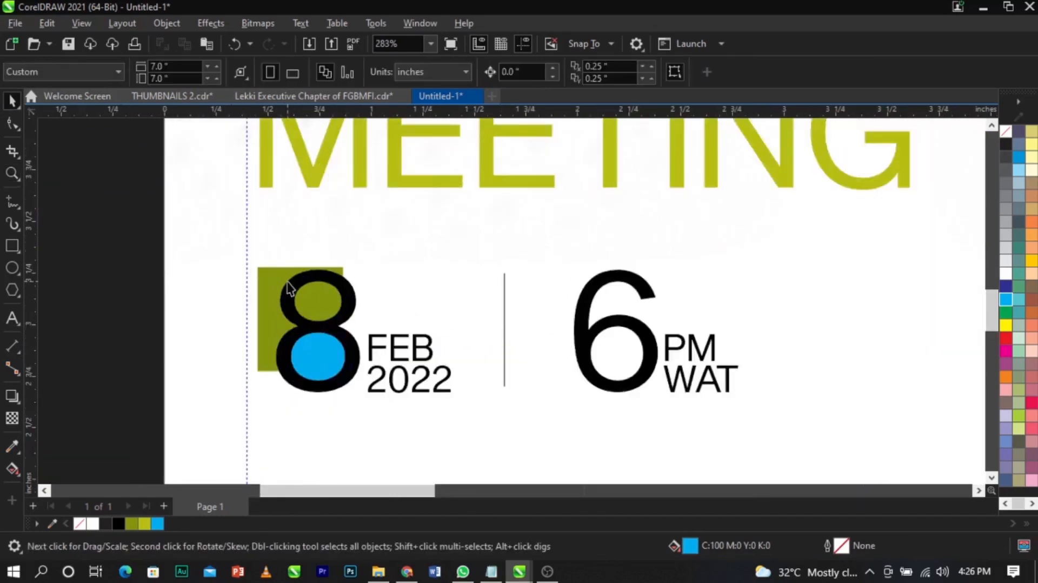
pyautogui.click(280, 278)
pyautogui.click(149, 523)
# - Move the alarm-clock image off the page beside its left edge
pyautogui.press('Escape')
pyautogui.scroll(-4, 331, 324)
pyautogui.press('z')
pyautogui.moveTo(244, 273); pyautogui.dragTo(545, 379)
pyautogui.moveTo(654, 391); pyautogui.dragTo(654, 391)
pyautogui.press('space')
pyautogui.scroll(-6, 502, 333)
pyautogui.moveTo(288, 249); pyautogui.dragTo(446, 352)
pyautogui.moveTo(391, 292); pyautogui.dragTo(557, 383)
pyautogui.press('space')
pyautogui.moveTo(350, 320); pyautogui.dragTo(284, 307)
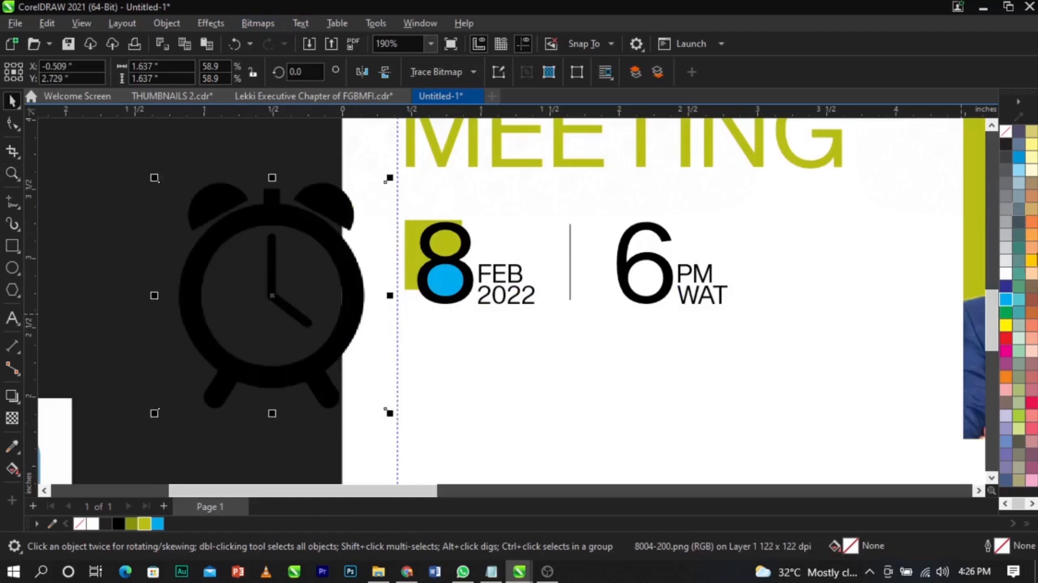
pyautogui.click(1031, 299)
pyautogui.click(1032, 313)
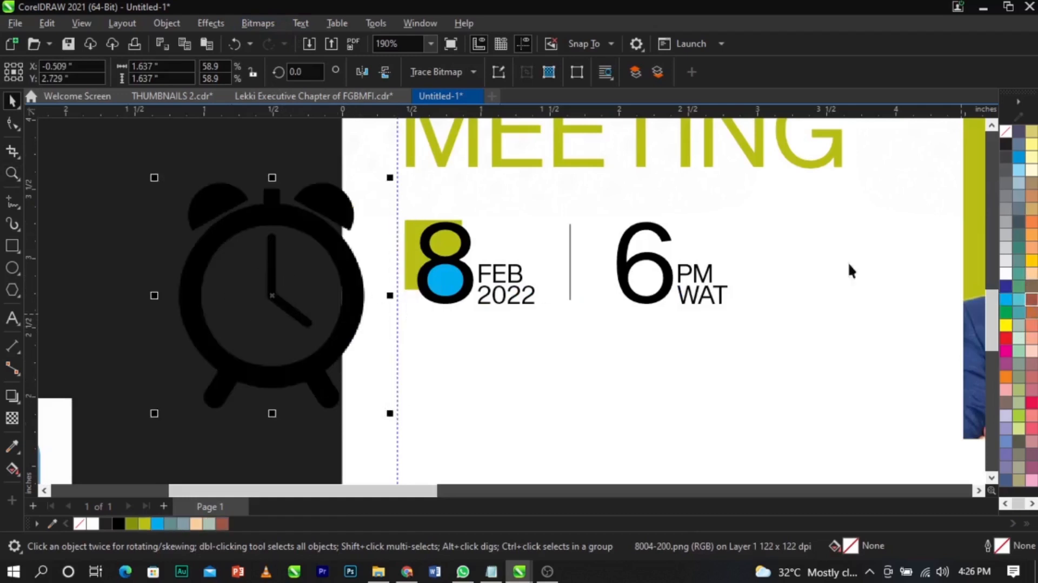
# - Convert the alarm-clock image to a bitmap
pyautogui.click(258, 23)
pyautogui.click(283, 35)
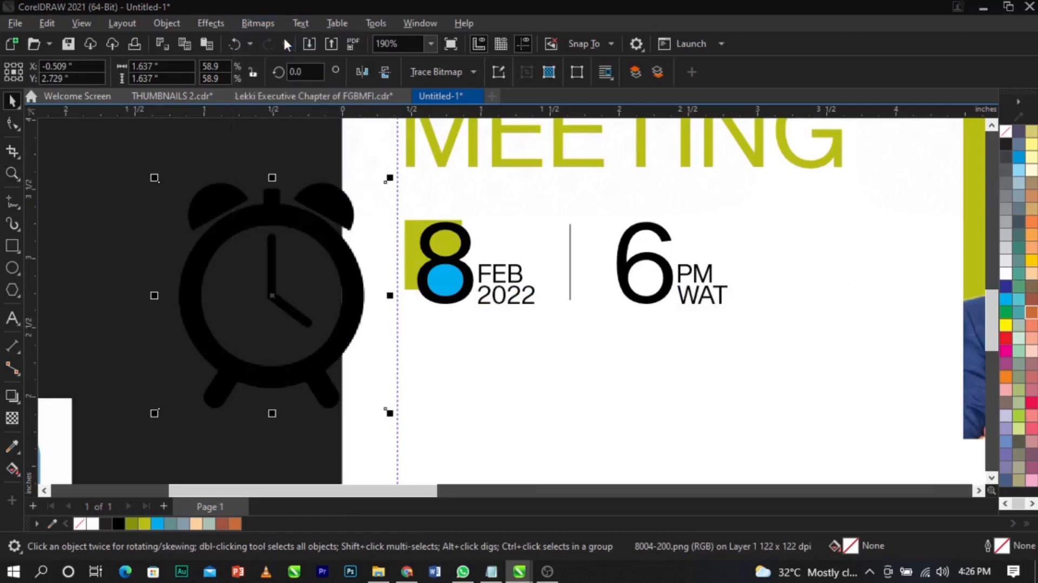
pyautogui.click(515, 373)
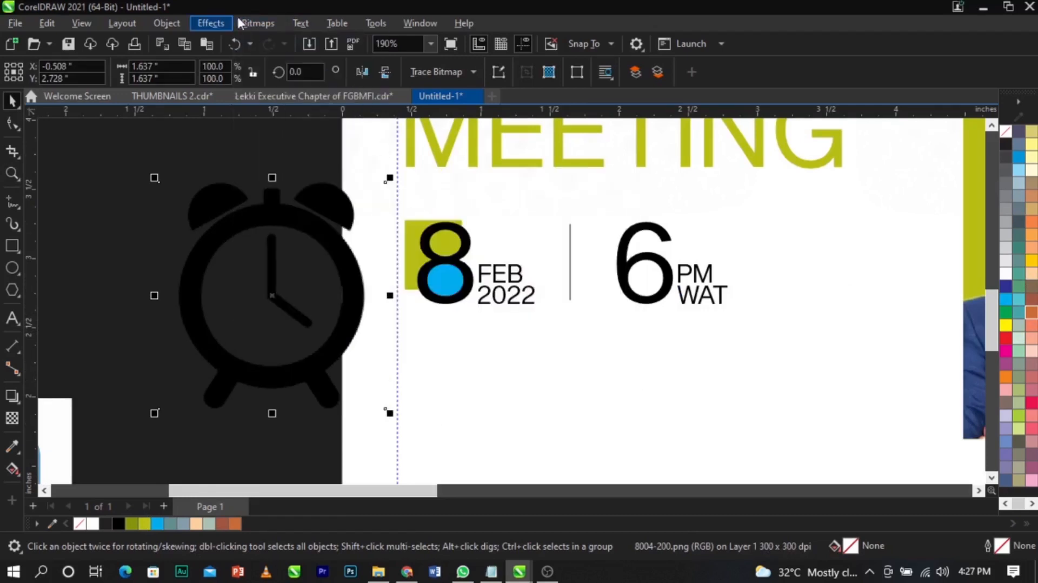
# - Change the clock bitmap's mode to Black and White (1-bit)
pyautogui.click(257, 22)
pyautogui.moveTo(270, 153)
pyautogui.click(416, 157)
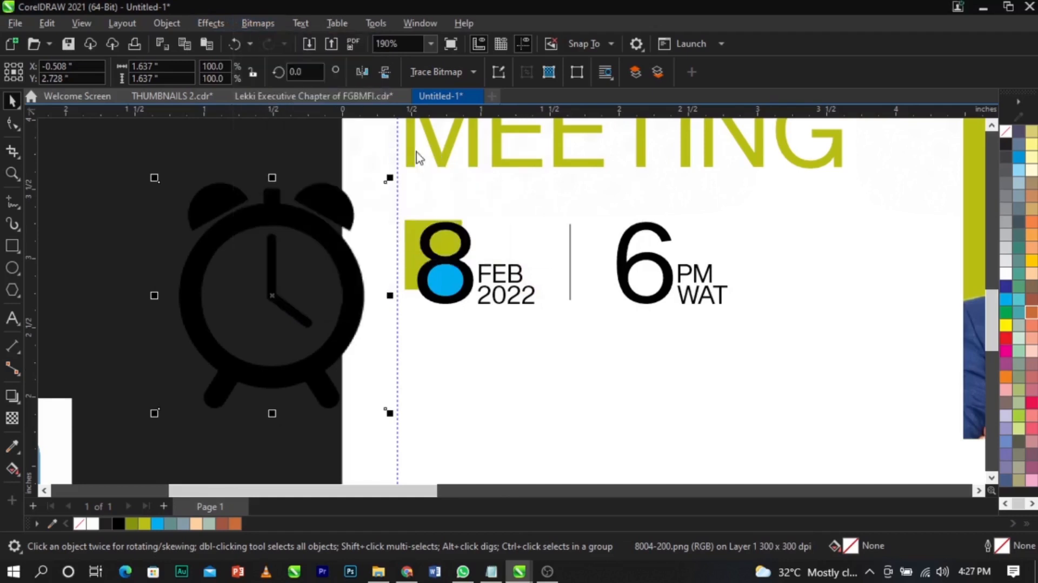
pyautogui.click(641, 455)
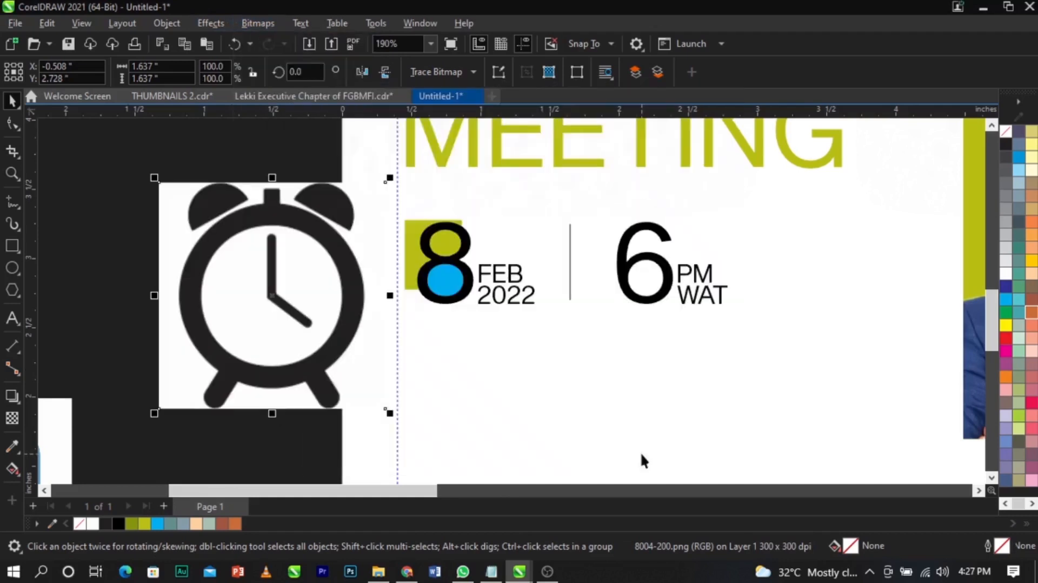
# - Trace the clock bitmap with Outline Trace > Line Art
pyautogui.click(440, 79)
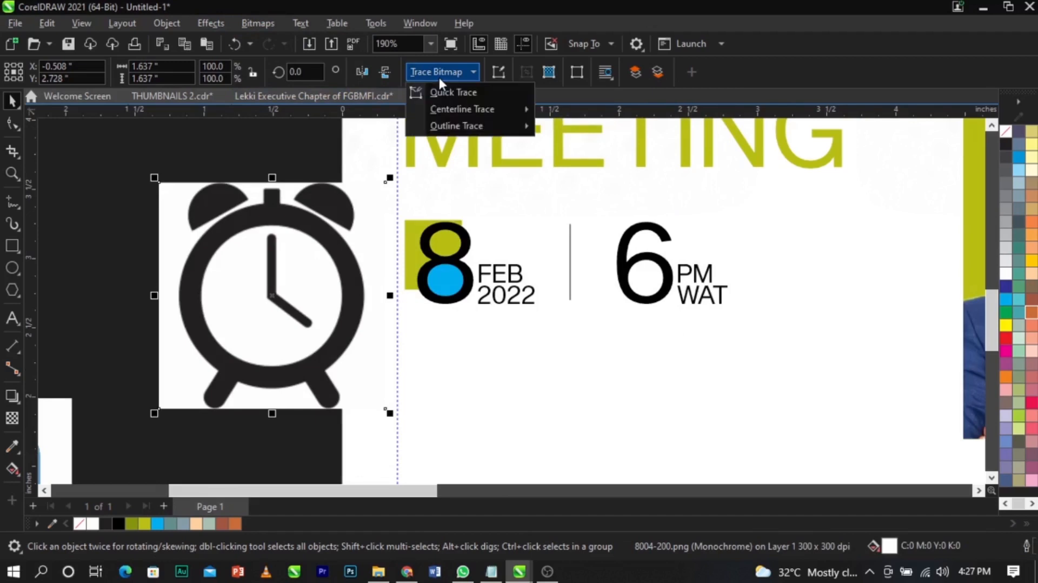
pyautogui.moveTo(454, 127)
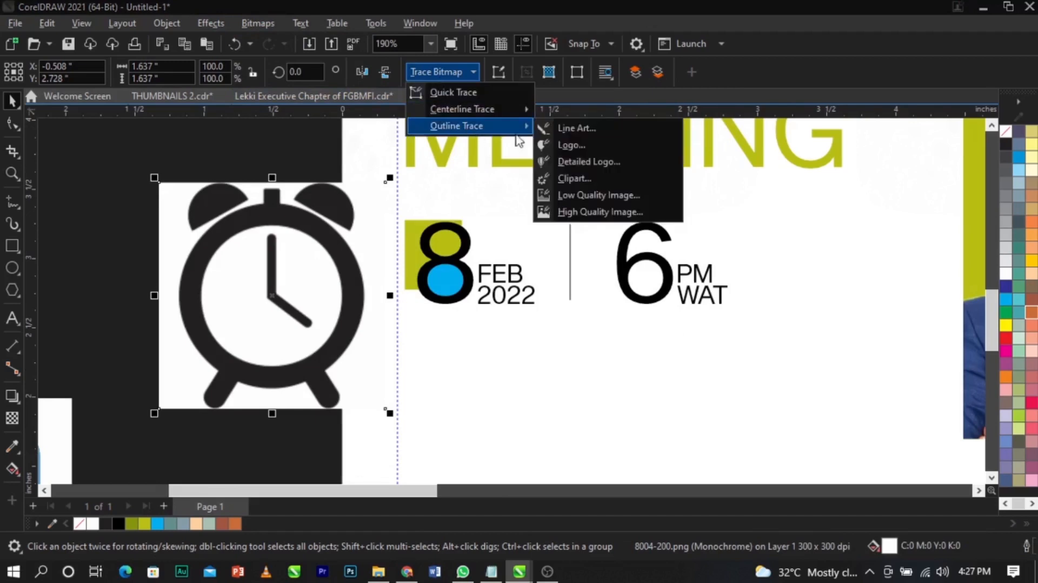
pyautogui.click(592, 130)
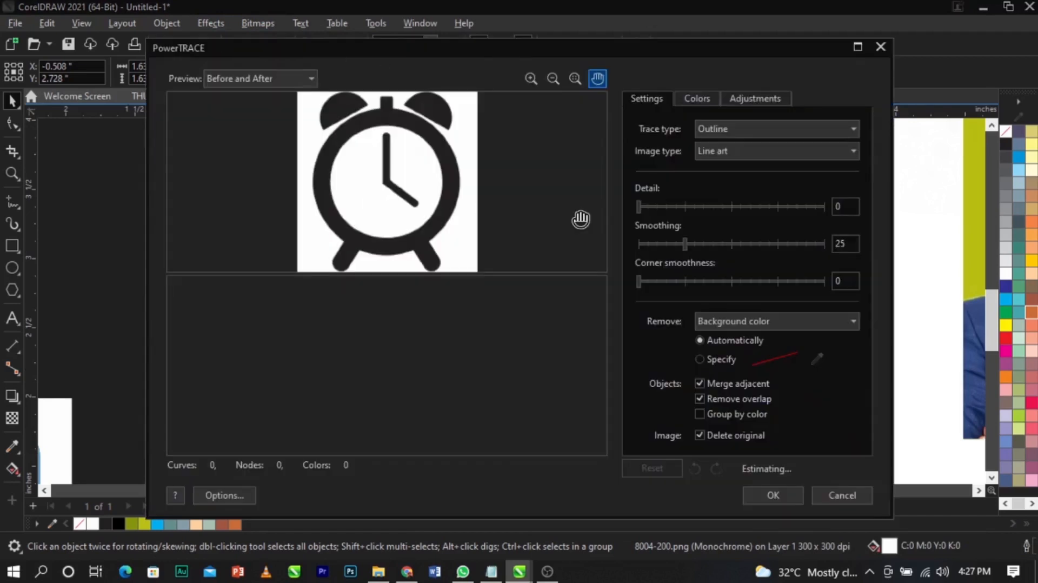
pyautogui.click(770, 495)
# - Move the traced clock aside and delete the original bitmap clock
pyautogui.moveTo(397, 362); pyautogui.dragTo(279, 309)
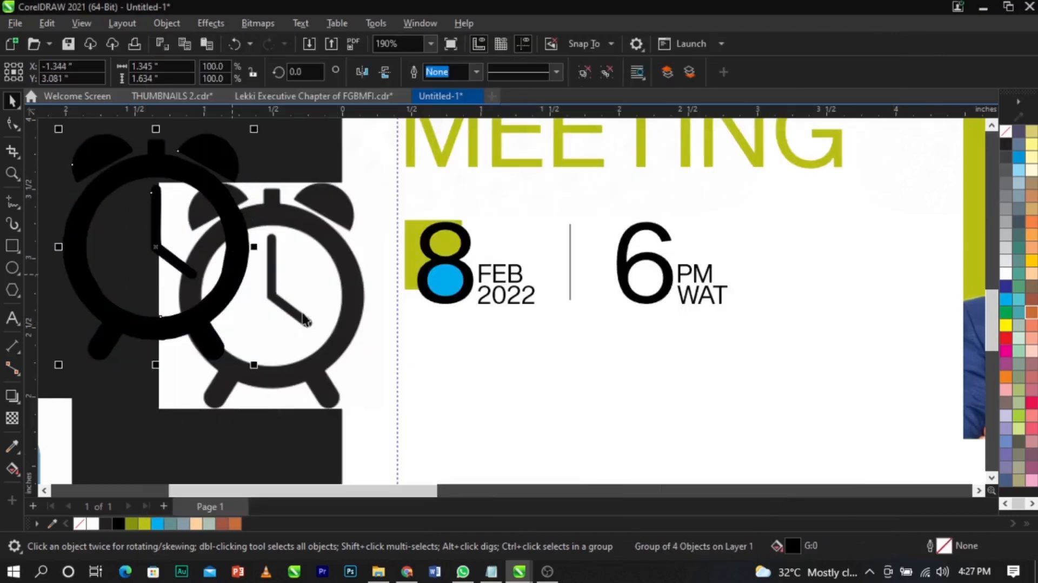
pyautogui.click(332, 336)
pyautogui.press('Delete')
# - Shrink the traced clock to a small icon and place it just left of the 6
pyautogui.click(229, 281)
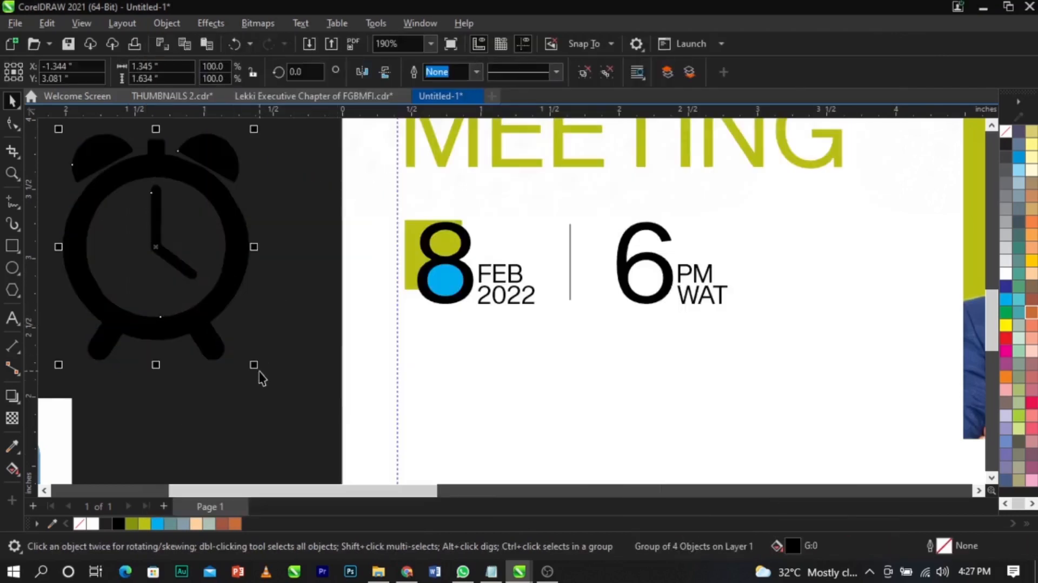
pyautogui.moveTo(254, 366); pyautogui.dragTo(595, 305)
pyautogui.press('z')
pyautogui.click(638, 282)
pyautogui.press('space')
pyautogui.moveTo(468, 322); pyautogui.dragTo(463, 354)
pyautogui.moveTo(406, 398); pyautogui.dragTo(513, 366)
pyautogui.scroll(-2, 513, 365)
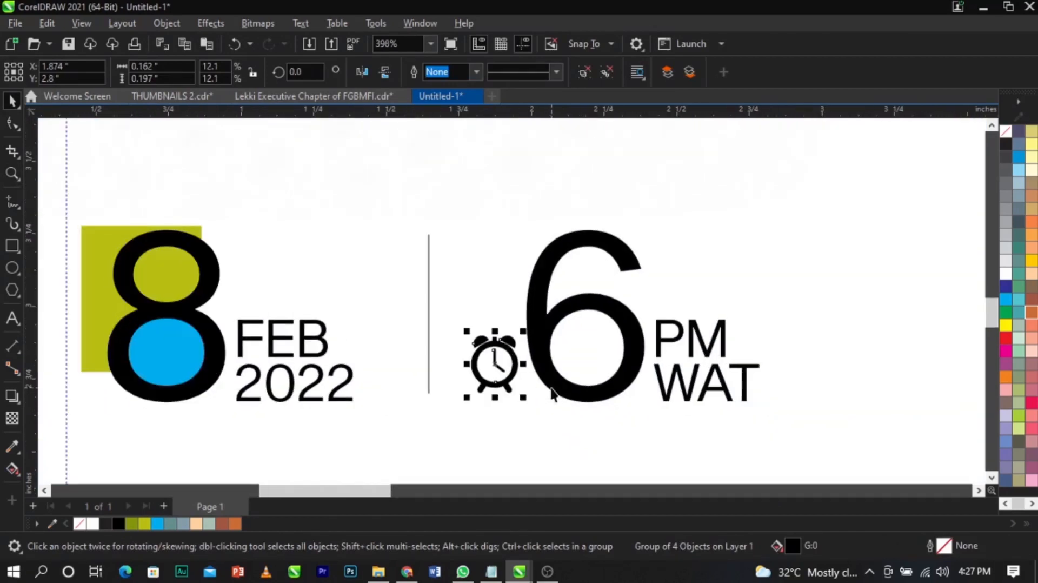
# - Bottom-align the clock with the 6
pyautogui.keyDown('shift'); pyautogui.click(535, 361); pyautogui.keyUp('shift')
pyautogui.press('b')
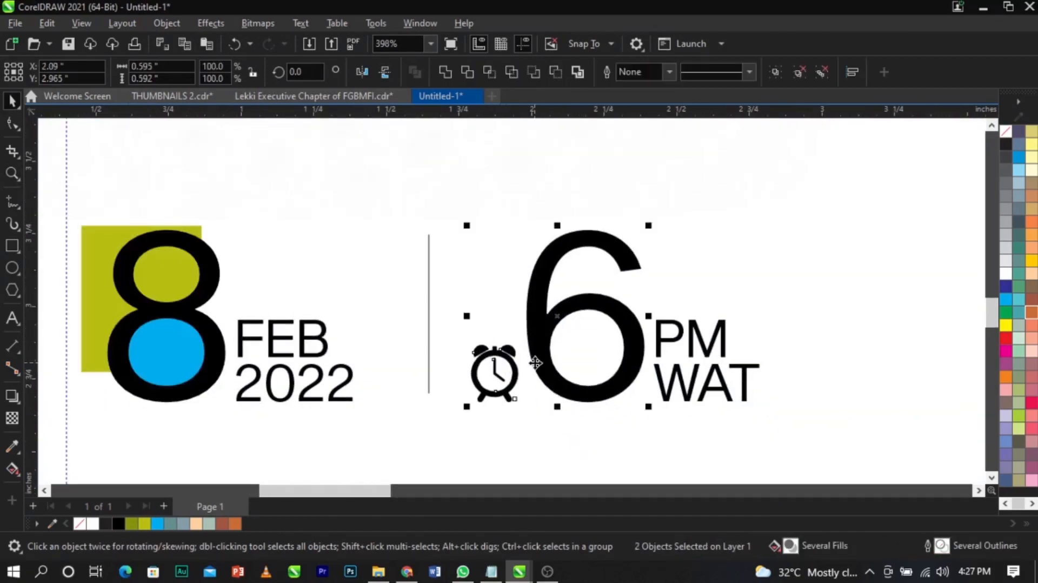
pyautogui.press('Escape')
# - Cut the meeting ID and passcode lines from the side text block and paste them as separate text
pyautogui.scroll(-6, 373, 277)
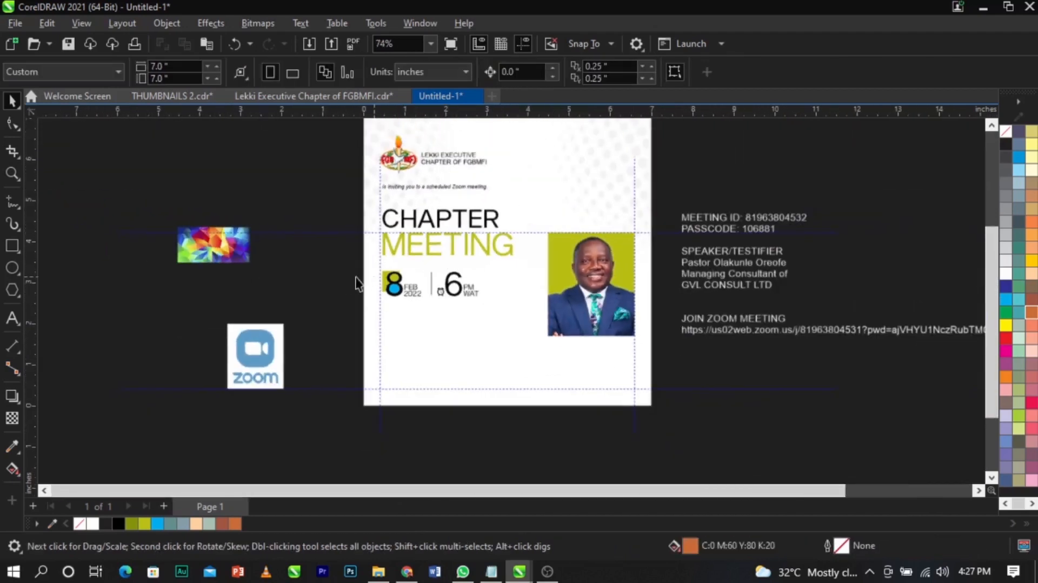
pyautogui.press('z')
pyautogui.moveTo(174, 186); pyautogui.dragTo(849, 429)
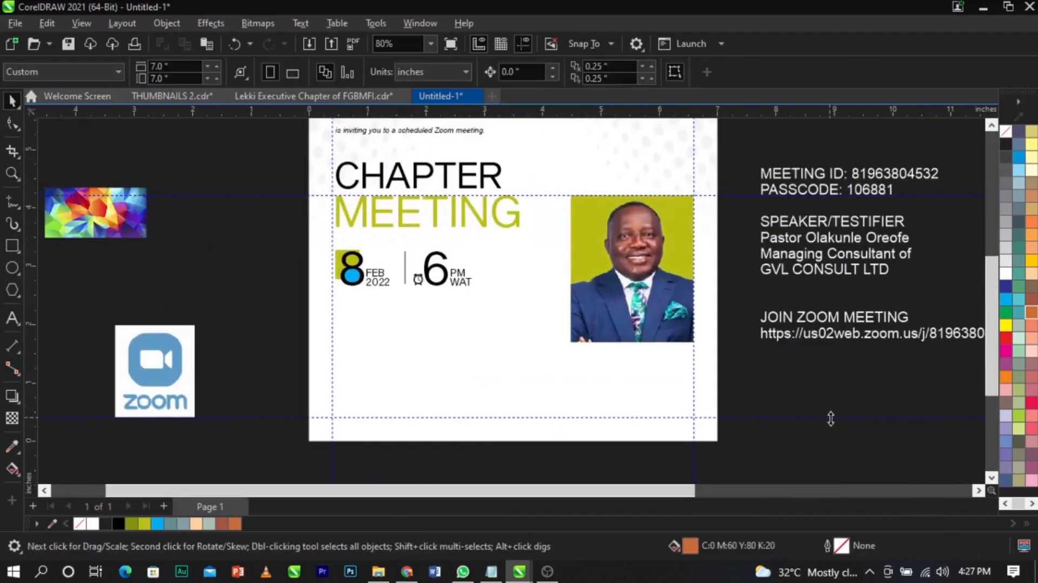
pyautogui.doubleClick(800, 194)
pyautogui.moveTo(926, 192); pyautogui.dragTo(759, 172)
pyautogui.press('Delete')
pyautogui.click(362, 345)
pyautogui.hotkey('ctrl', 'v')
pyautogui.hotkey('ctrl', 'space')
pyautogui.scroll(-2, 370, 352)
pyautogui.click(311, 357)
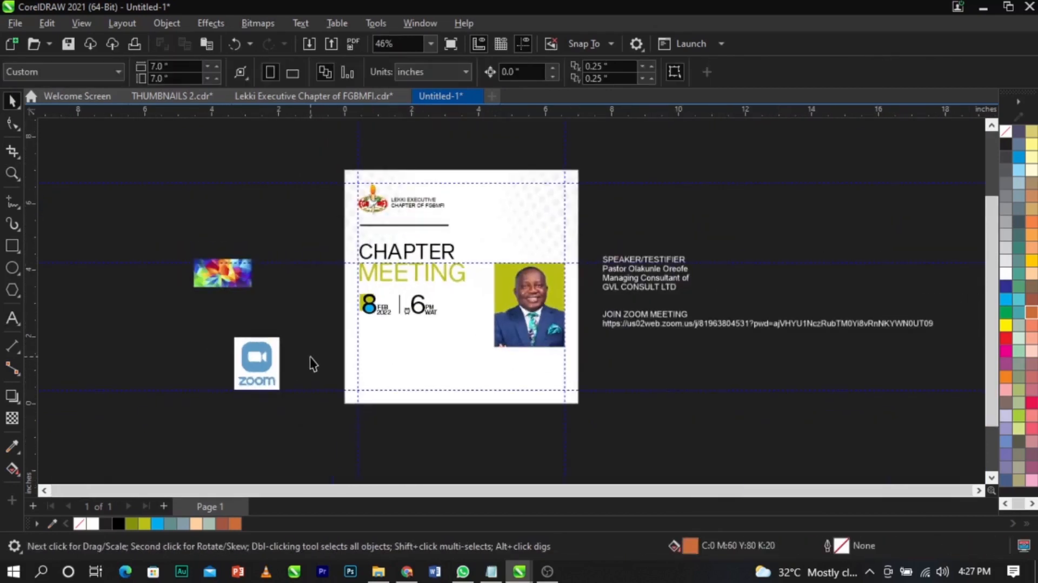
# - Color the pasted meeting ID and passcode text black below the date, and move the Zoom logo closer
pyautogui.moveTo(484, 241); pyautogui.dragTo(472, 225)
pyautogui.scroll(2, 472, 225)
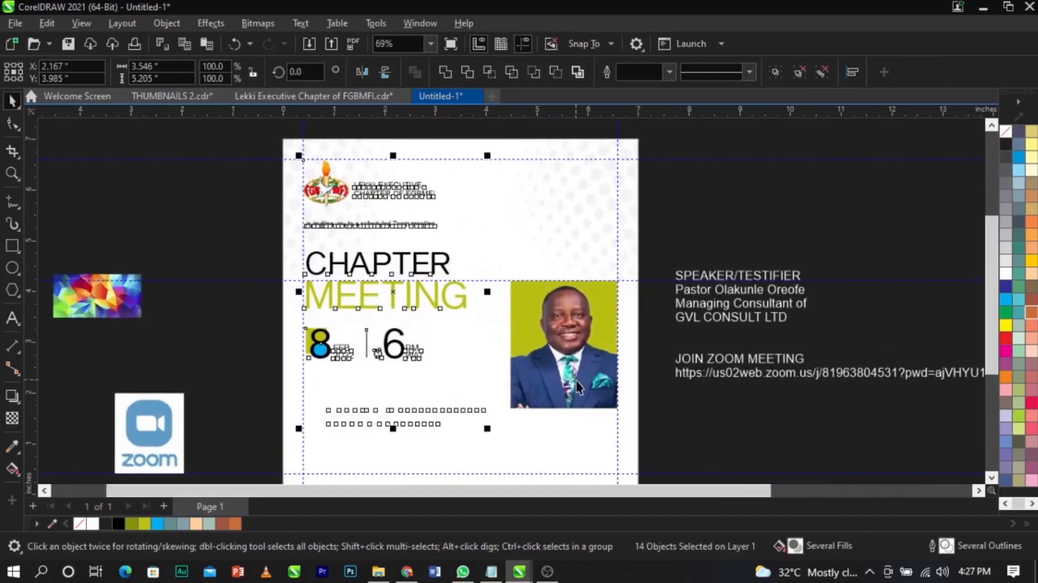
pyautogui.moveTo(213, 239); pyautogui.dragTo(650, 416)
pyautogui.scroll(-3, 654, 347)
pyautogui.press('Escape')
pyautogui.press('F2')
pyautogui.moveTo(351, 289); pyautogui.dragTo(639, 446)
pyautogui.press('space')
pyautogui.click(417, 337)
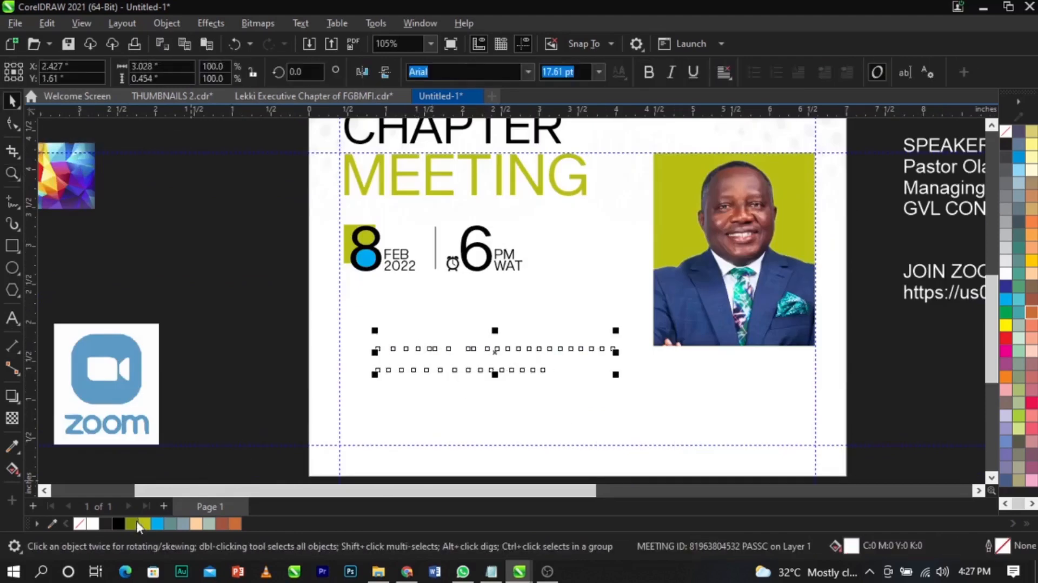
pyautogui.click(115, 521)
pyautogui.click(202, 377)
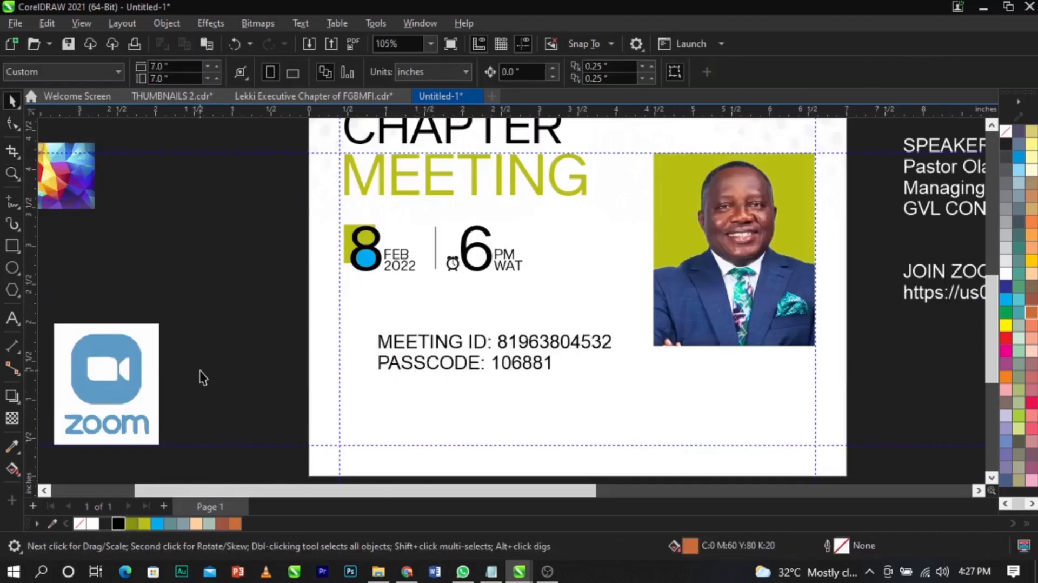
pyautogui.moveTo(92, 389); pyautogui.dragTo(201, 334)
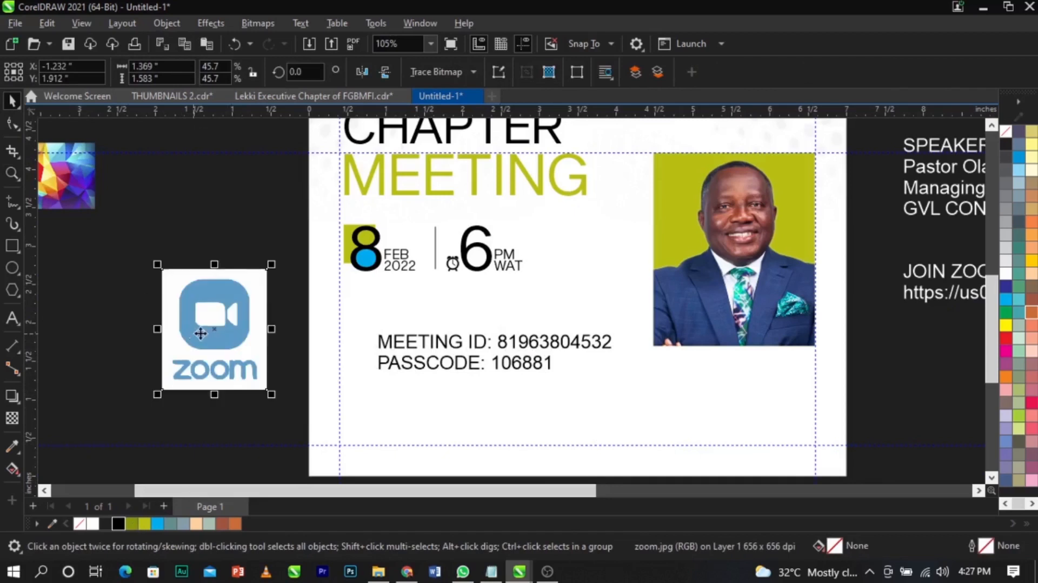
# - Zoom in on the Zoom logo and nudge it into position
pyautogui.press('z')
pyautogui.moveTo(109, 234); pyautogui.dragTo(470, 447)
pyautogui.press('space')
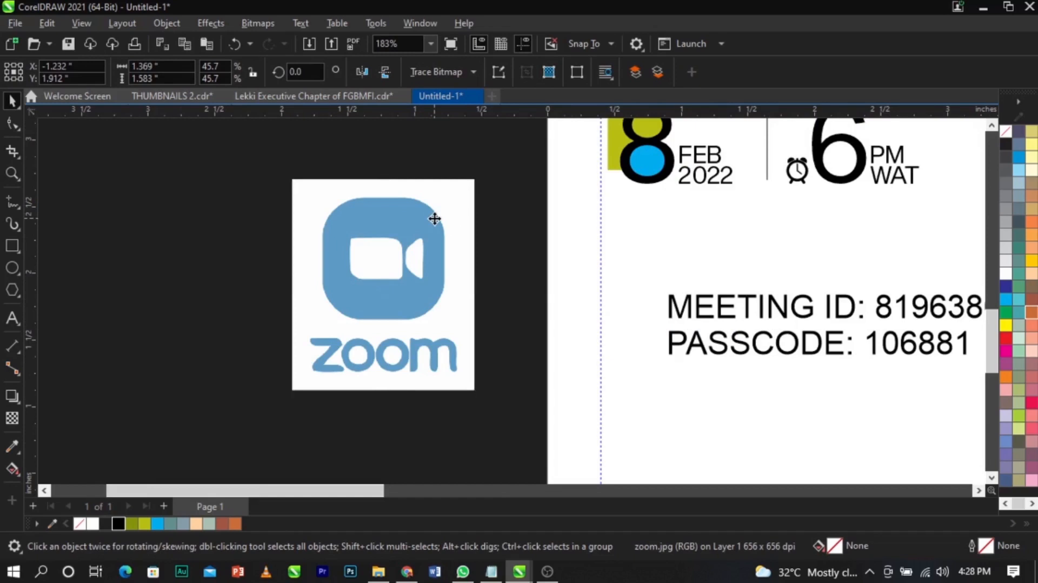
pyautogui.moveTo(436, 261); pyautogui.dragTo(435, 277)
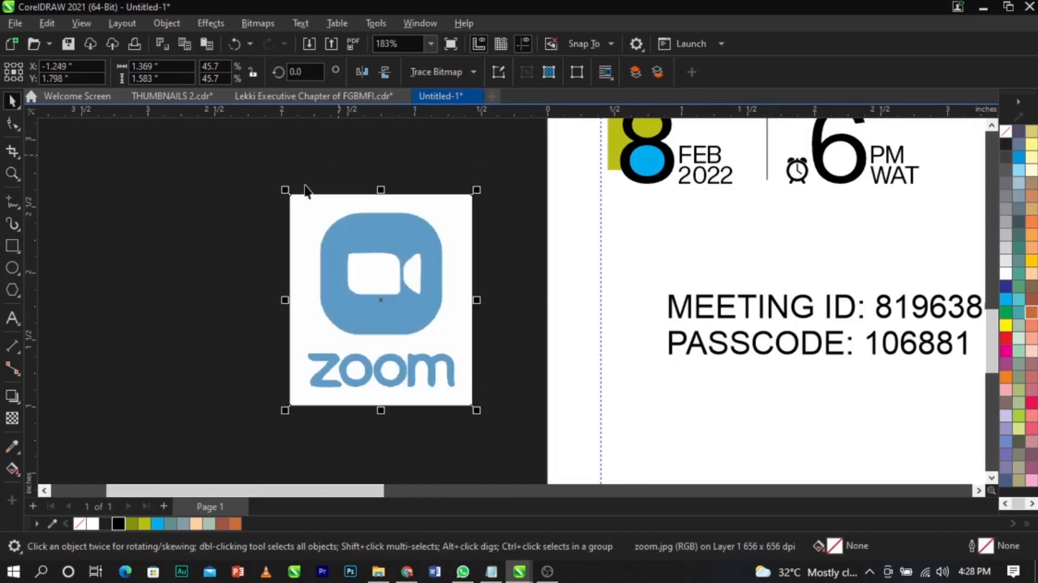
pyautogui.click(258, 23)
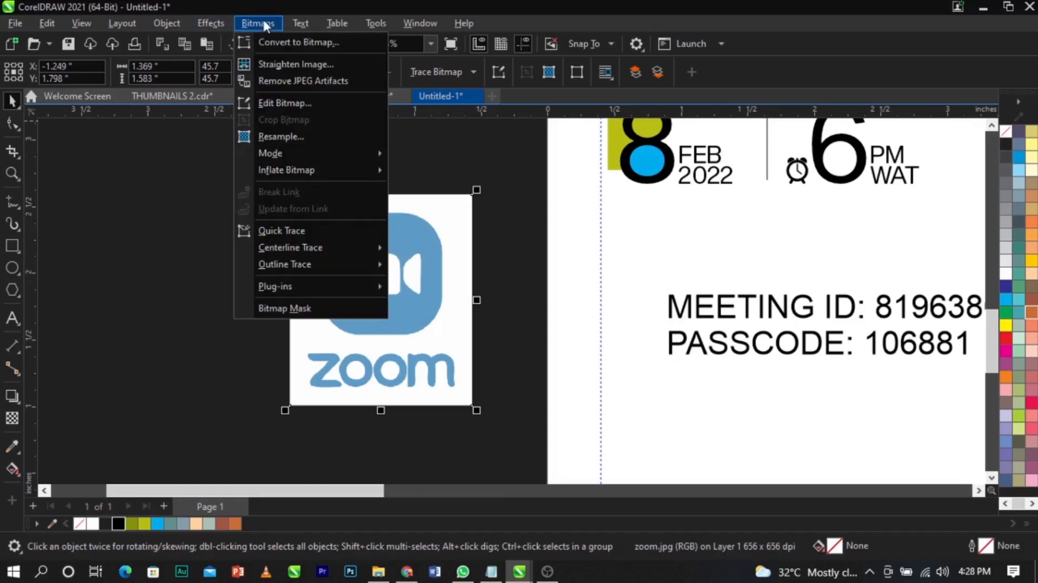
pyautogui.click(414, 294)
pyautogui.moveTo(453, 237); pyautogui.dragTo(444, 232)
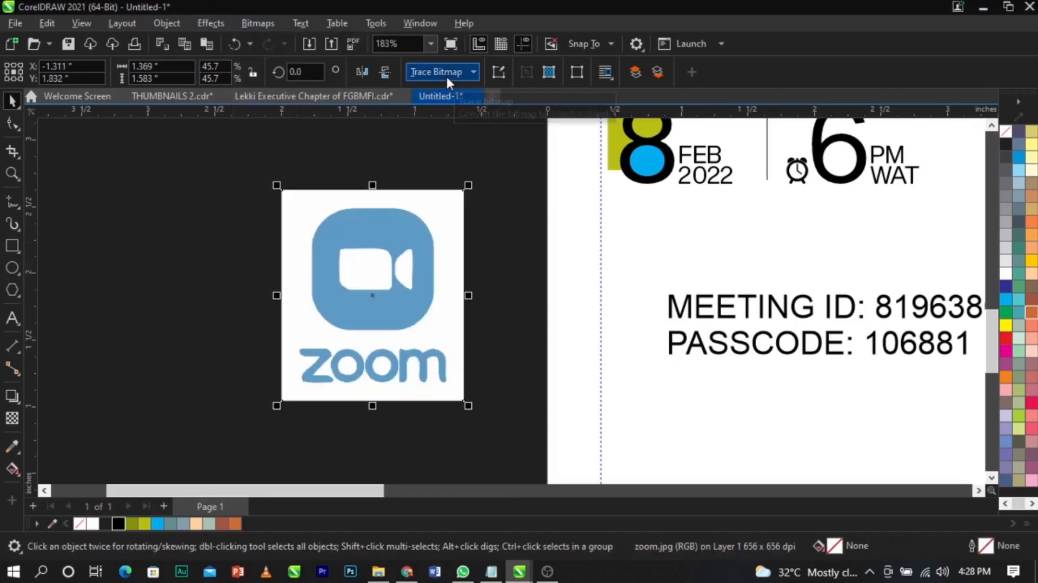
# - Duplicate the Zoom logo to the left and convert the original to Black and White (1-bit)
pyautogui.moveTo(419, 247); pyautogui.dragTo(192, 248)
pyautogui.click(388, 270)
pyautogui.click(266, 24)
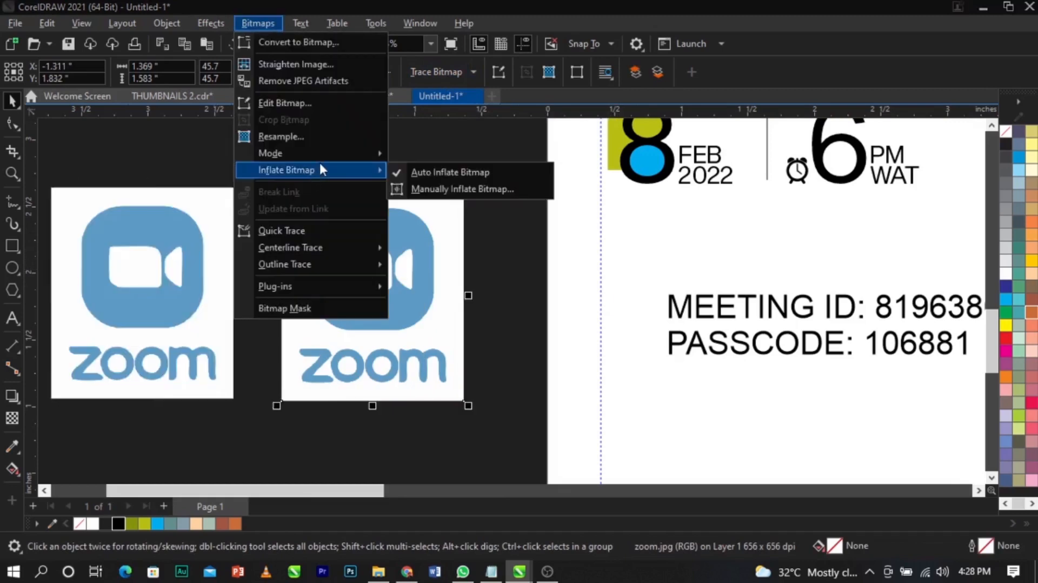
pyautogui.moveTo(320, 156)
pyautogui.click(475, 155)
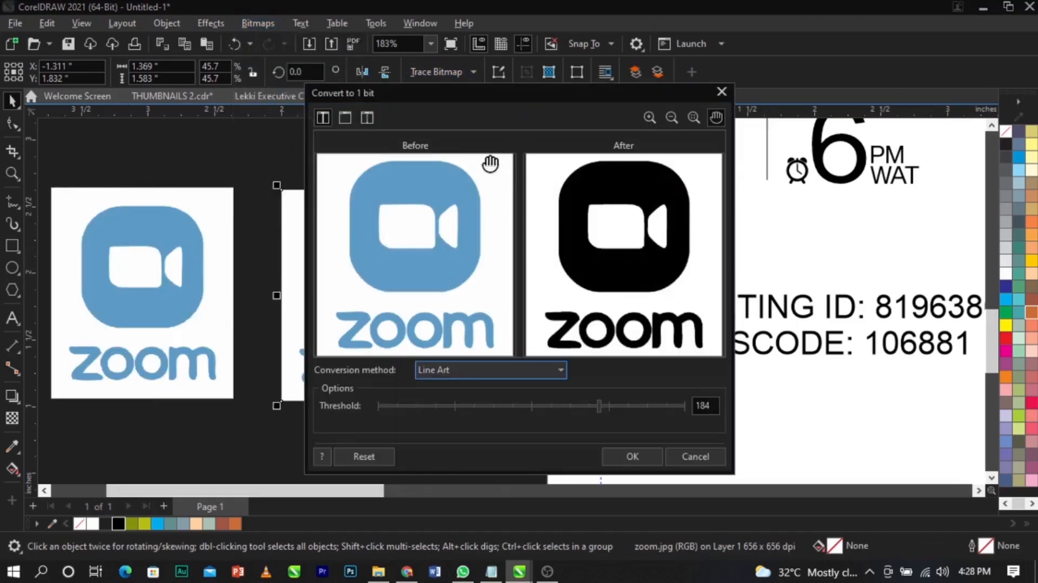
pyautogui.click(644, 454)
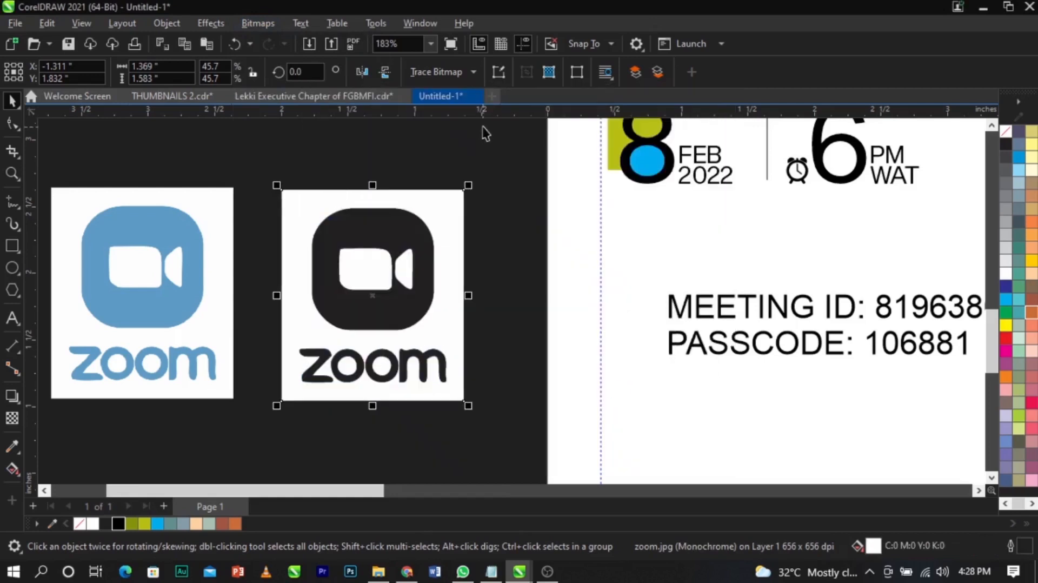
# - Trace the black-and-white logo with Outline Trace > Line Art and delete the source bitmap
pyautogui.click(452, 73)
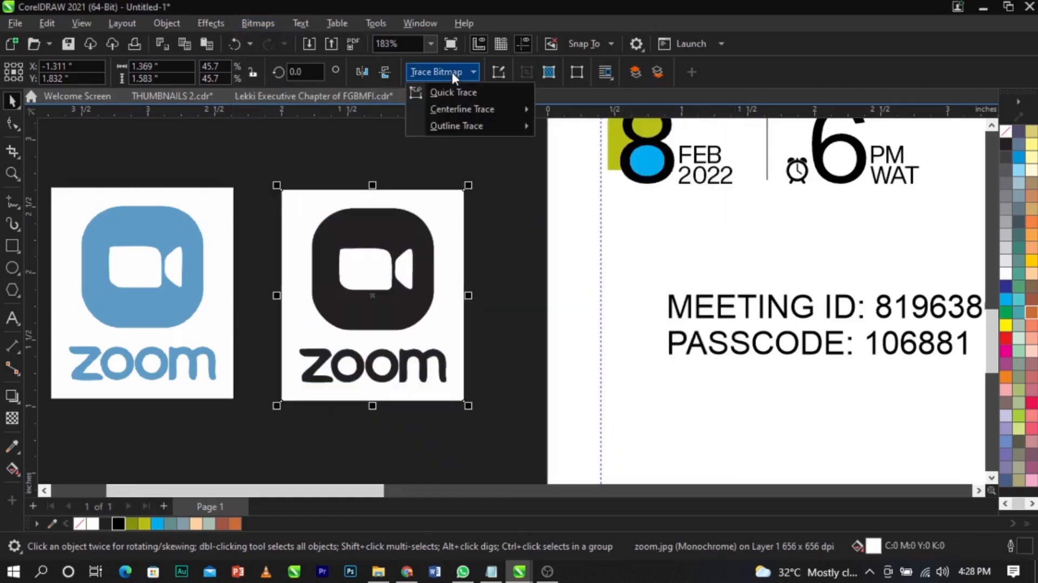
pyautogui.moveTo(468, 129)
pyautogui.click(576, 130)
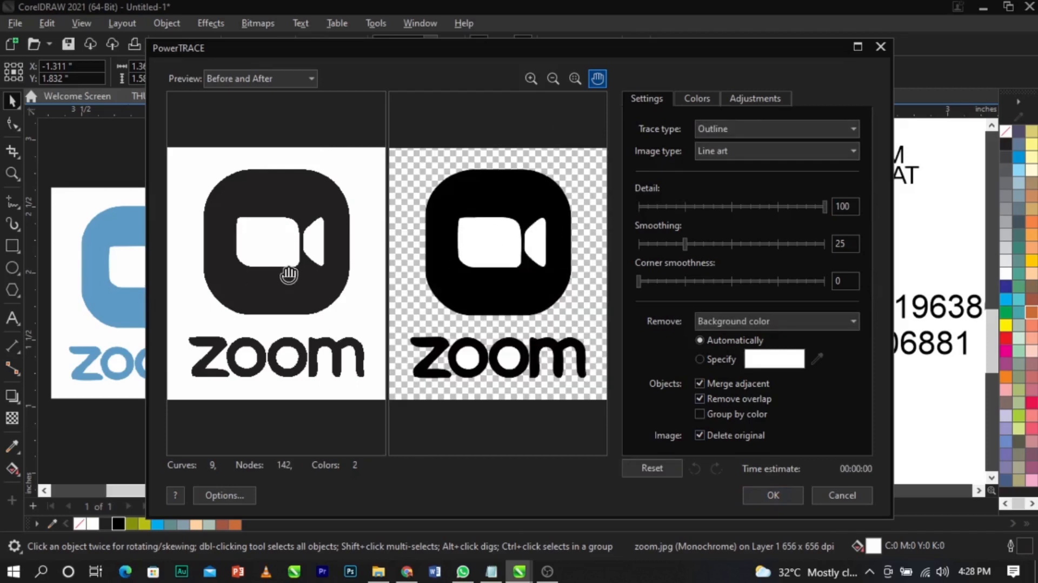
pyautogui.click(765, 497)
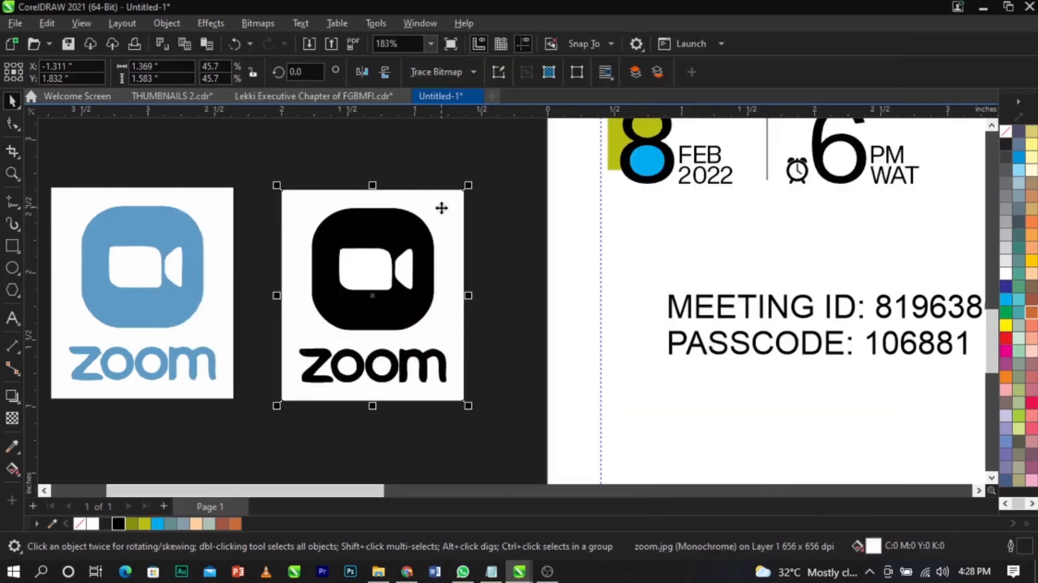
pyautogui.press('Delete')
# - Ungroup the trace, remove the white camera body, lens and o counters, and group the rest
pyautogui.click(393, 263)
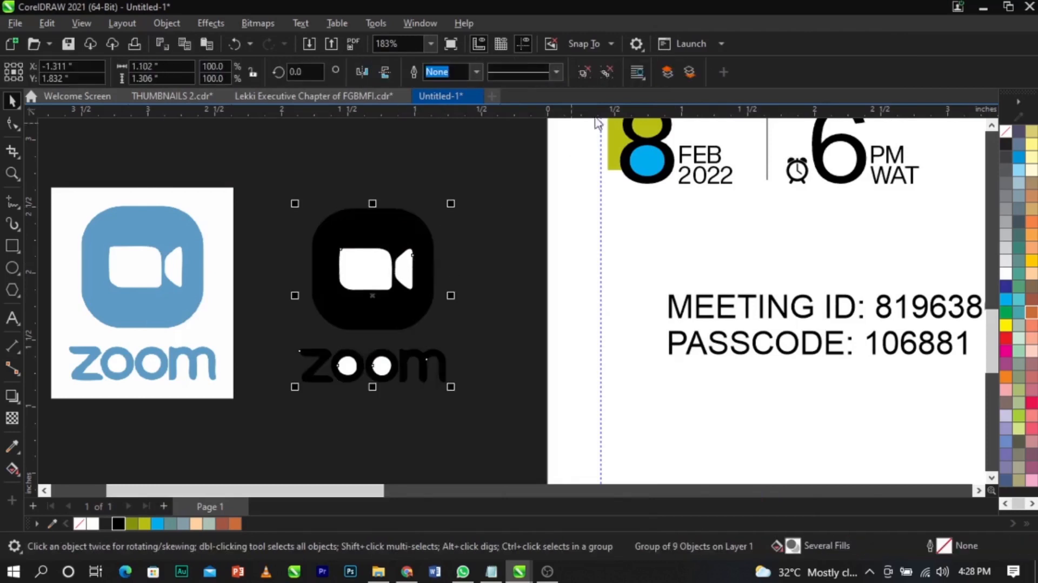
pyautogui.click(584, 67)
pyautogui.click(357, 272)
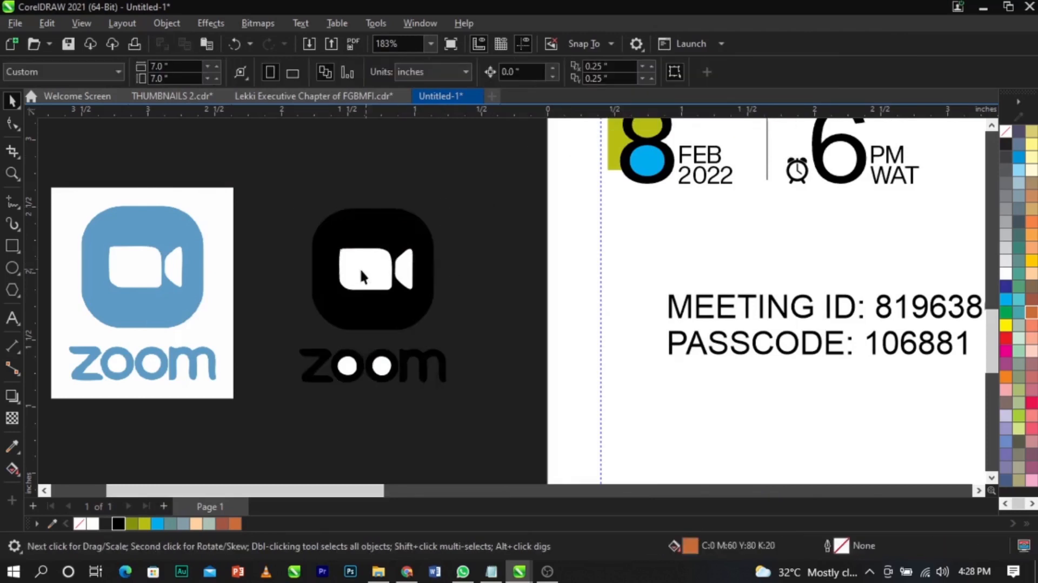
pyautogui.press('Delete')
pyautogui.click(409, 280)
pyautogui.press('Delete')
pyautogui.click(382, 363)
pyautogui.press('Delete')
pyautogui.click(354, 360)
pyautogui.press('Delete')
pyautogui.moveTo(278, 424); pyautogui.dragTo(507, 184)
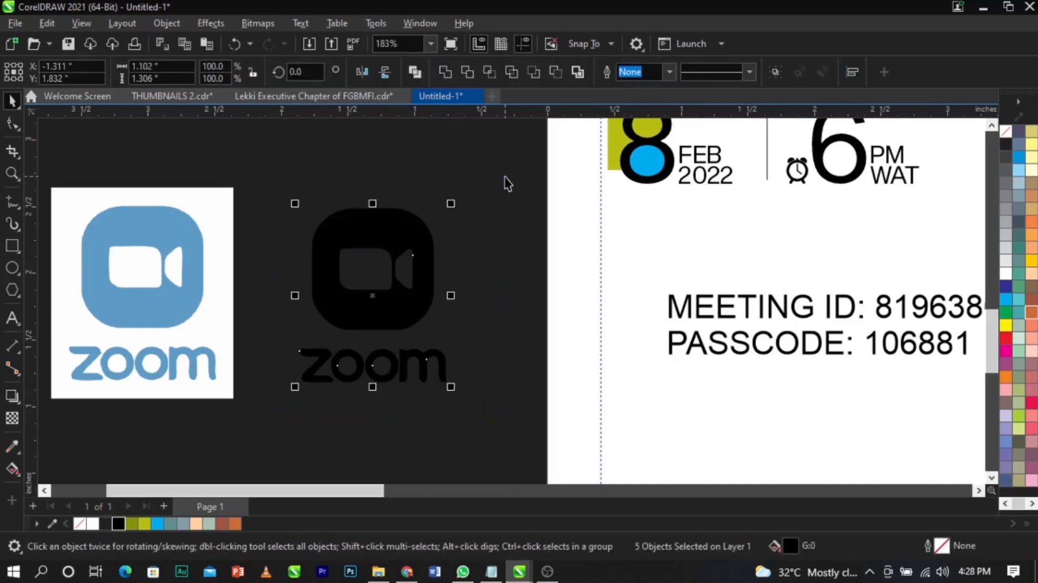
pyautogui.hotkey('ctrl', 'g')
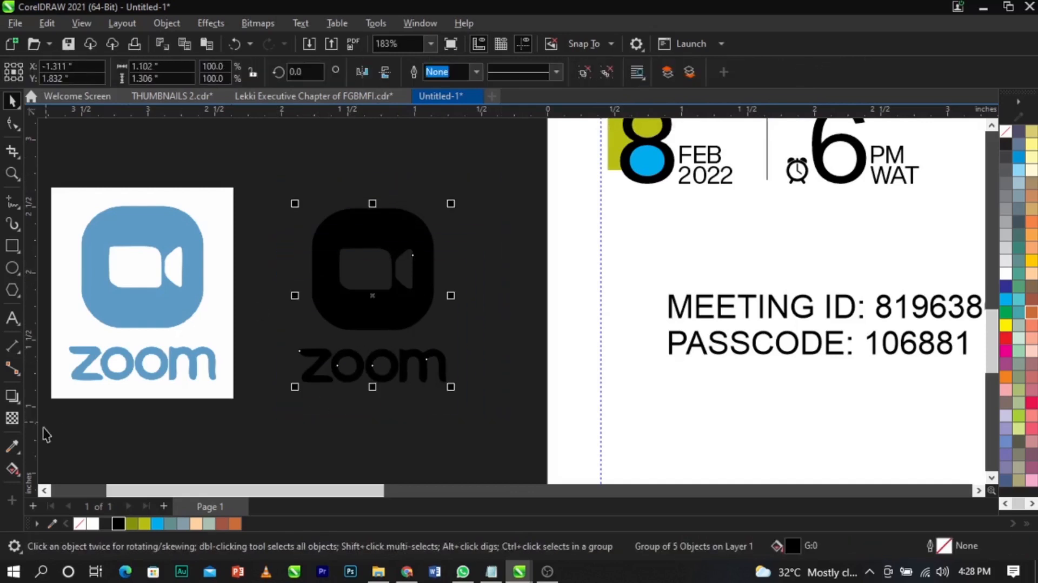
# - Fill the traced logo with blue #5C9BC4 sampled from the original, then delete the original bitmap
pyautogui.click(12, 448)
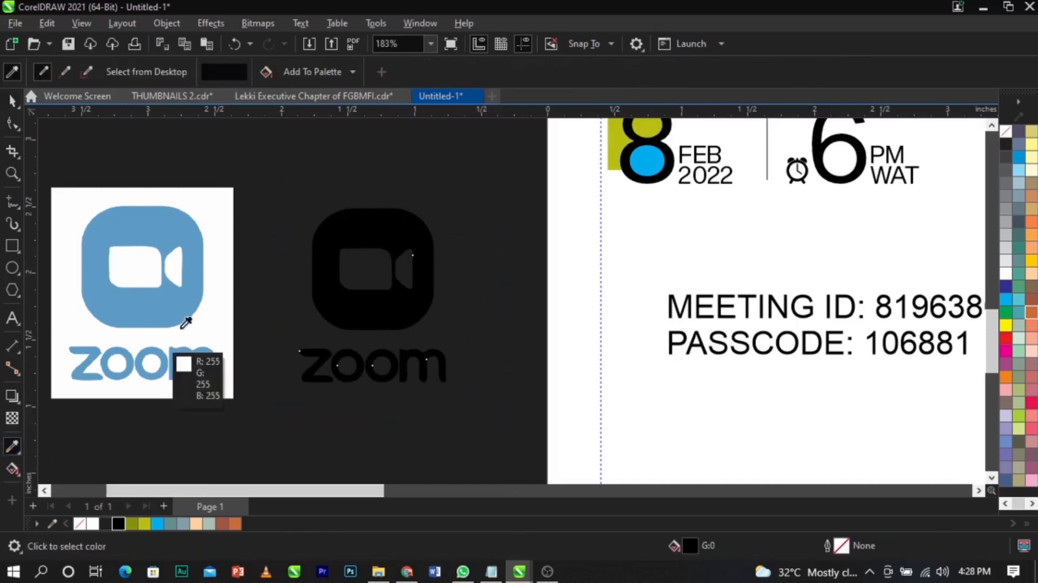
pyautogui.click(178, 226)
pyautogui.click(364, 230)
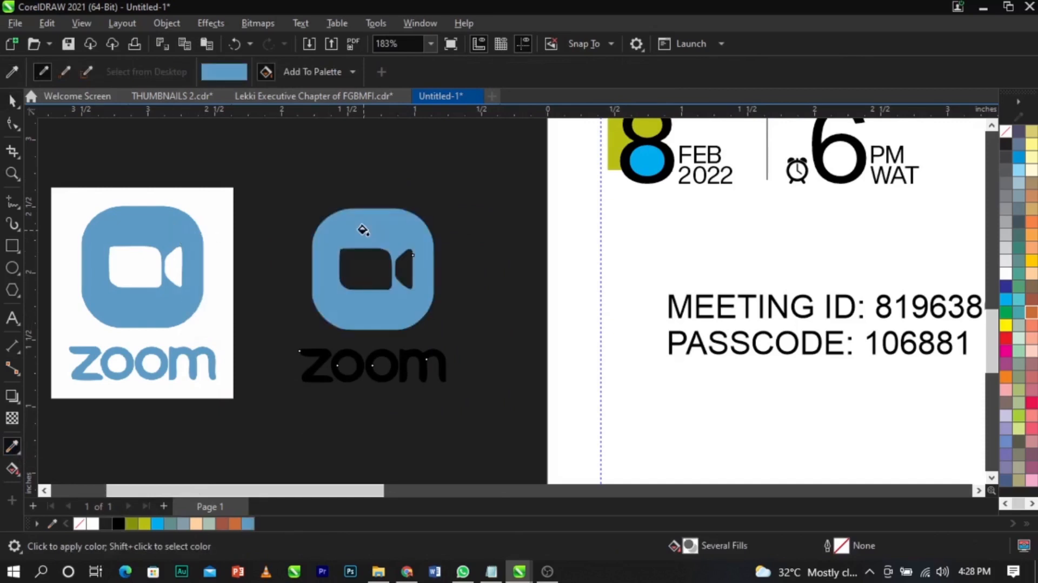
pyautogui.press('space')
pyautogui.hotkey('ctrl', 'r')
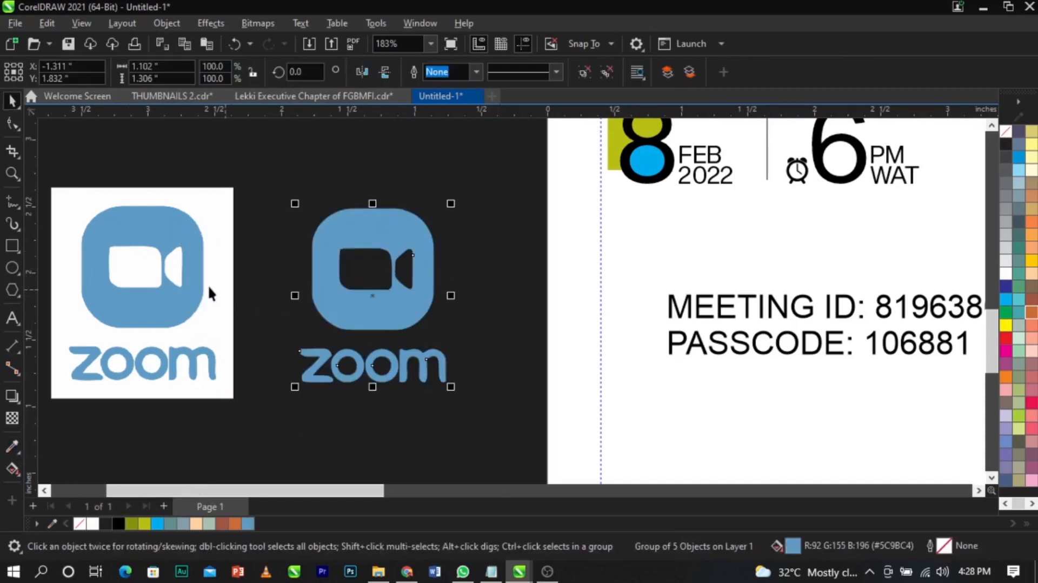
pyautogui.click(230, 294)
pyautogui.press('Delete')
# - Place the blue logo on the flyer at about a third of its size, left of the meeting text
pyautogui.scroll(-5, 306, 300)
pyautogui.moveTo(318, 294); pyautogui.dragTo(377, 297)
pyautogui.press('z')
pyautogui.moveTo(325, 255); pyautogui.dragTo(541, 351)
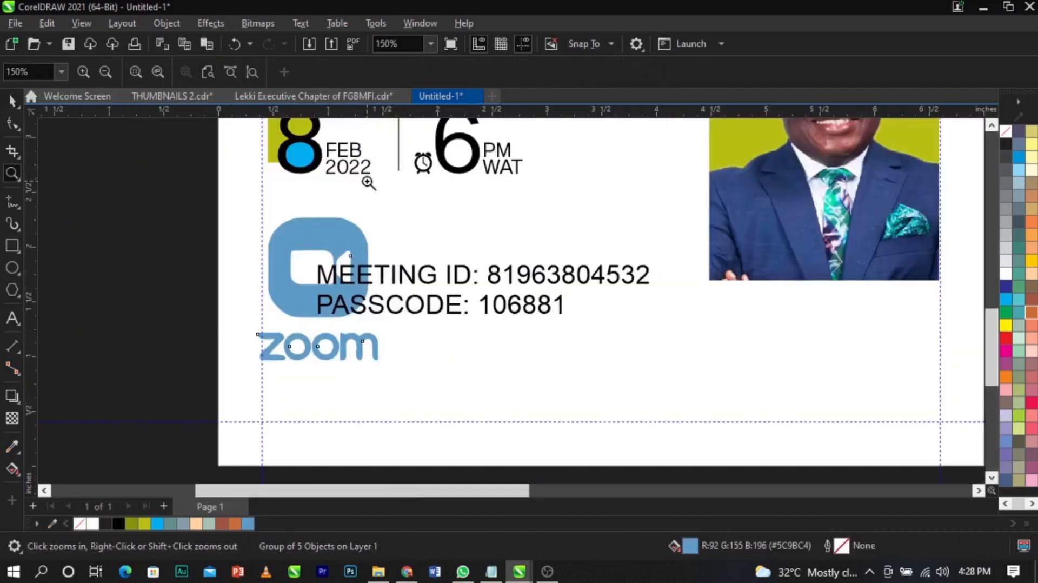
pyautogui.press('space')
pyautogui.moveTo(384, 214); pyautogui.dragTo(380, 265)
pyautogui.scroll(3, 380, 266)
pyautogui.moveTo(303, 291); pyautogui.dragTo(265, 296)
pyautogui.moveTo(313, 351); pyautogui.dragTo(316, 360)
pyautogui.moveTo(287, 329); pyautogui.dragTo(272, 304)
pyautogui.moveTo(379, 283); pyautogui.dragTo(408, 274)
pyautogui.doubleClick(475, 277)
# - Put the ID and passcode numbers on their own lines, set Sequel Sans Book Head, and halve the text size
pyautogui.click(627, 273)
pyautogui.press('Return')
pyautogui.click(619, 367)
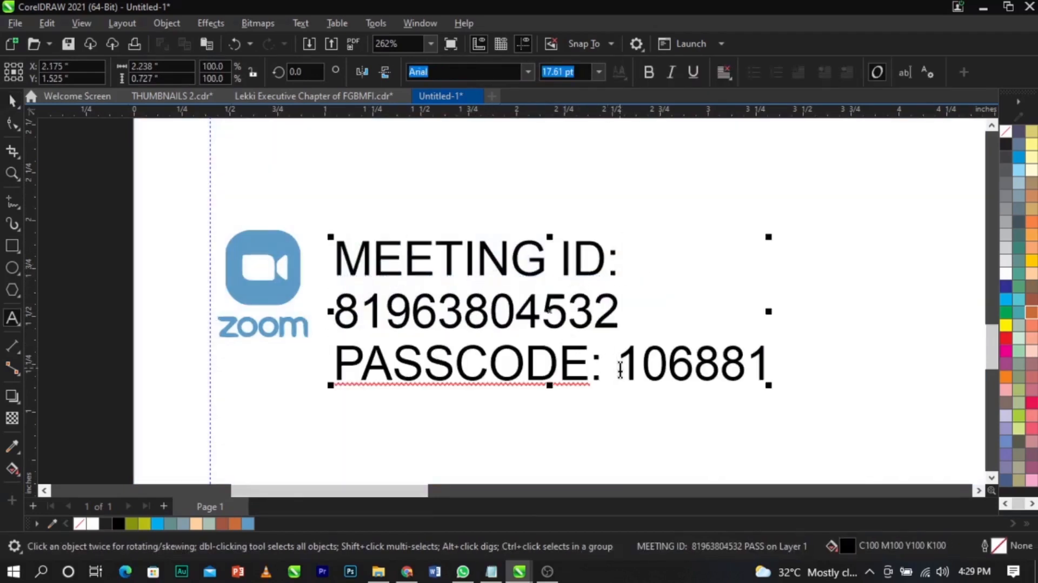
pyautogui.press('Return')
pyautogui.press('Escape')
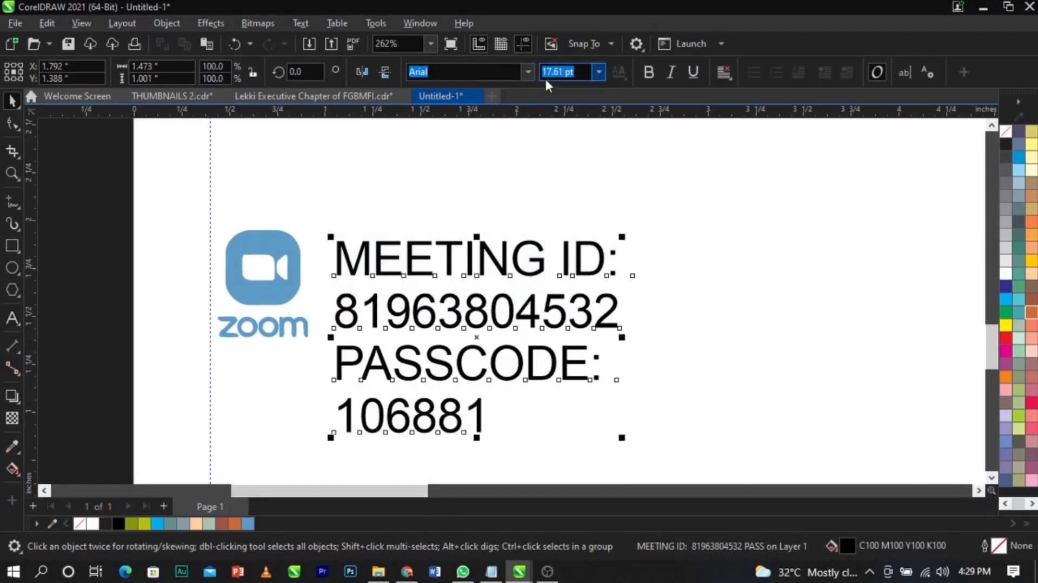
pyautogui.click(528, 73)
pyautogui.click(517, 116)
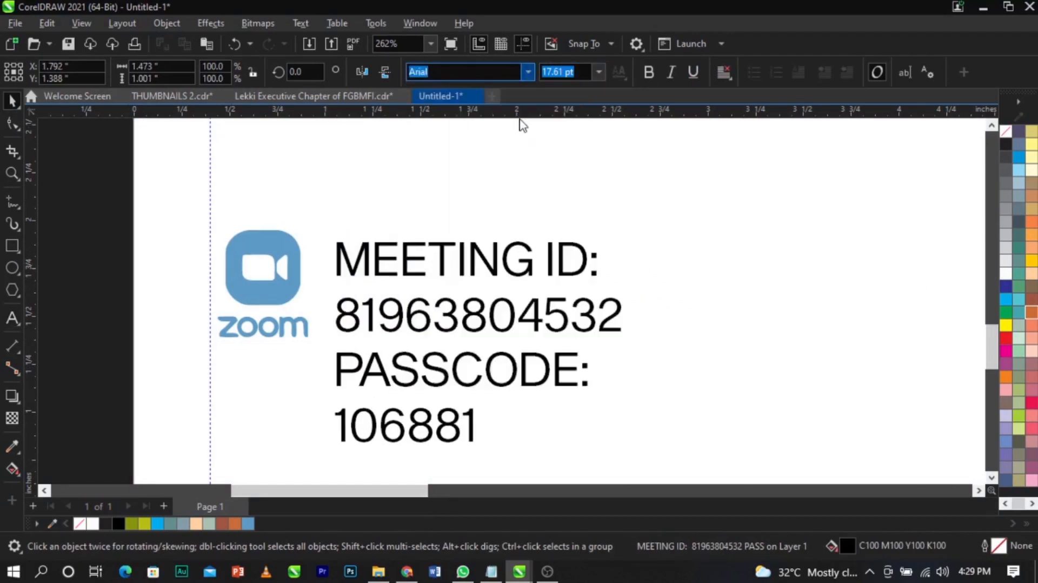
pyautogui.moveTo(626, 448); pyautogui.dragTo(471, 387)
pyautogui.moveTo(422, 296); pyautogui.dragTo(343, 297)
pyautogui.hotkey('ctrl', 'c')
# - Move the passcode lines into separate text and break apart the meeting ID text with Ctrl+K
pyautogui.doubleClick(432, 294)
pyautogui.press('Delete')
pyautogui.click(402, 399)
pyautogui.hotkey('ctrl', 'v')
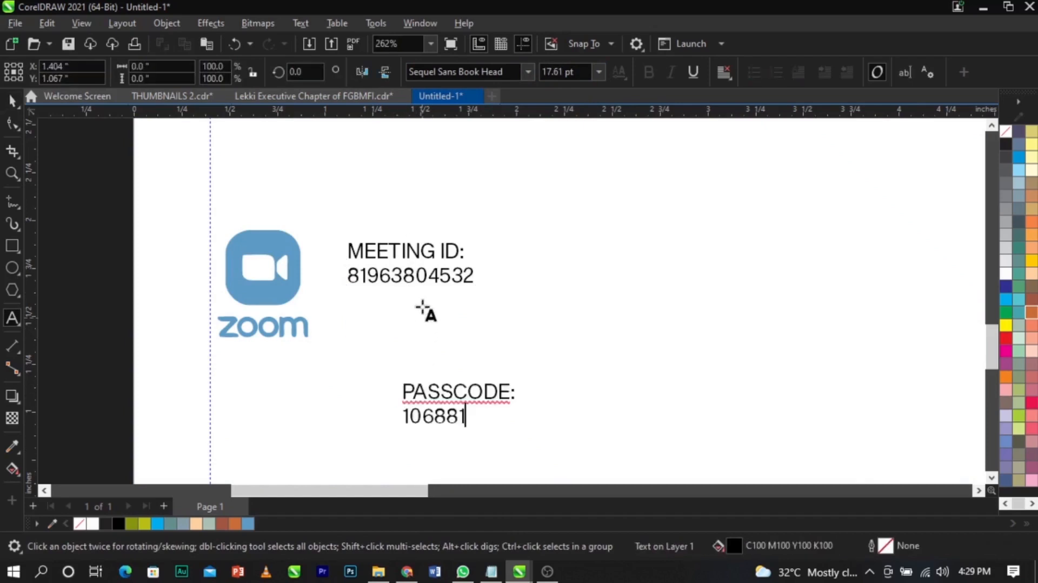
pyautogui.hotkey('ctrl', 'space')
pyautogui.click(430, 276)
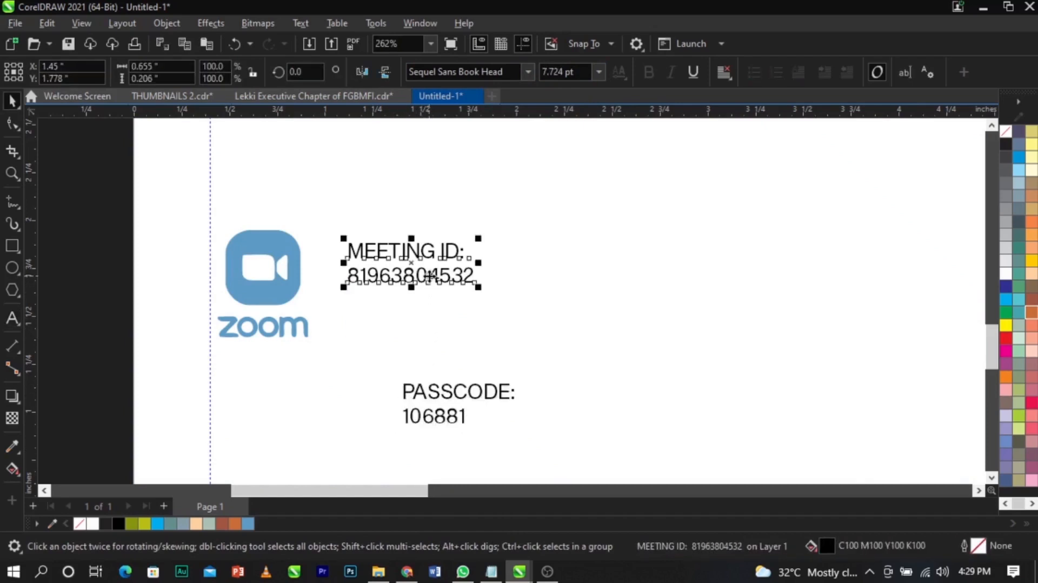
pyautogui.hotkey('ctrl', 'k')
pyautogui.scroll(2, 456, 232)
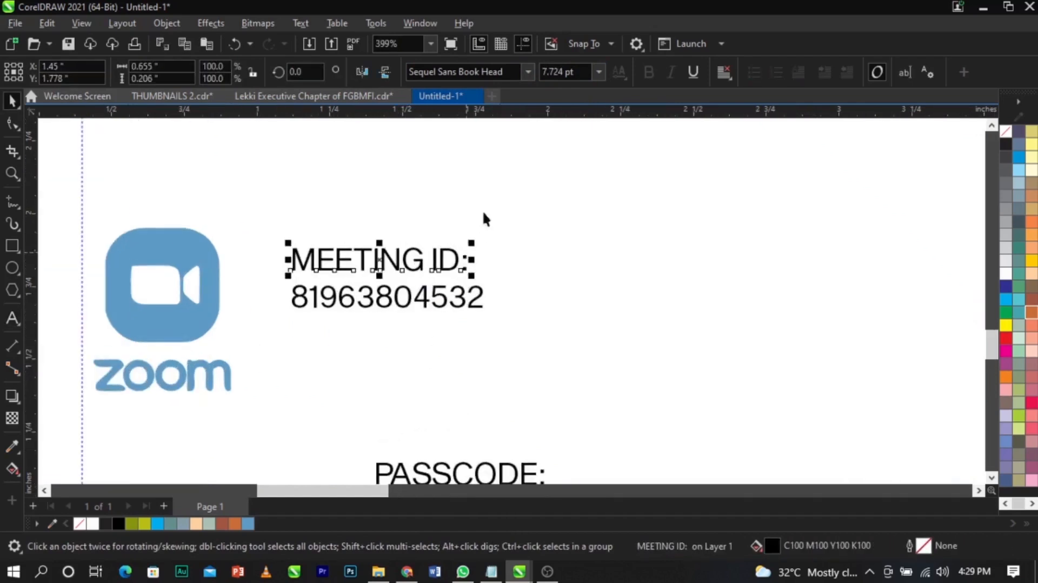
pyautogui.click(527, 71)
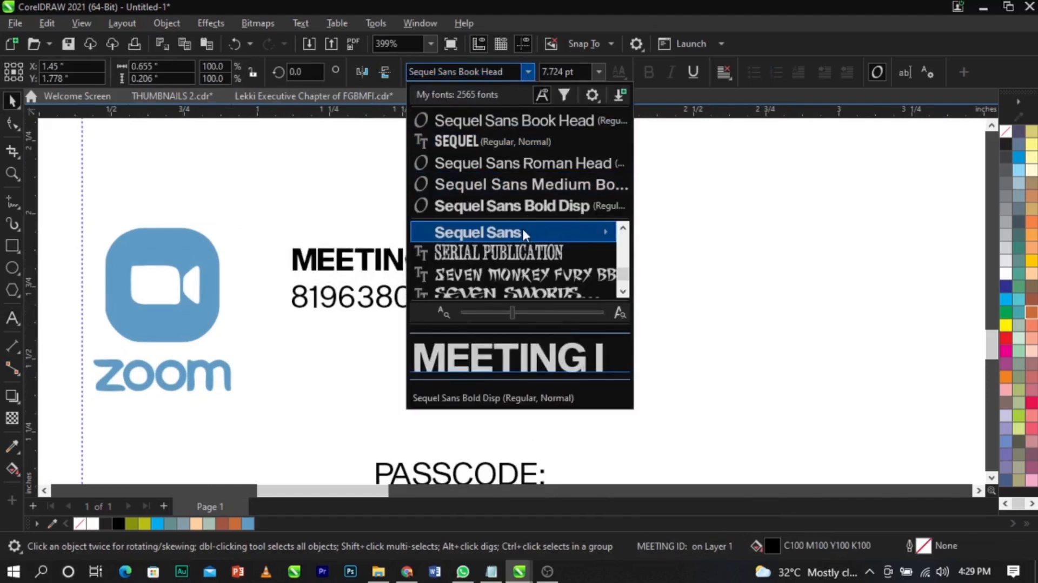
pyautogui.moveTo(527, 232)
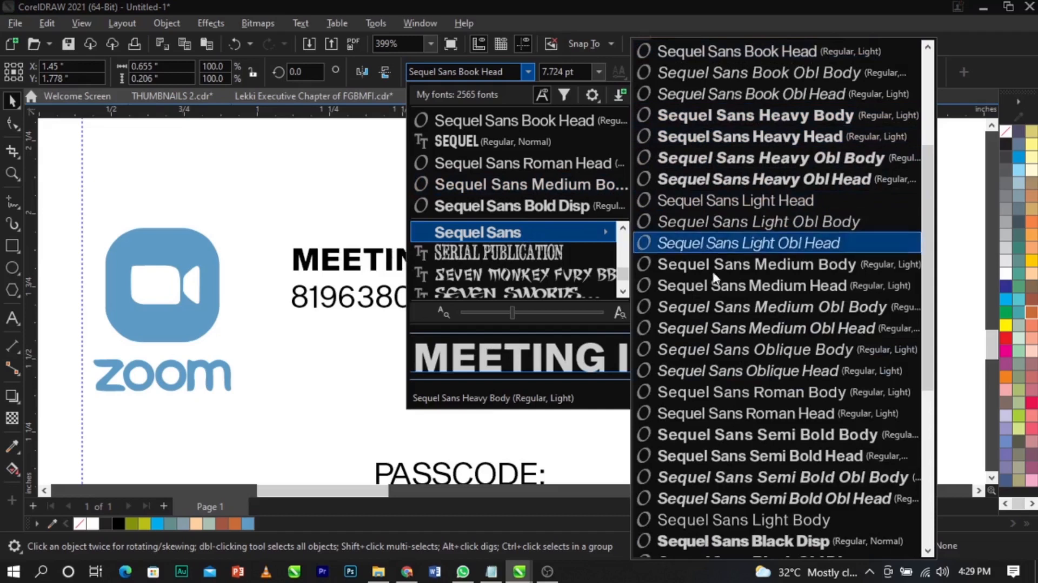
pyautogui.click(733, 432)
pyautogui.scroll(3, 474, 260)
pyautogui.moveTo(475, 261); pyautogui.dragTo(470, 295)
pyautogui.click(489, 323)
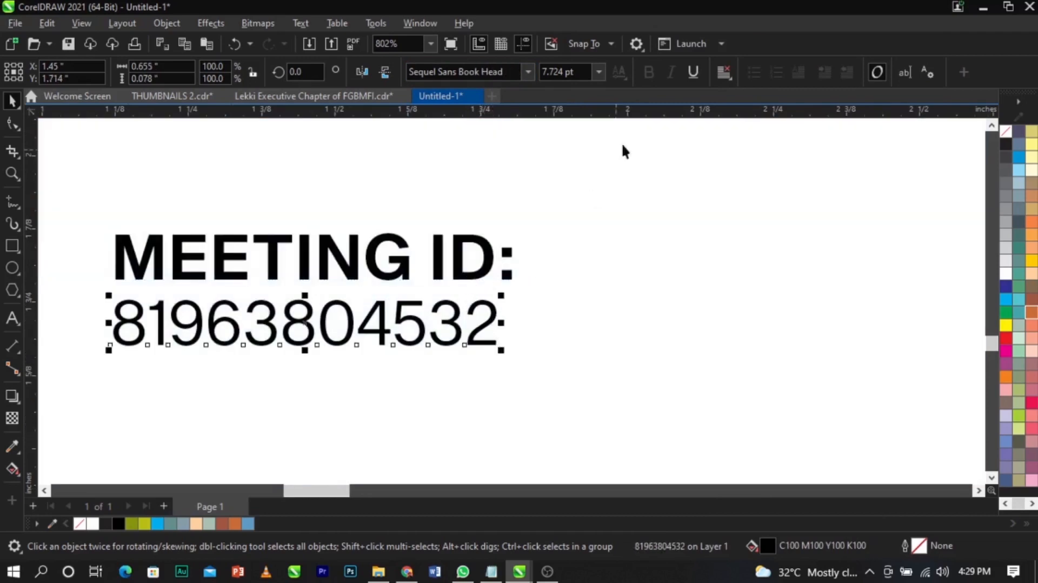
pyautogui.moveTo(492, 310); pyautogui.dragTo(493, 313)
# - Move the passcode text beneath the meeting ID number and break it apart
pyautogui.scroll(-4, 494, 313)
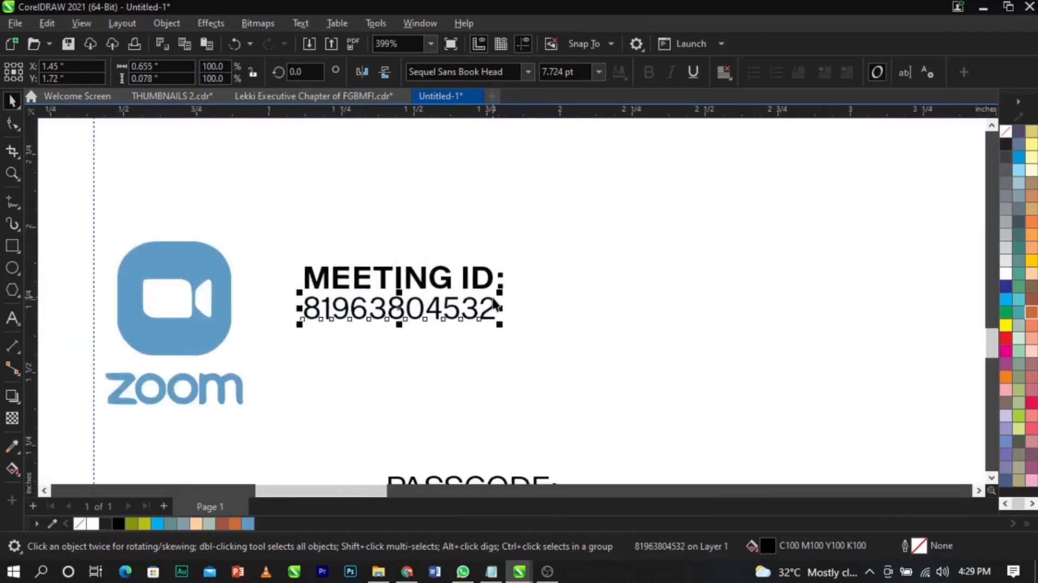
pyautogui.click(494, 409)
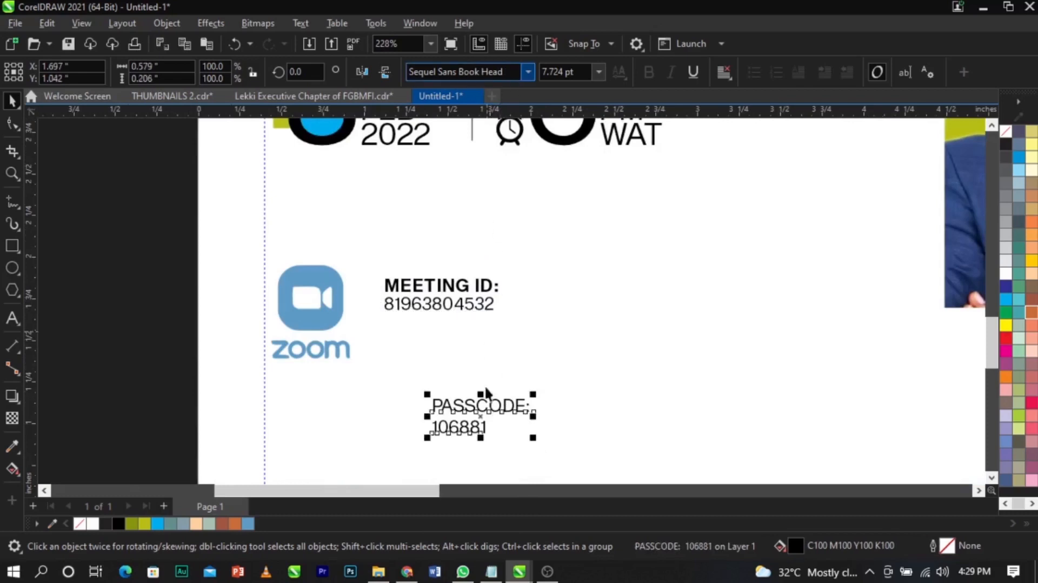
pyautogui.moveTo(483, 416); pyautogui.dragTo(433, 340)
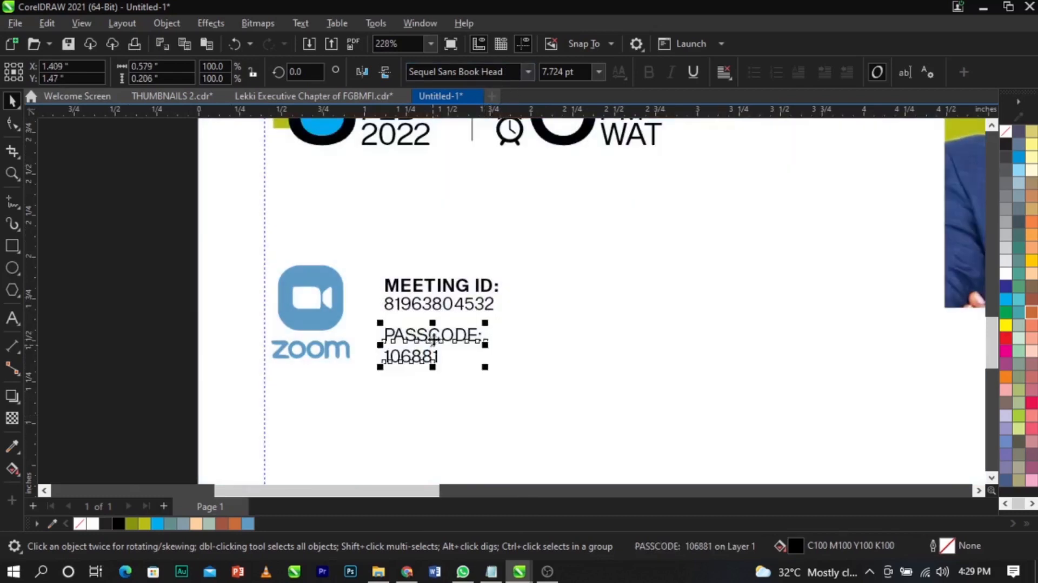
pyautogui.keyDown('shift'); pyautogui.click(451, 306); pyautogui.keyUp('shift')
pyautogui.scroll(2, 431, 346)
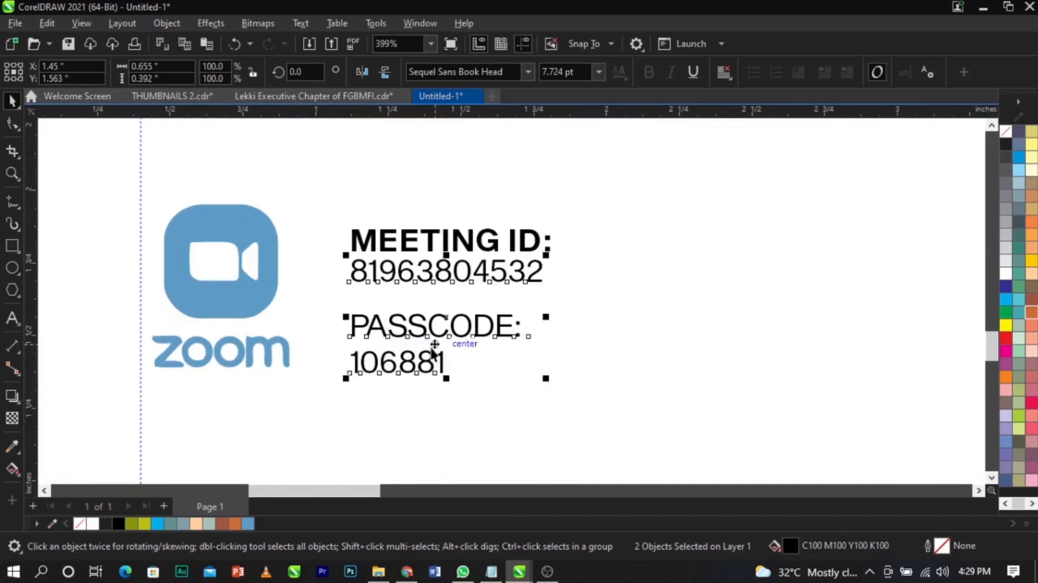
pyautogui.click(474, 351)
pyautogui.click(475, 334)
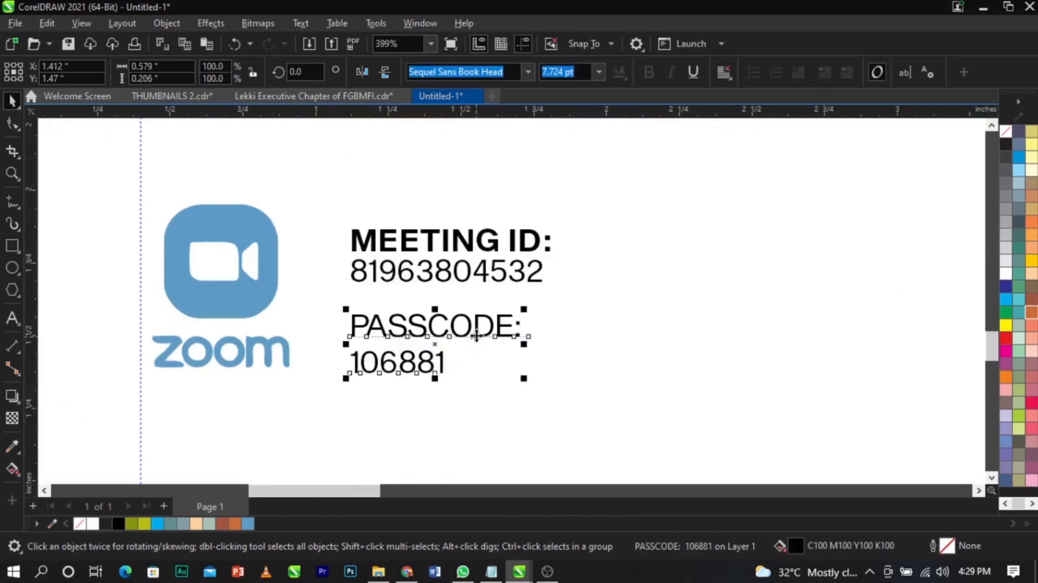
pyautogui.hotkey('ctrl', 'k')
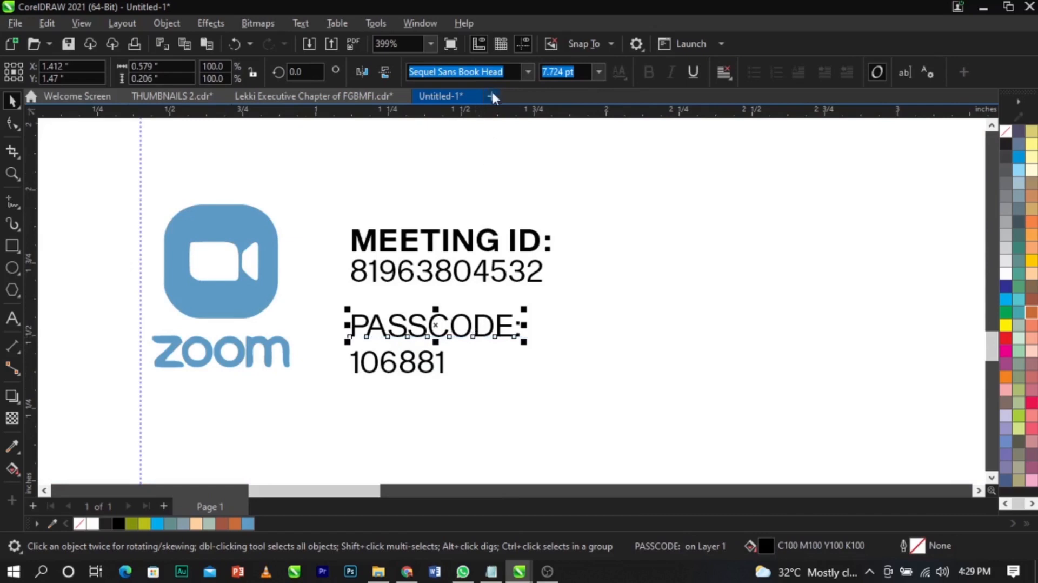
# - Make PASSCODE: Sequel Sans Semi Bold Body and nudge 106881 up under it
pyautogui.click(528, 72)
pyautogui.click(516, 118)
pyautogui.scroll(1, 399, 355)
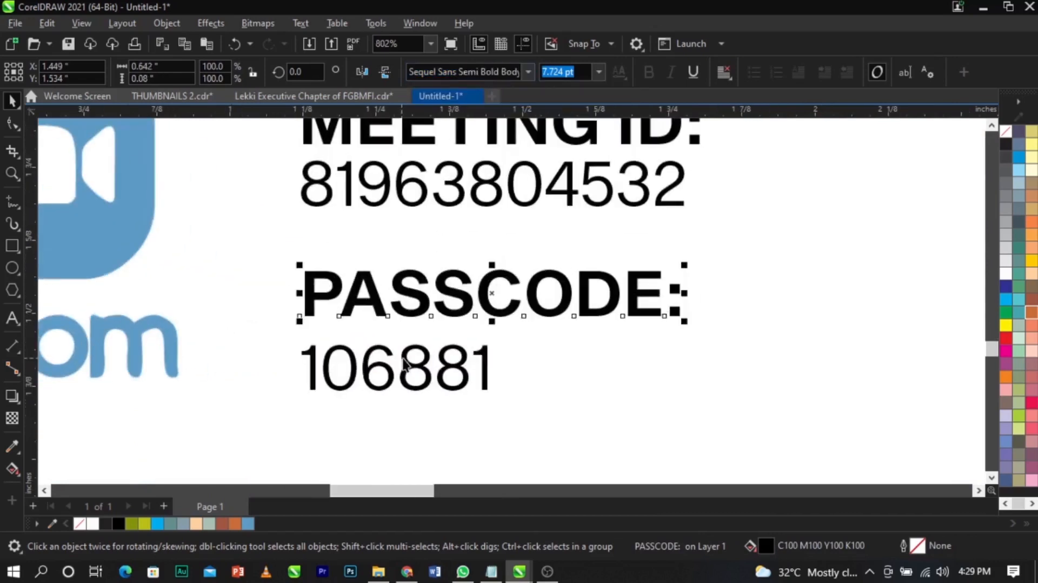
pyautogui.click(413, 366)
pyautogui.moveTo(413, 366); pyautogui.dragTo(415, 334)
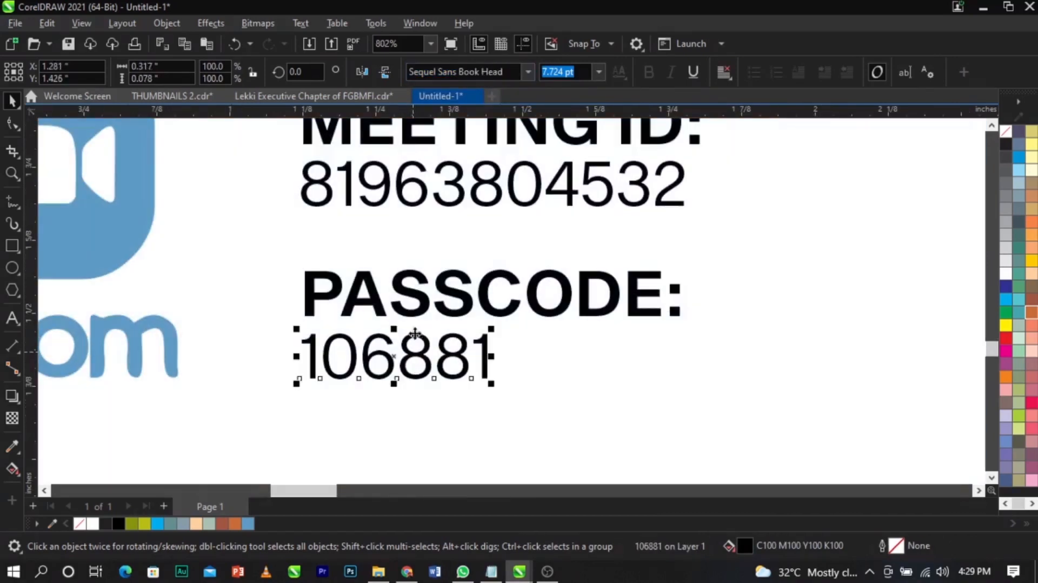
pyautogui.keyDown('shift'); pyautogui.click(422, 313); pyautogui.keyUp('shift')
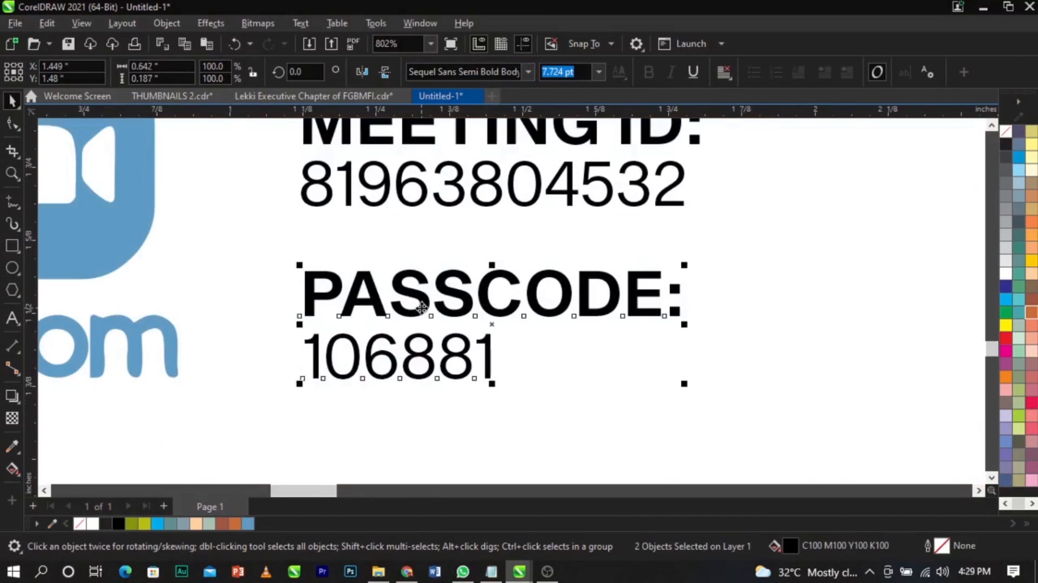
pyautogui.scroll(-1, 422, 307)
pyautogui.click(481, 349)
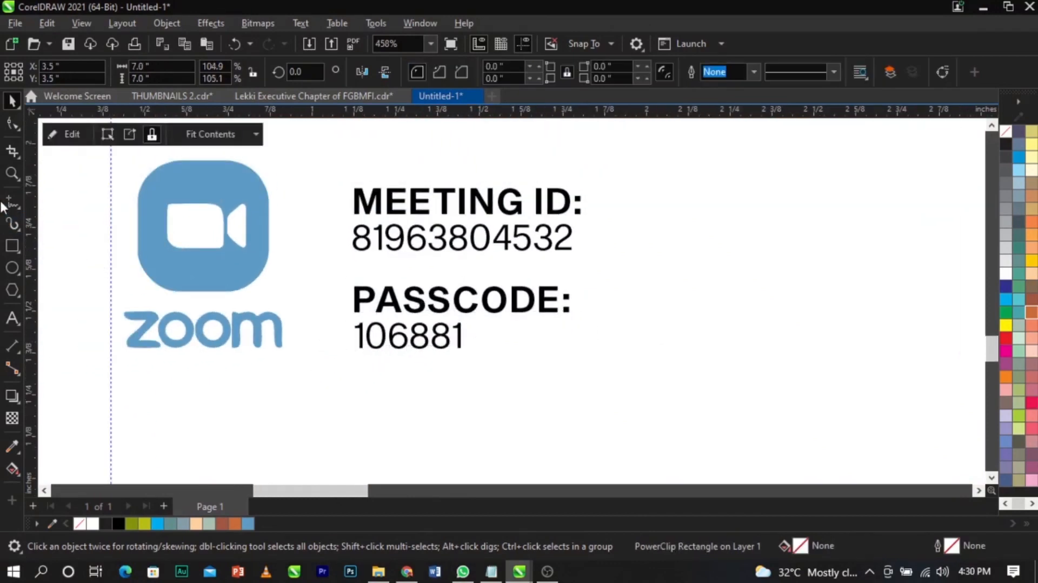
# - Draw a freehand line below the meeting ID number with a grey outline
pyautogui.click(10, 204)
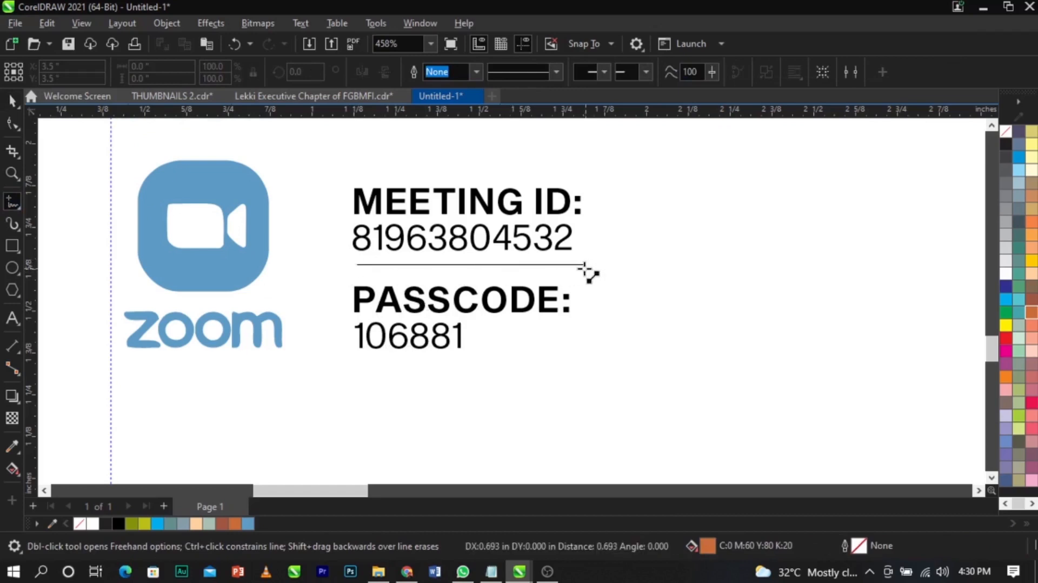
pyautogui.click(583, 264)
pyautogui.press('space')
pyautogui.rightClick(1011, 167)
pyautogui.click(993, 174)
# - Duplicate the line as a shortened vertical divider between the Zoom logo and the text
pyautogui.moveTo(512, 267); pyautogui.dragTo(718, 267)
pyautogui.click(719, 267)
pyautogui.moveTo(797, 268); pyautogui.dragTo(696, 390)
pyautogui.click(676, 293)
pyautogui.moveTo(673, 274); pyautogui.dragTo(323, 271)
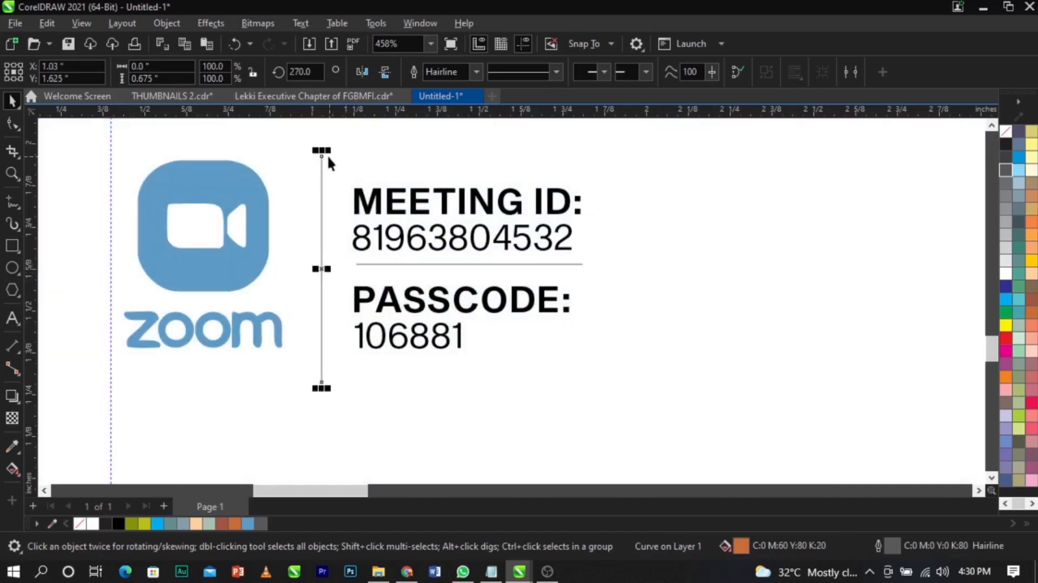
pyautogui.moveTo(324, 151); pyautogui.dragTo(323, 166)
pyautogui.moveTo(323, 388); pyautogui.dragTo(317, 354)
# - Group the seven objects of the Zoom block together
pyautogui.scroll(-2, 415, 333)
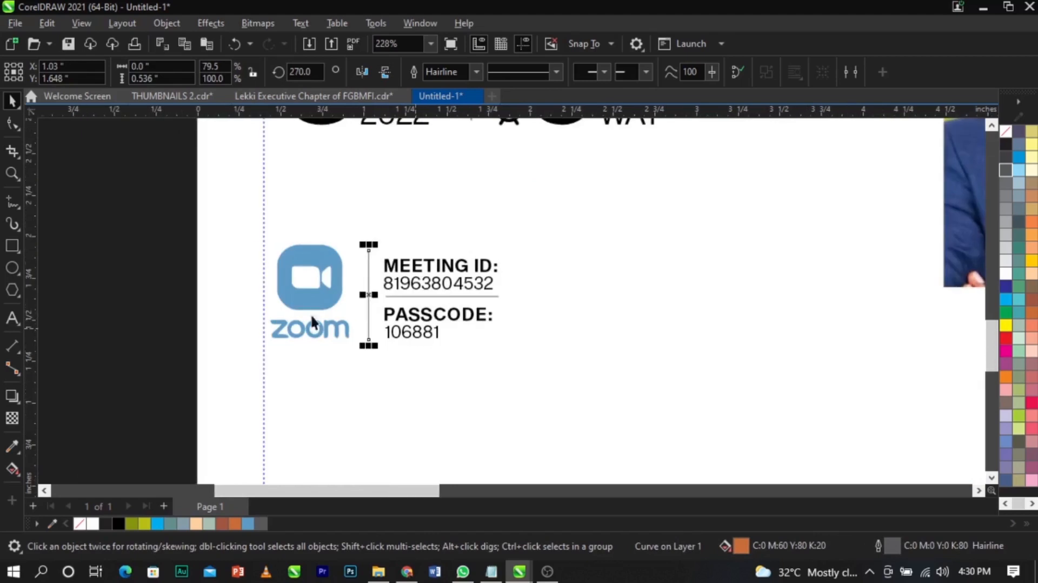
pyautogui.click(89, 252)
pyautogui.scroll(-2, 93, 247)
pyautogui.moveTo(97, 216); pyautogui.dragTo(424, 332)
pyautogui.hotkey('ctrl', 'g')
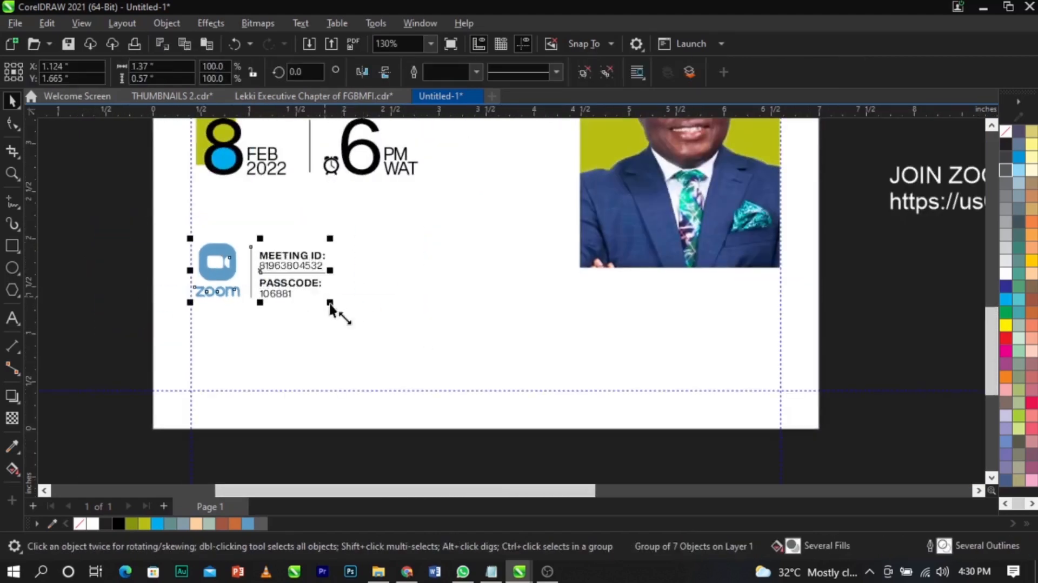
# - Reposition and slightly shrink the date and time row to align it with the Zoom block
pyautogui.scroll(-1, 454, 297)
pyautogui.click(230, 174)
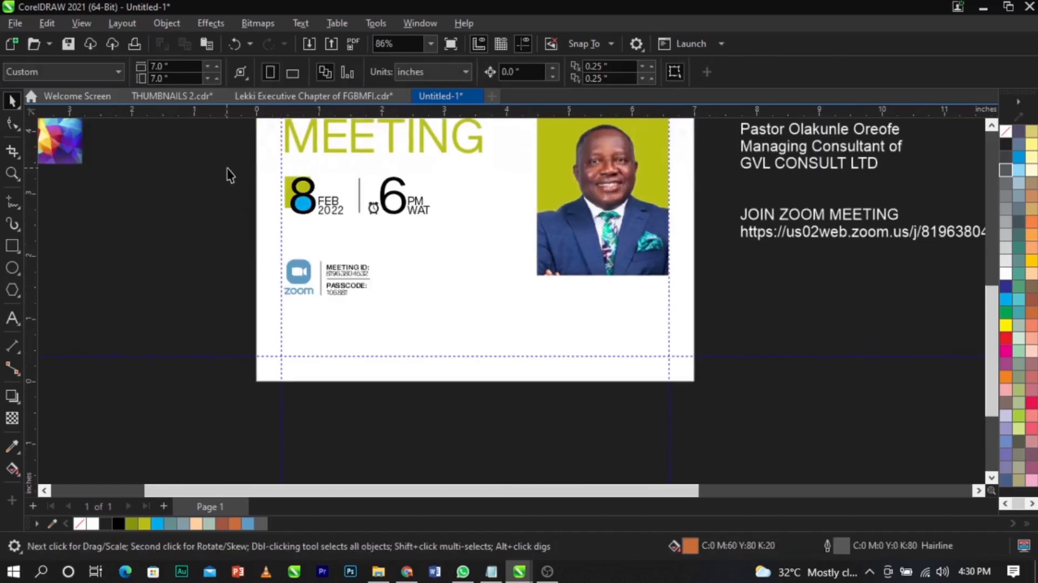
pyautogui.scroll(1, 407, 231)
pyautogui.moveTo(405, 213); pyautogui.dragTo(411, 223)
pyautogui.scroll(1, 422, 189)
pyautogui.moveTo(445, 170); pyautogui.dragTo(443, 167)
pyautogui.scroll(1, 346, 217)
pyautogui.moveTo(354, 207); pyautogui.dragTo(356, 213)
pyautogui.scroll(-1, 355, 213)
# - Select the date row with the Zoom block and enlarge them together to about 105%
pyautogui.moveTo(177, 169); pyautogui.dragTo(461, 384)
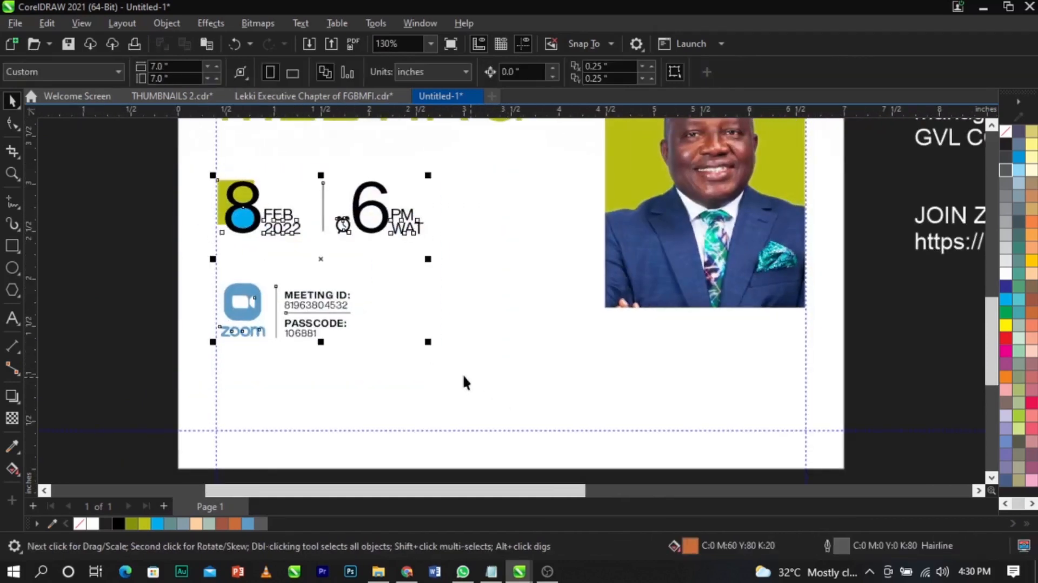
pyautogui.moveTo(427, 345); pyautogui.dragTo(438, 352)
pyautogui.moveTo(438, 177); pyautogui.dragTo(450, 170)
pyautogui.scroll(-1, 448, 241)
# - Deselect the background rectangle and zoom in on the flyer layout
pyautogui.click(216, 264)
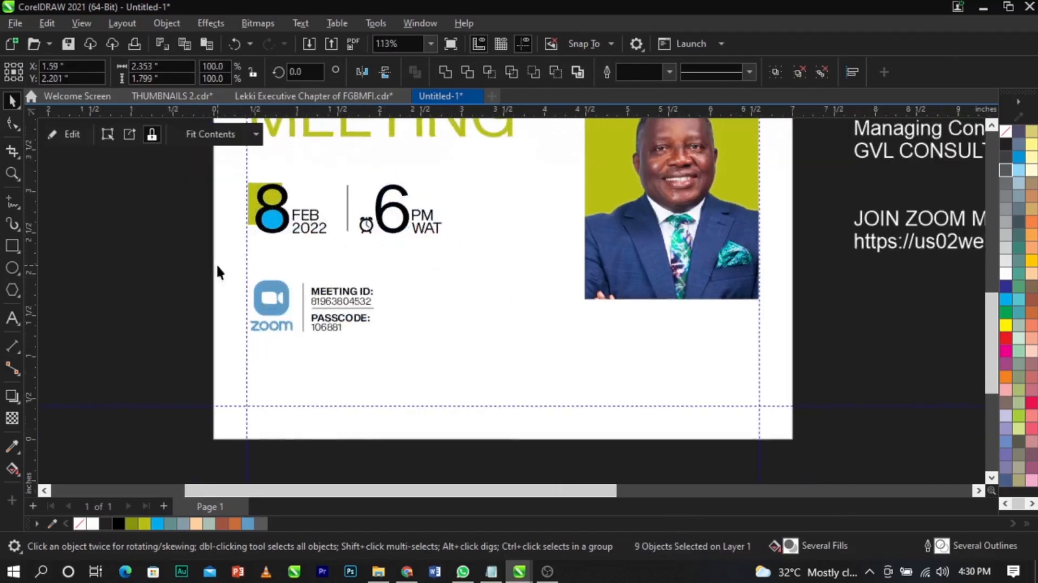
pyautogui.scroll(-2, 449, 292)
pyautogui.click(820, 345)
pyautogui.press('F2')
pyautogui.moveTo(138, 183); pyautogui.dragTo(880, 431)
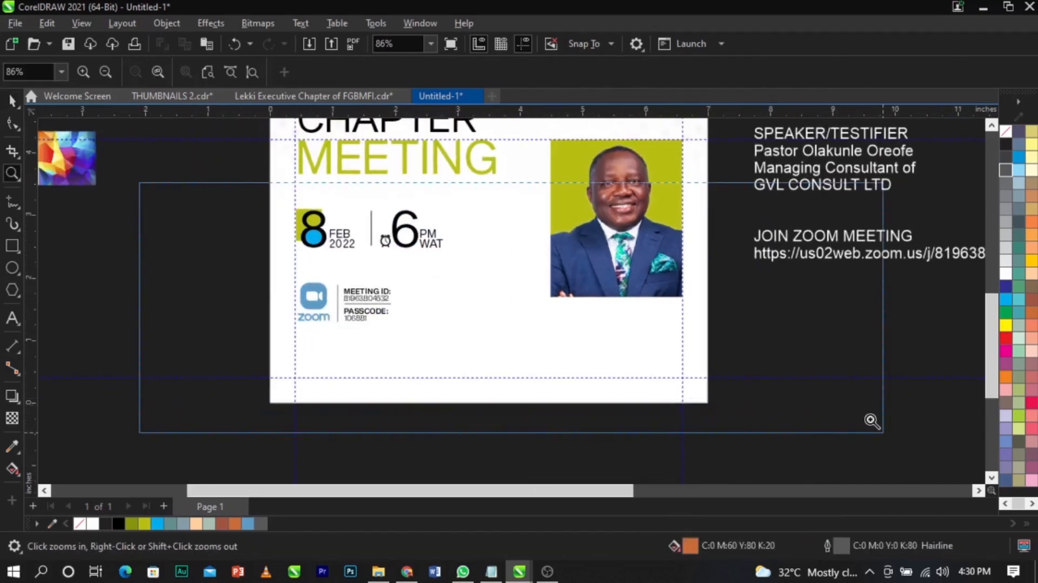
pyautogui.click(12, 248)
# - Draw a full-width bar across the lower page, remove its outline, and slim it to 0.103 inch
pyautogui.moveTo(205, 358); pyautogui.dragTo(763, 371)
pyautogui.press('space')
pyautogui.rightClick(1006, 131)
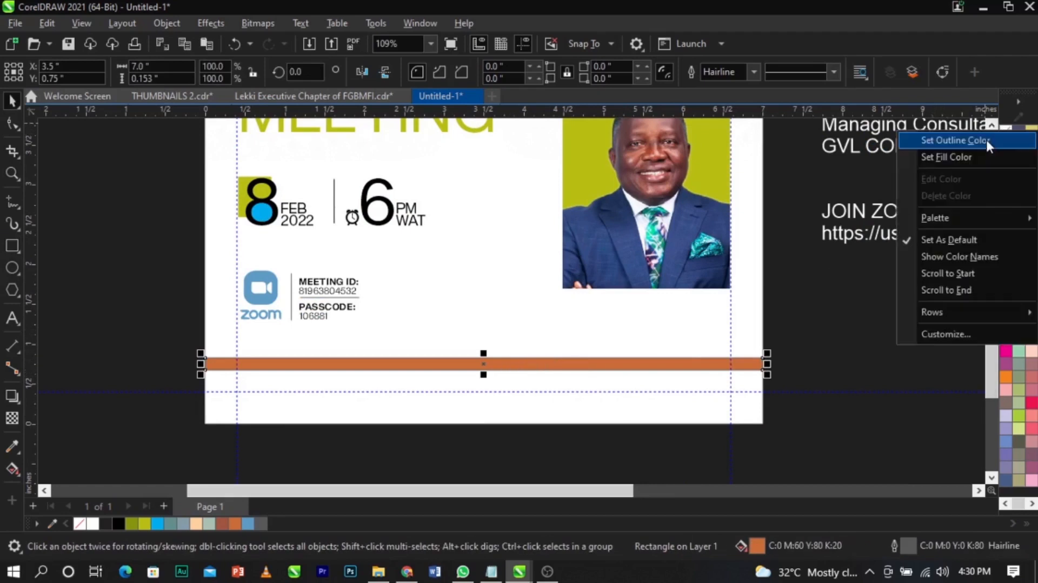
pyautogui.click(985, 137)
pyautogui.scroll(5, 476, 368)
pyautogui.moveTo(538, 369); pyautogui.dragTo(537, 331)
# - Move the colourful background image to the right of the page and zoom in on it
pyautogui.scroll(-6, 536, 354)
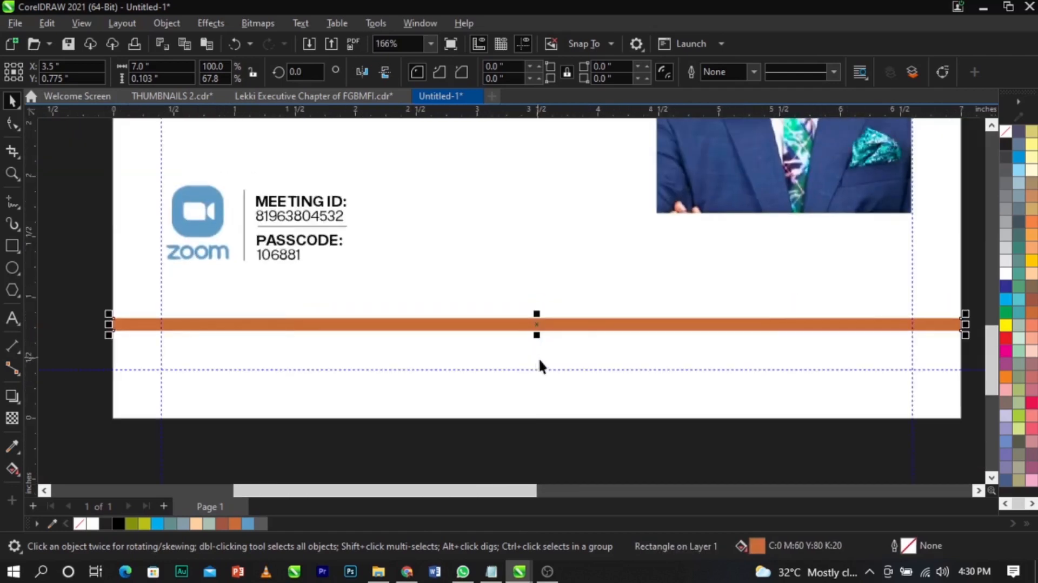
pyautogui.click(552, 360)
pyautogui.moveTo(300, 250); pyautogui.dragTo(713, 351)
pyautogui.press('z')
pyautogui.moveTo(420, 243); pyautogui.dragTo(864, 389)
pyautogui.press('F2')
pyautogui.moveTo(297, 275); pyautogui.dragTo(1036, 405)
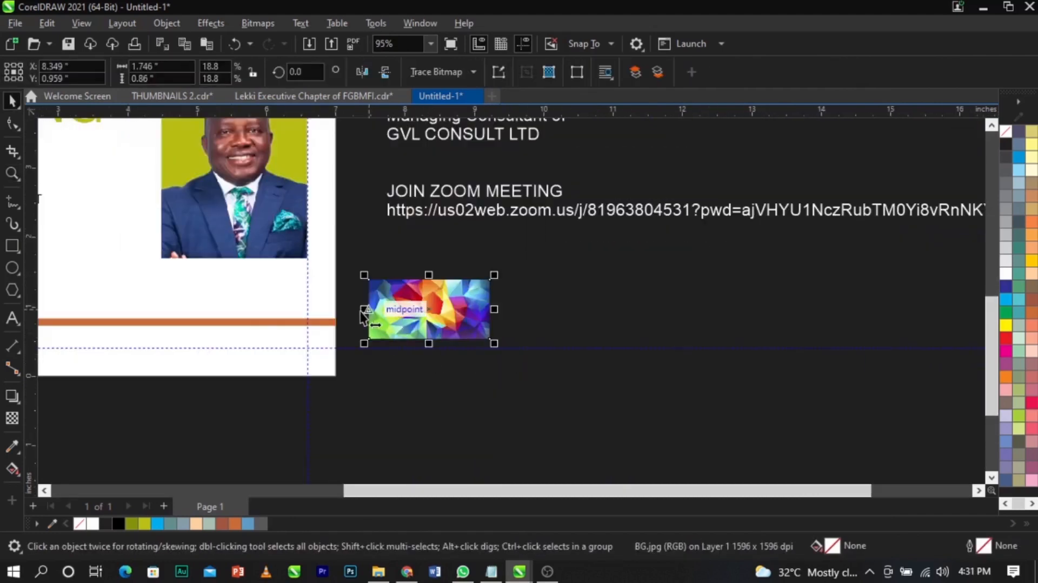
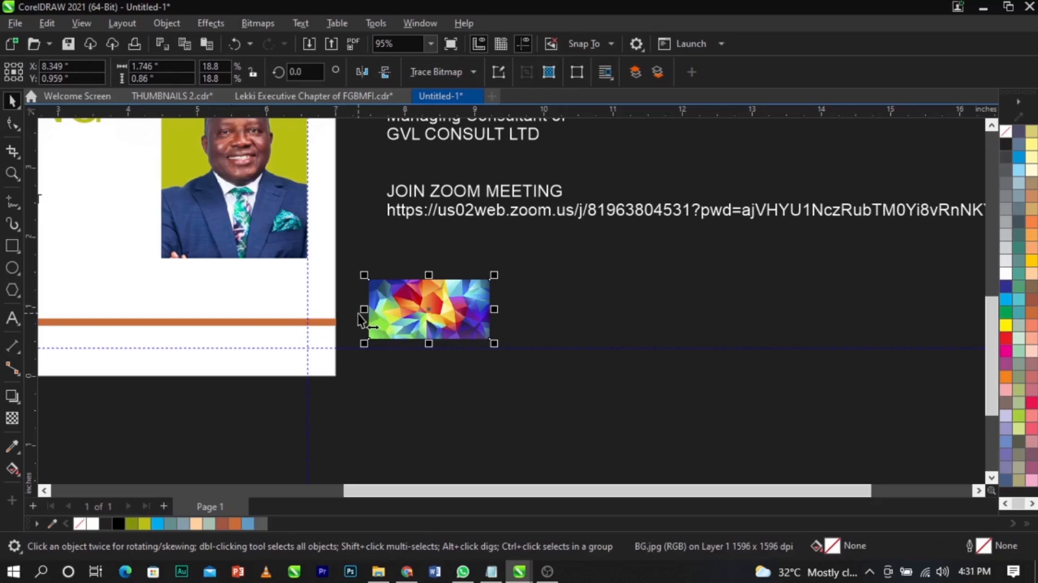
# - Mirror-copy the geometric image sideways and repeat the copy to build a long strip
pyautogui.moveTo(364, 317); pyautogui.dragTo(519, 319)
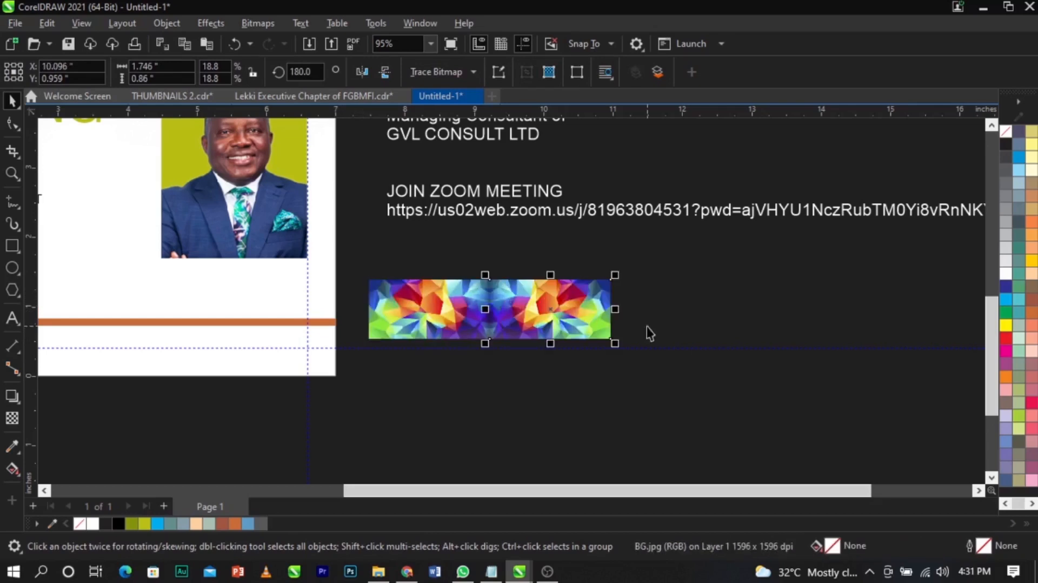
pyautogui.hotkey('ctrl', 'r')
pyautogui.hotkey('ctrl', 'r')
pyautogui.hotkey('ctrl', 'r')
pyautogui.hotkey('ctrl', 'r')
pyautogui.hotkey('ctrl', 'r')
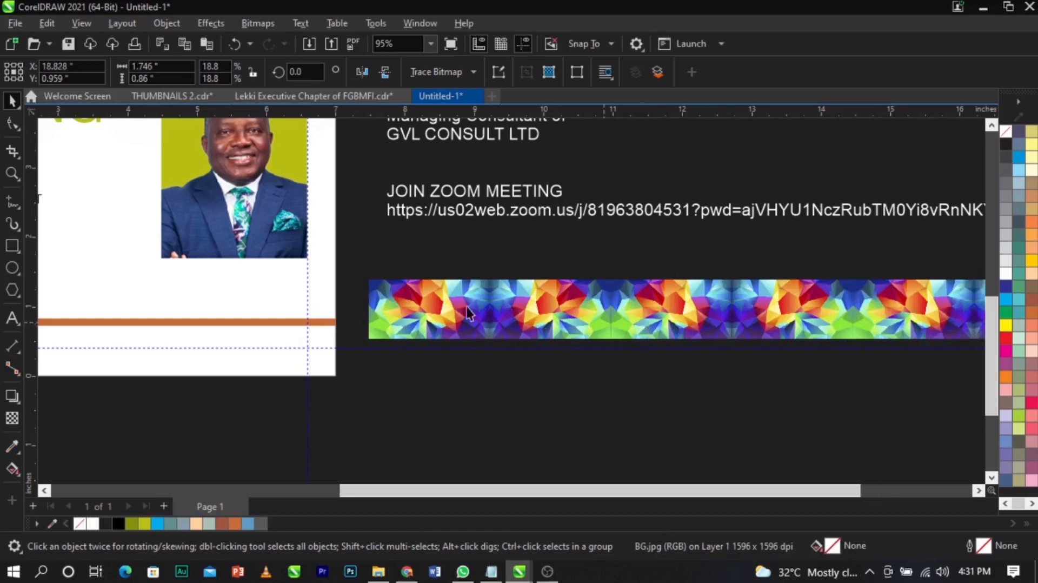
pyautogui.scroll(-2, 461, 313)
pyautogui.hotkey('ctrl', 'r')
pyautogui.hotkey('ctrl', 'r')
pyautogui.scroll(-1, 461, 312)
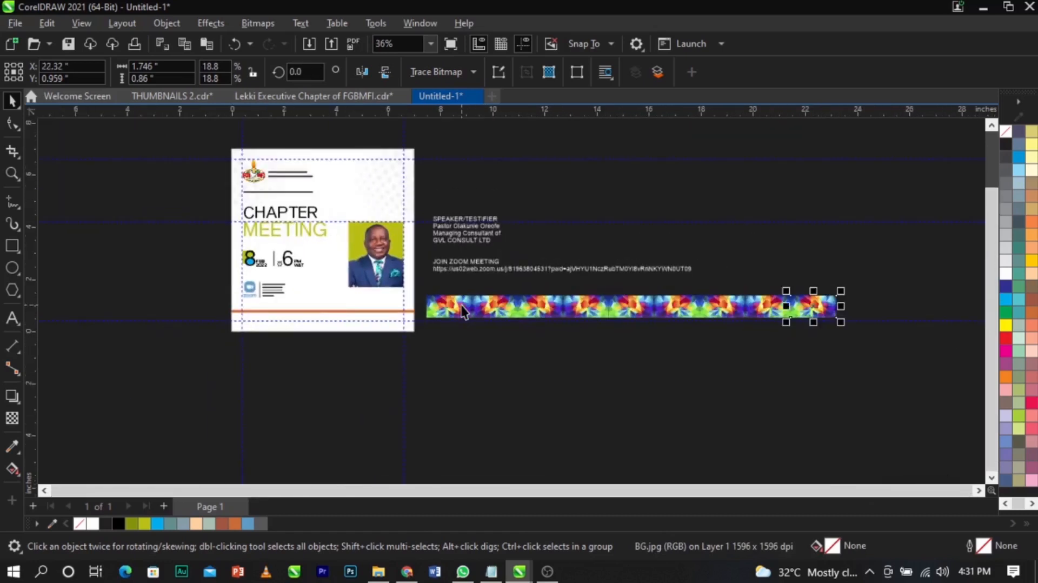
pyautogui.hotkey('ctrl', 'r')
# - Select all 11 image copies and group them into one object
pyautogui.moveTo(431, 370); pyautogui.dragTo(955, 292)
pyautogui.hotkey('ctrl', 'g')
pyautogui.scroll(1, 463, 306)
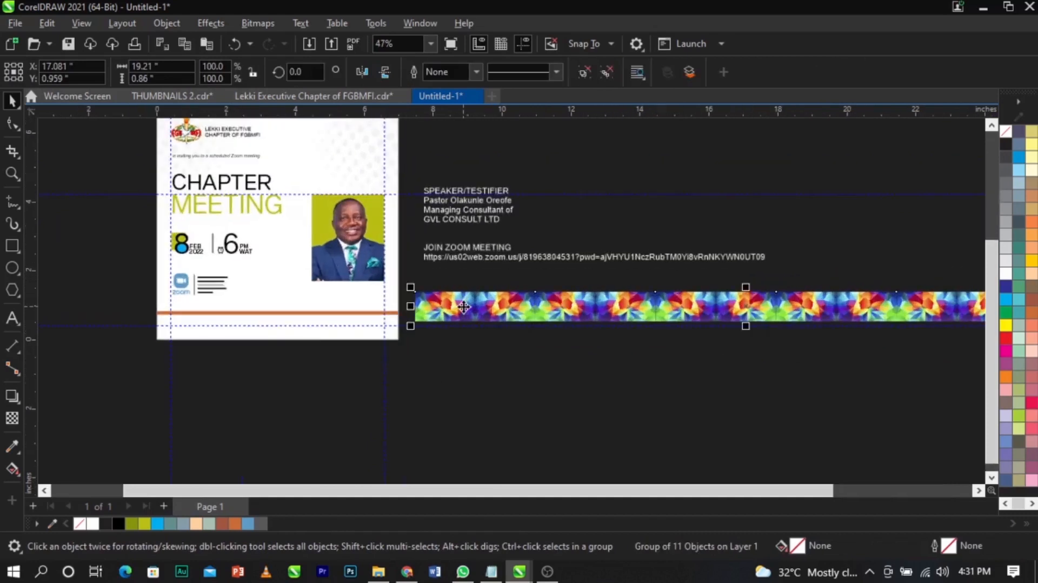
# - PowerClip the pattern strip inside the thin orange bar
pyautogui.rightClick(464, 306)
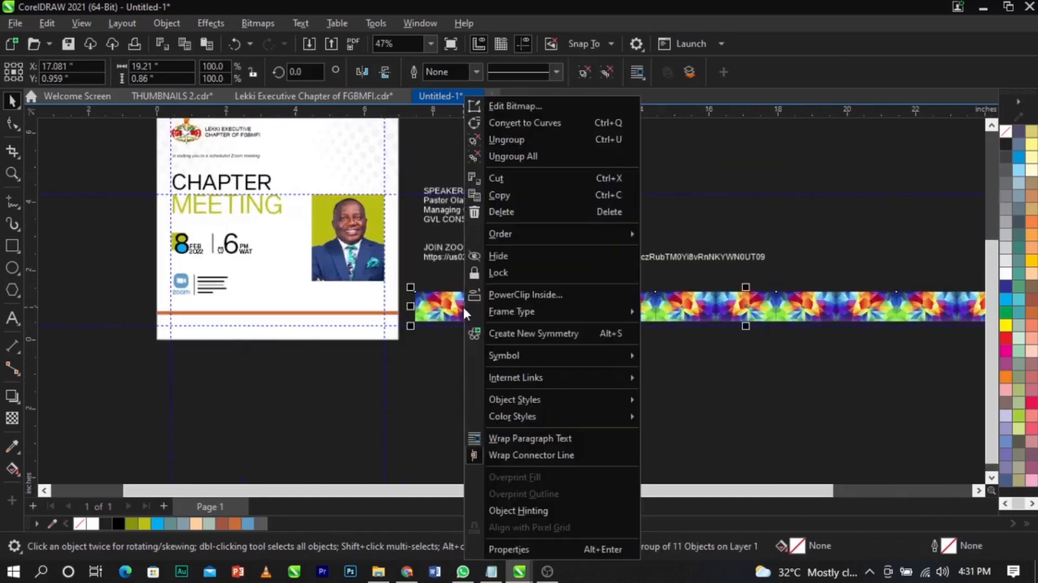
pyautogui.click(493, 300)
pyautogui.click(361, 313)
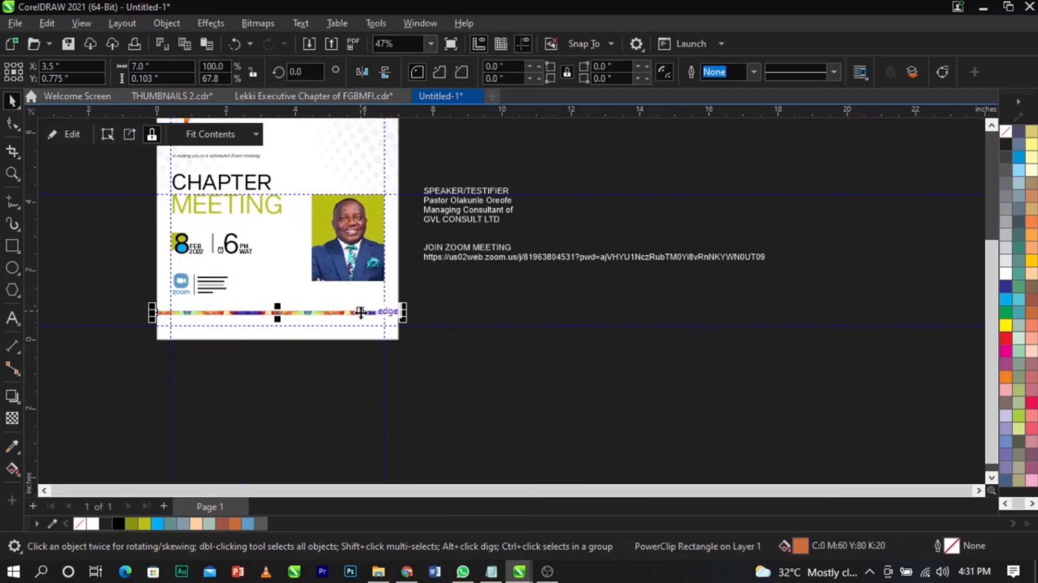
# - Edit the bar's PowerClip contents, scaling the strip to about half its width
pyautogui.click(153, 326)
pyautogui.press('F2')
pyautogui.moveTo(71, 253); pyautogui.dragTo(598, 382)
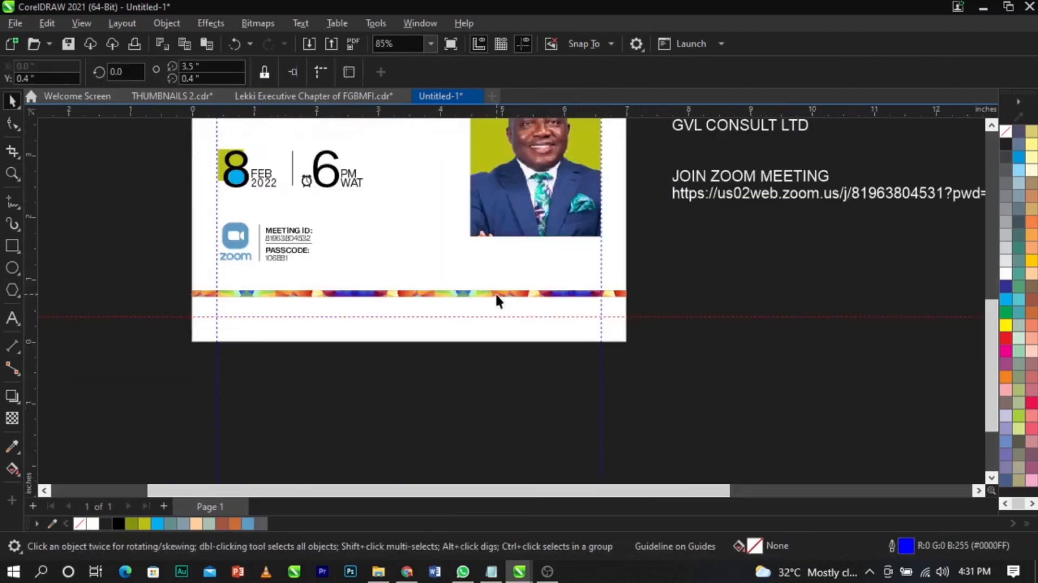
pyautogui.click(496, 294)
pyautogui.rightClick(496, 295)
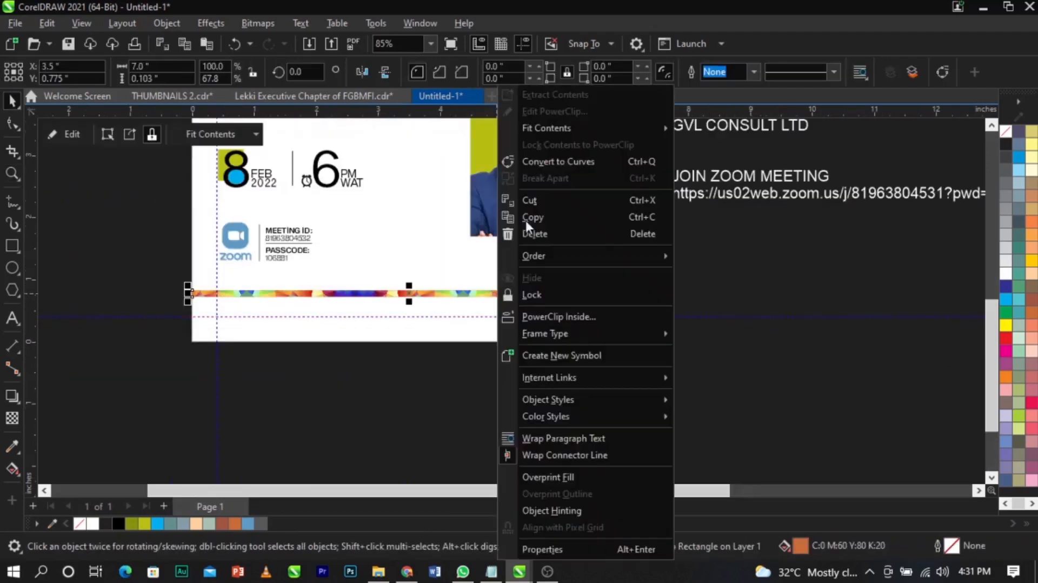
pyautogui.click(534, 113)
pyautogui.scroll(-3, 539, 307)
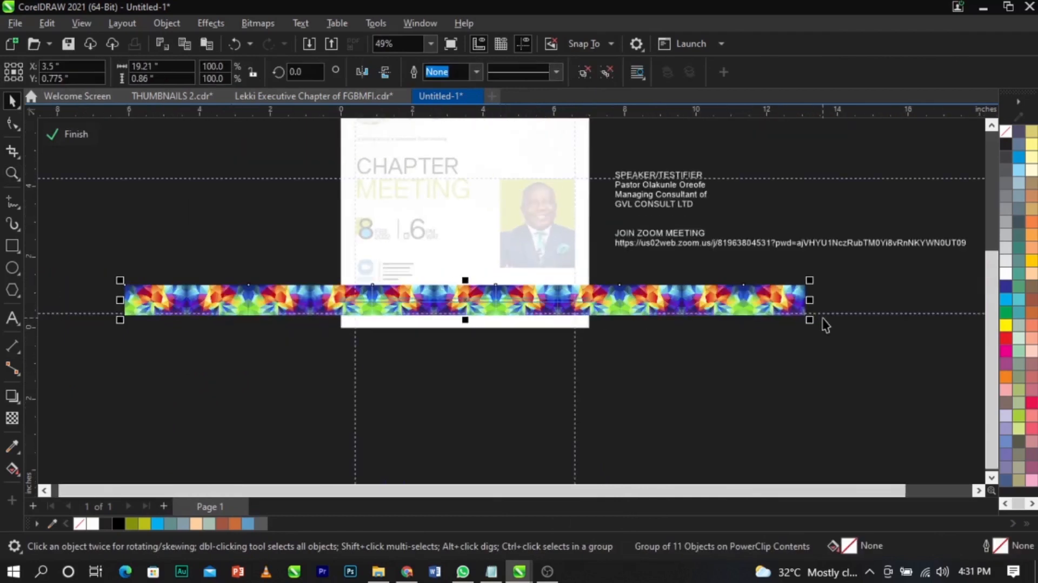
pyautogui.moveTo(793, 327); pyautogui.dragTo(661, 365)
pyautogui.scroll(3, 530, 304)
pyautogui.keyDown('ctrl'); pyautogui.click(728, 368); pyautogui.keyUp('ctrl')
pyautogui.click(729, 368)
pyautogui.press('F4')
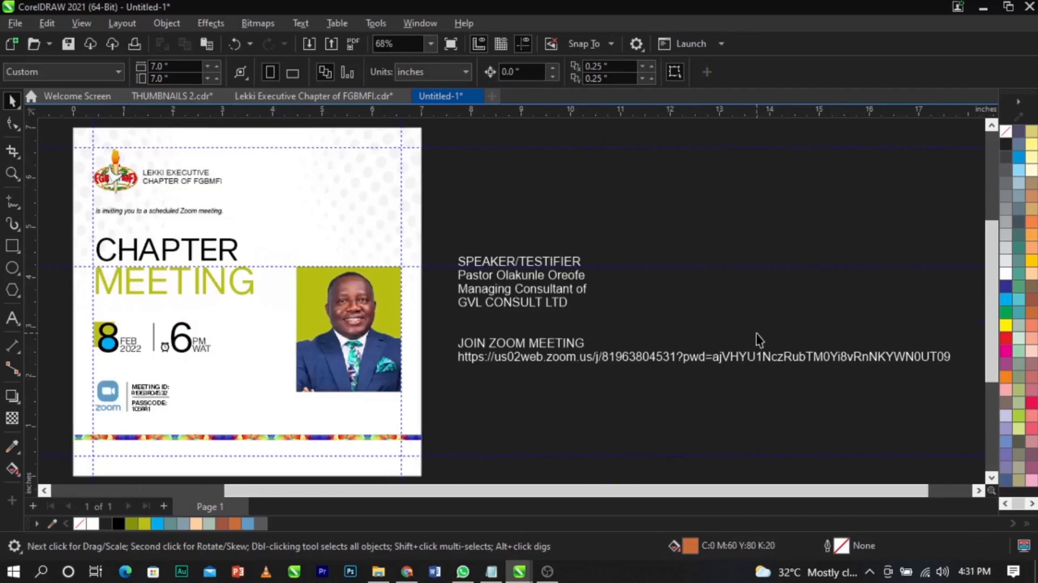
# - Cut the four speaker lines out of the off-page text block into separate text
pyautogui.scroll(-2, 756, 333)
pyautogui.press('z')
pyautogui.moveTo(250, 203); pyautogui.dragTo(655, 444)
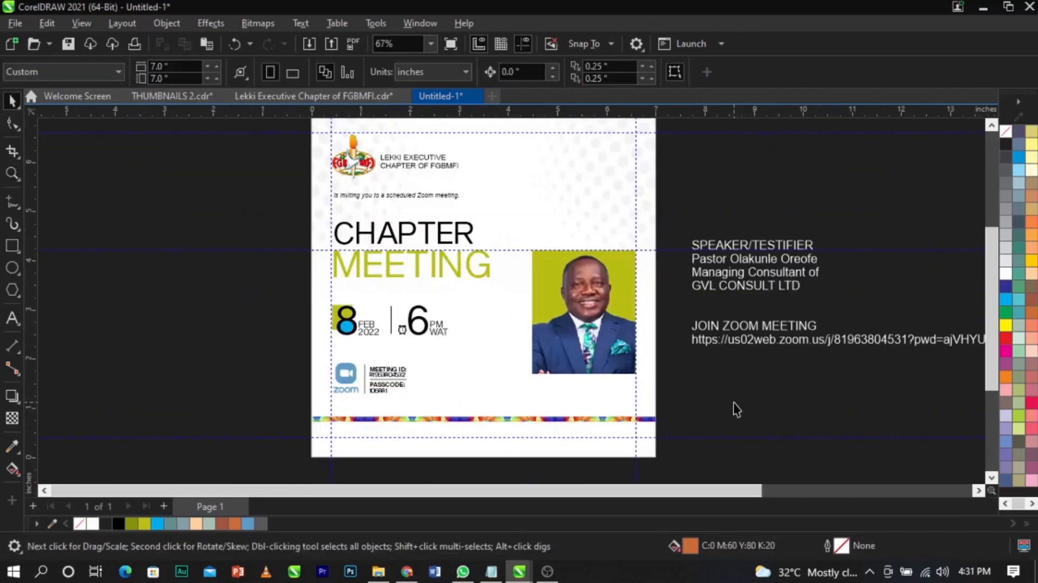
pyautogui.doubleClick(763, 281)
pyautogui.moveTo(802, 286); pyautogui.dragTo(691, 249)
pyautogui.hotkey('ctrl', 'x')
pyautogui.click(677, 401)
pyautogui.hotkey('ctrl', 'v')
pyautogui.hotkey('ctrl', 'space')
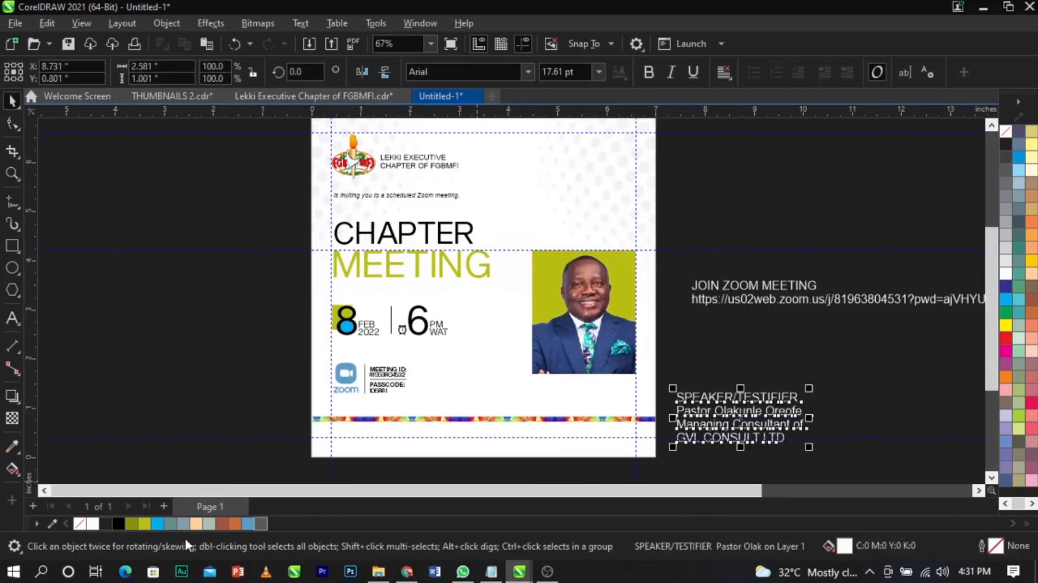
# - Colour the speaker text black, shrink it and place it beneath the photo
pyautogui.click(118, 523)
pyautogui.moveTo(816, 456); pyautogui.dragTo(542, 395)
pyautogui.press('z')
pyautogui.moveTo(427, 329); pyautogui.dragTo(675, 423)
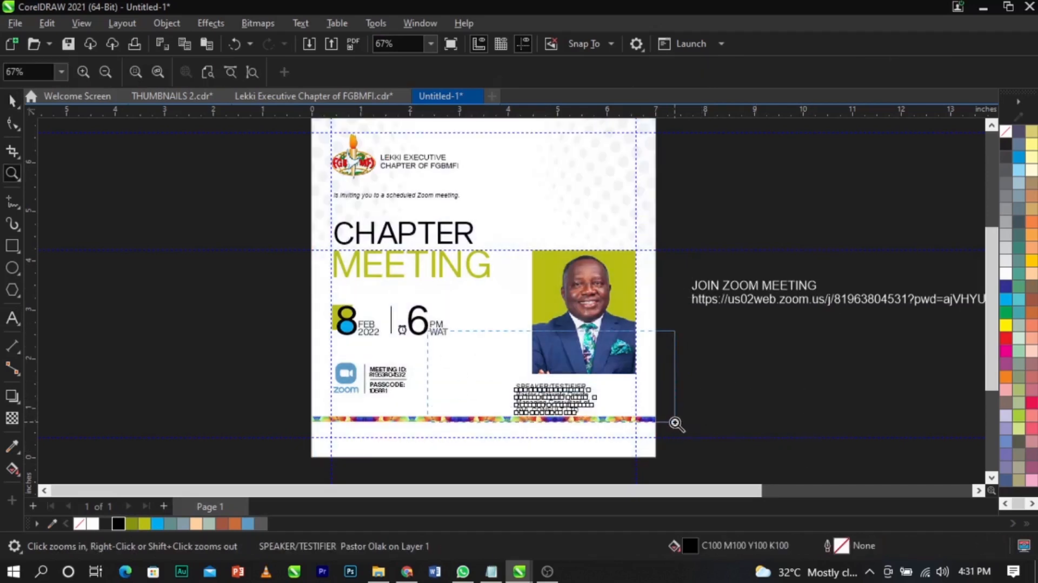
pyautogui.press('space')
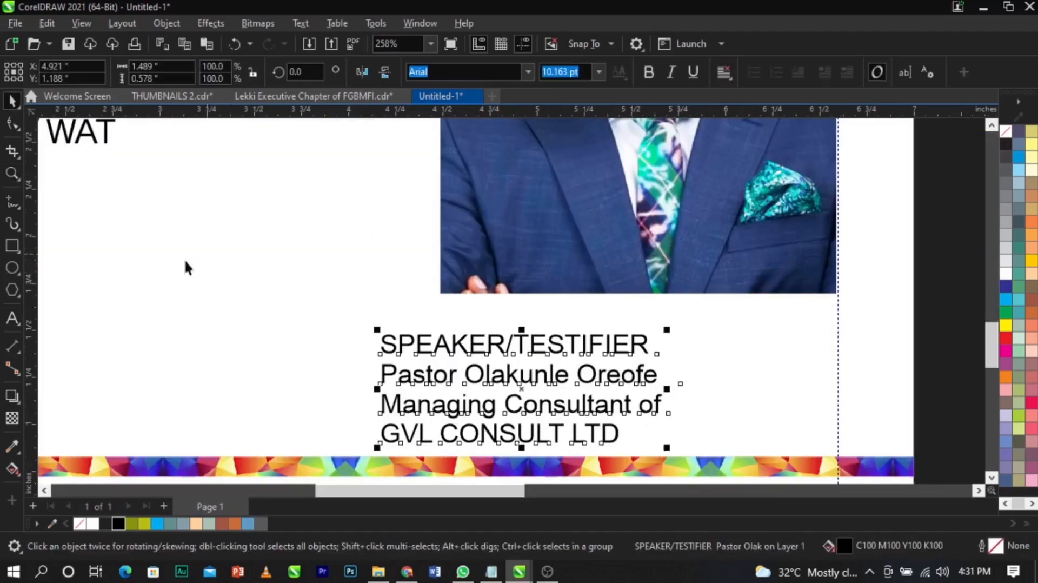
# - Draw a thin cyan rectangle with no outline across the bottom of the photo
pyautogui.click(14, 245)
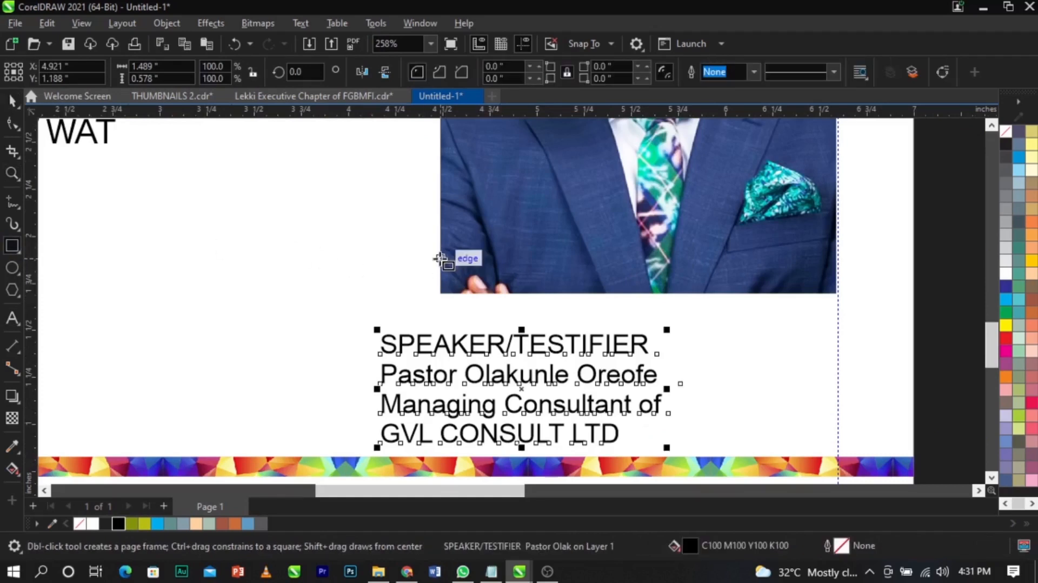
pyautogui.moveTo(440, 259); pyautogui.dragTo(709, 293)
pyautogui.press('space')
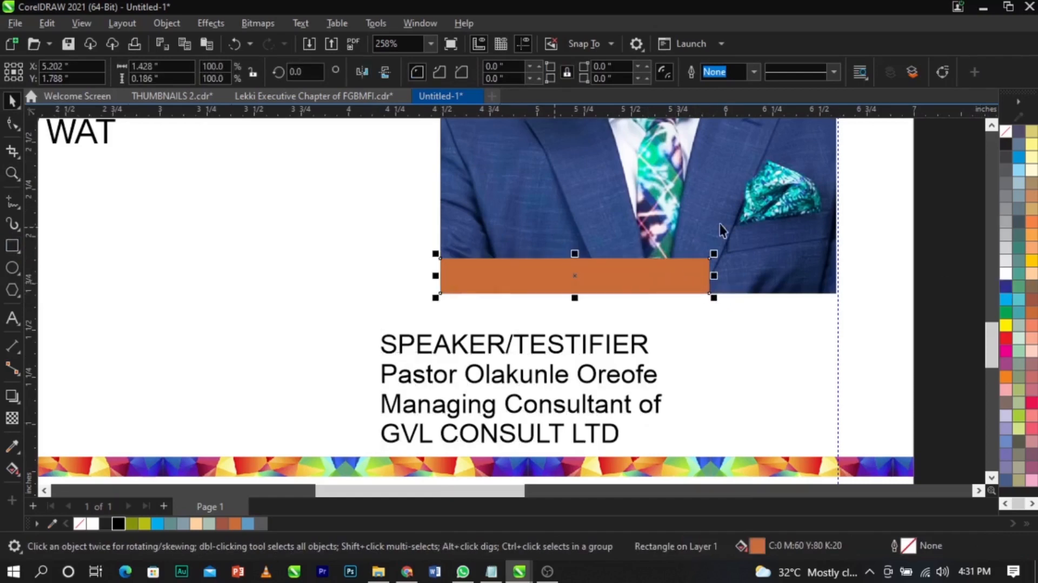
pyautogui.scroll(-1, 721, 232)
pyautogui.scroll(1, 708, 279)
pyautogui.click(1006, 301)
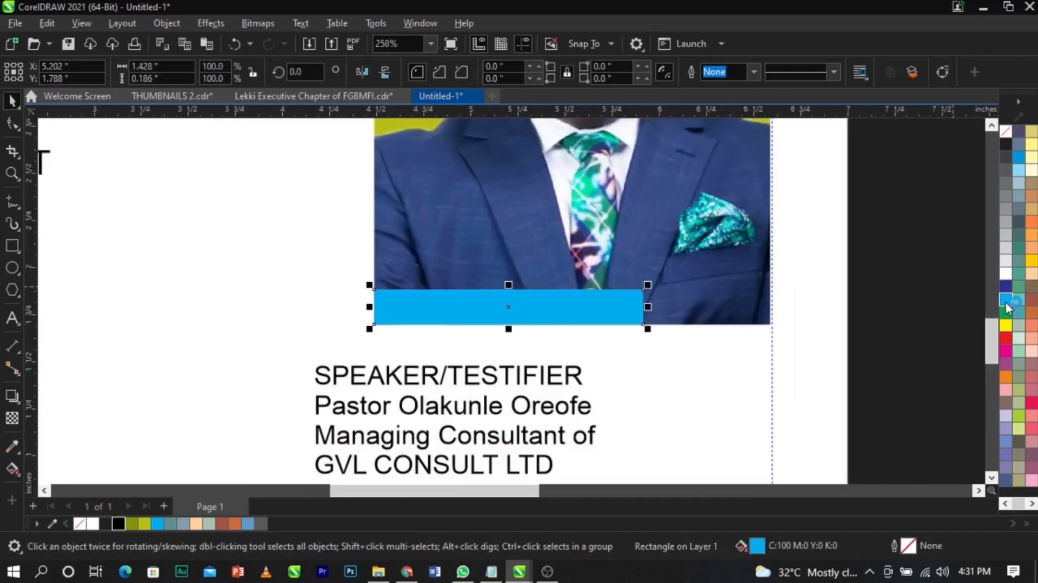
pyautogui.rightClick(1006, 135)
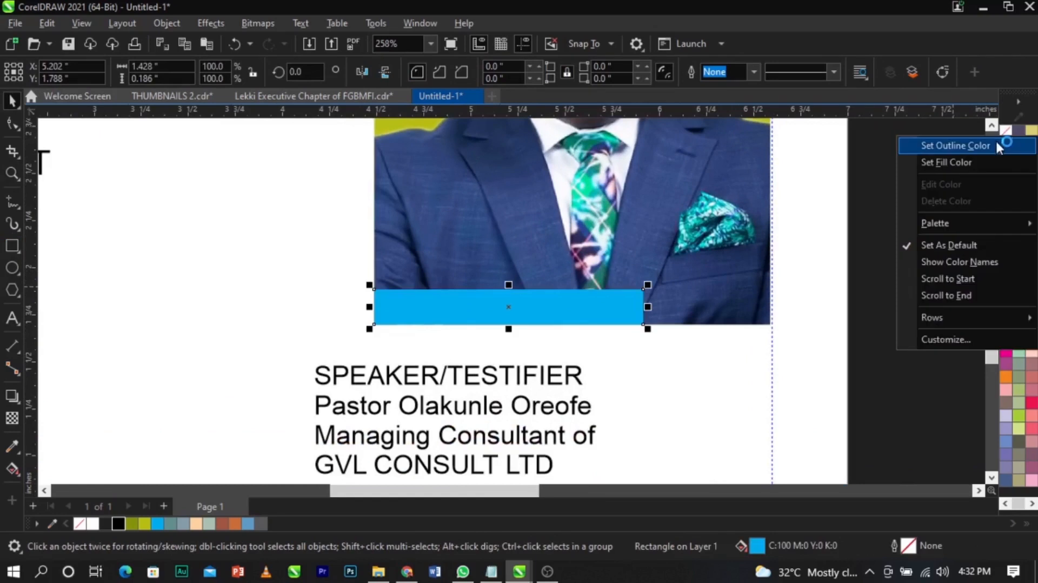
pyautogui.click(996, 147)
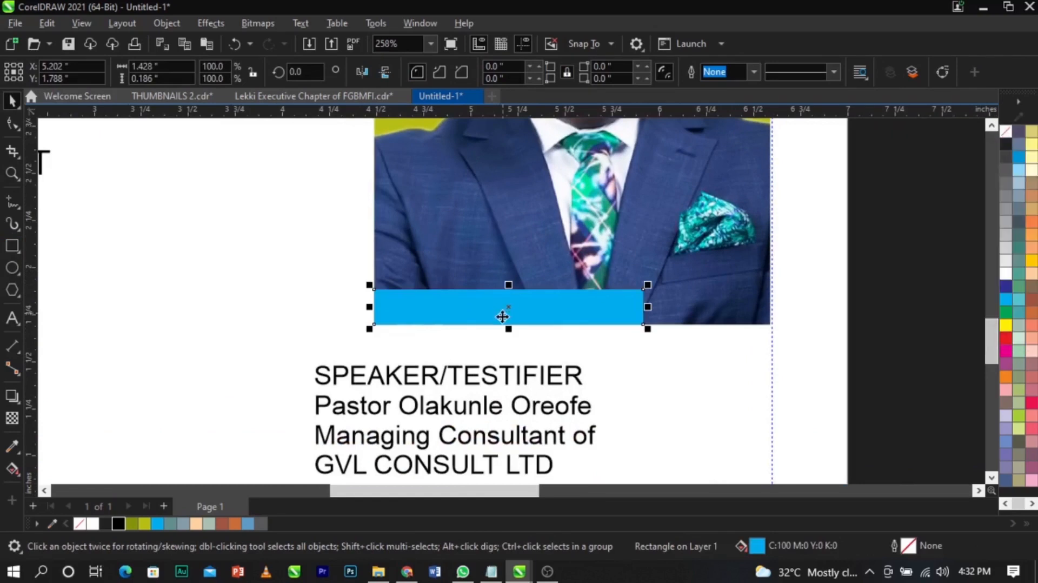
# - Move the SPEAKER/TESTIFIER line onto the cyan bar as its own text and shrink it
pyautogui.doubleClick(508, 381)
pyautogui.moveTo(581, 382); pyautogui.dragTo(222, 382)
pyautogui.hotkey('ctrl', 'x')
pyautogui.click(489, 300)
pyautogui.hotkey('ctrl', 'v')
pyautogui.moveTo(762, 323); pyautogui.dragTo(713, 313)
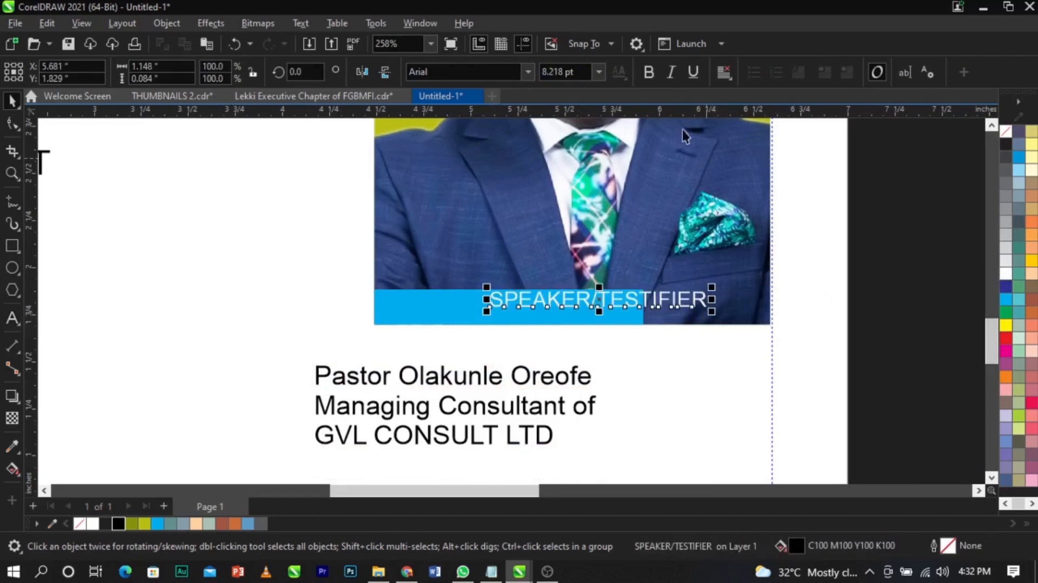
# - Make SPEAKER/TESTIFIER bold and centre it horizontally and vertically on the cyan bar
pyautogui.click(648, 74)
pyautogui.keyDown('shift'); pyautogui.click(451, 317); pyautogui.keyUp('shift')
pyautogui.press('c')
pyautogui.press('e')
pyautogui.click(587, 335)
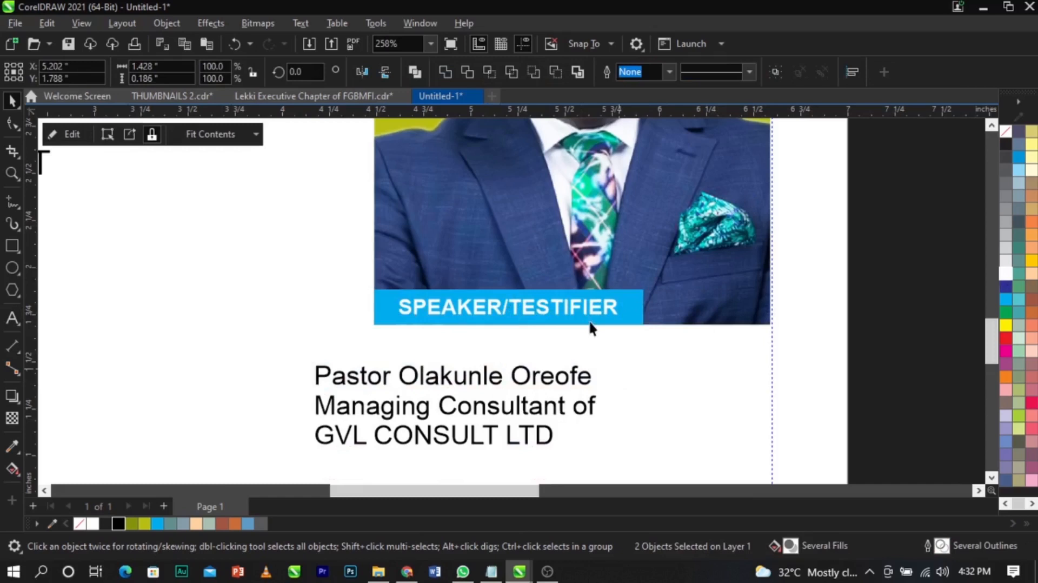
pyautogui.scroll(-3, 589, 322)
pyautogui.scroll(-2, 589, 319)
# - Split the speaker's name line out of the speaker details into its own text object
pyautogui.press('z')
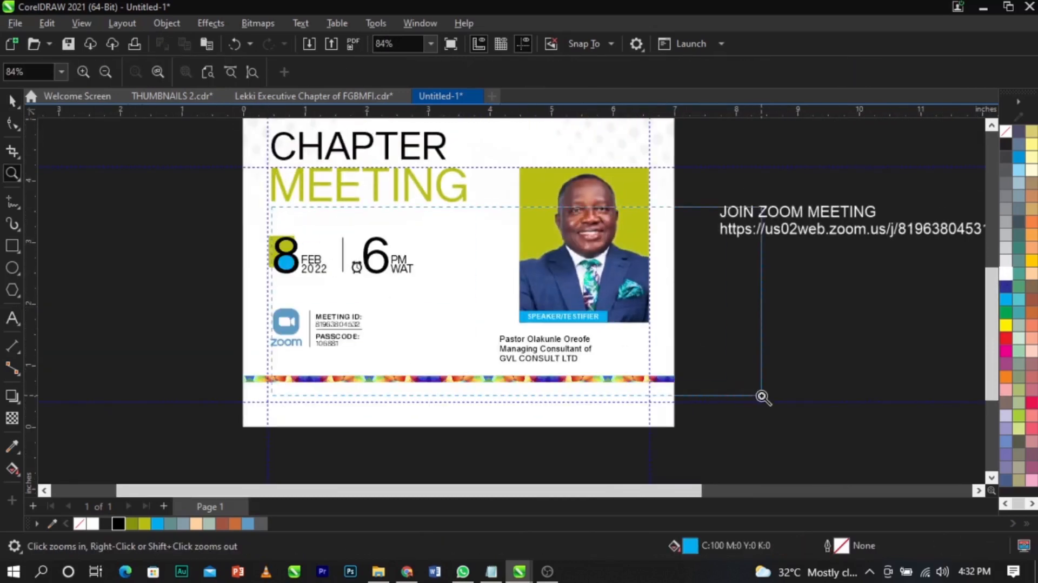
pyautogui.moveTo(272, 207); pyautogui.dragTo(761, 396)
pyautogui.scroll(3, 599, 379)
pyautogui.scroll(-8, 585, 368)
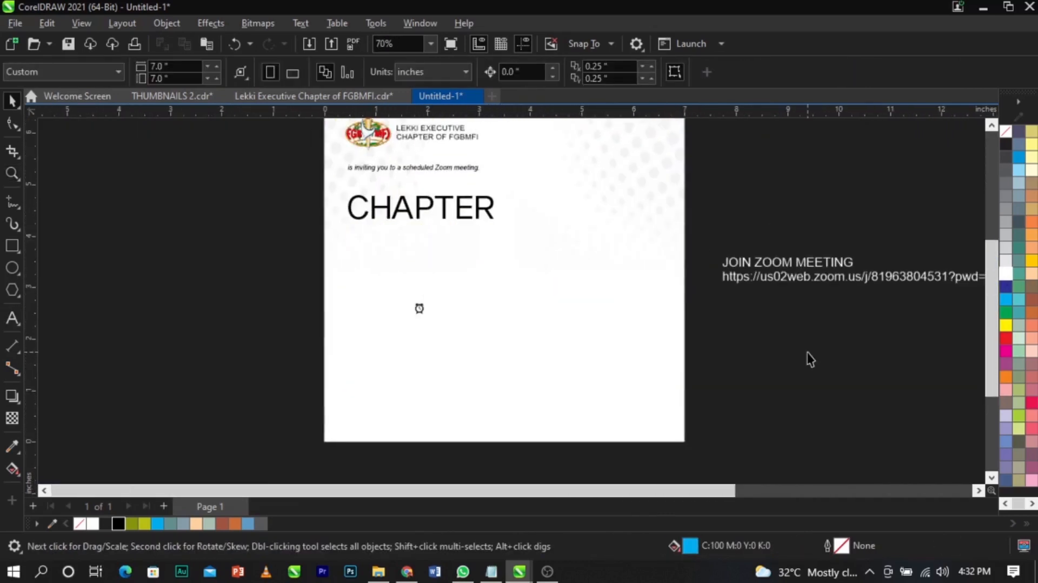
pyautogui.press('F4')
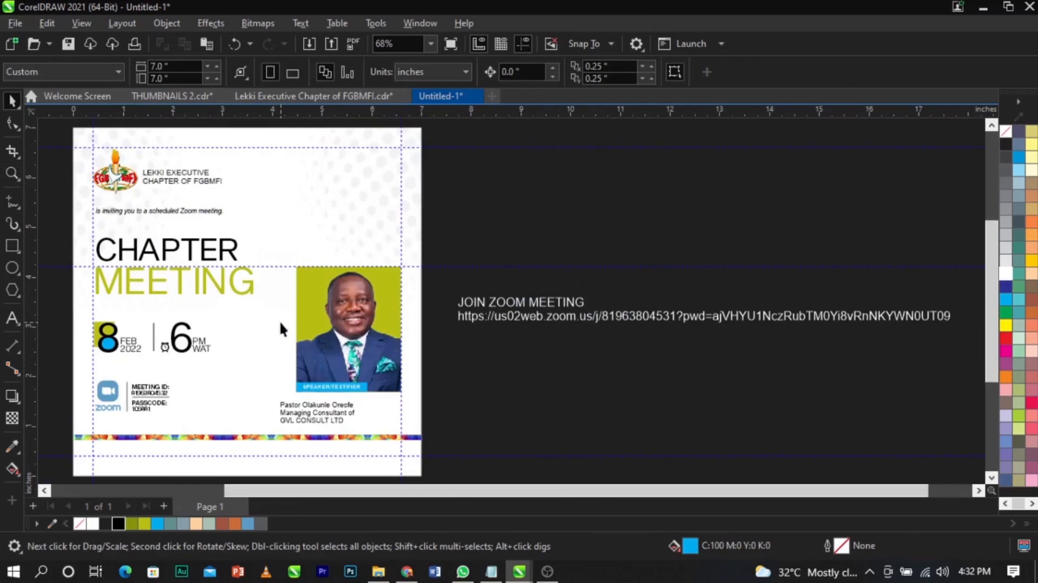
pyautogui.scroll(-1, 355, 378)
pyautogui.scroll(2, 236, 389)
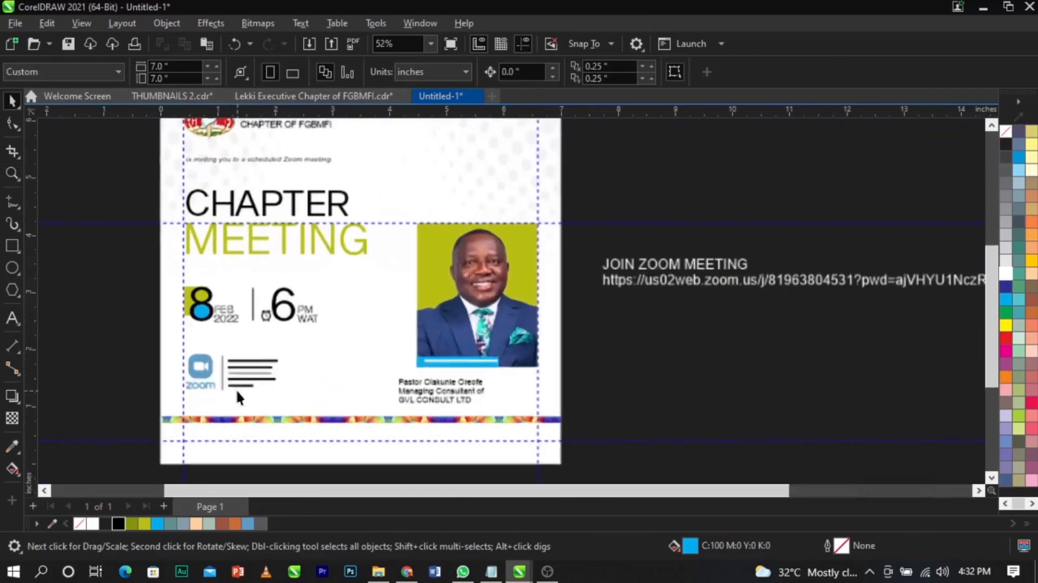
pyautogui.scroll(3, 272, 185)
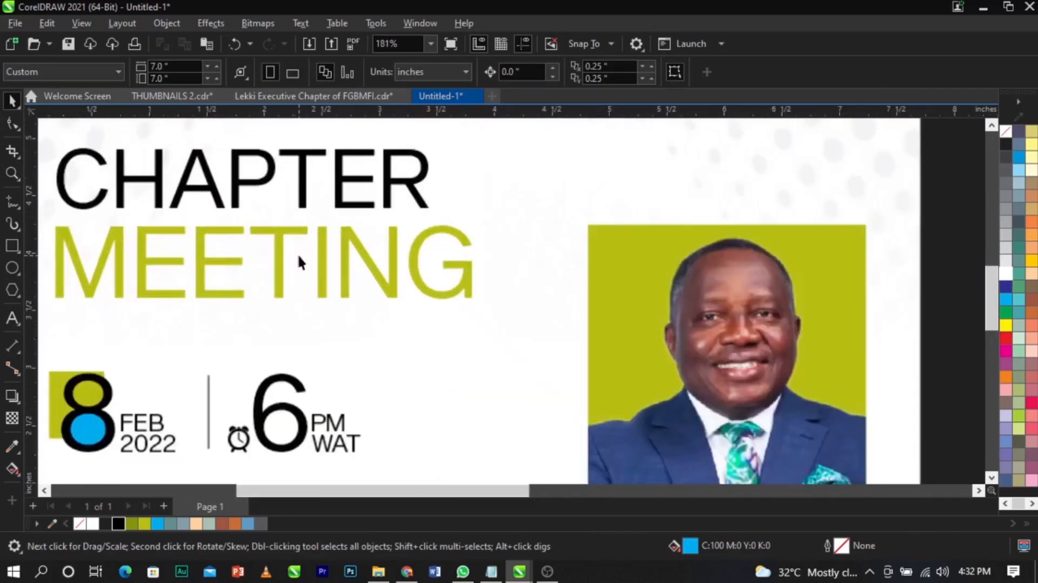
pyautogui.moveTo(303, 201); pyautogui.dragTo(309, 209)
pyautogui.scroll(-2, 454, 259)
pyautogui.press('F3')
pyautogui.press('F2')
pyautogui.moveTo(386, 319); pyautogui.dragTo(684, 453)
pyautogui.scroll(2, 531, 336)
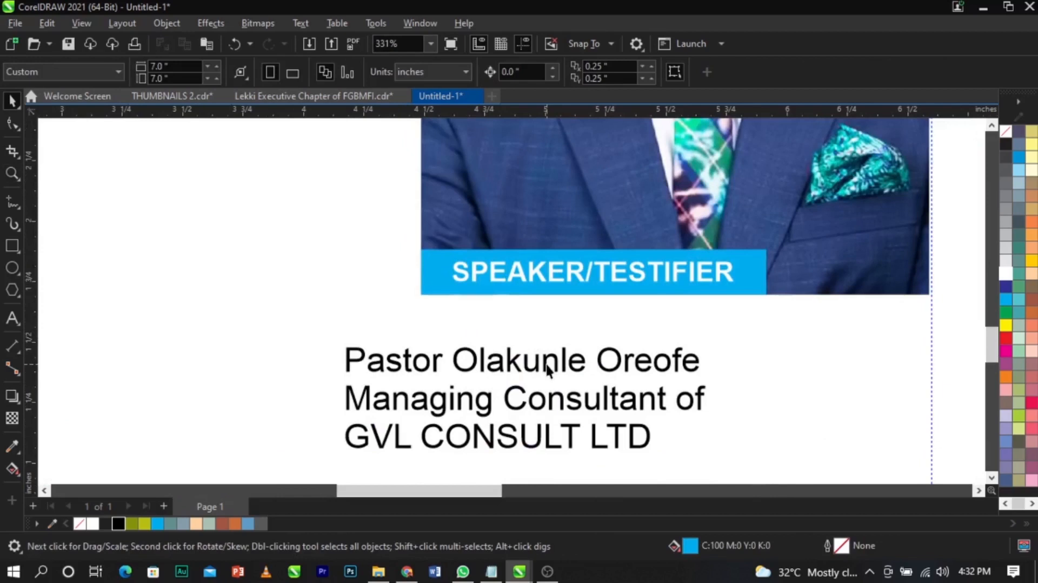
pyautogui.doubleClick(546, 364)
pyautogui.moveTo(701, 360); pyautogui.dragTo(305, 346)
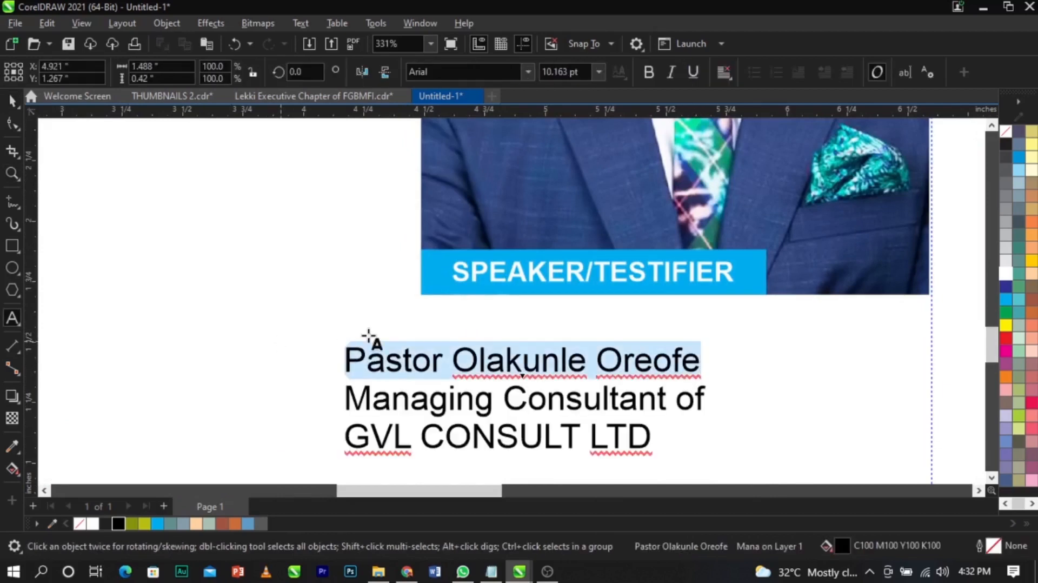
pyautogui.press('Delete')
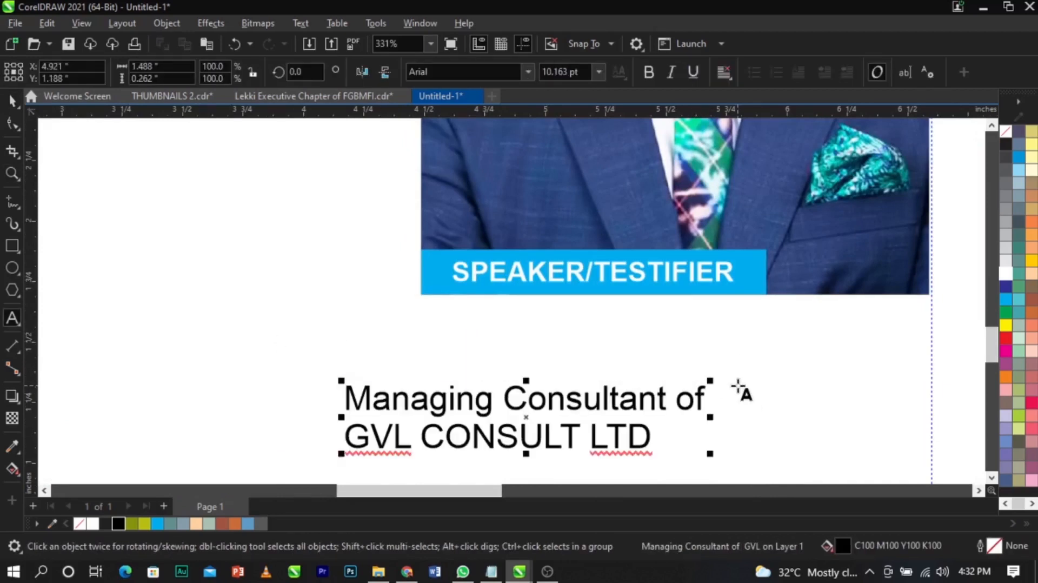
pyautogui.press('Delete')
pyautogui.click(482, 443)
pyautogui.hotkey('ctrl', 'v')
pyautogui.hotkey('ctrl', 'space')
# - Place the speaker's name under the label bar, bold and slightly enlarged
pyautogui.moveTo(595, 400); pyautogui.dragTo(358, 426)
pyautogui.moveTo(621, 438); pyautogui.dragTo(562, 346)
pyautogui.click(648, 72)
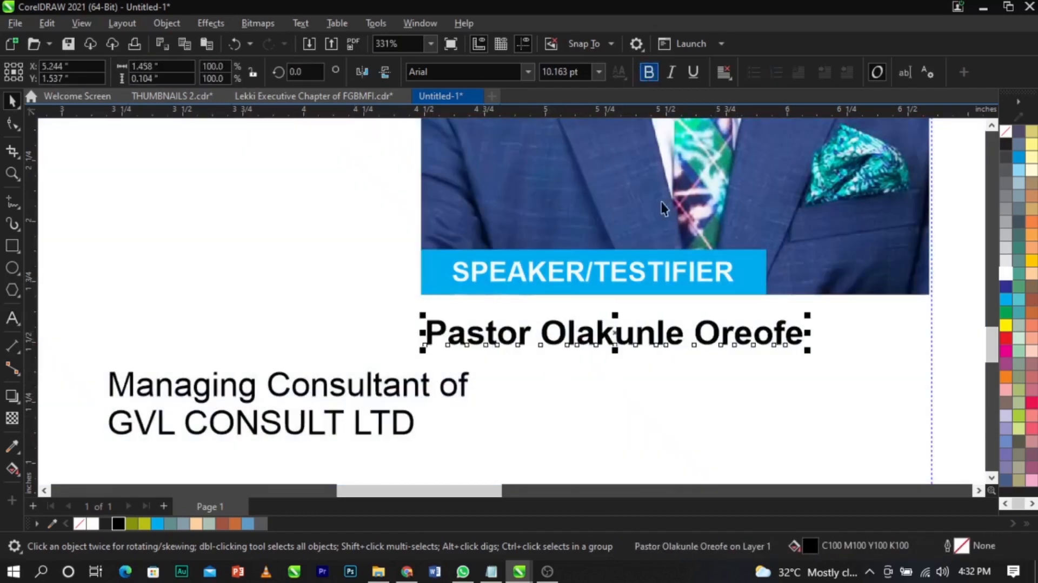
pyautogui.moveTo(805, 350)
pyautogui.mouseDown()
pyautogui.moveTo(849, 371)
pyautogui.moveTo(846, 356)
pyautogui.moveTo(814, 346)
pyautogui.mouseUp()
# - Shrink the job title lines and position them beneath the name, nudging both up
pyautogui.moveTo(446, 406); pyautogui.dragTo(768, 386)
pyautogui.moveTo(796, 432); pyautogui.dragTo(730, 435)
pyautogui.keyDown('shift'); pyautogui.click(659, 329); pyautogui.keyUp('shift')
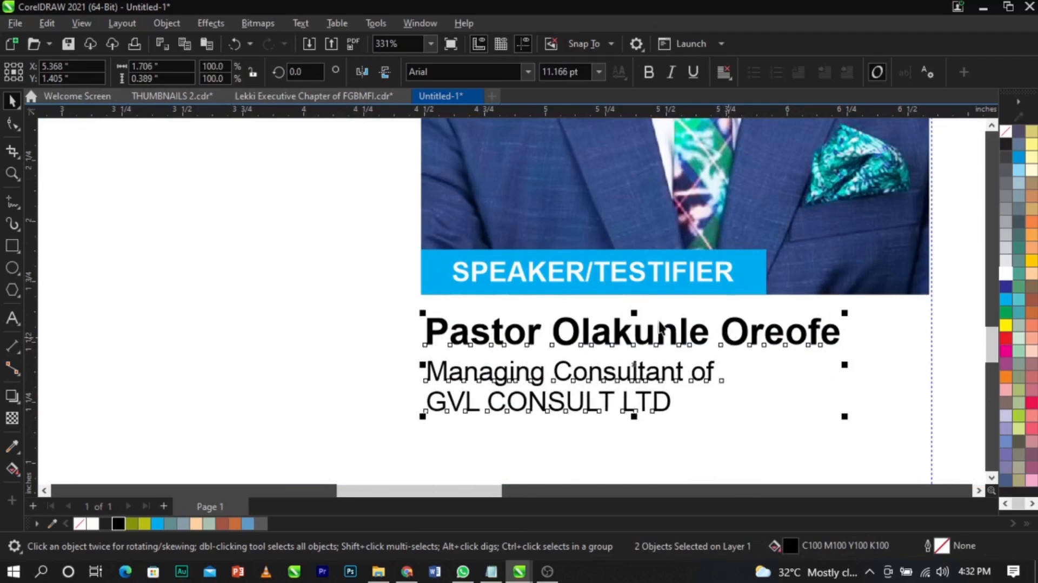
pyautogui.scroll(1, 659, 328)
pyautogui.moveTo(660, 341); pyautogui.dragTo(660, 333)
# - Remove the blank gap between the JOIN ZOOM MEETING heading and the link
pyautogui.scroll(-2, 487, 337)
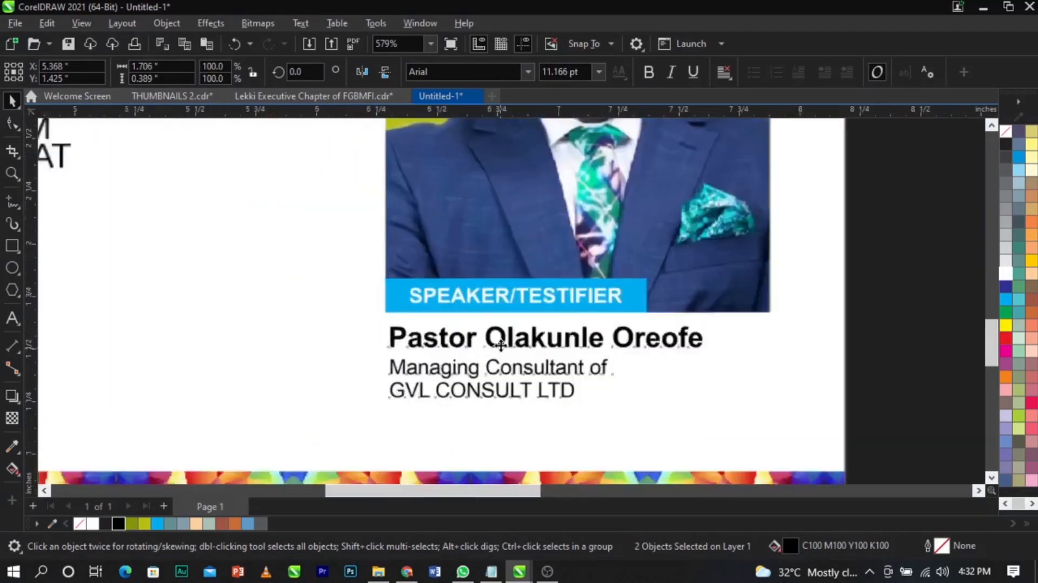
pyautogui.scroll(-3, 500, 345)
pyautogui.scroll(-1, 505, 359)
pyautogui.click(332, 289)
pyautogui.click(709, 266)
pyautogui.scroll(-2, 709, 266)
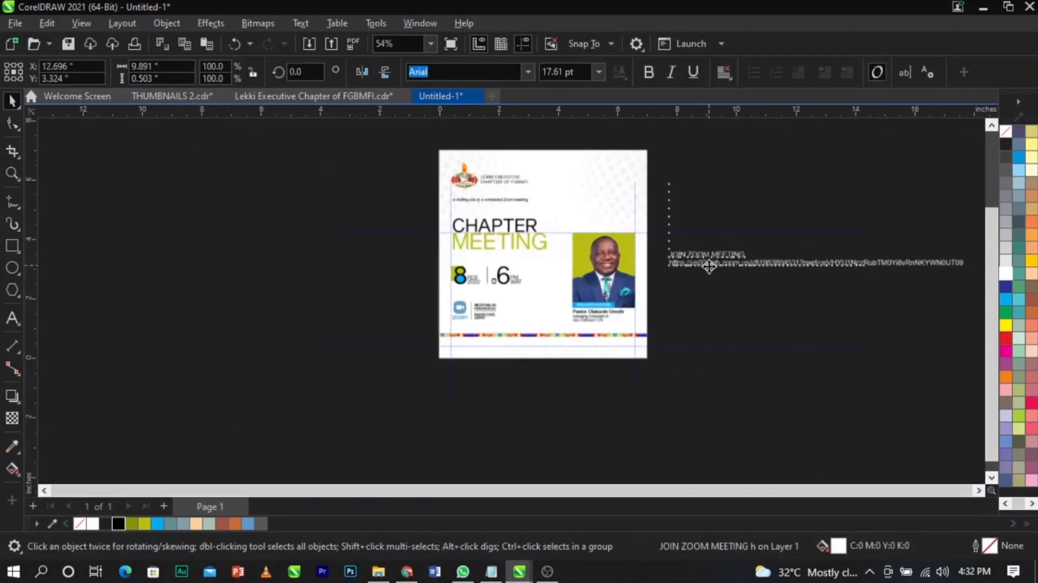
pyautogui.scroll(1, 670, 265)
pyautogui.doubleClick(670, 258)
pyautogui.press('Delete')
pyautogui.press('Delete')
pyautogui.press('Delete')
pyautogui.press('Delete')
pyautogui.press('Delete')
pyautogui.press('Delete')
pyautogui.press('Delete')
pyautogui.press('Delete')
pyautogui.press('Delete')
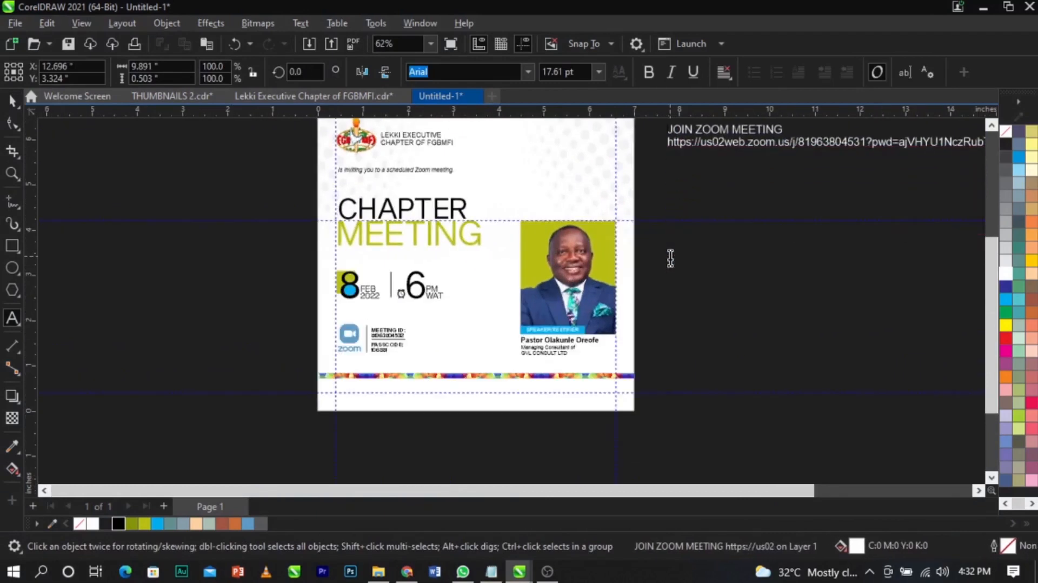
pyautogui.hotkey('ctrl', 'space')
# - Break the block apart and put the link, shrunk to 57% and black, below the strip
pyautogui.scroll(-1, 671, 258)
pyautogui.moveTo(826, 172); pyautogui.dragTo(520, 393)
pyautogui.scroll(3, 725, 414)
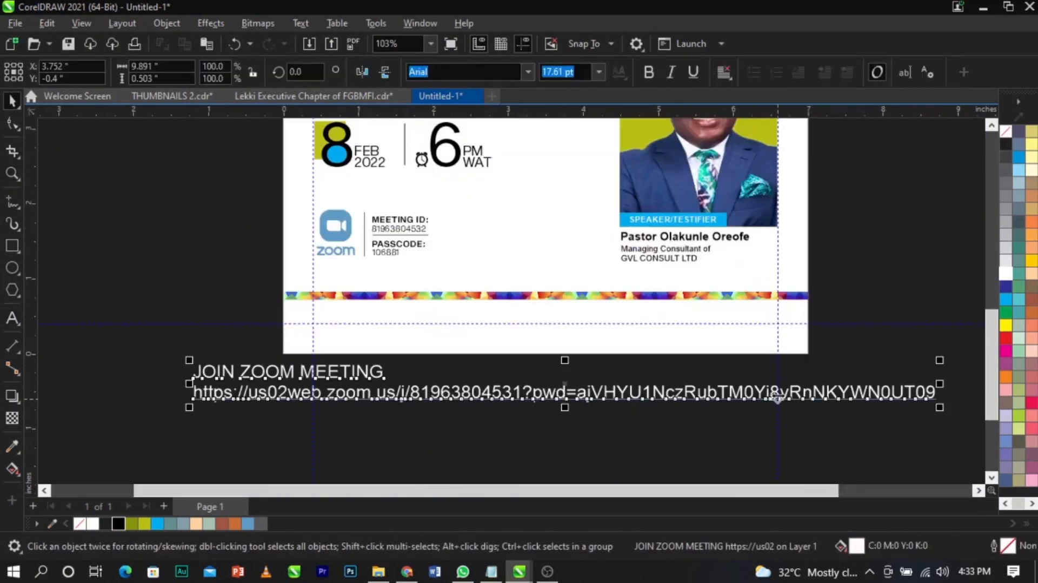
pyautogui.hotkey('ctrl', 'k')
pyautogui.click(930, 396)
pyautogui.moveTo(940, 408); pyautogui.dragTo(736, 424)
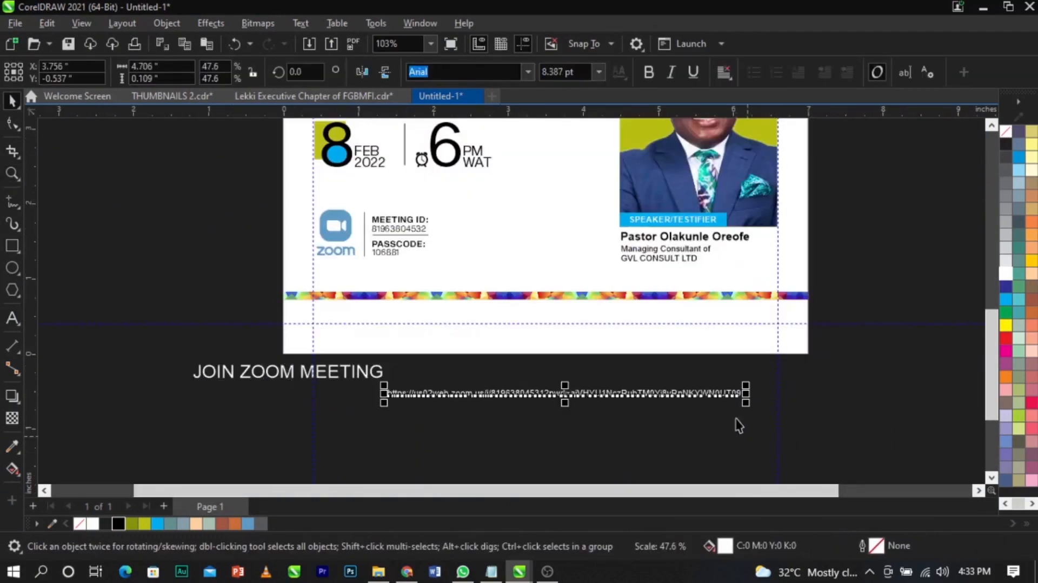
pyautogui.click(119, 524)
pyautogui.moveTo(590, 397); pyautogui.dragTo(616, 325)
pyautogui.click(465, 385)
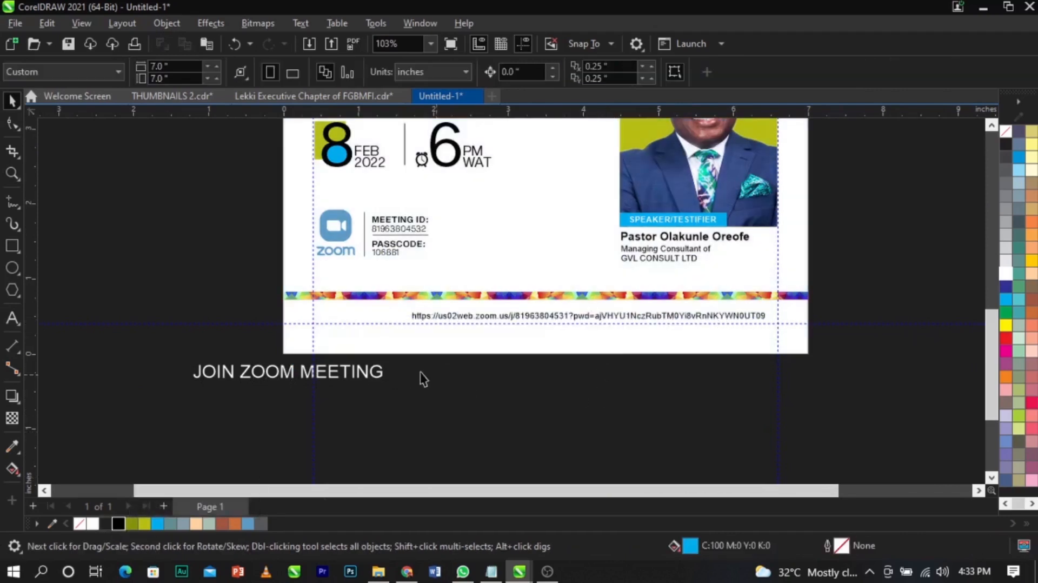
# - Shrink the JOIN ZOOM MEETING label and place it left of the link
pyautogui.click(374, 374)
pyautogui.moveTo(387, 388); pyautogui.dragTo(283, 417)
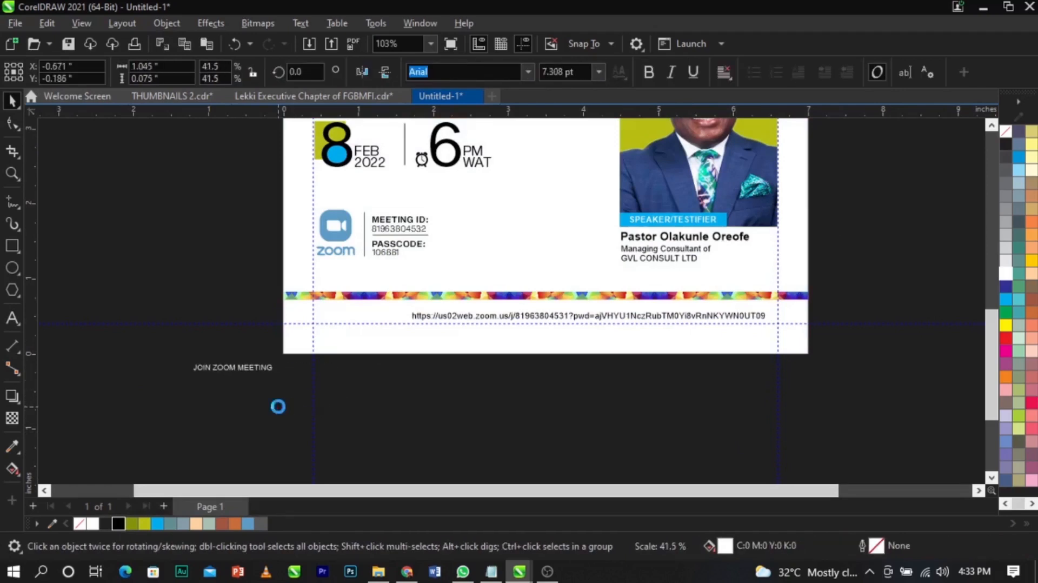
pyautogui.moveTo(223, 363); pyautogui.dragTo(370, 316)
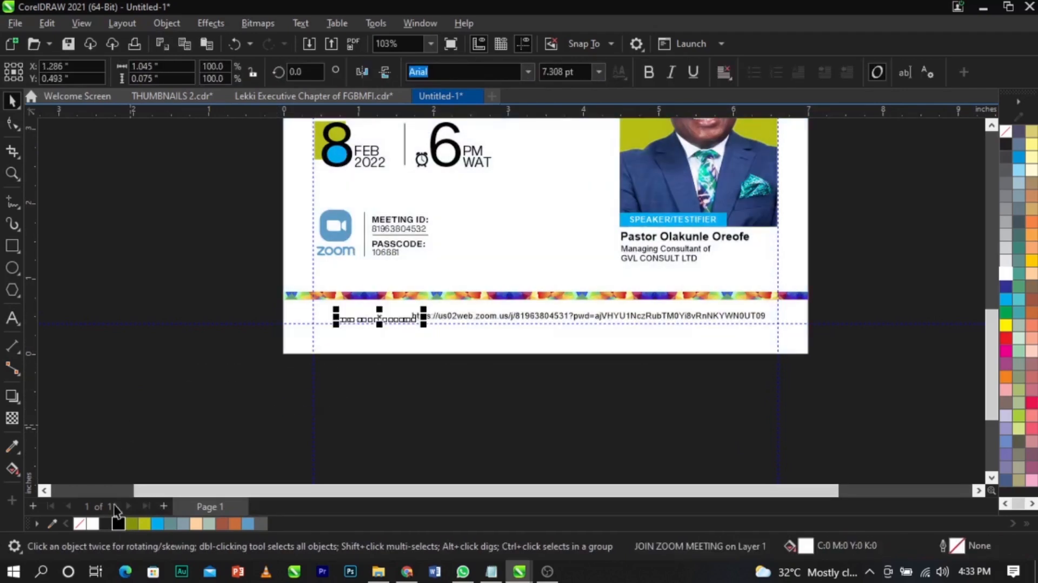
# - Nudge the colourful strip slightly upward on the page
pyautogui.press('Escape')
pyautogui.press('z')
pyautogui.moveTo(284, 273); pyautogui.dragTo(878, 368)
pyautogui.scroll(1, 618, 279)
pyautogui.press('space')
pyautogui.click(621, 271)
pyautogui.moveTo(623, 269); pyautogui.dragTo(637, 252)
pyautogui.press('Escape')
pyautogui.click(636, 241)
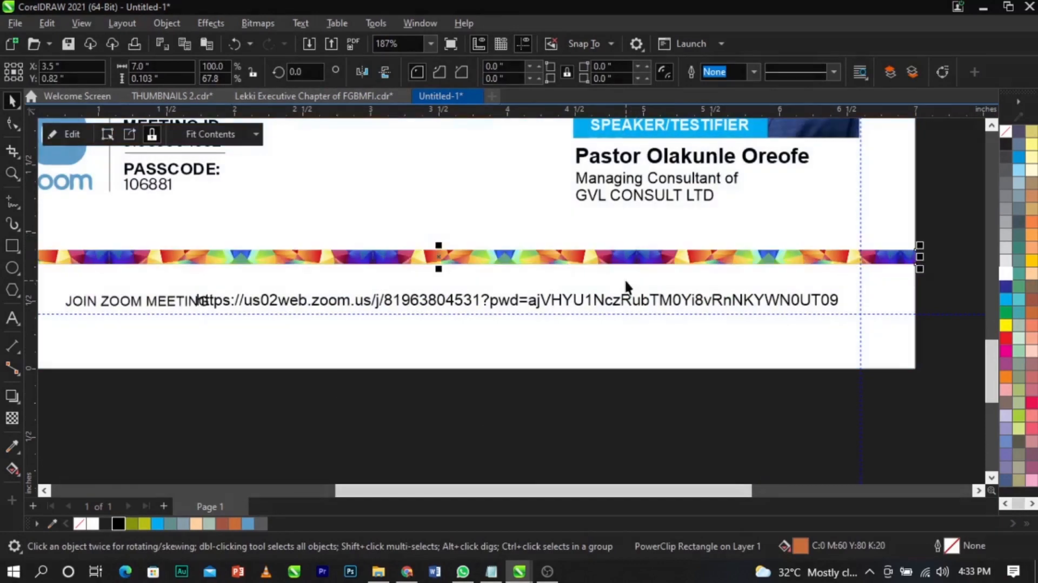
pyautogui.keyDown('shift'); pyautogui.click(626, 286); pyautogui.keyUp('shift')
pyautogui.press('Escape')
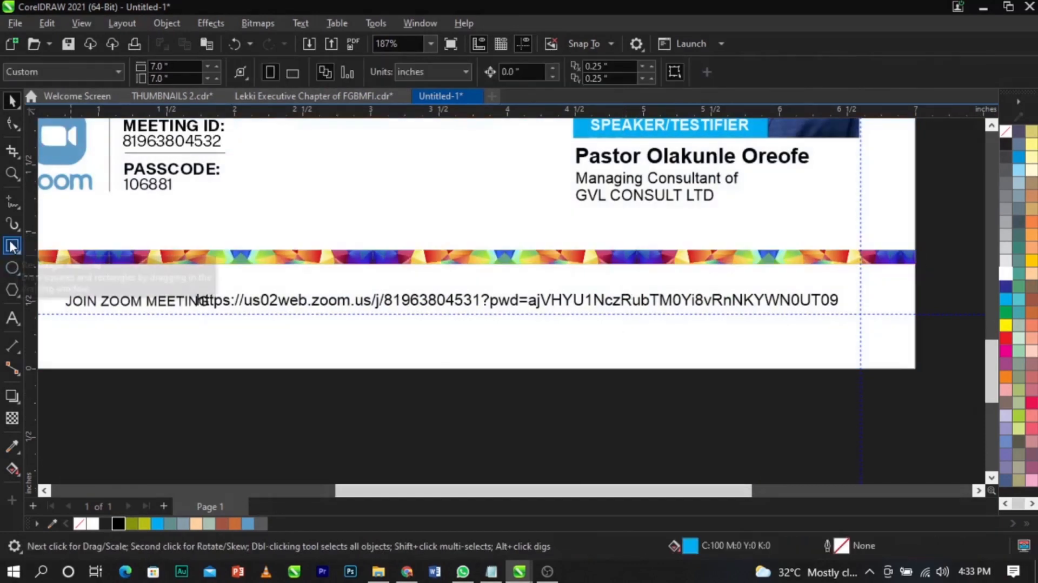
# - Draw a rectangle over the join-link line with no fill and a black outline
pyautogui.click(12, 246)
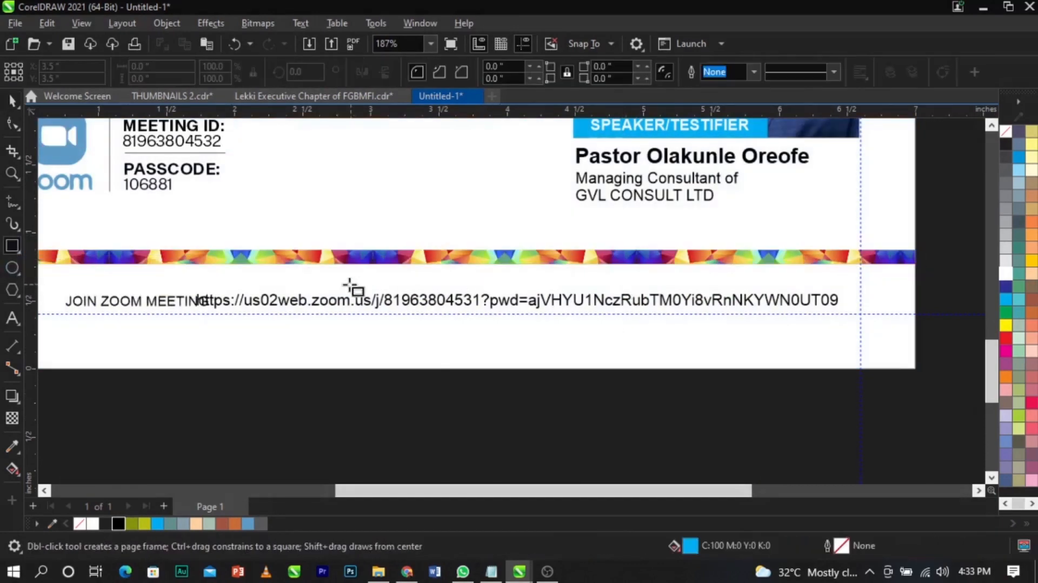
pyautogui.moveTo(297, 280); pyautogui.dragTo(863, 307)
pyautogui.press('space')
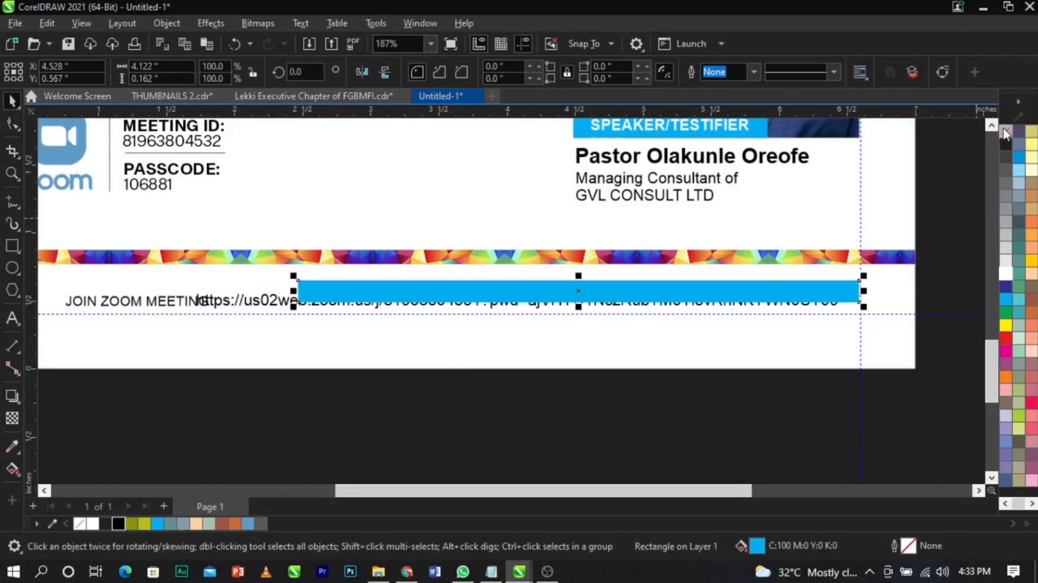
pyautogui.click(1003, 131)
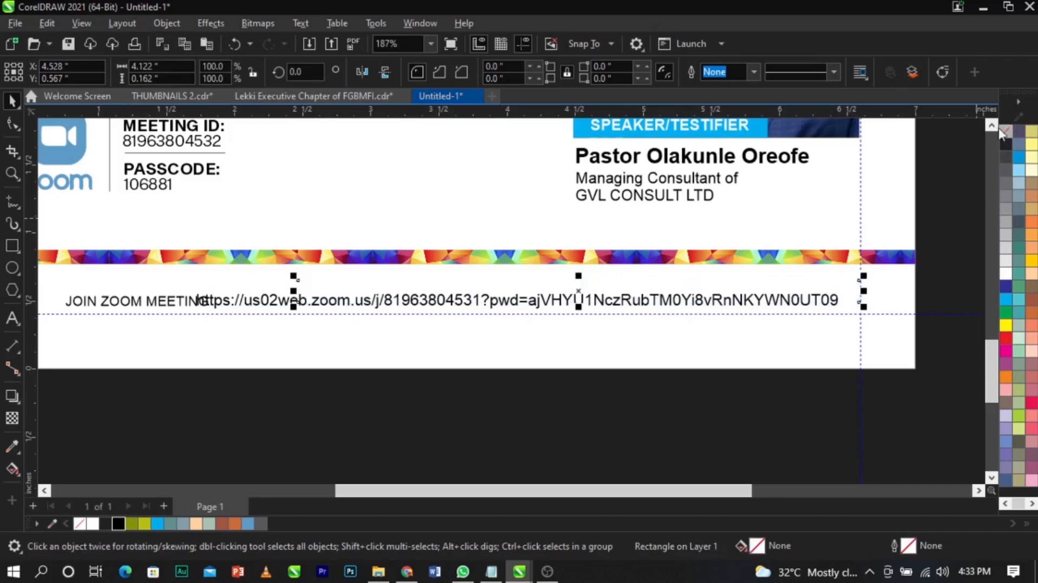
pyautogui.rightClick(117, 523)
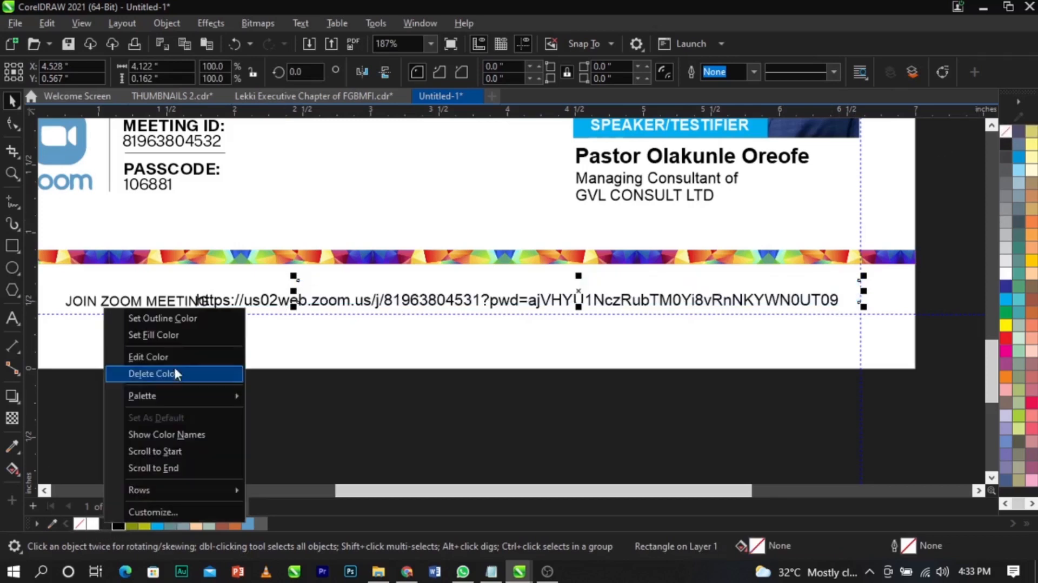
pyautogui.click(164, 318)
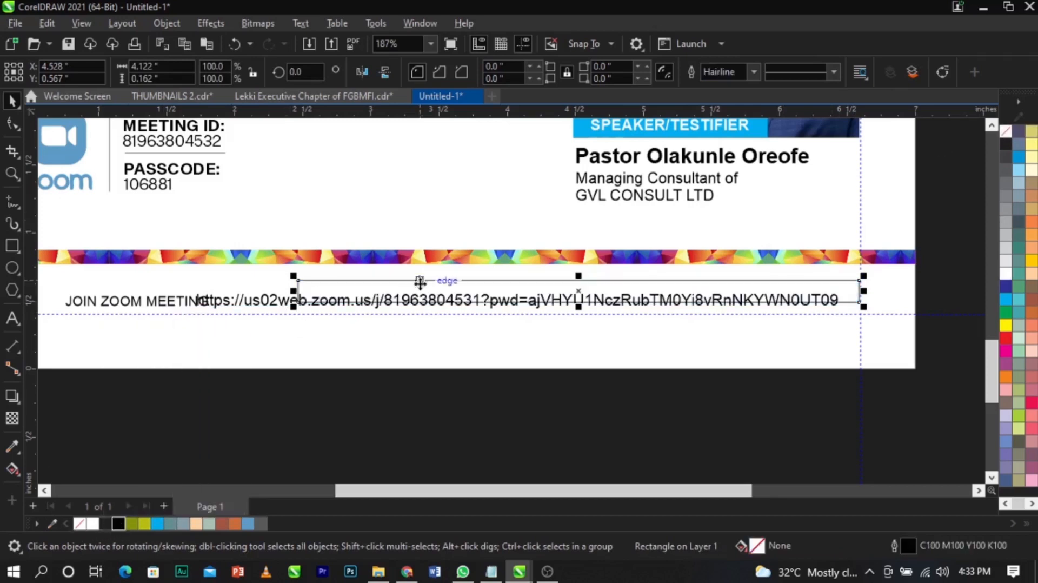
# - Round the rectangle's corners fully into a pill-shaped bar
pyautogui.click(12, 125)
pyautogui.scroll(5, 303, 276)
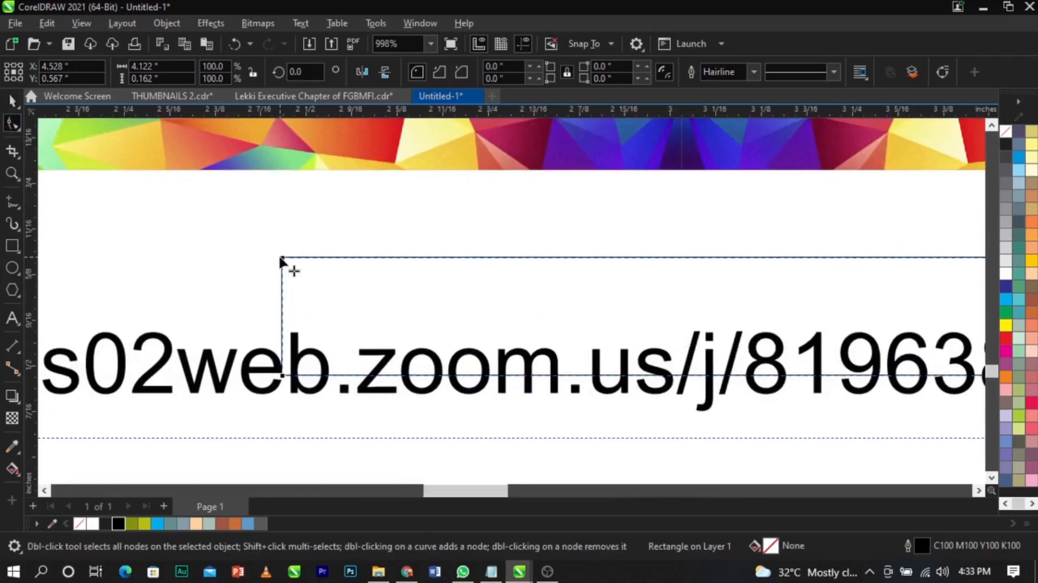
pyautogui.moveTo(281, 261); pyautogui.dragTo(250, 343)
pyautogui.scroll(-3, 250, 343)
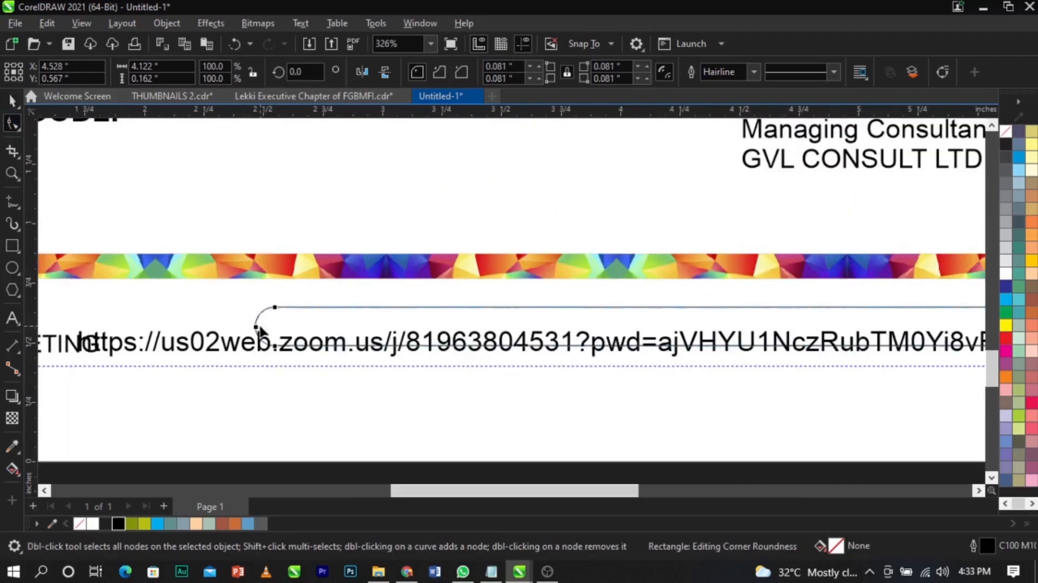
pyautogui.press('space')
# - Move the link text below the rounded bar and zoom in on the bar
pyautogui.scroll(-2, 495, 298)
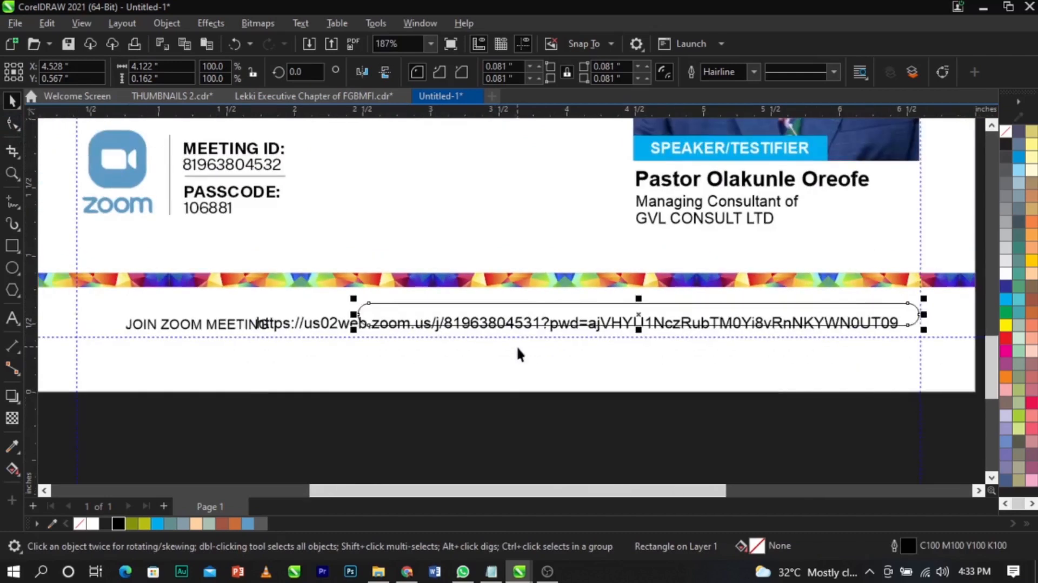
pyautogui.moveTo(311, 327); pyautogui.dragTo(343, 363)
pyautogui.scroll(-1, 346, 346)
pyautogui.press('z')
pyautogui.moveTo(260, 248); pyautogui.dragTo(929, 410)
pyautogui.press('space')
# - Set the rounded bar's outline width to 1.0 pt and shrink the link text
pyautogui.click(566, 298)
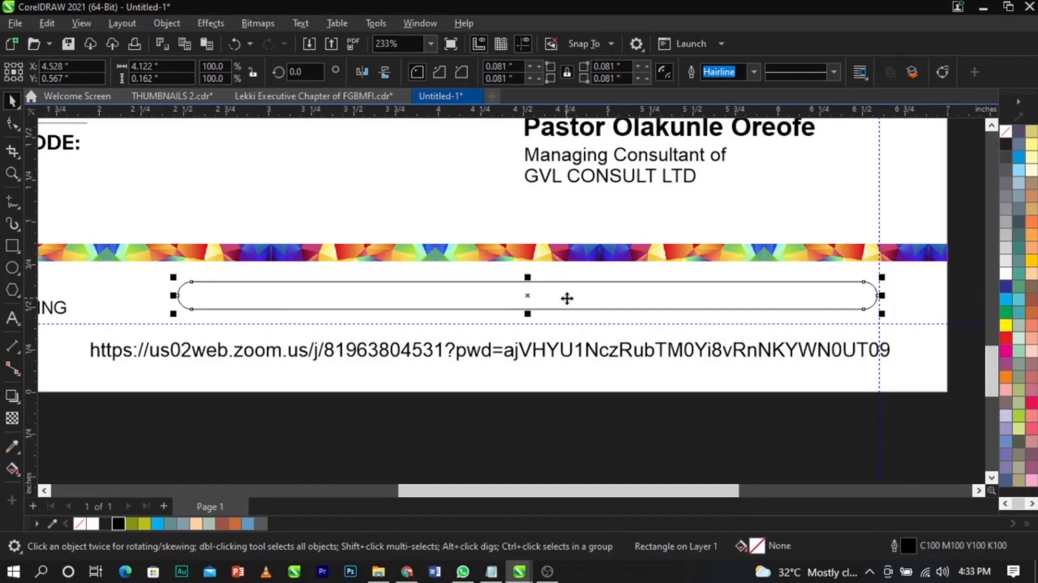
pyautogui.press('F12')
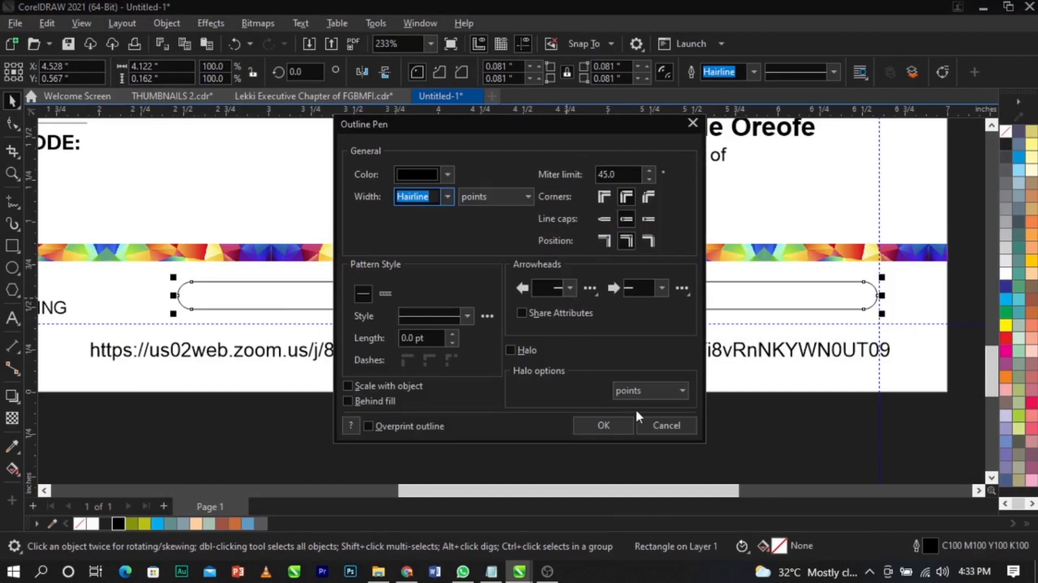
pyautogui.click(661, 425)
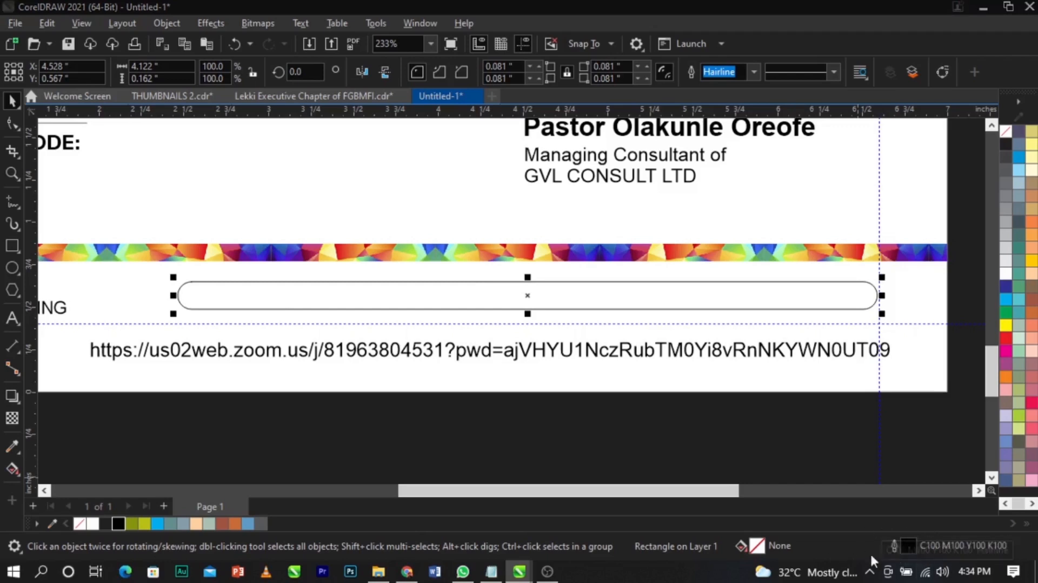
pyautogui.doubleClick(909, 541)
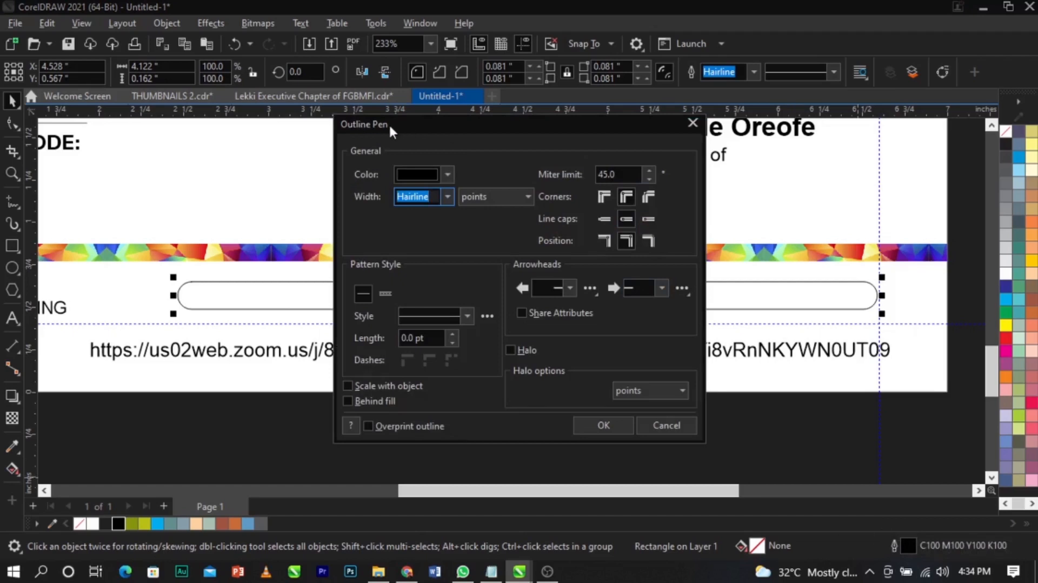
pyautogui.click(447, 196)
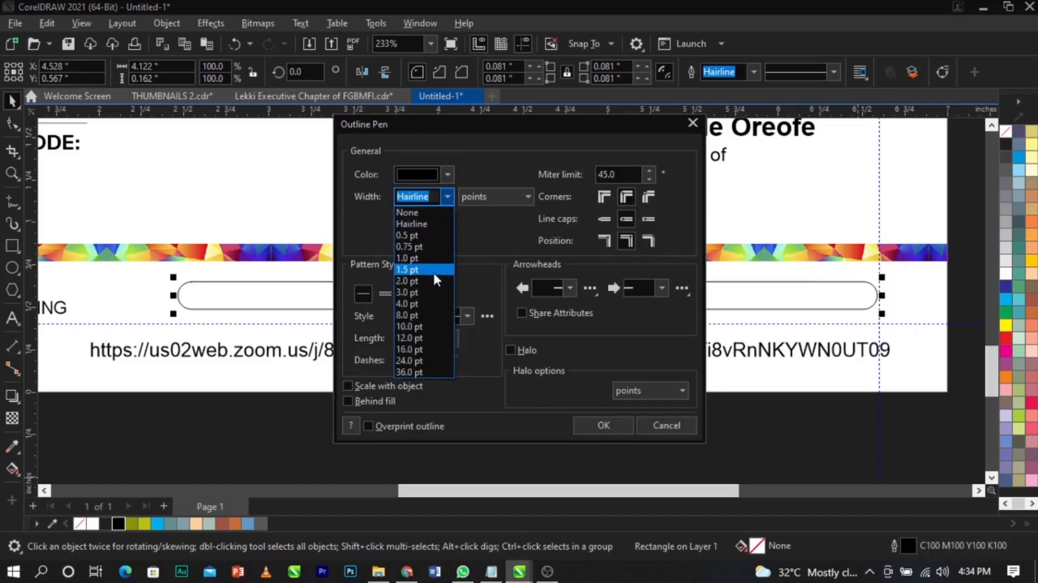
pyautogui.click(433, 271)
pyautogui.click(445, 198)
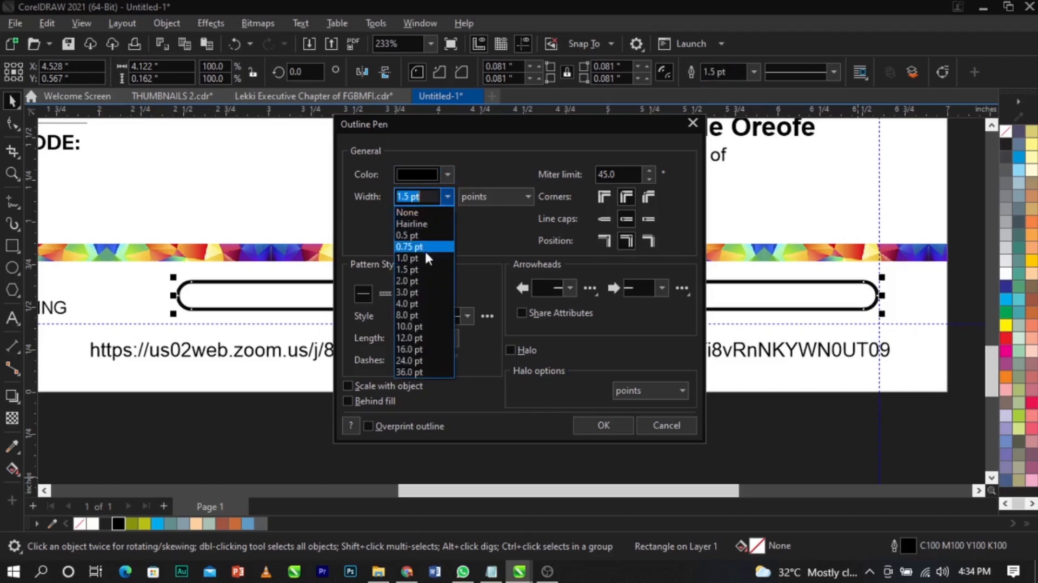
pyautogui.click(425, 254)
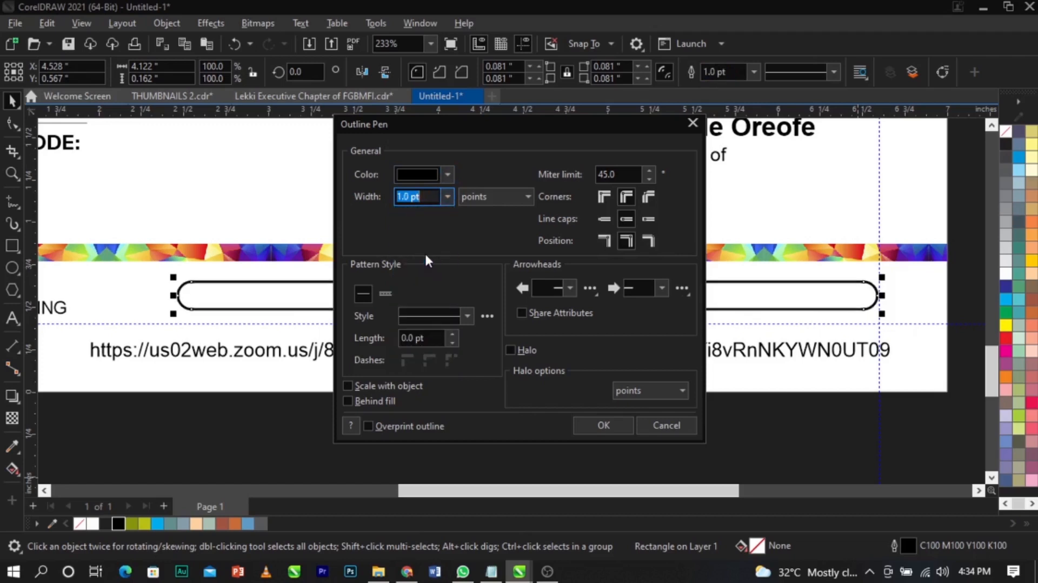
pyautogui.click(600, 424)
pyautogui.click(699, 356)
pyautogui.moveTo(898, 373); pyautogui.dragTo(772, 389)
# - Fit the link text inside the rounded bar, slightly enlarged and centred on it
pyautogui.moveTo(719, 363); pyautogui.dragTo(739, 301)
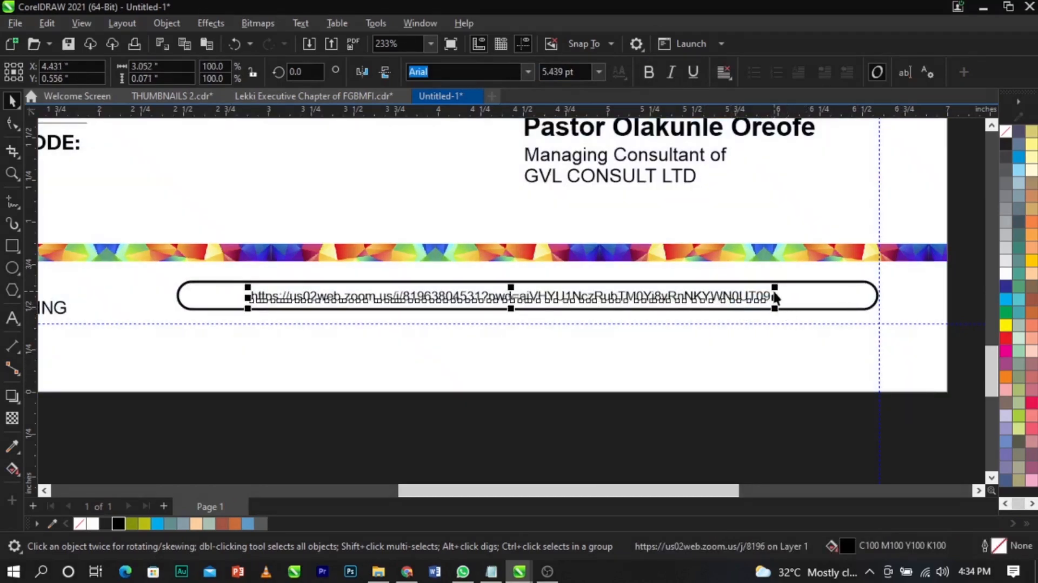
pyautogui.moveTo(775, 287); pyautogui.dragTo(833, 281)
pyautogui.keyDown('shift'); pyautogui.click(842, 303); pyautogui.keyUp('shift')
pyautogui.press('c')
pyautogui.press('e')
# - Move the JOIN ZOOM MEETING label beside the bar and resize label and bar together
pyautogui.click(692, 365)
pyautogui.scroll(-1, 691, 366)
pyautogui.scroll(-1, 316, 338)
pyautogui.scroll(1, 401, 334)
pyautogui.moveTo(401, 334); pyautogui.dragTo(488, 329)
pyautogui.keyDown('shift'); pyautogui.click(557, 330); pyautogui.keyUp('shift')
pyautogui.scroll(-2, 477, 351)
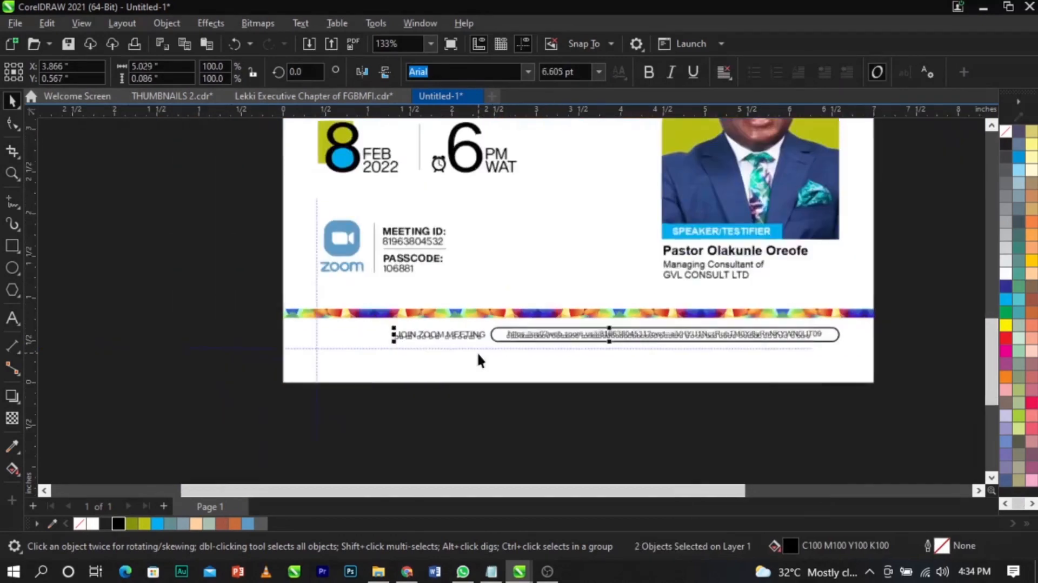
pyautogui.scroll(1, 487, 328)
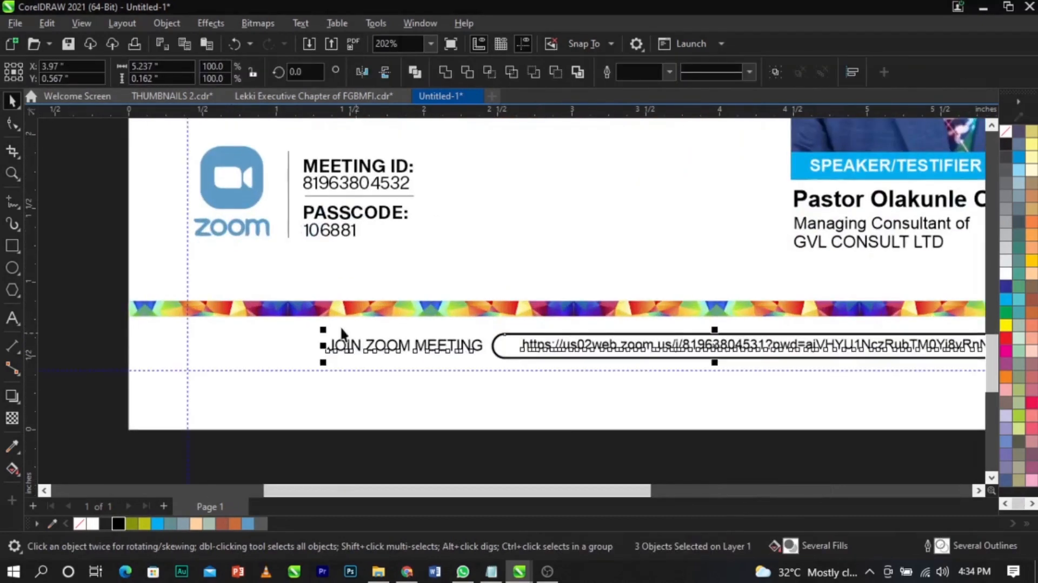
pyautogui.moveTo(324, 329); pyautogui.dragTo(356, 346)
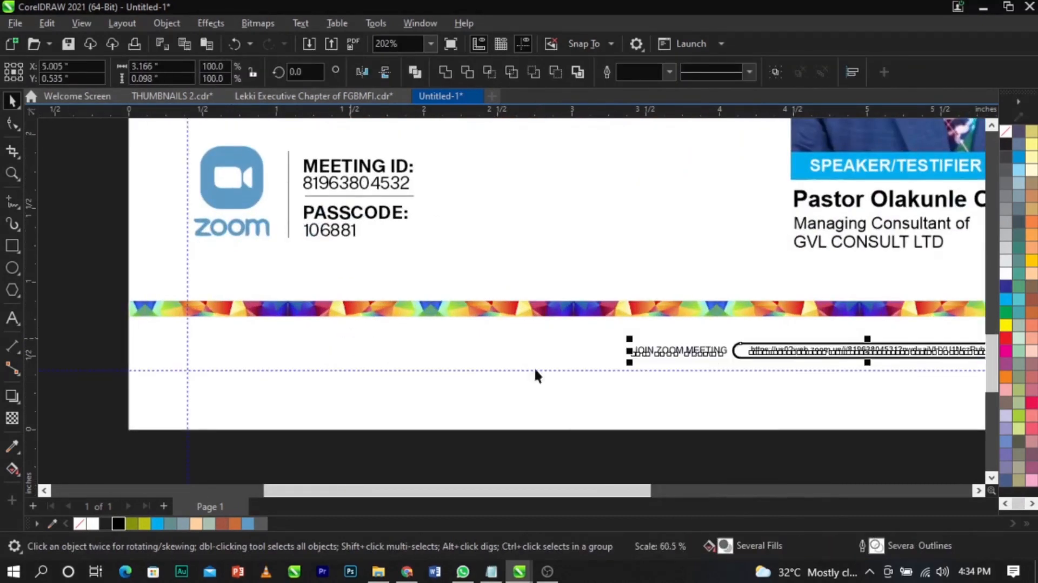
pyautogui.moveTo(640, 369); pyautogui.dragTo(296, 407)
pyautogui.click(329, 440)
# - Add a vertical guideline beside the link bar and preview the flyer full screen
pyautogui.moveTo(35, 345); pyautogui.dragTo(302, 350)
pyautogui.scroll(-2, 303, 350)
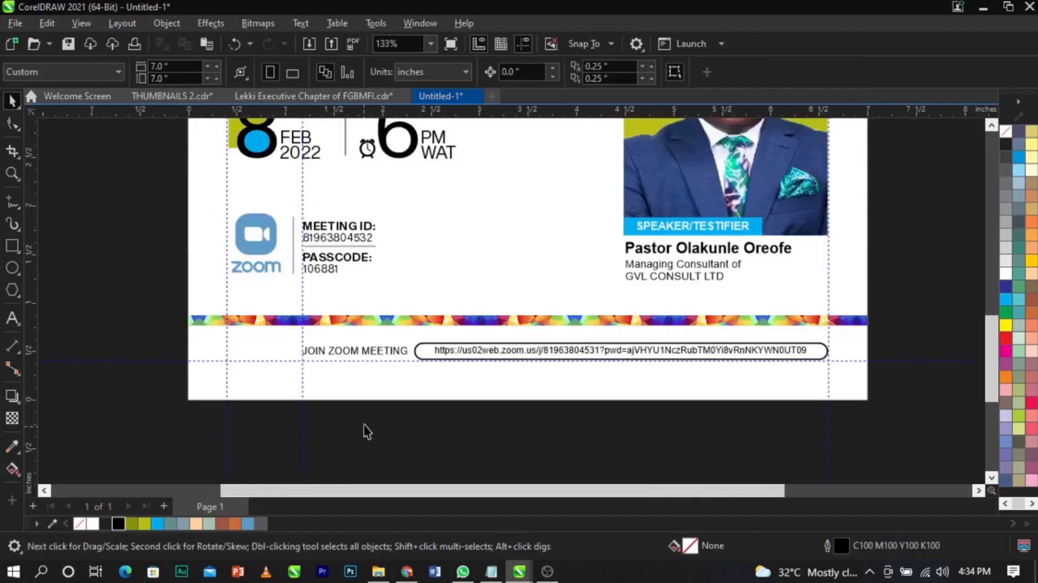
pyautogui.scroll(-2, 902, 332)
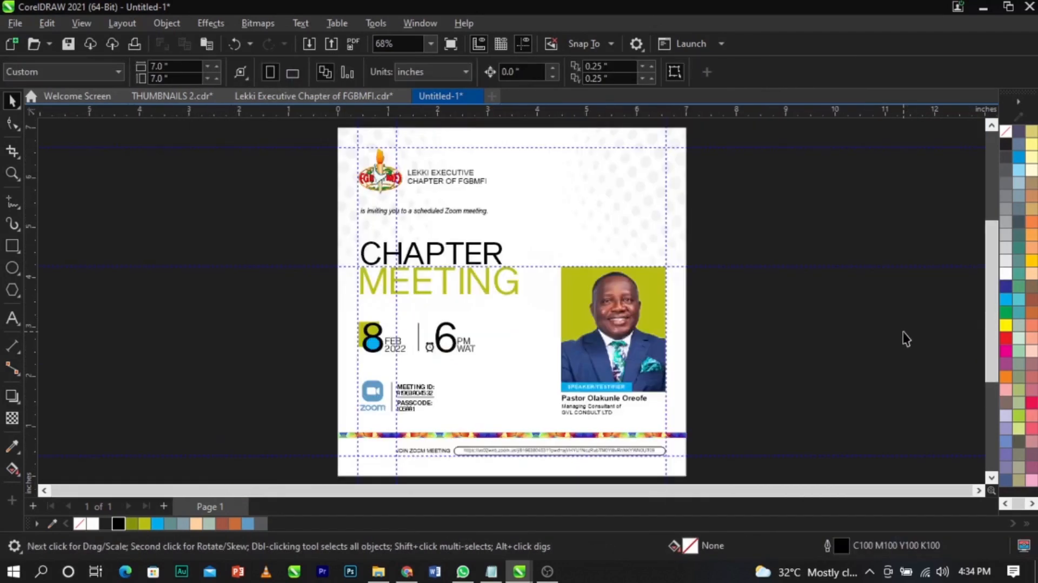
pyautogui.press('F9')
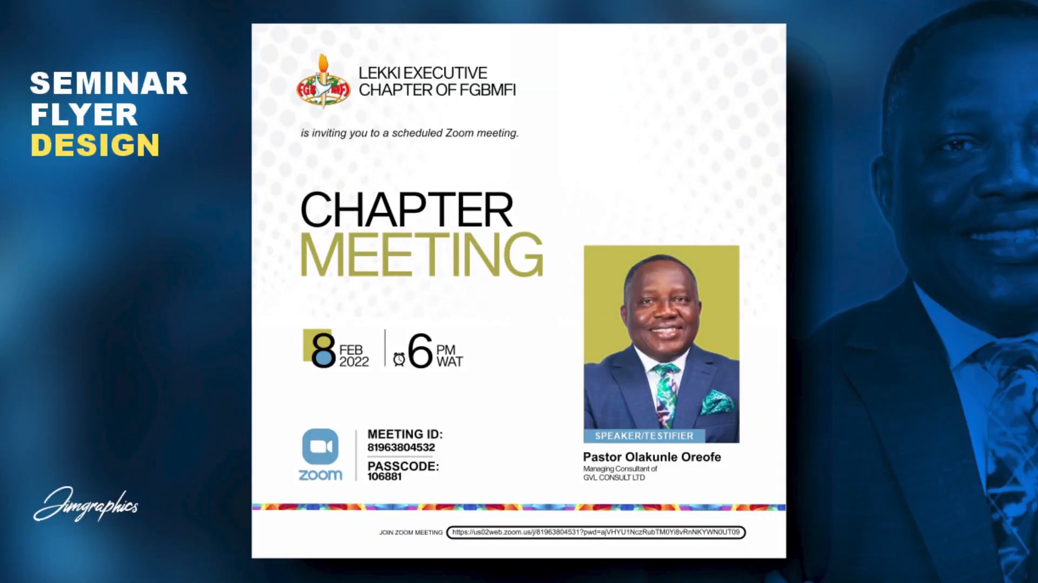